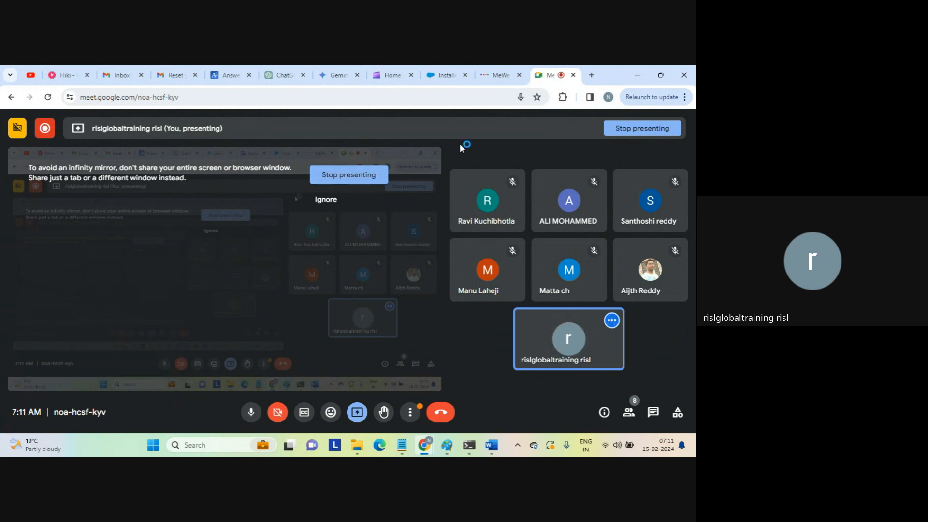
Go to dm-ap.informaticacloud.com in a new tab and sign in with the account's username and password.
{"action": "left_click", "coordinate": [591, 75]}
{"action": "type", "text": "dm-ap.informaticacloud.com"}
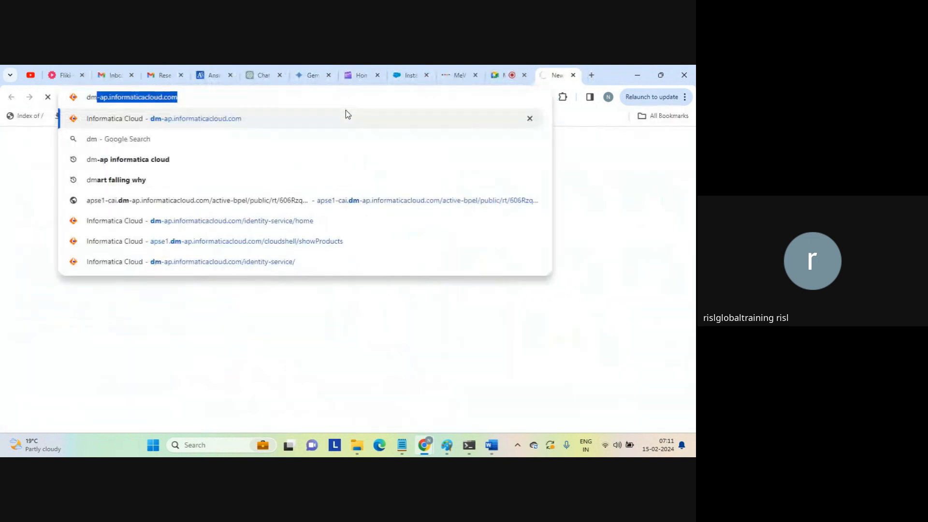
{"action": "key", "text": "Return"}
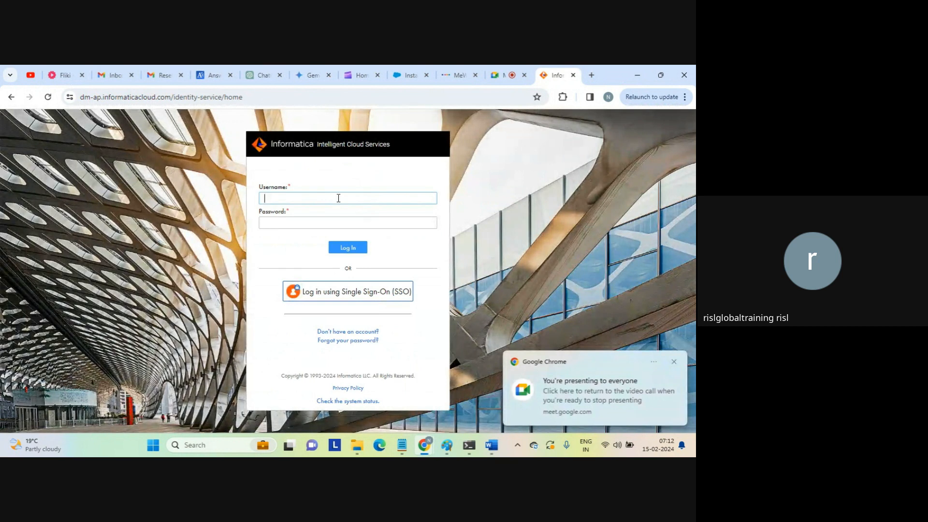
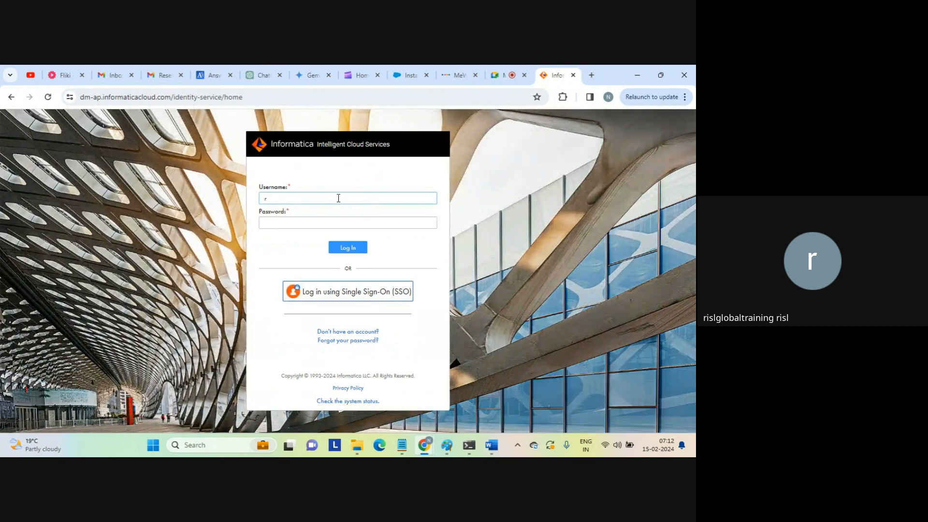
{"action": "key", "text": "Tab"}
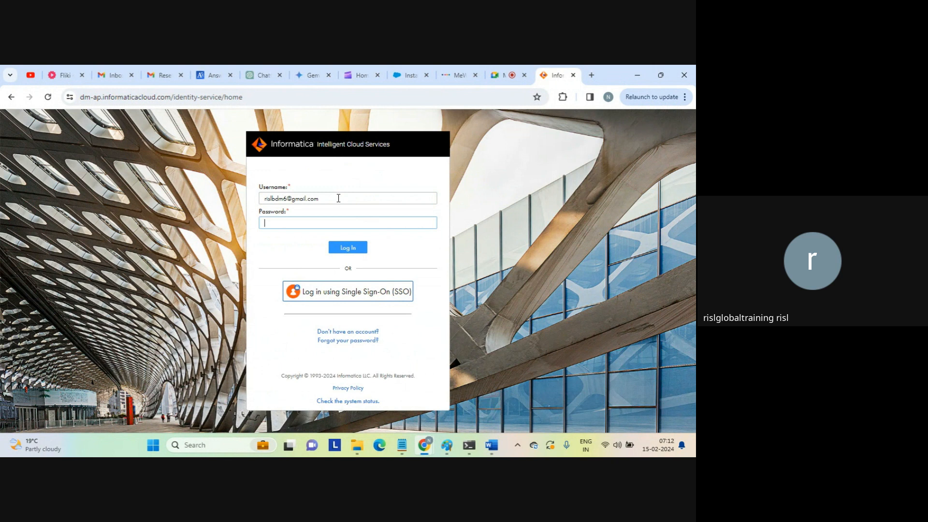
{"action": "type", "text": "•••••"}
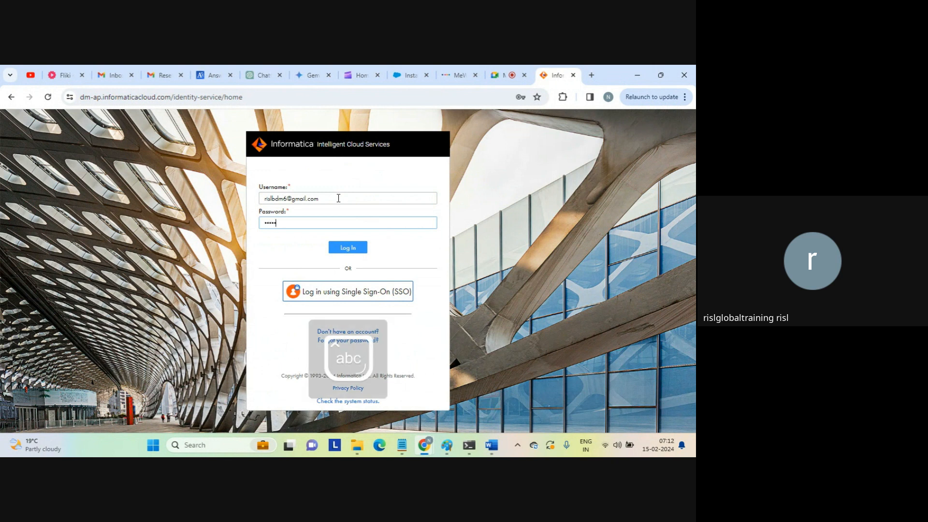
{"action": "type", "text": "•••••"}
{"action": "key", "text": "Return"}
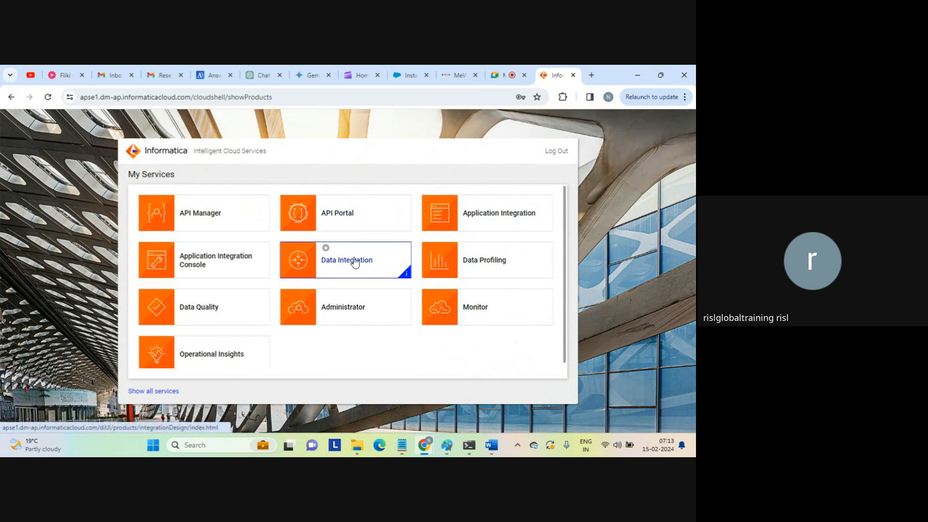
Choose the Application Integration tile on My Services.
{"action": "left_click", "coordinate": [488, 222]}
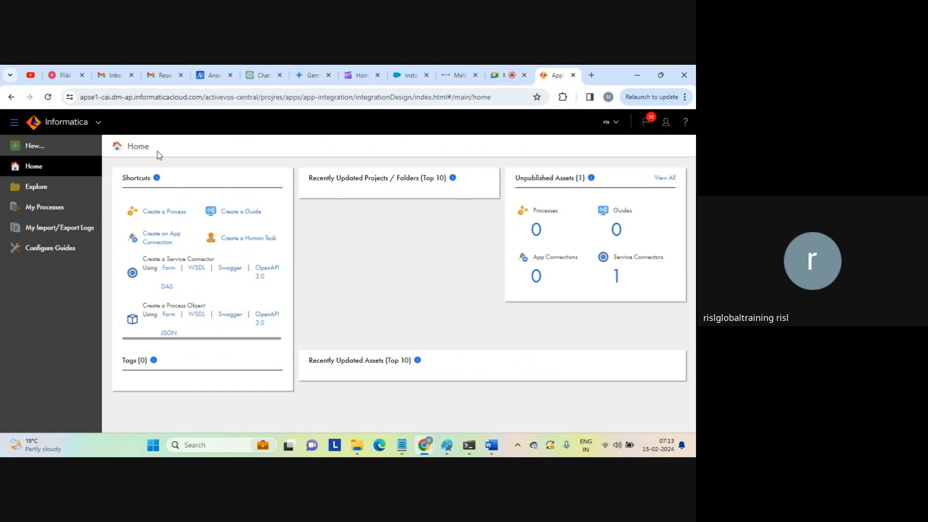
Create a new App Connection asset, AppConnection2, from the New menu.
{"action": "left_click", "coordinate": [37, 152]}
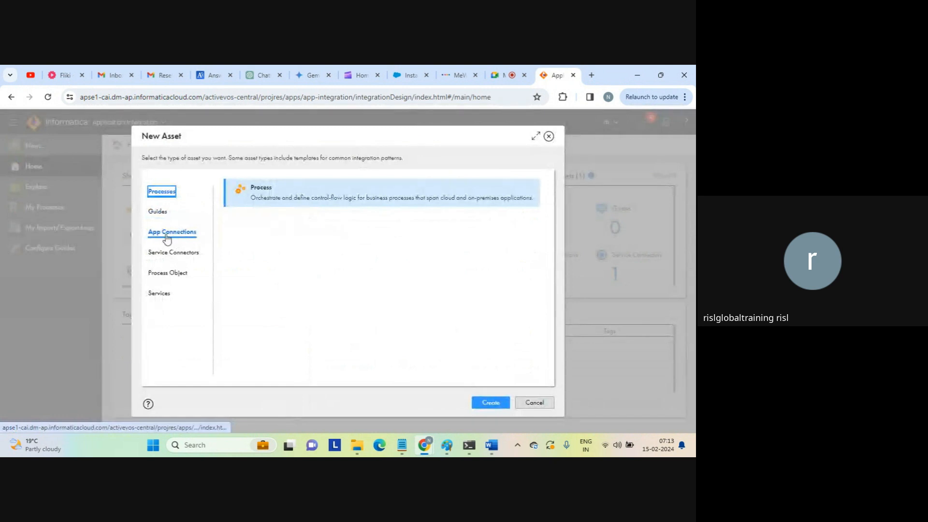
{"action": "left_click", "coordinate": [176, 236]}
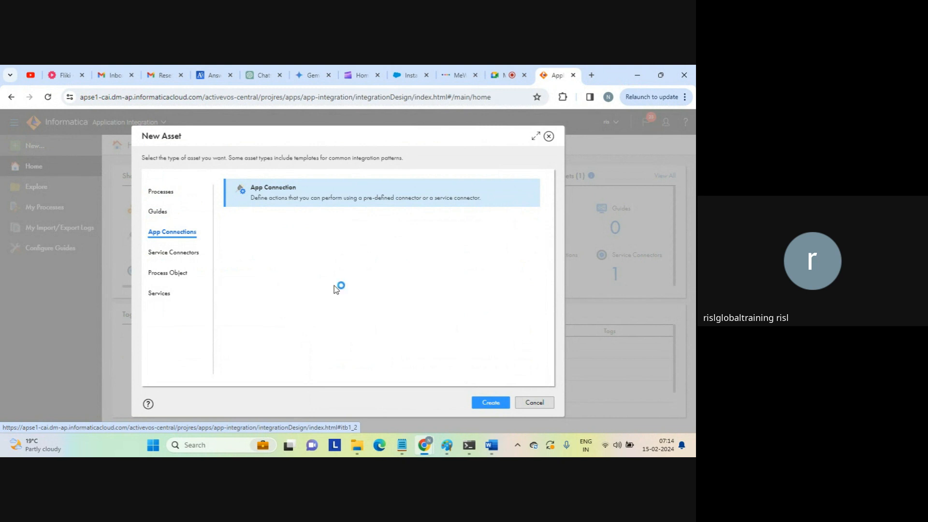
{"action": "left_click", "coordinate": [491, 407]}
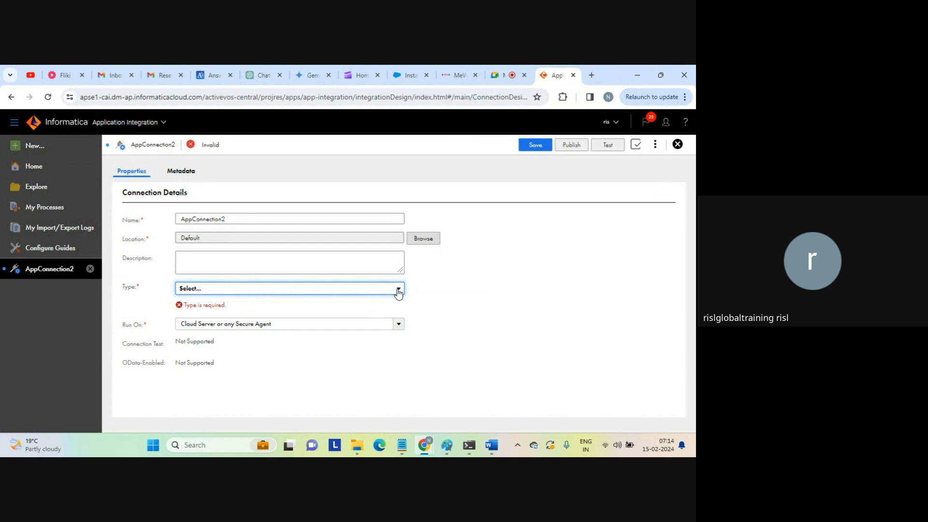
Open AppConnection2's Type dropdown and scroll through the available connection types.
{"action": "left_click", "coordinate": [399, 290]}
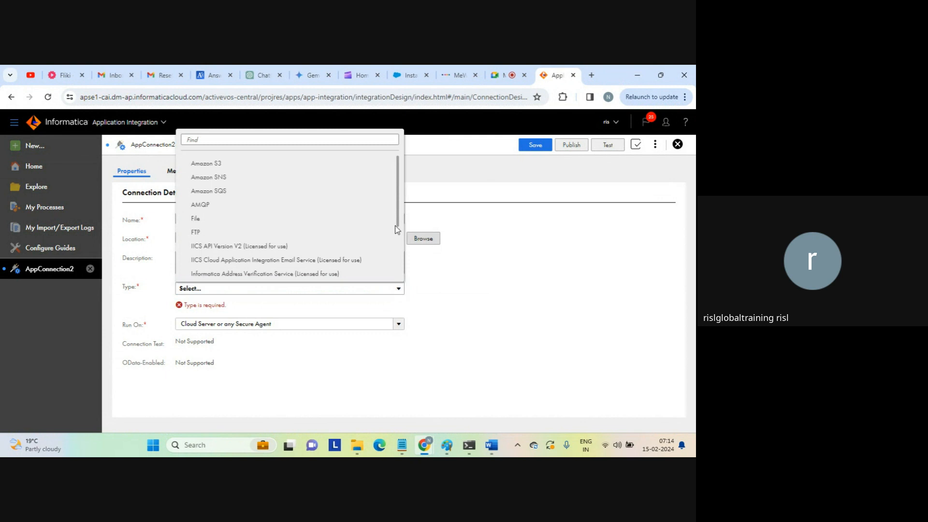
{"action": "left_click_drag", "start_coordinate": [397, 220], "coordinate": [375, 151]}
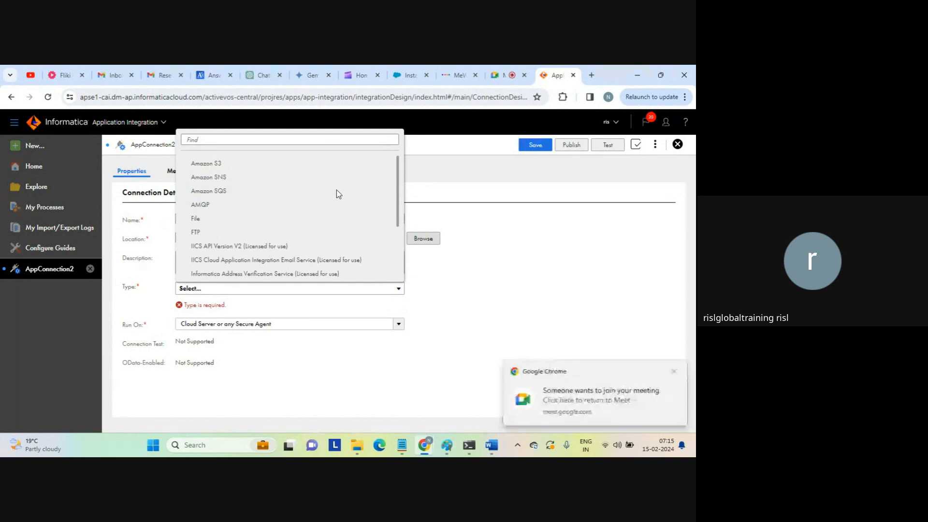
Admit the waiting guest into the Google Meet call, then go back to the Informatica tab.
{"action": "left_click", "coordinate": [505, 75]}
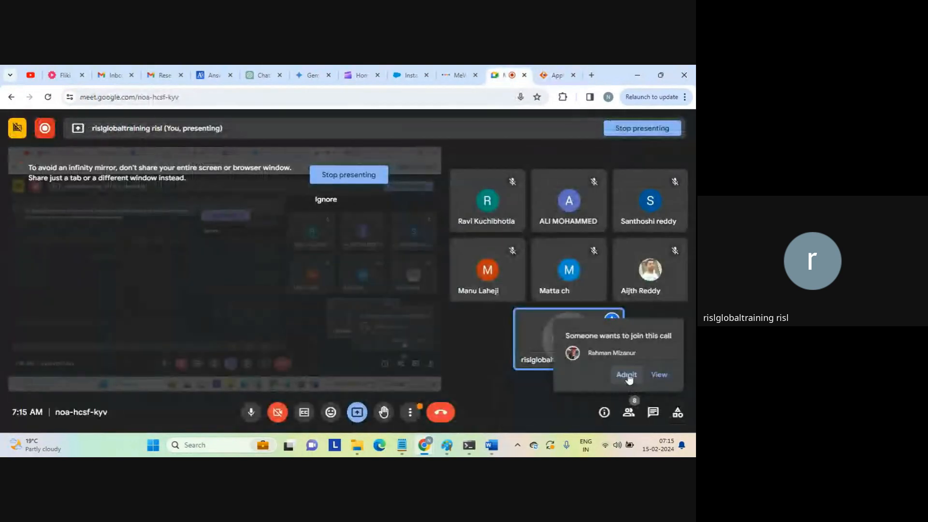
{"action": "left_click", "coordinate": [628, 377]}
{"action": "left_click", "coordinate": [556, 75]}
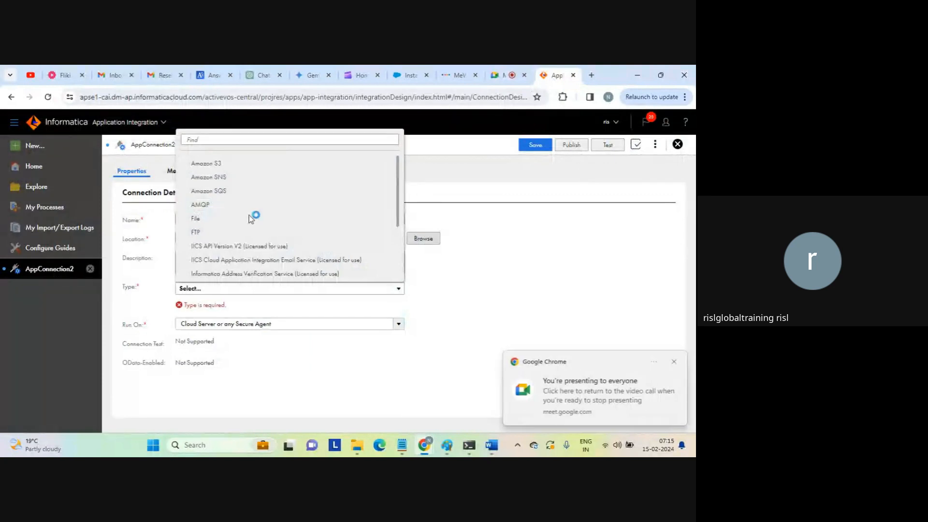
{"action": "left_click", "coordinate": [676, 364]}
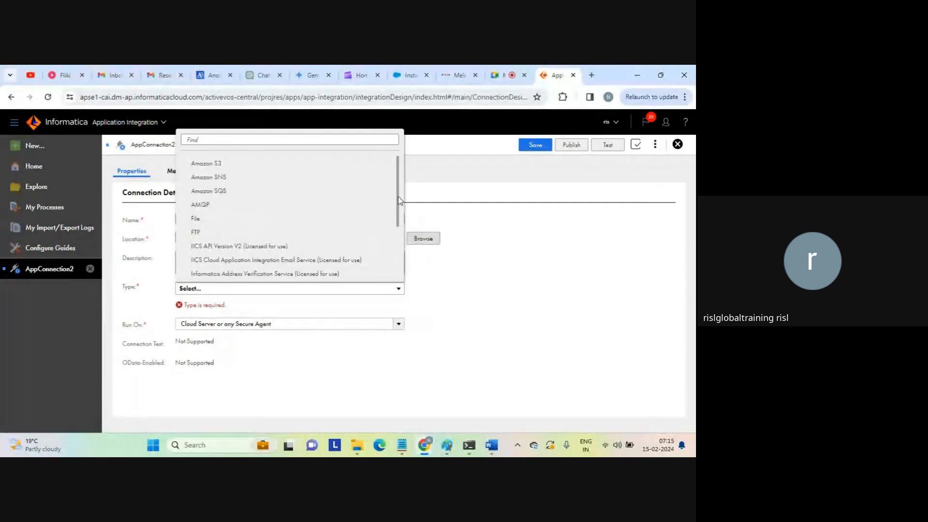
{"action": "left_click_drag", "start_coordinate": [399, 200], "coordinate": [399, 230]}
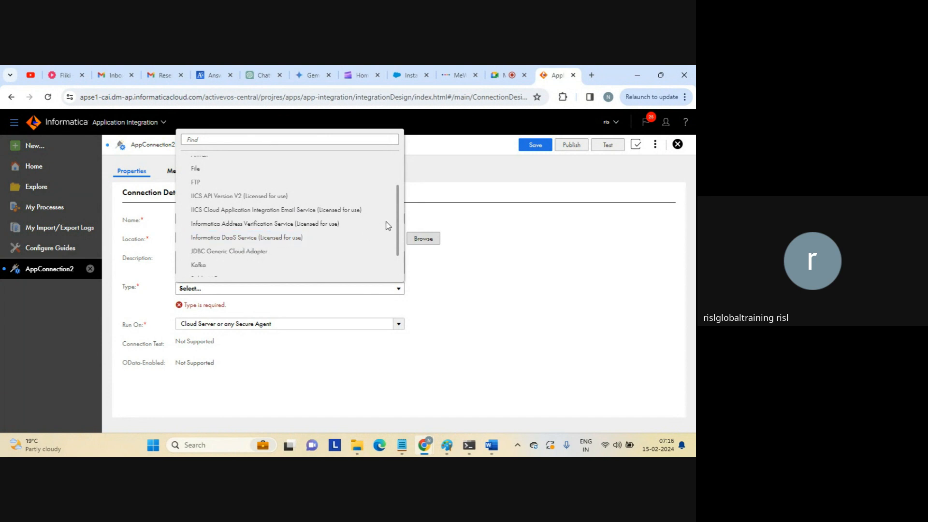
Scroll to the bottom of the Type list and choose Salesforce.
{"action": "left_click_drag", "start_coordinate": [397, 226], "coordinate": [397, 249]}
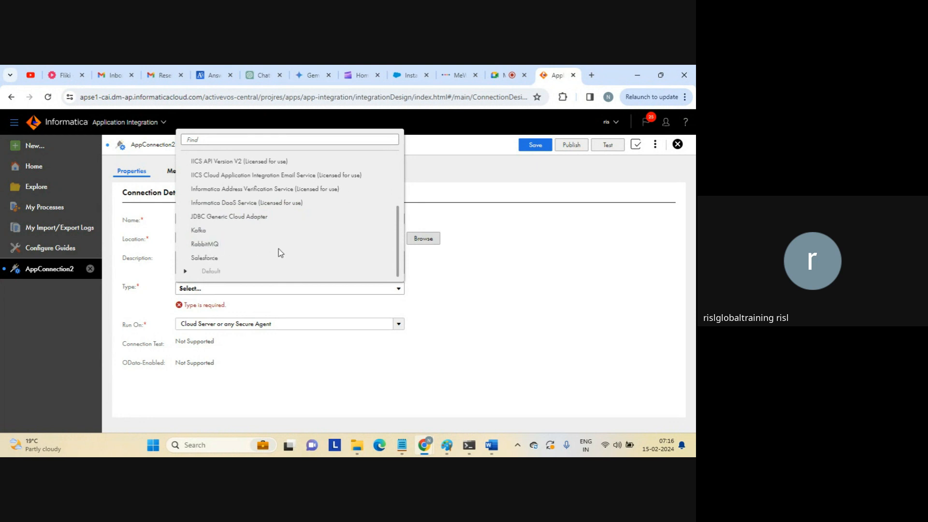
{"action": "left_click", "coordinate": [204, 258]}
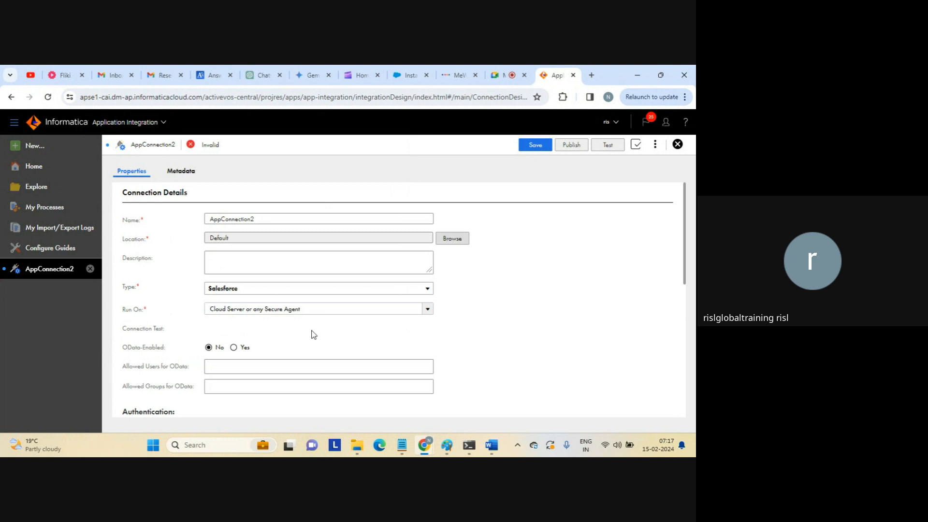
Change the connection name from AppConnection2 to AppConnection_salesforce.
{"action": "left_click", "coordinate": [265, 220]}
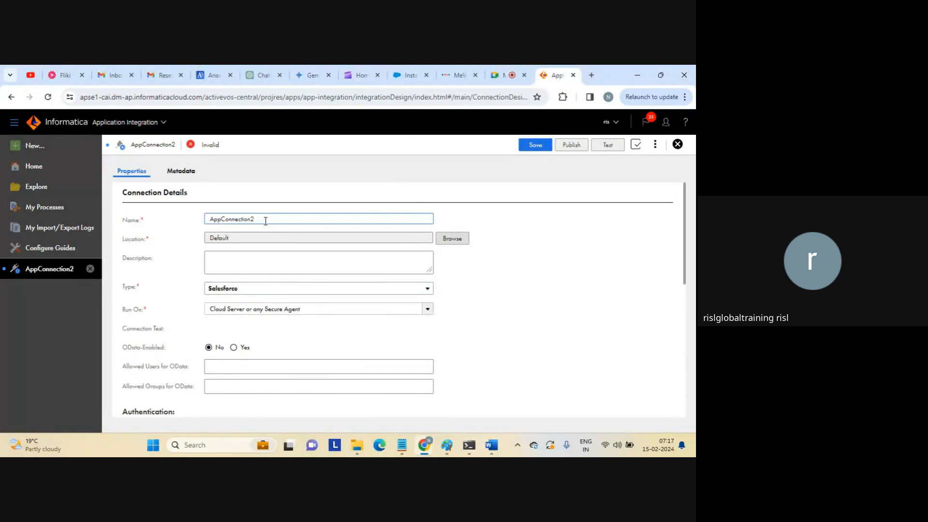
{"action": "type", "text": "_salesforc"}
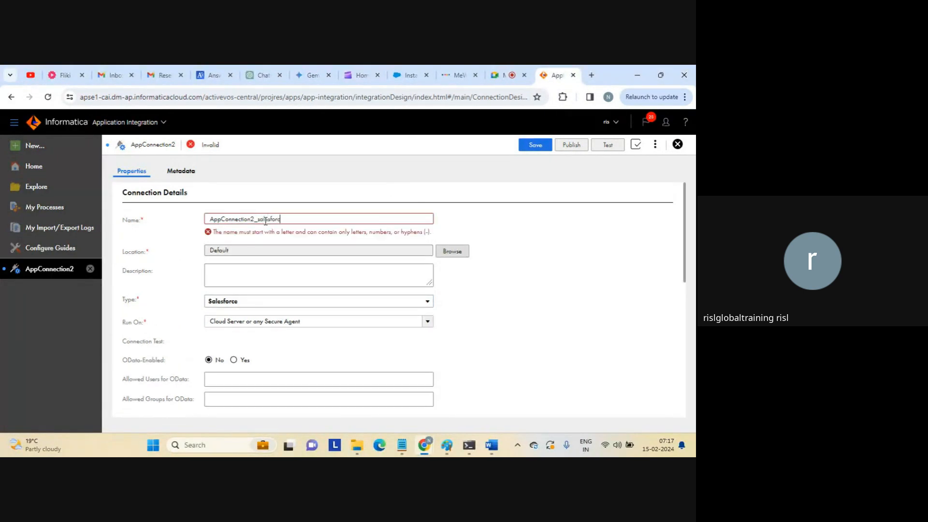
{"action": "type", "text": "e"}
{"action": "left_click", "coordinate": [254, 218]}
{"action": "key", "text": "BackSpace"}
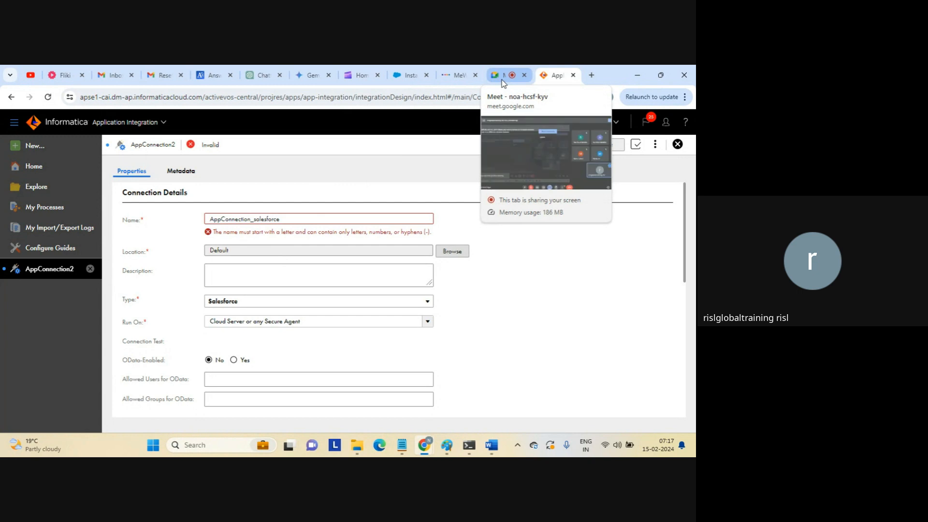
Switch to the Salesforce Installed Packages tab and highlight its description paragraph.
{"action": "left_click", "coordinate": [410, 75]}
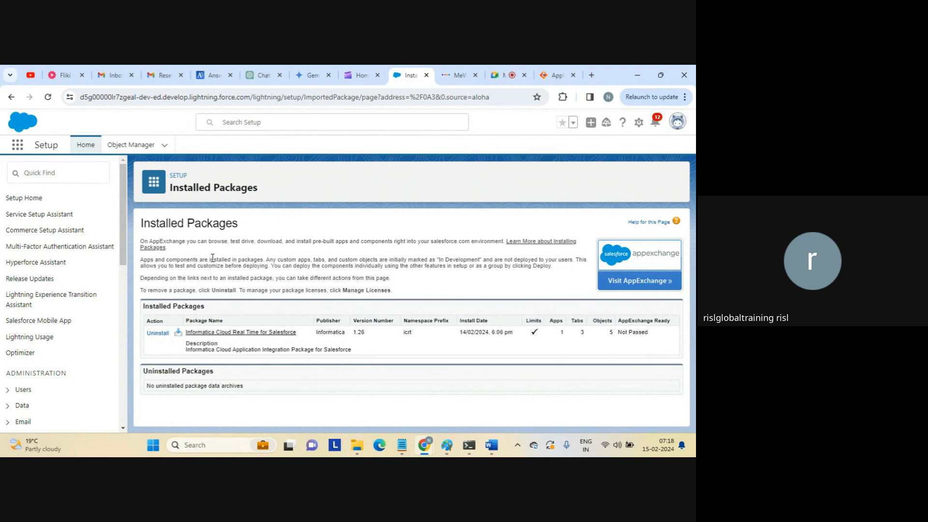
{"action": "mouse_move", "coordinate": [493, 443]}
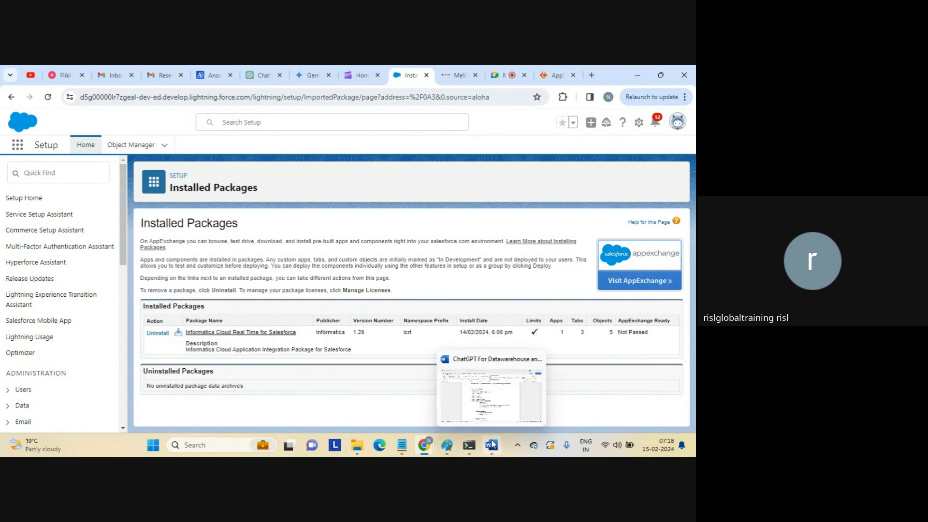
{"action": "double_click", "coordinate": [316, 266]}
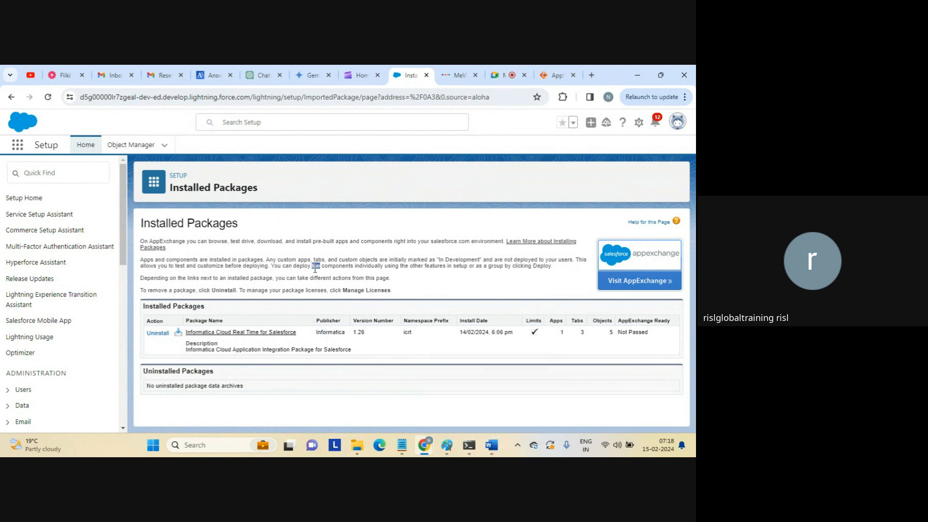
{"action": "triple_click", "coordinate": [315, 266]}
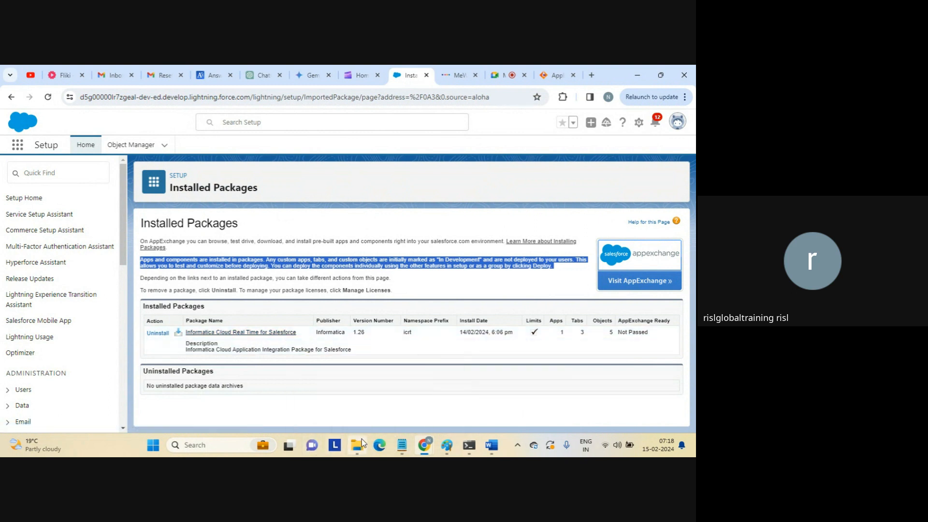
Open the ICRT-9 Word document from the iics docs folder in File Explorer.
{"action": "mouse_move", "coordinate": [362, 444]}
{"action": "left_click", "coordinate": [338, 393]}
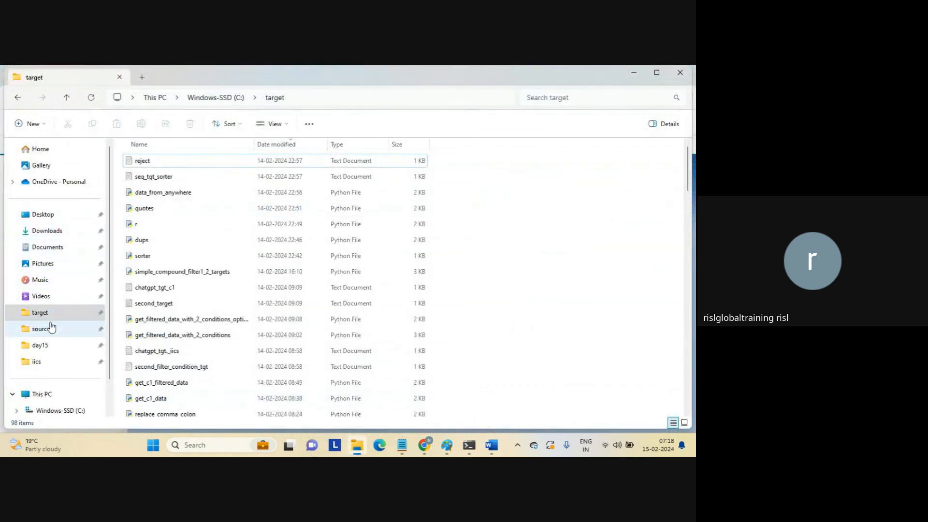
{"action": "left_click", "coordinate": [41, 362]}
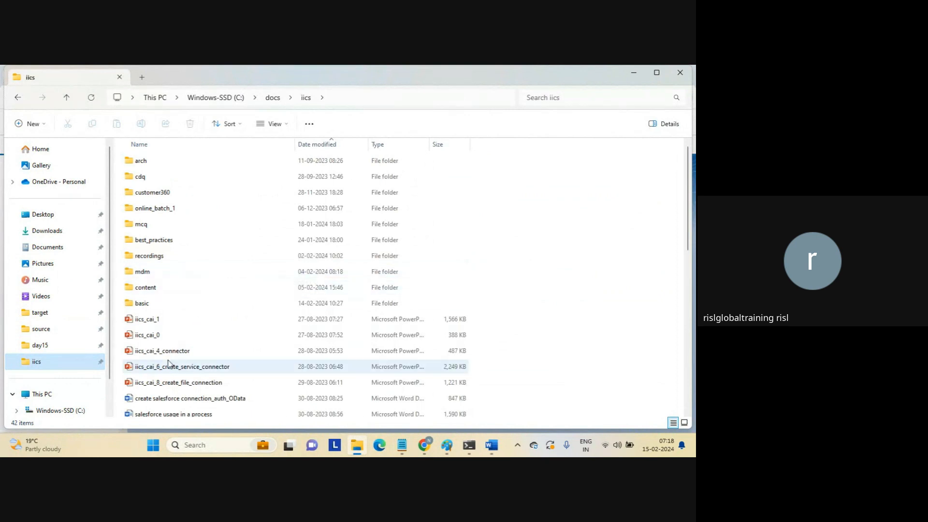
{"action": "left_click", "coordinate": [261, 366]}
{"action": "key", "text": "Down"}
{"action": "key", "text": "Down"}
{"action": "key", "text": "Down"}
{"action": "key", "text": "Down"}
{"action": "key", "text": "Down"}
{"action": "key", "text": "Down"}
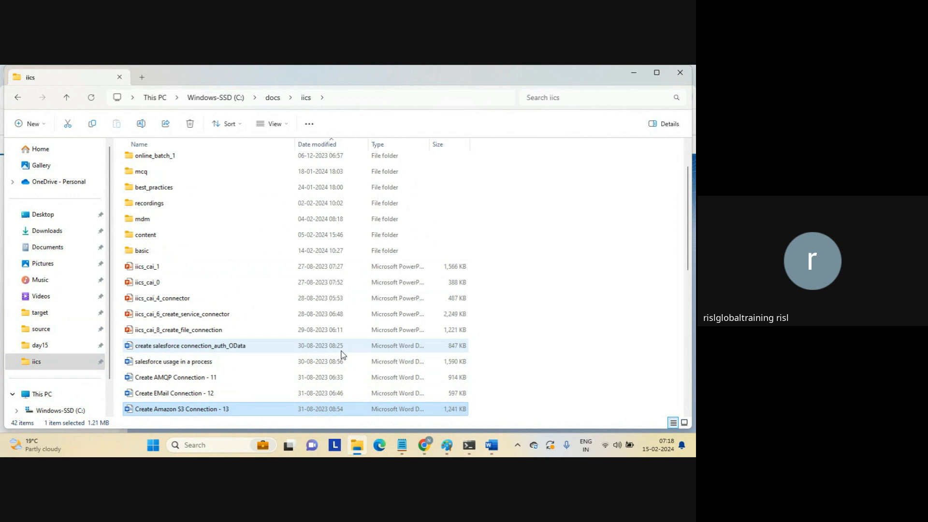
{"action": "key", "text": "Up"}
{"action": "key", "text": "Up"}
{"action": "key", "text": "Up"}
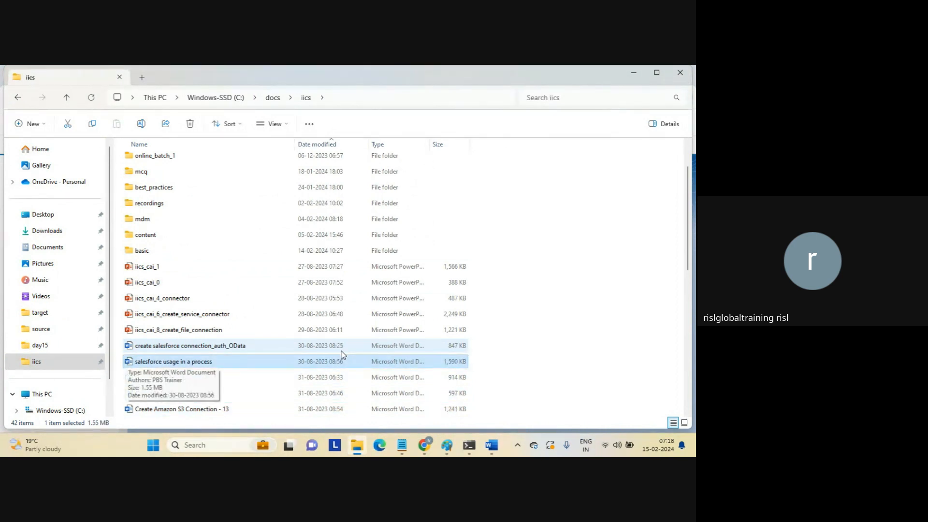
{"action": "key", "text": "Down"}
{"action": "key", "text": "Down"}
{"action": "key", "text": "Down"}
{"action": "key", "text": "Down"}
{"action": "key", "text": "Down"}
{"action": "key", "text": "Down"}
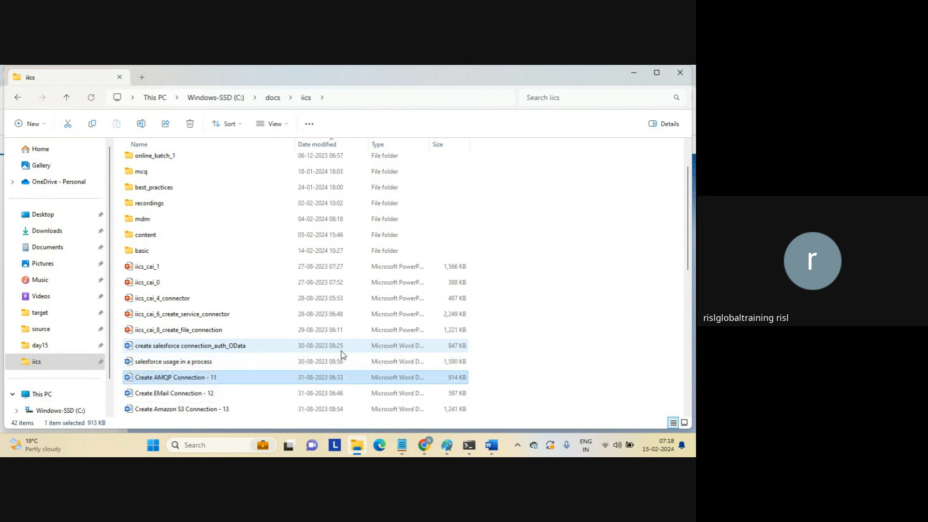
{"action": "key", "text": "Down"}
{"action": "key", "text": "Down"}
{"action": "key", "text": "Down"}
{"action": "key", "text": "Down"}
{"action": "key", "text": "Down"}
{"action": "key", "text": "Down"}
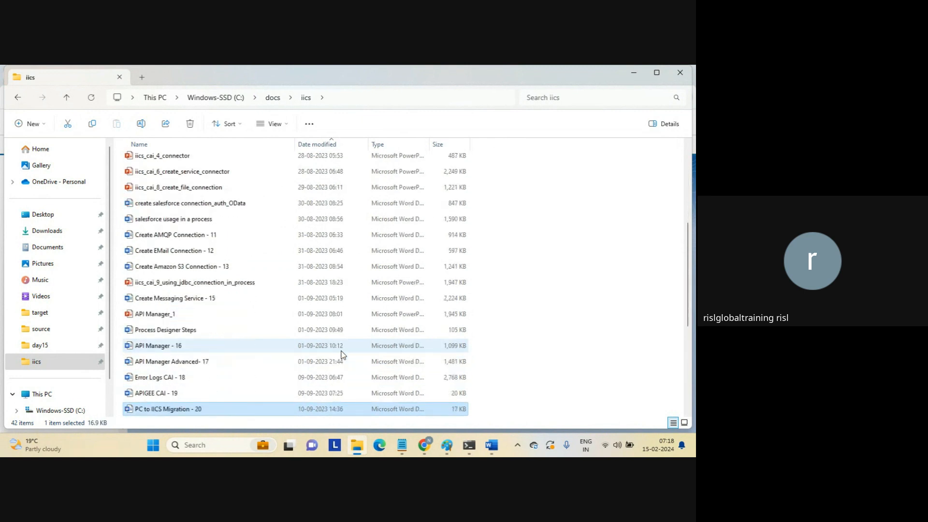
{"action": "key", "text": "Down"}
{"action": "key", "text": "Down"}
{"action": "key", "text": "Down"}
{"action": "key", "text": "Down"}
{"action": "key", "text": "Down"}
{"action": "key", "text": "Down"}
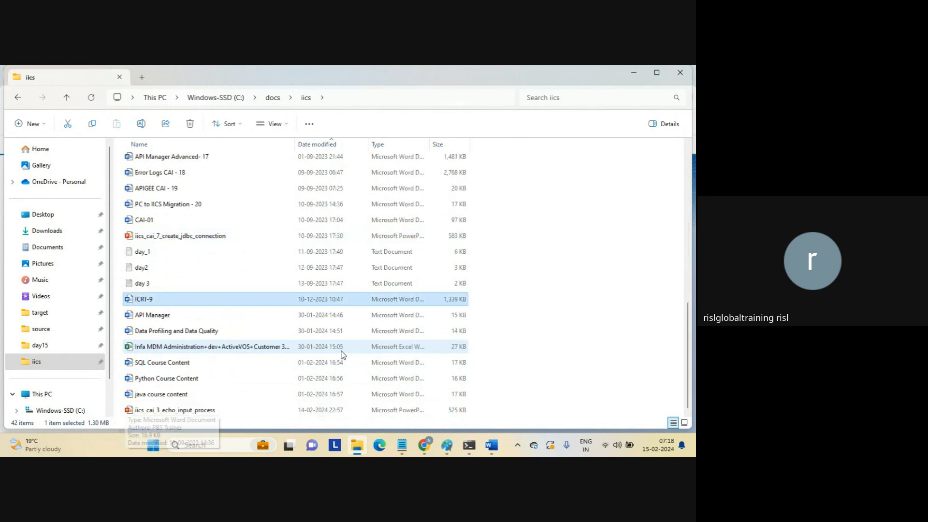
{"action": "key", "text": "Return"}
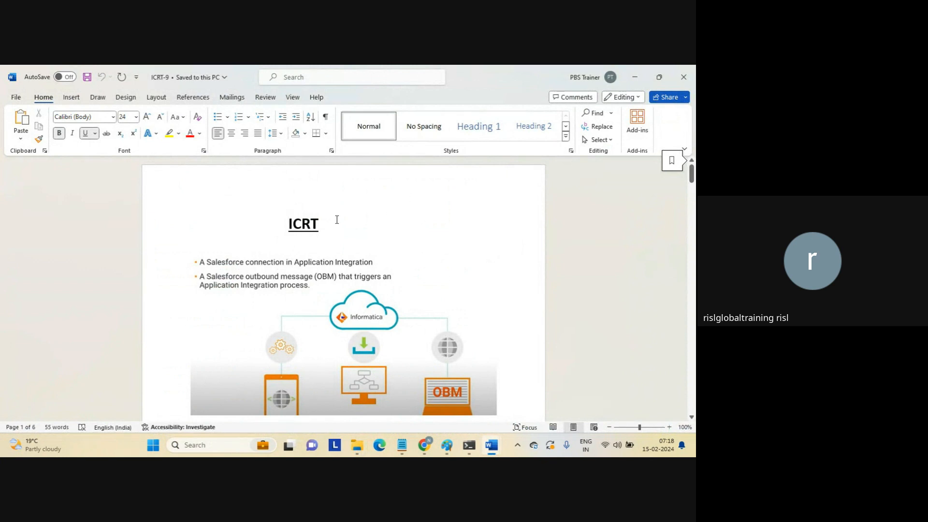
Select the ICRT title at the top of the ICRT-9 document.
{"action": "left_click_drag", "start_coordinate": [289, 225], "coordinate": [339, 229]}
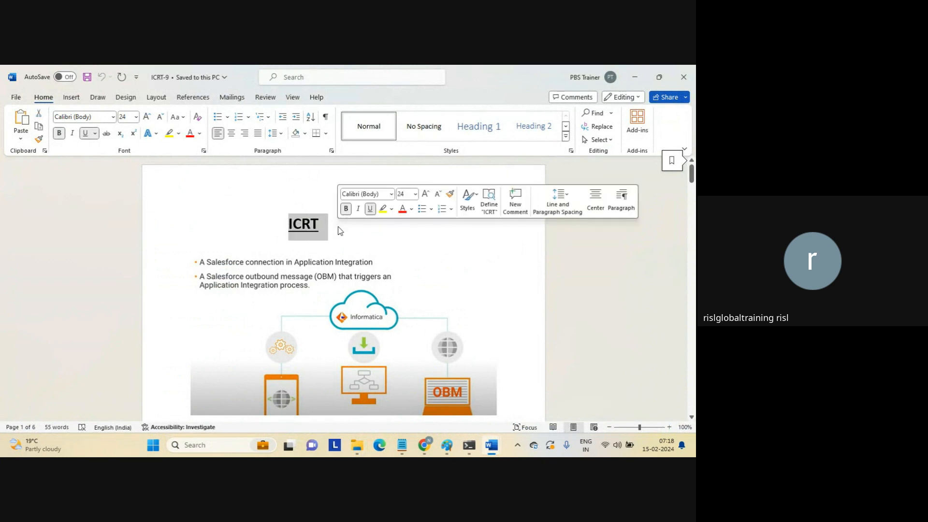
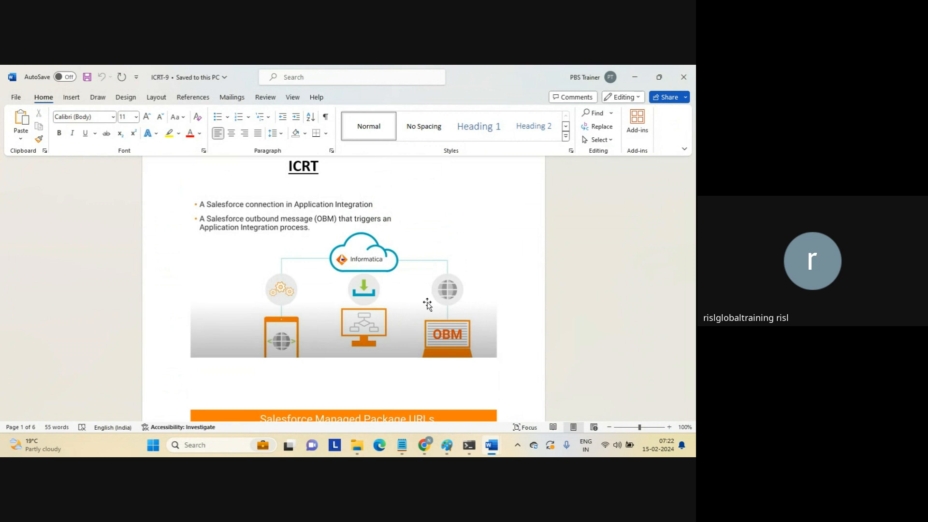
Select the ICRT diagram in Word, then bring back the Salesforce Installed Packages page.
{"action": "left_click", "coordinate": [371, 251]}
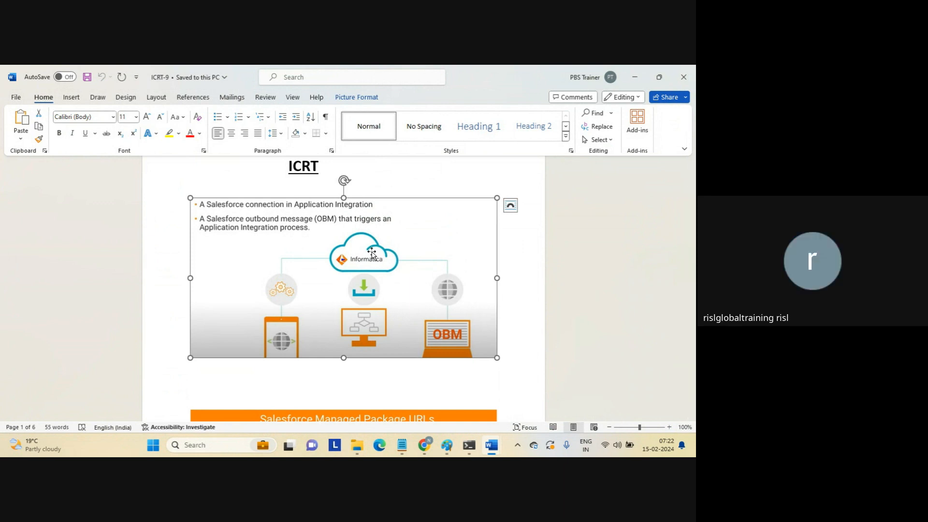
{"action": "mouse_move", "coordinate": [420, 447]}
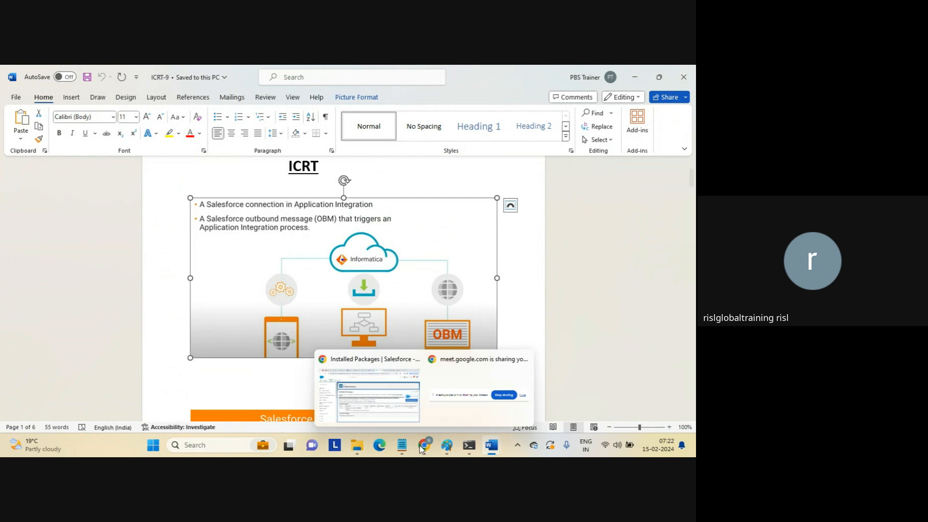
{"action": "left_click", "coordinate": [387, 394]}
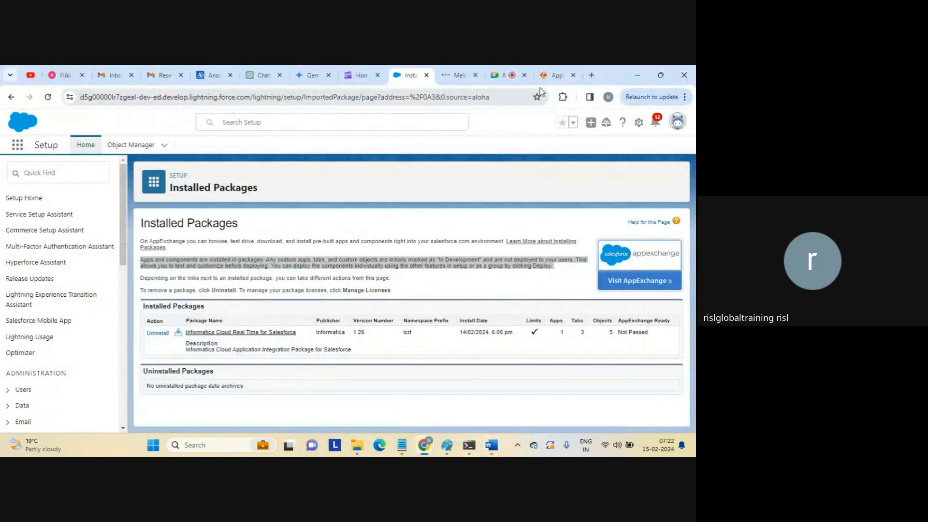
Switch to the Informatica tab showing the new AppConnection_salesforce Salesforce connection form.
{"action": "left_click", "coordinate": [556, 75]}
{"action": "left_click", "coordinate": [284, 99]}
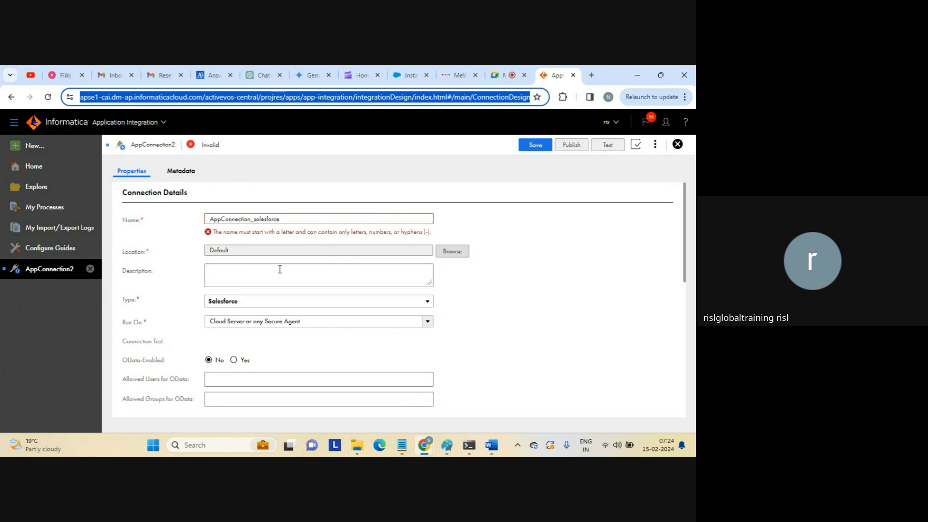
Rename the connection from AppConnection_salesforce to AppConnectionSalesforce.
{"action": "left_click", "coordinate": [255, 220]}
{"action": "key", "text": "BackSpace"}
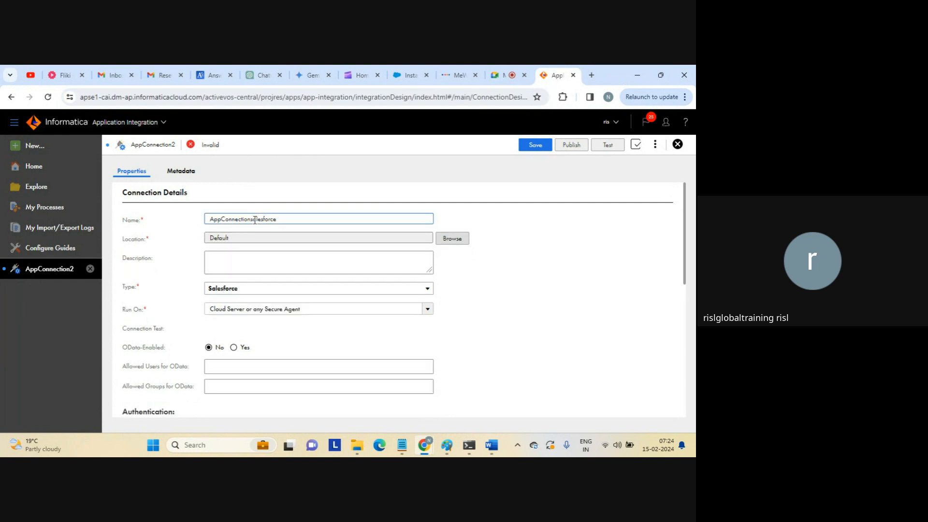
{"action": "key", "text": "Caps_Lock"}
{"action": "key", "text": "Delete"}
{"action": "type", "text": "S"}
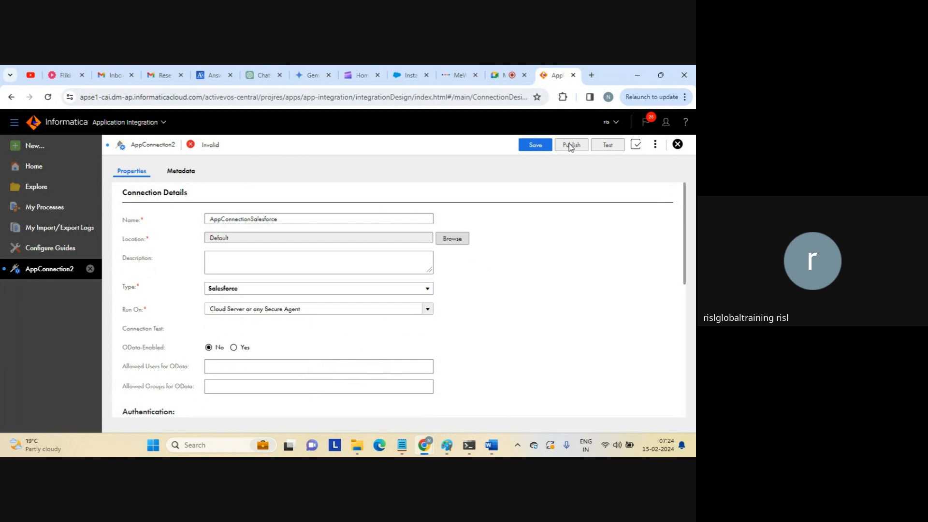
{"action": "left_click", "coordinate": [655, 145]}
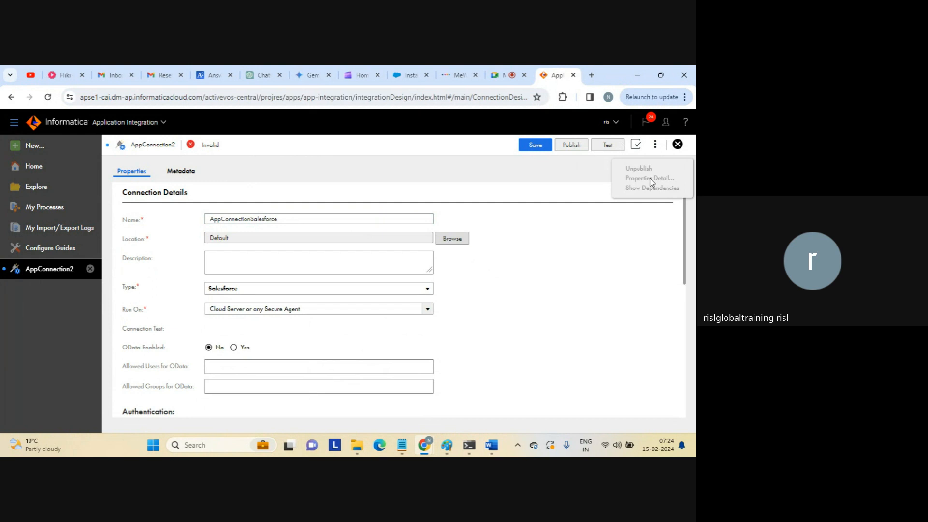
{"action": "left_click", "coordinate": [561, 240]}
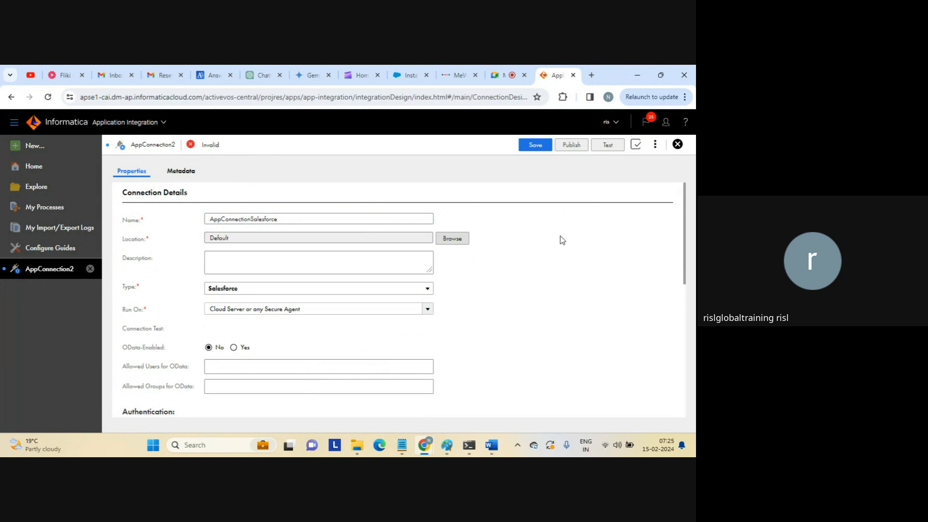
Copy the name AppConnectionSalesforce into the connection's Description field.
{"action": "double_click", "coordinate": [302, 222]}
{"action": "key", "text": "ctrl+c"}
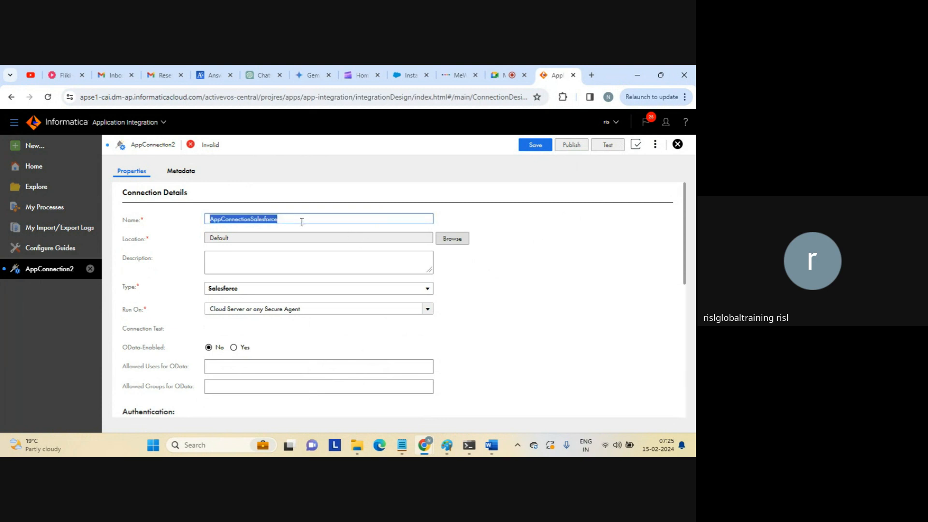
{"action": "left_click", "coordinate": [272, 261]}
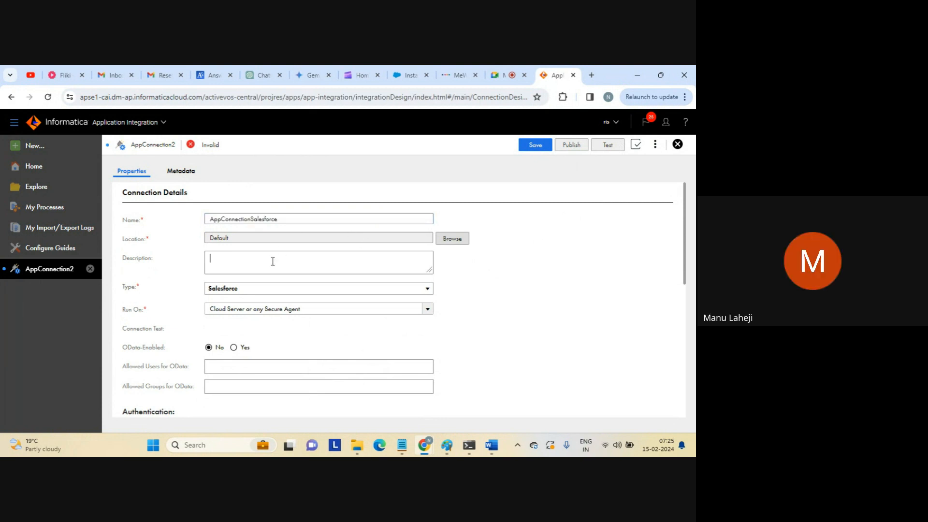
{"action": "key", "text": "ctrl+v"}
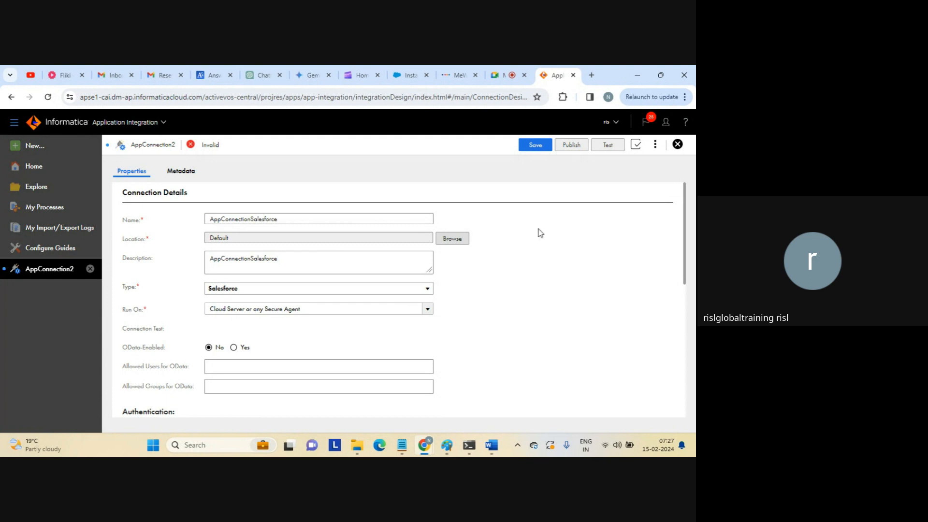
Highlight the Location and Description rows while explaining them.
{"action": "left_click_drag", "start_coordinate": [686, 216], "coordinate": [686, 273]}
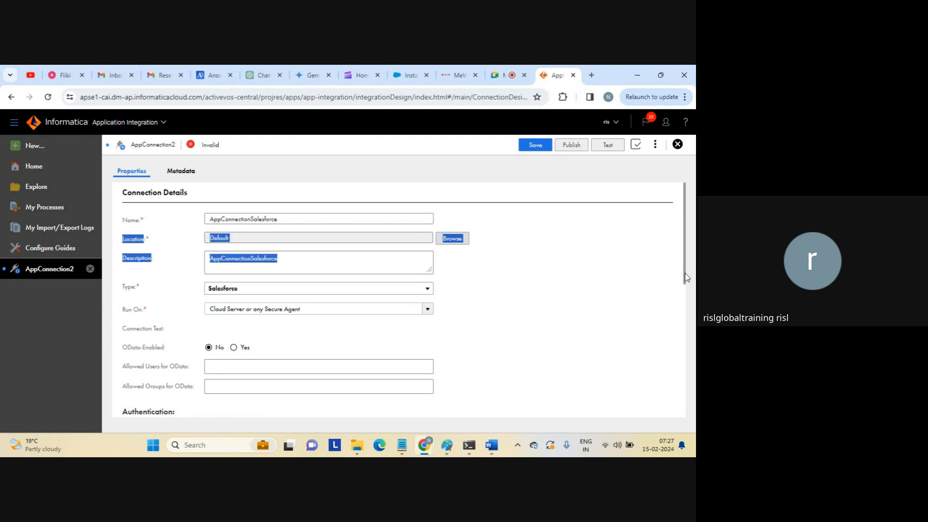
{"action": "left_click", "coordinate": [593, 256]}
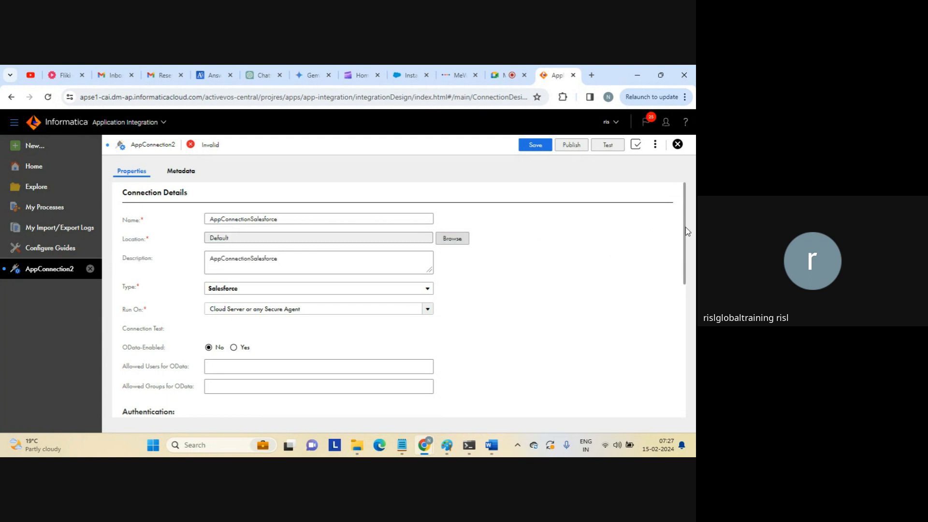
{"action": "left_click_drag", "start_coordinate": [688, 231], "coordinate": [674, 271]}
Scroll to the Password authentication settings and open the User Name value for editing.
{"action": "scroll", "coordinate": [674, 273], "scroll_direction": "down", "scroll_amount": 2}
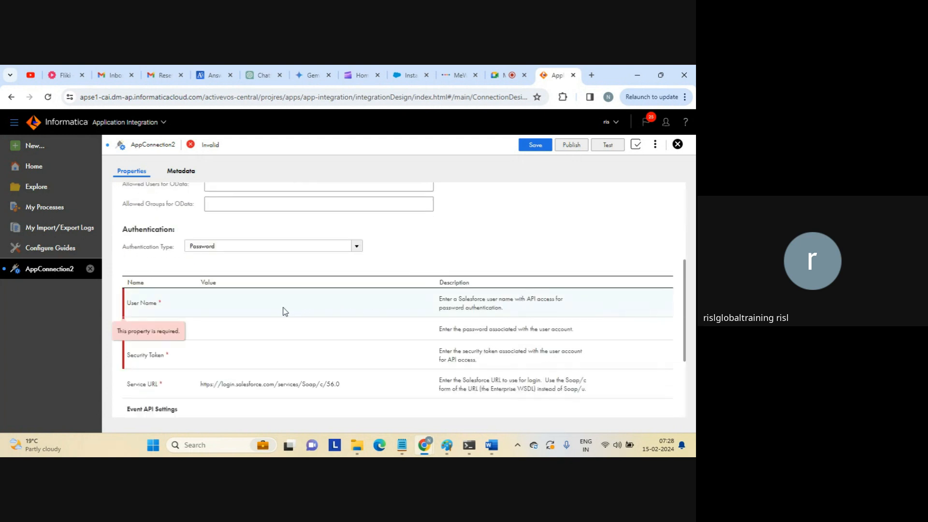
{"action": "left_click", "coordinate": [276, 311]}
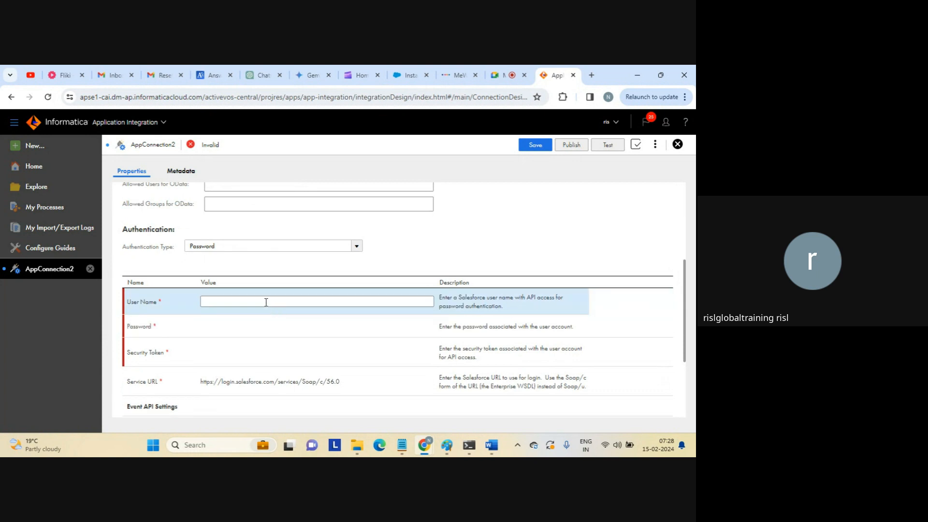
{"action": "left_click", "coordinate": [254, 302]}
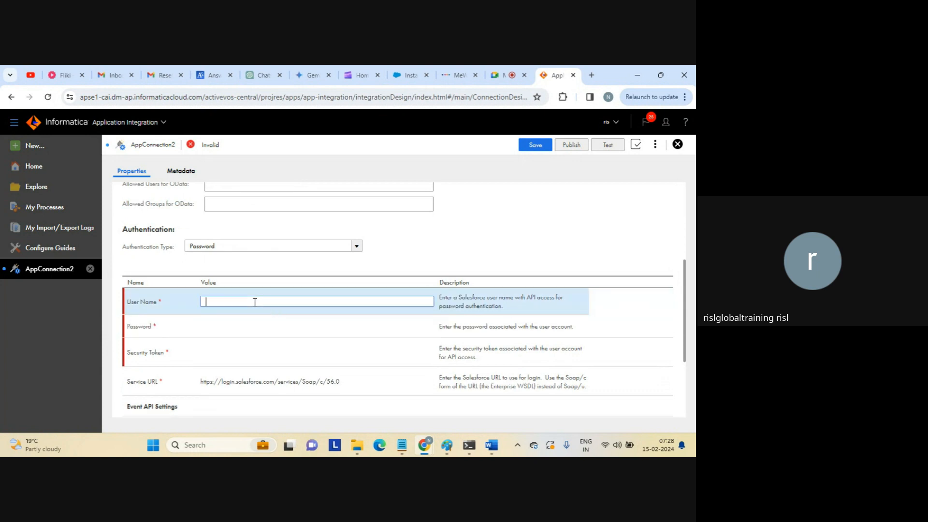
Return to the ICRT-9 Word notes and scroll to the Salesforce Managed Package URLs section.
{"action": "mouse_move", "coordinate": [494, 443]}
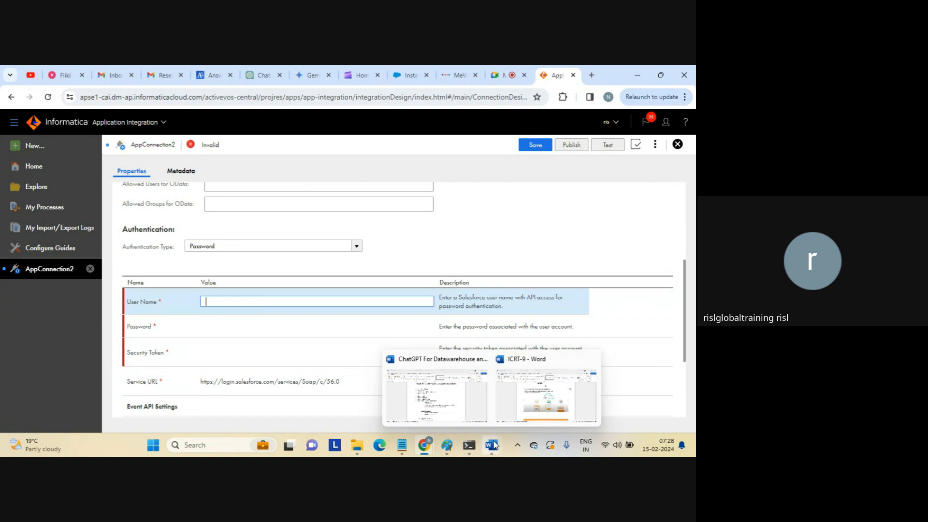
{"action": "left_click", "coordinate": [537, 397]}
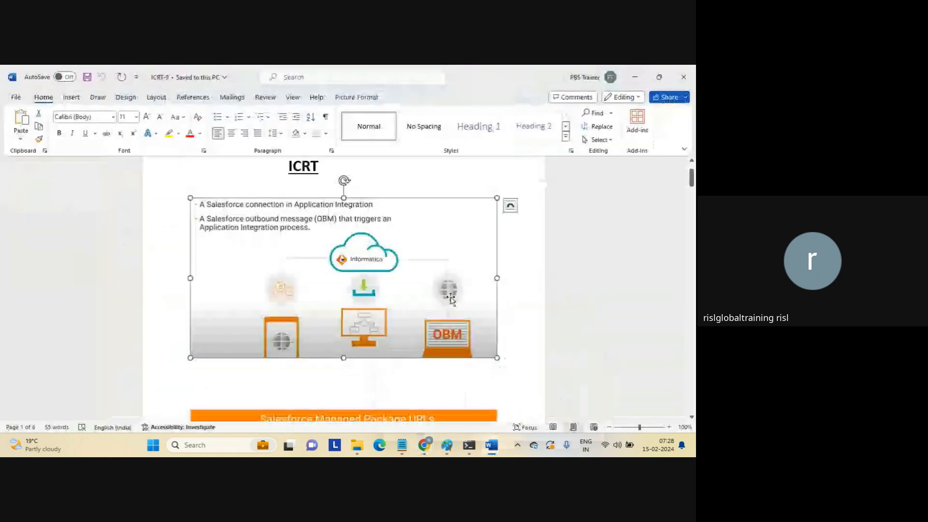
{"action": "left_click", "coordinate": [527, 269]}
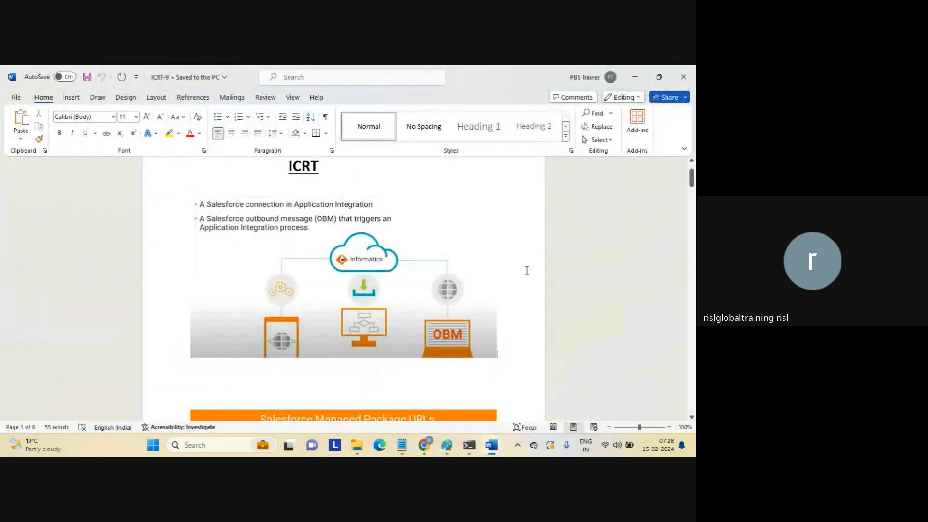
{"action": "left_click", "coordinate": [692, 181]}
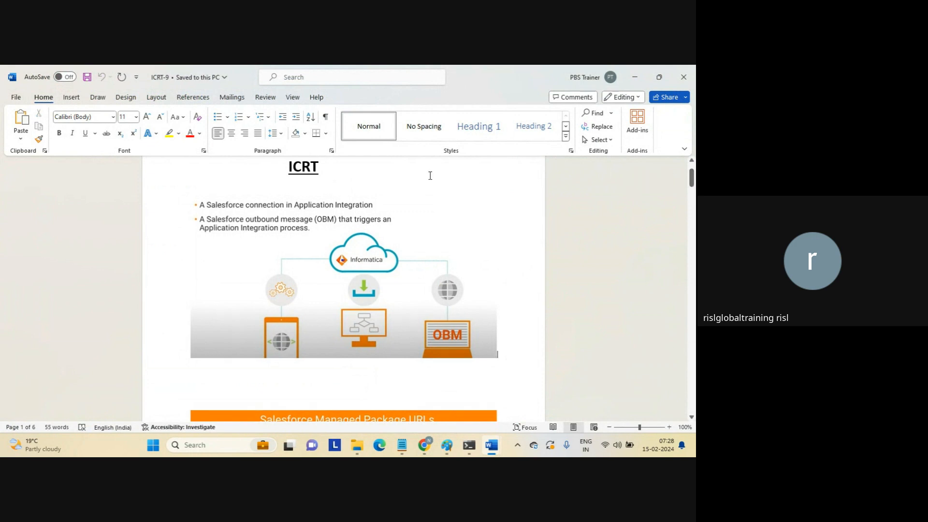
{"action": "double_click", "coordinate": [302, 167]}
{"action": "left_click_drag", "start_coordinate": [692, 180], "coordinate": [692, 197]}
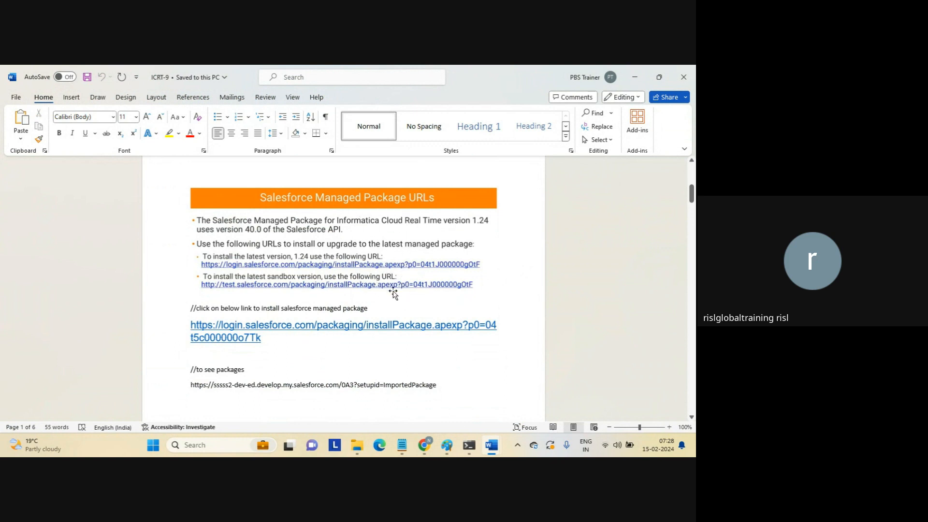
Select the install URL and ImportedPackage URL, then scroll to page 2's pre-install checklist.
{"action": "triple_click", "coordinate": [274, 335]}
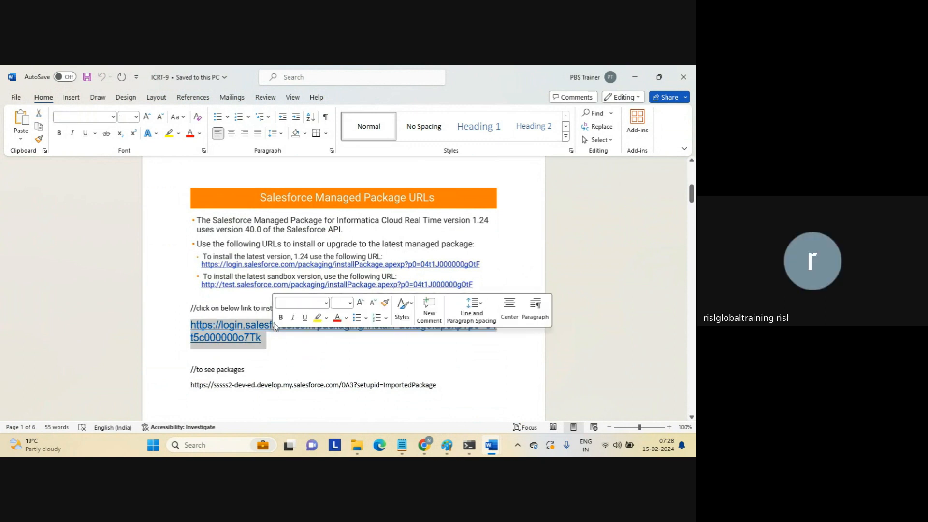
{"action": "left_click", "coordinate": [290, 259]}
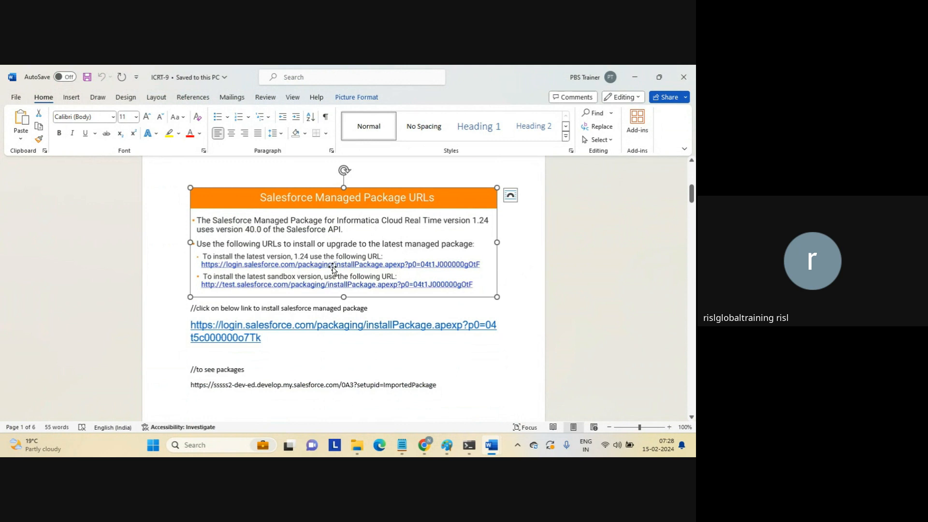
{"action": "left_click", "coordinate": [316, 351]}
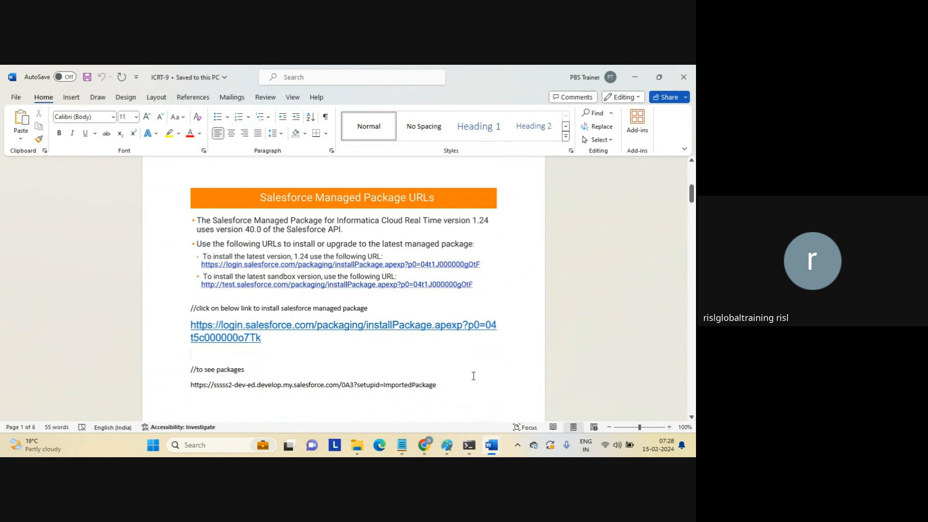
{"action": "triple_click", "coordinate": [437, 384]}
{"action": "key", "text": "ctrl+c"}
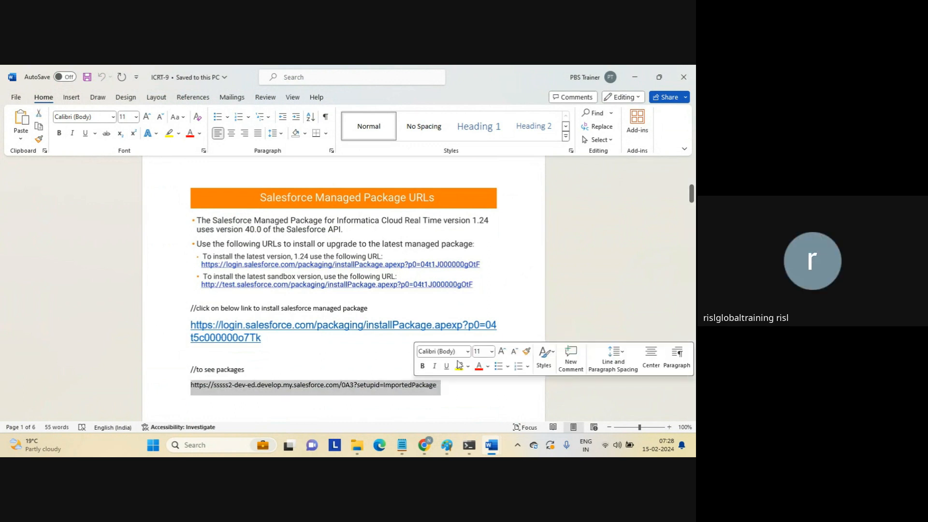
{"action": "left_click", "coordinate": [692, 194]}
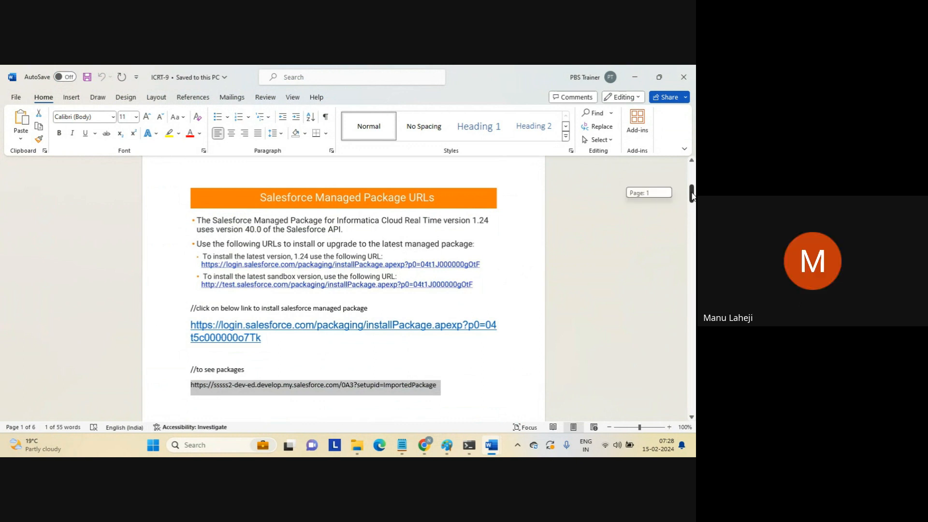
{"action": "left_click_drag", "start_coordinate": [692, 195], "coordinate": [690, 206]}
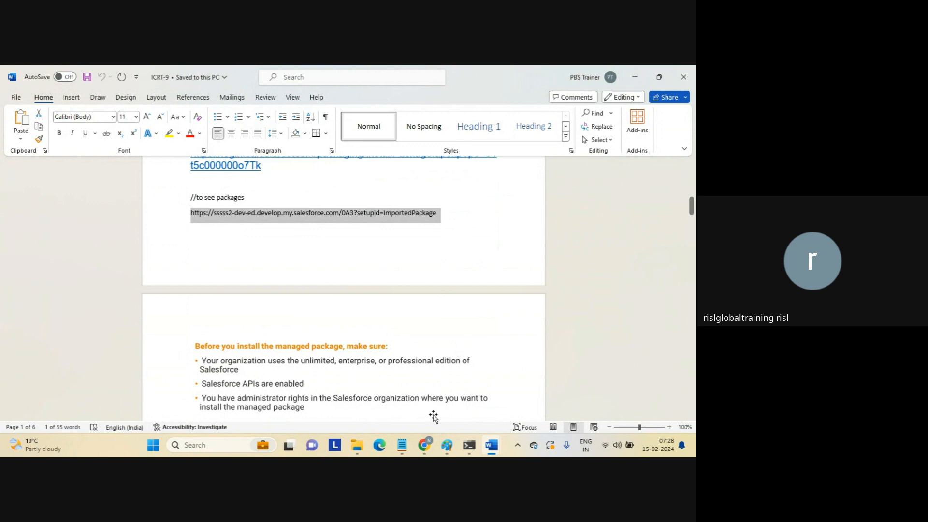
Open the pasted Salesforce Installed Packages URL in a new tab, reaching the login page.
{"action": "mouse_move", "coordinate": [424, 445]}
{"action": "left_click", "coordinate": [398, 407]}
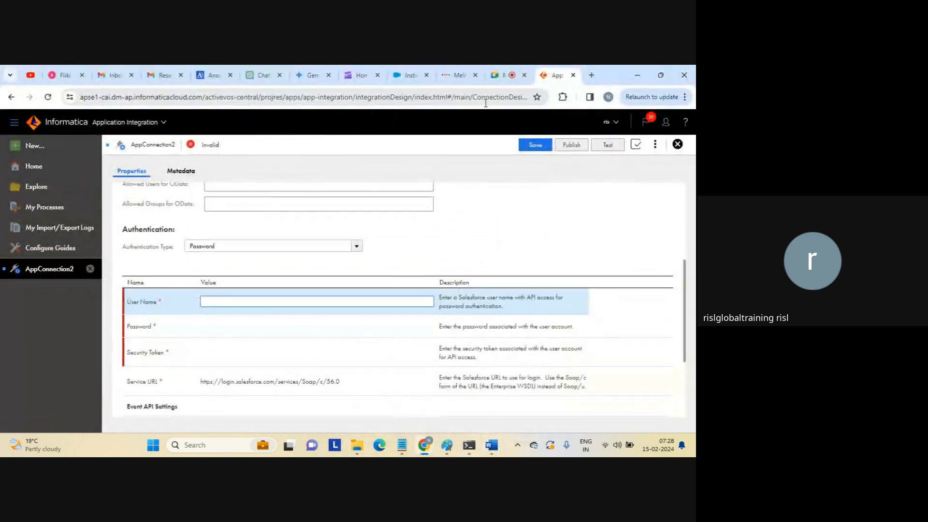
{"action": "left_click", "coordinate": [408, 75]}
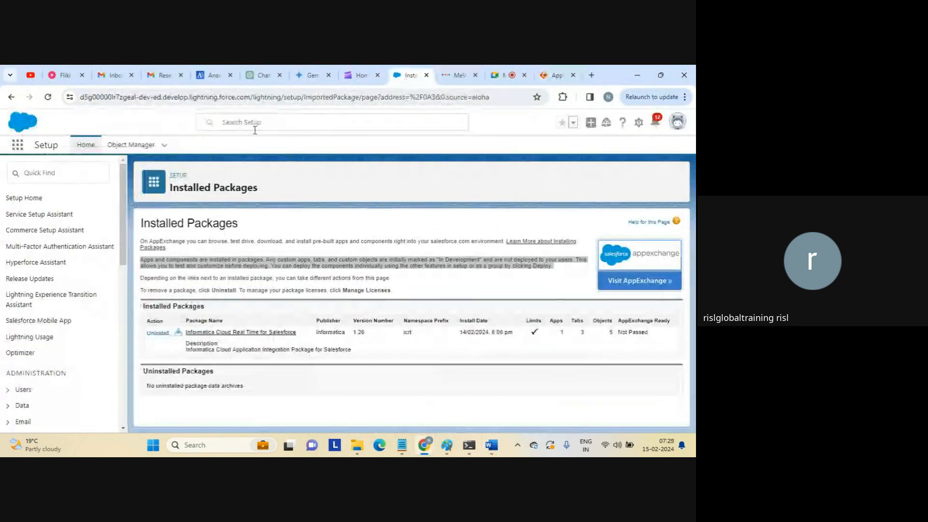
{"action": "left_click", "coordinate": [590, 75]}
{"action": "key", "text": "ctrl+v"}
{"action": "key", "text": "Return"}
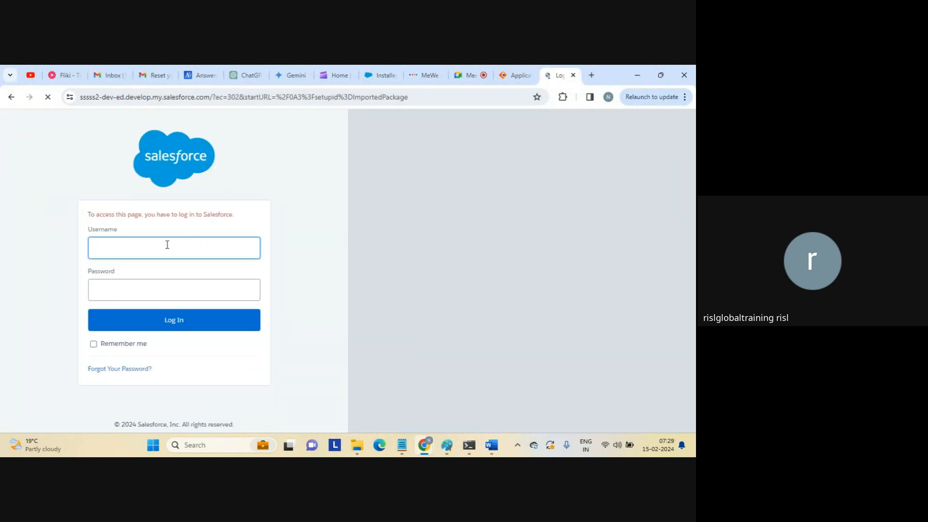
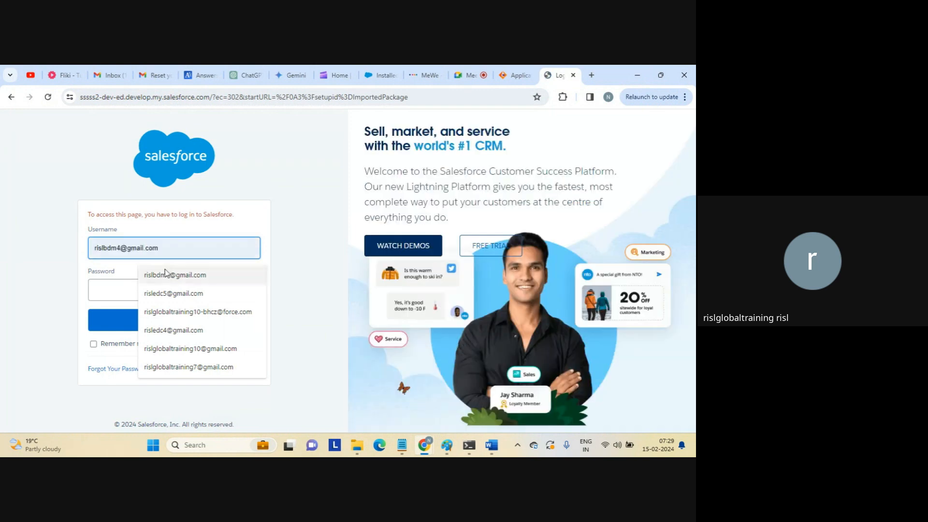
Sign in with the saved username and account password, retrying after turning off caps lock.
{"action": "left_click", "coordinate": [172, 273]}
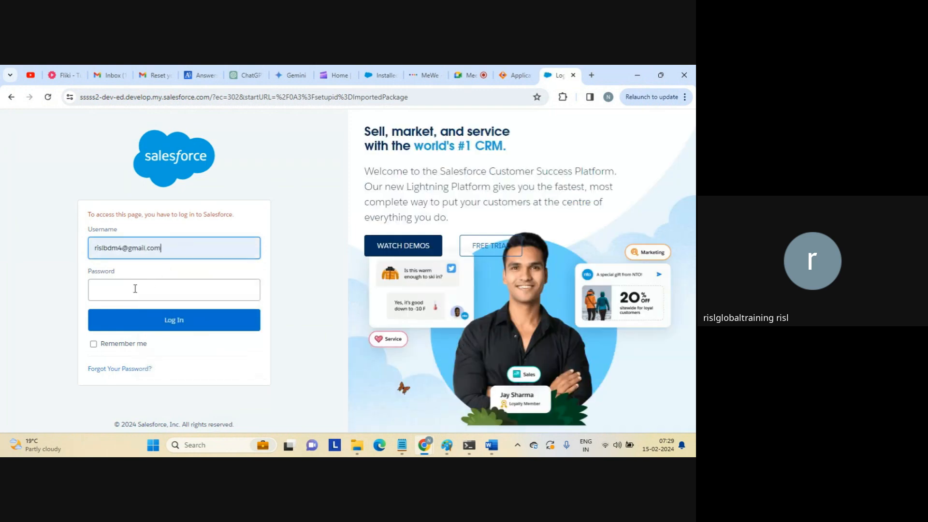
{"action": "left_click", "coordinate": [132, 290]}
{"action": "type", "text": "••"}
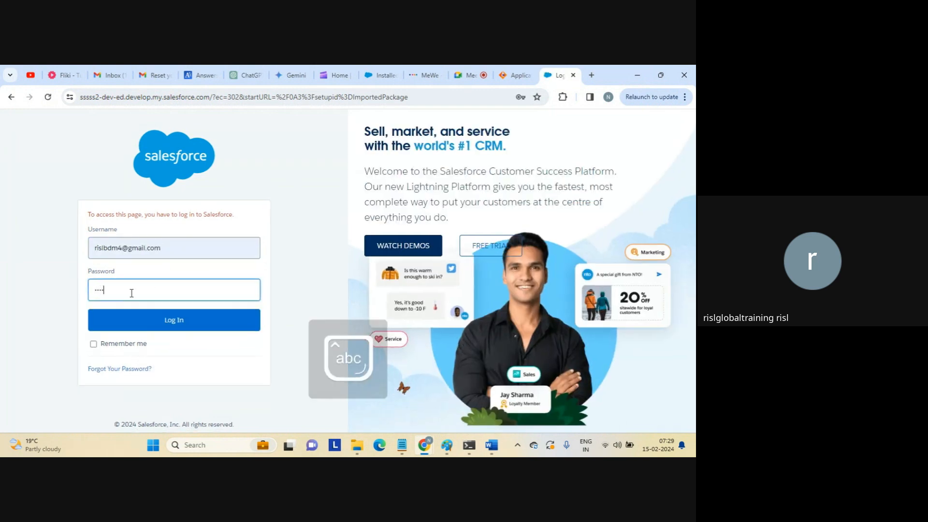
{"action": "key", "text": "Return"}
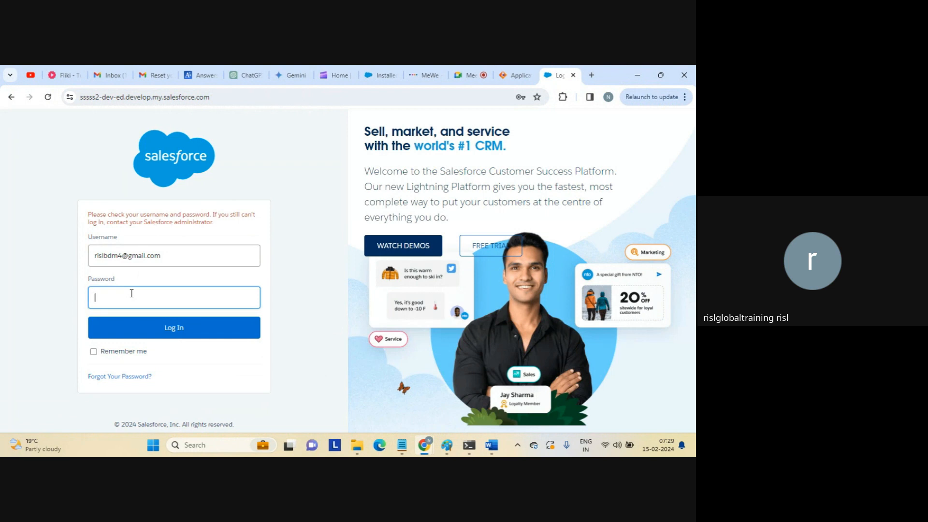
{"action": "key", "text": "Caps_Lock"}
{"action": "key", "text": "Caps_Lock"}
{"action": "type", "text": "•••"}
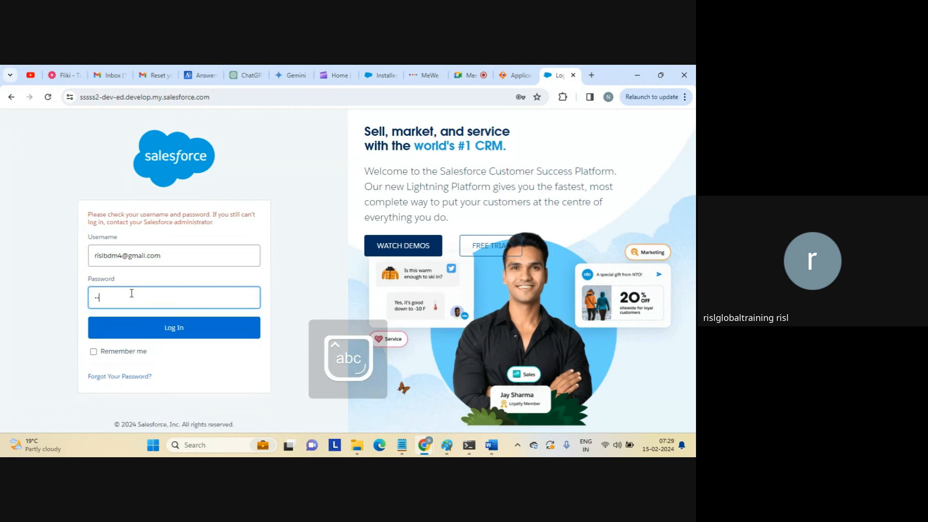
{"action": "type", "text": "•••••••"}
{"action": "key", "text": "Return"}
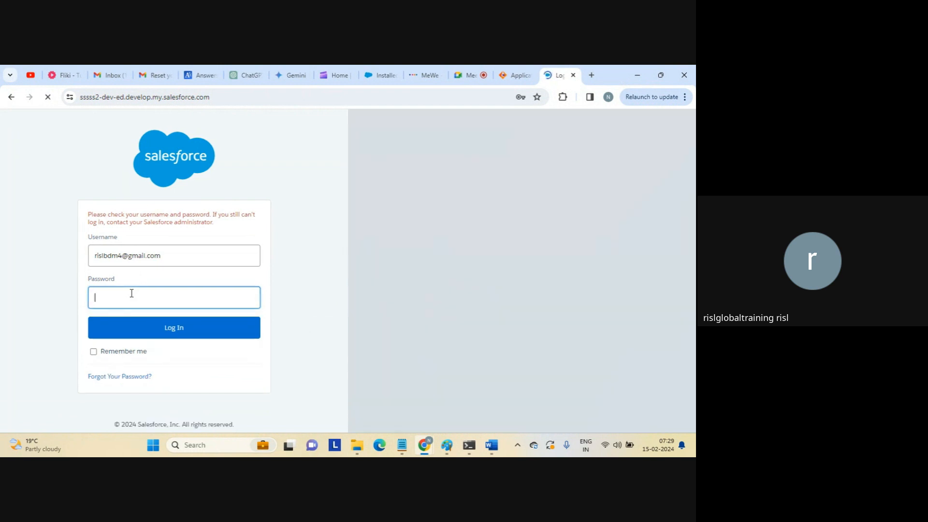
Reopen the standard Salesforce login page and sign in with the saved username and password.
{"action": "left_click", "coordinate": [244, 99]}
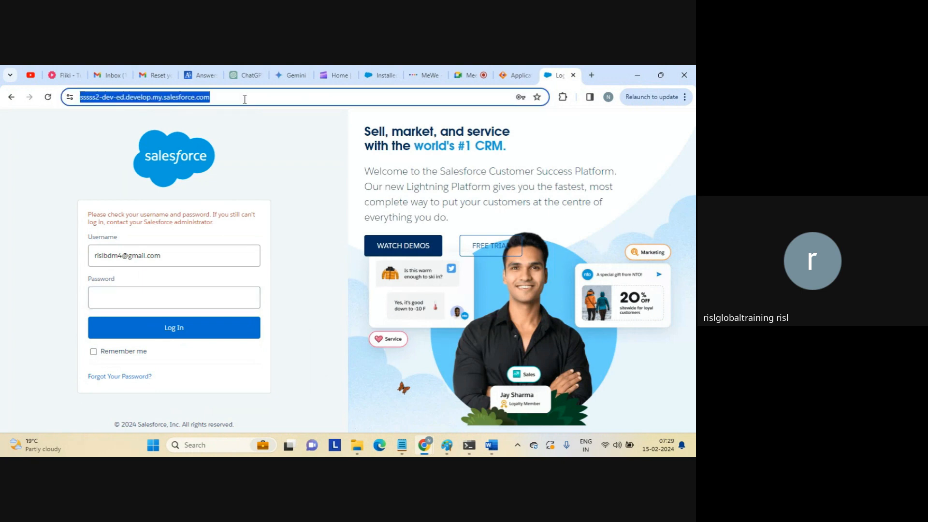
{"action": "type", "text": "login"}
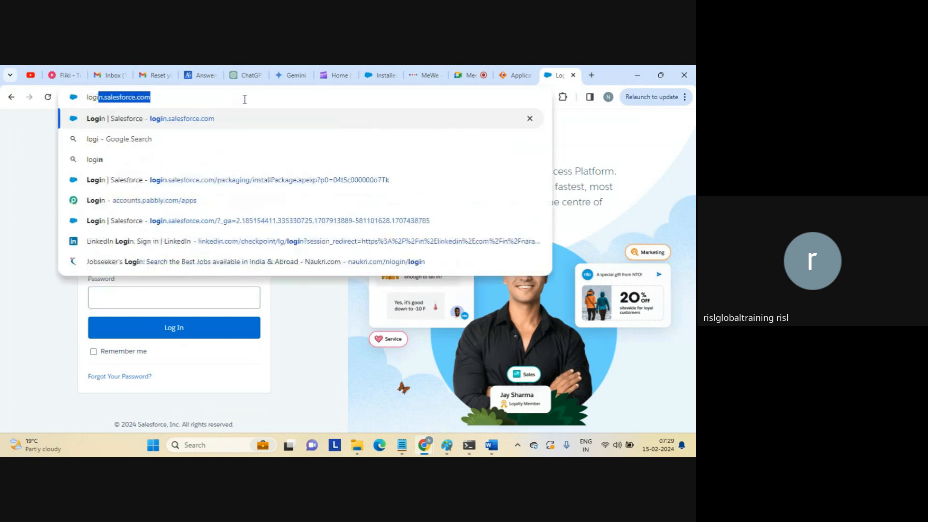
{"action": "key", "text": "Return"}
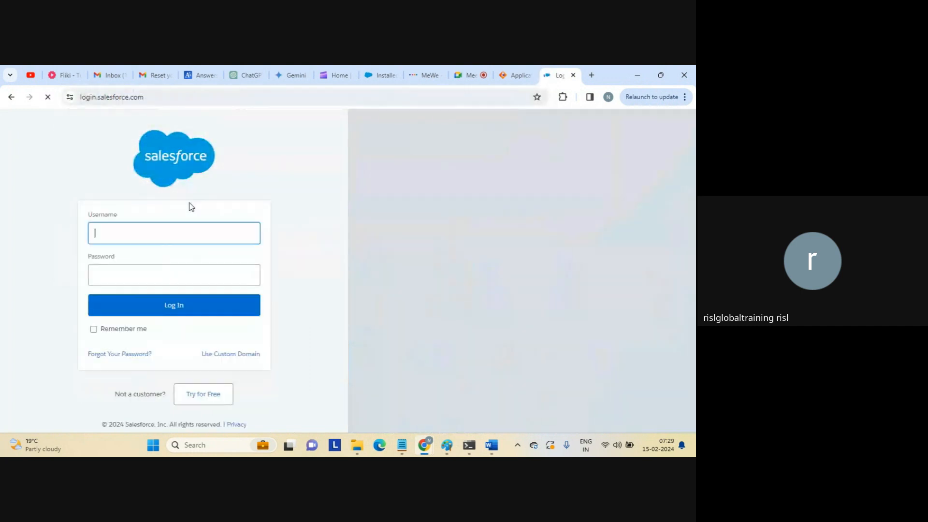
{"action": "left_click", "coordinate": [154, 233]}
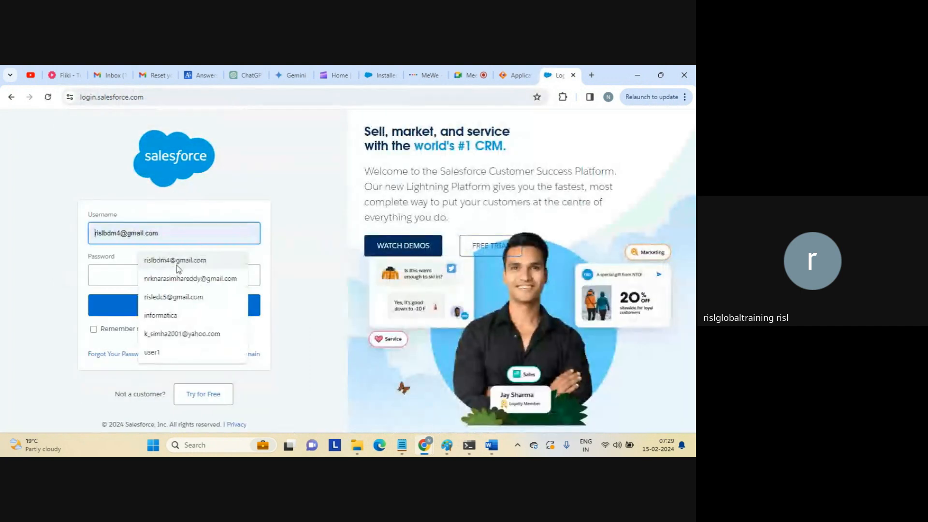
{"action": "left_click", "coordinate": [170, 261]}
{"action": "left_click", "coordinate": [160, 279]}
{"action": "type", "text": "Ri"}
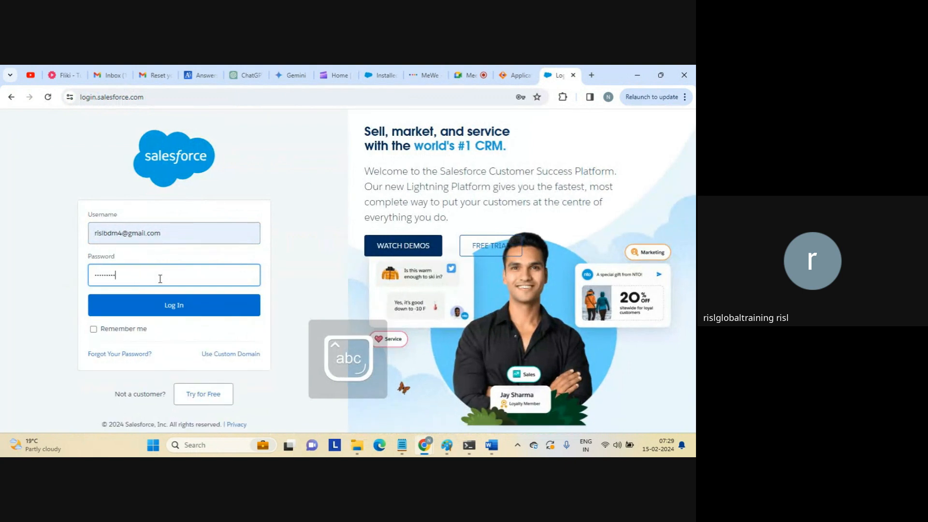
{"action": "key", "text": "Return"}
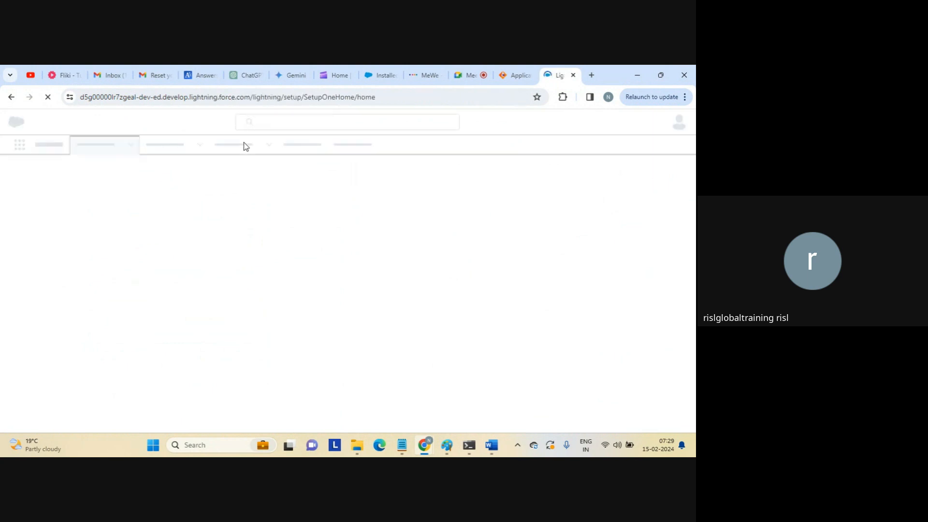
Load the Installed Packages URL, then go back to the signed-in Setup Home page.
{"action": "left_click", "coordinate": [234, 101]}
{"action": "type", "text": "https://sssss2-dev-ed.develop.my.salesforce.com/0A3?setupid=ImportedPackage"}
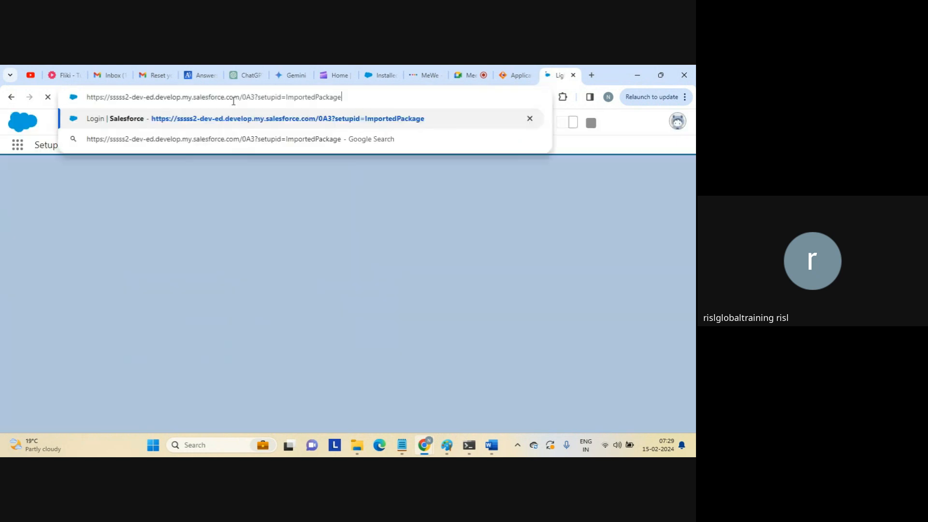
{"action": "key", "text": "Return"}
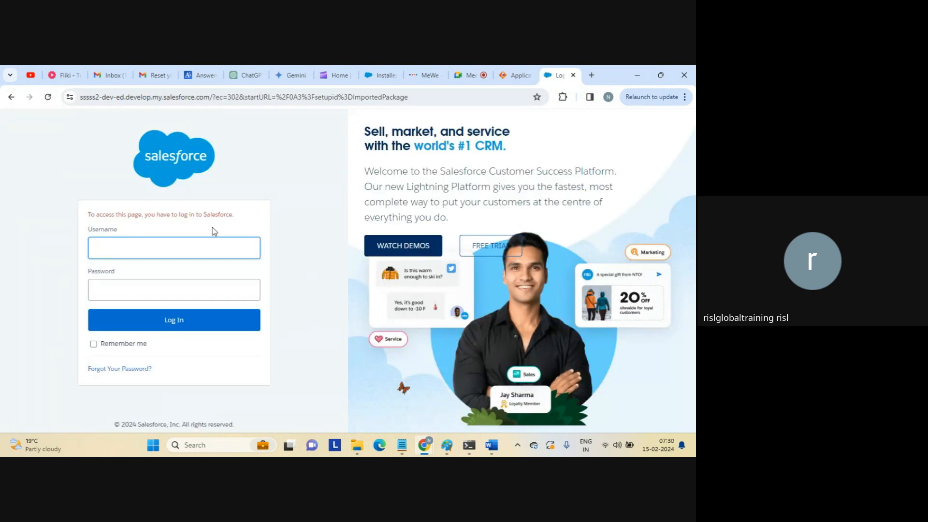
{"action": "left_click", "coordinate": [11, 97]}
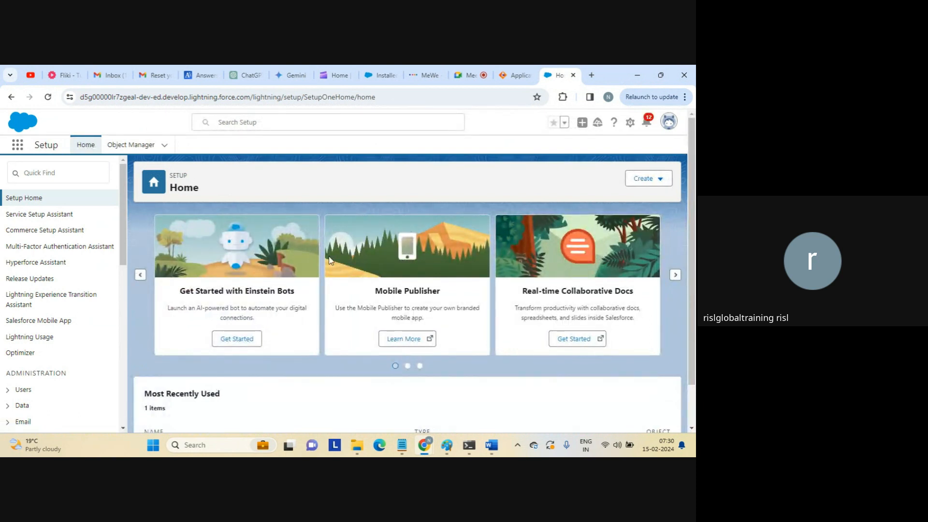
Check the Informatica package name on the Installed Packages tab, then return to Setup Home.
{"action": "left_click", "coordinate": [255, 124]}
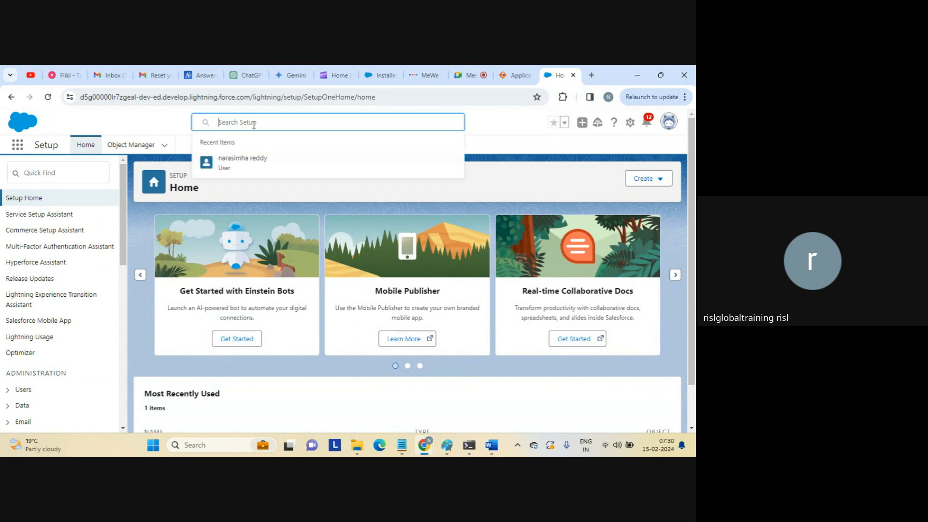
{"action": "left_click", "coordinate": [254, 125]}
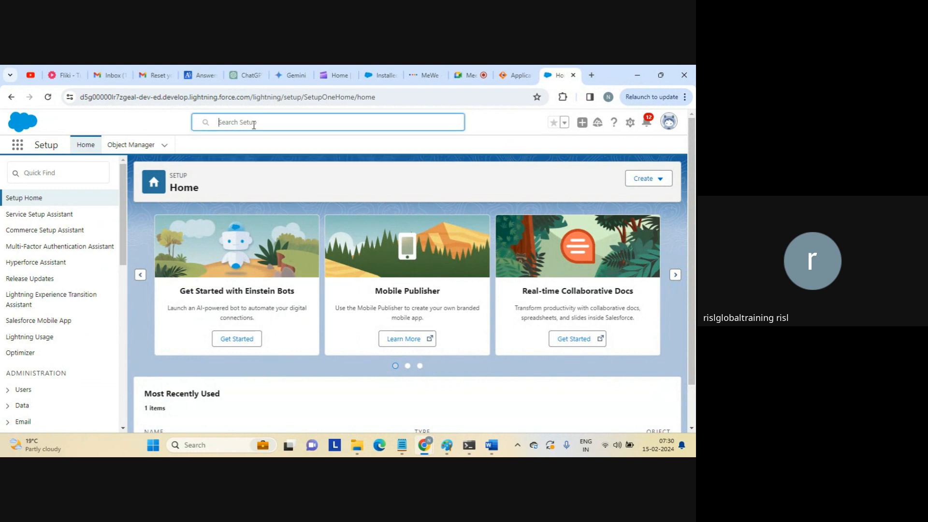
{"action": "left_click", "coordinate": [380, 76]}
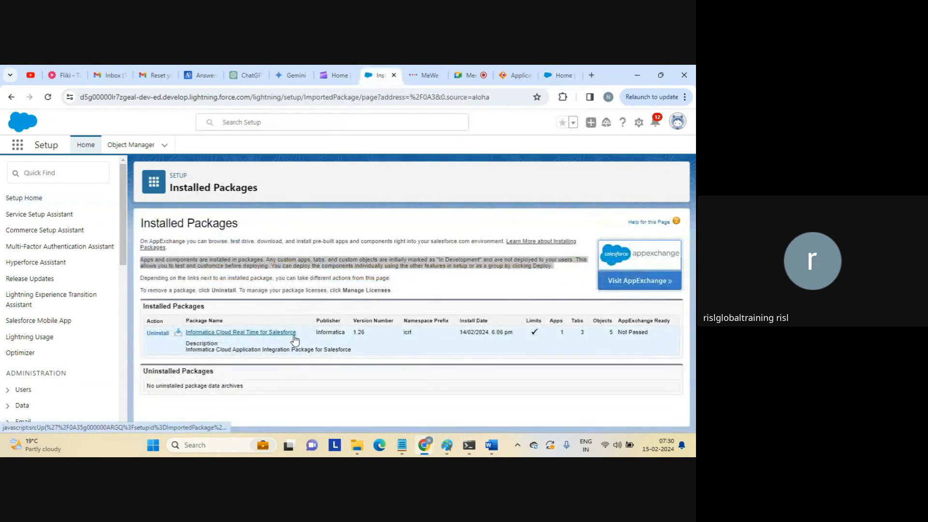
{"action": "left_click_drag", "start_coordinate": [292, 334], "coordinate": [186, 334]}
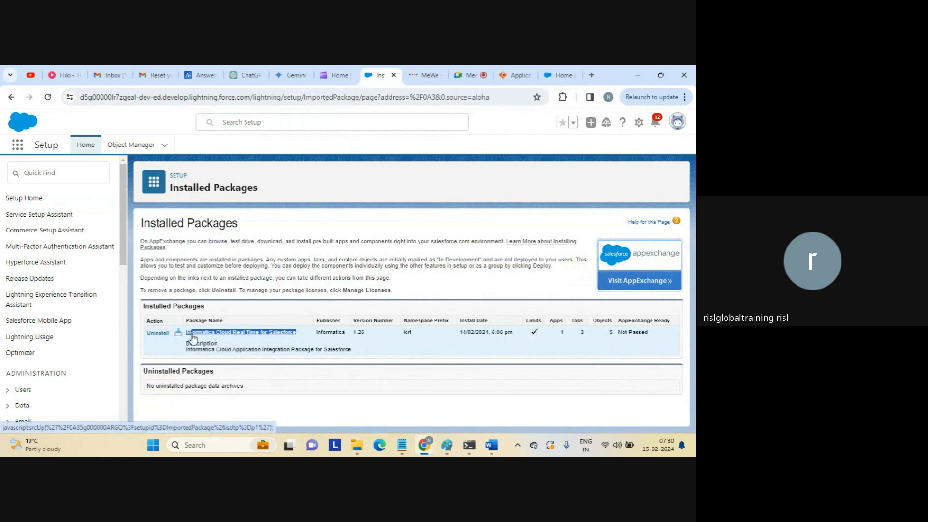
{"action": "left_click", "coordinate": [286, 404]}
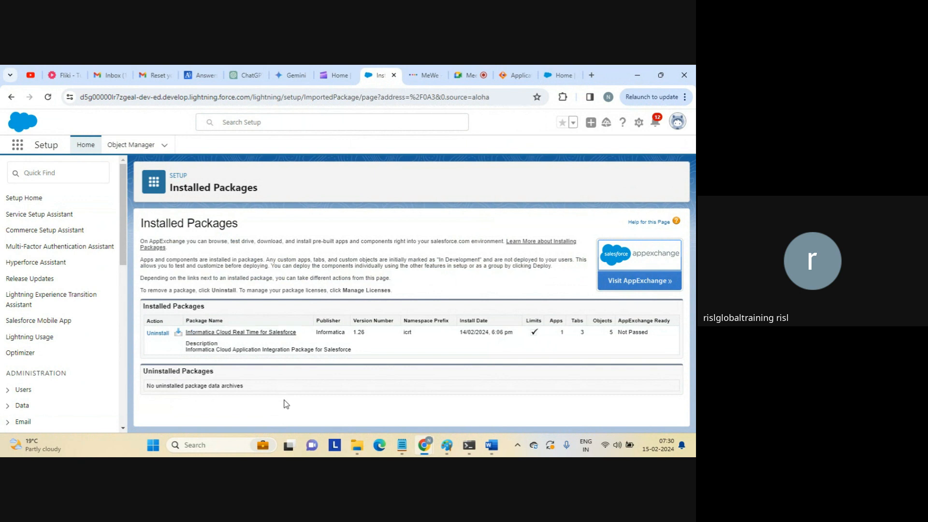
{"action": "left_click", "coordinate": [552, 80]}
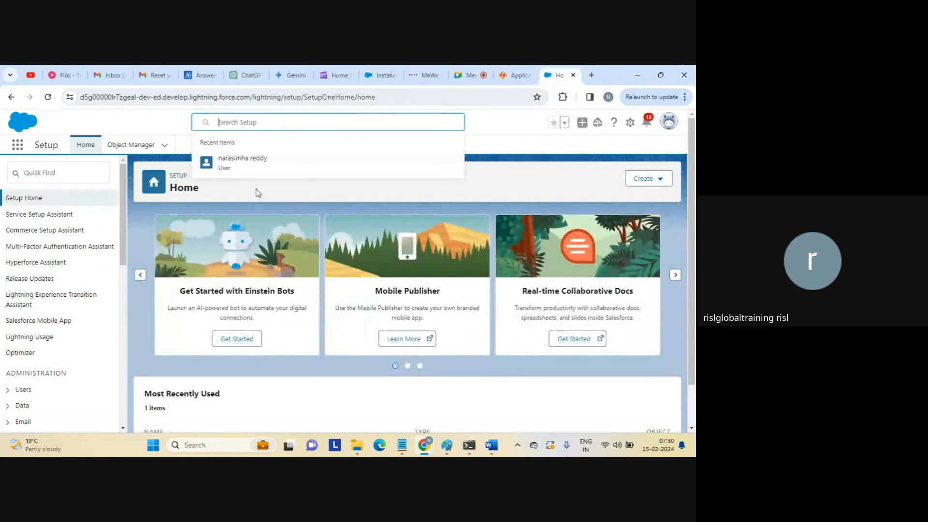
{"action": "left_click", "coordinate": [152, 116]}
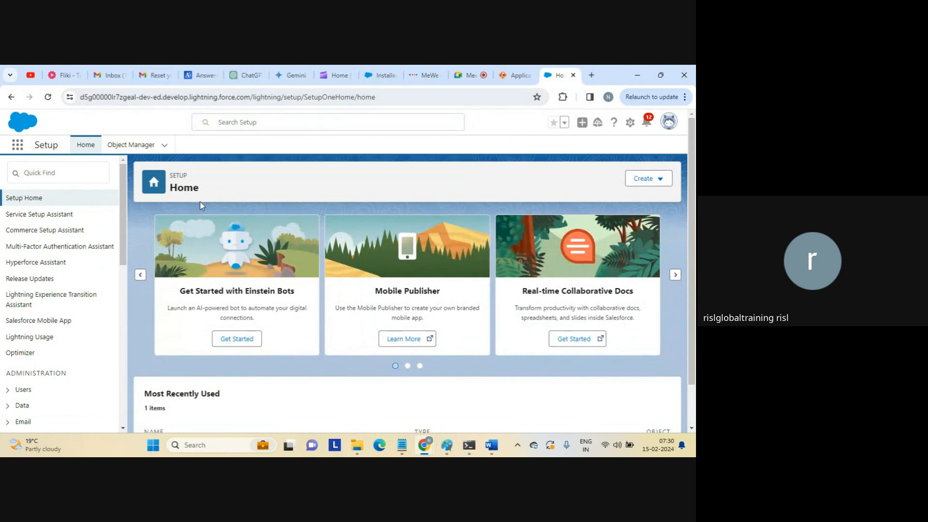
Quick-find 'info' in Setup, then start a new custom object from Object Manager.
{"action": "left_click", "coordinate": [74, 176]}
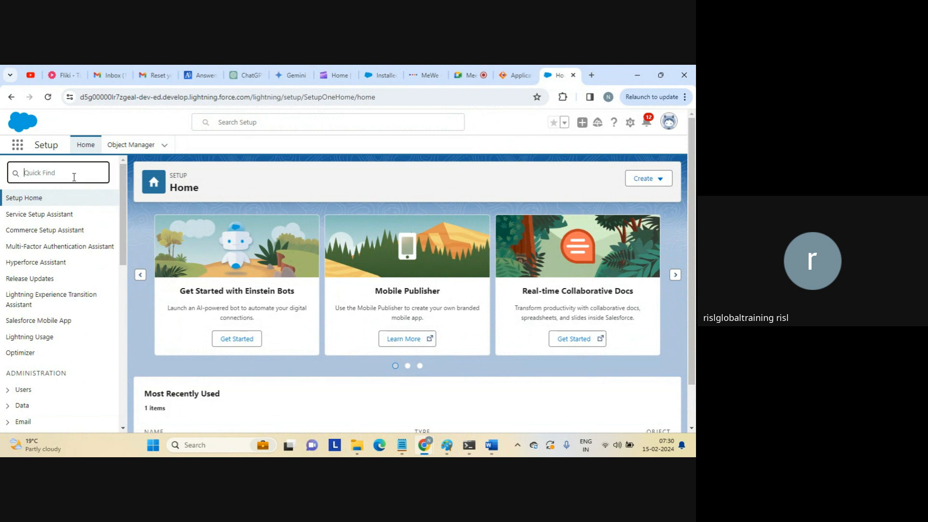
{"action": "type", "text": "info"}
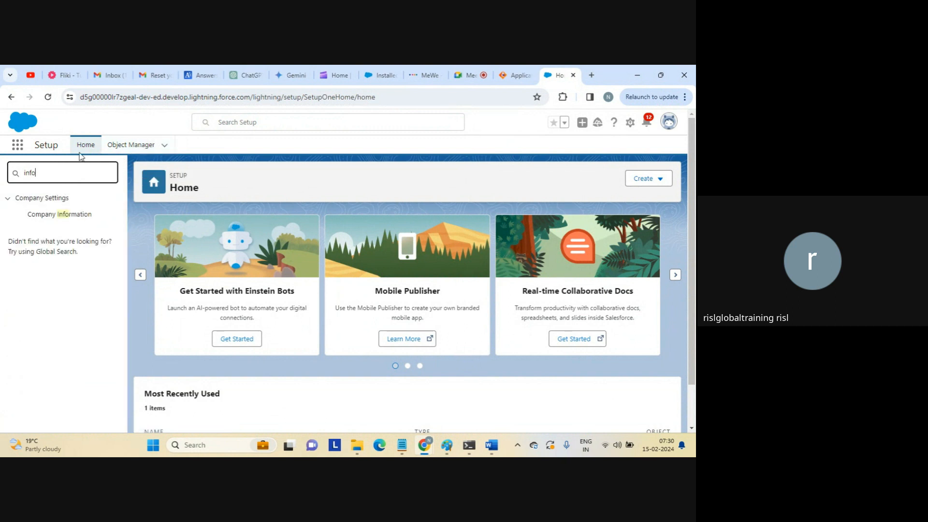
{"action": "left_click", "coordinate": [47, 144]}
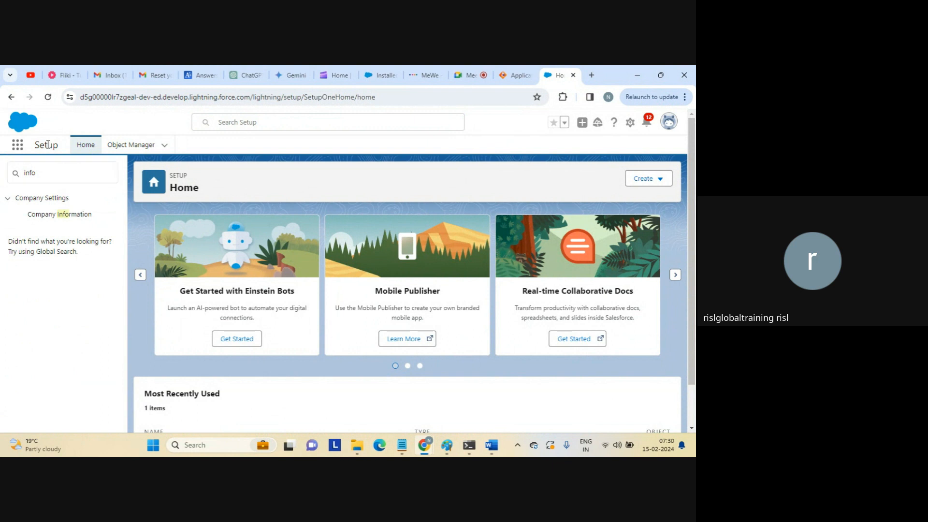
{"action": "left_click", "coordinate": [165, 146]}
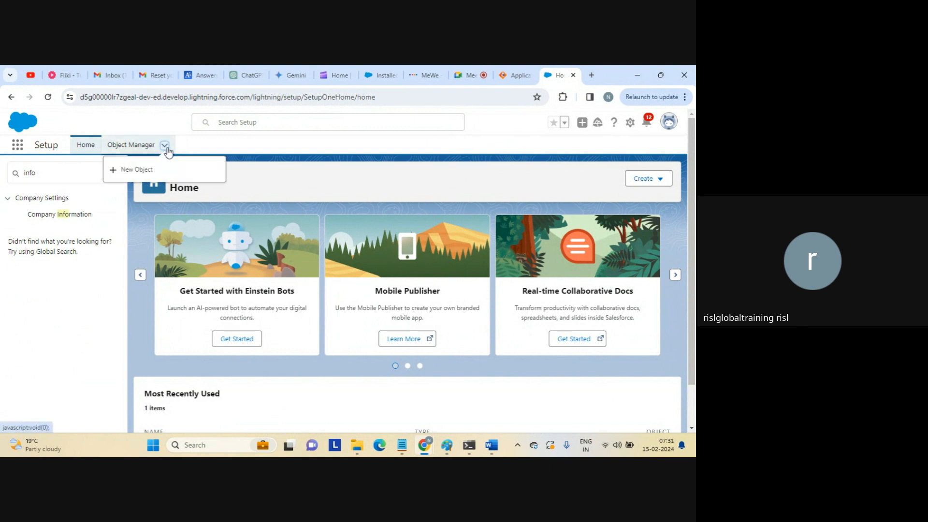
{"action": "left_click", "coordinate": [136, 170]}
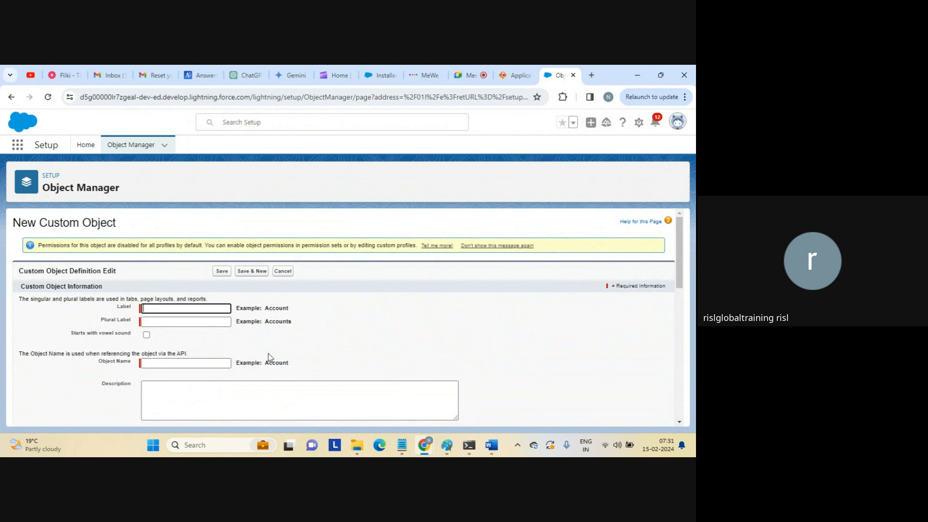
Enter the Salesforce account user name and password in AppConnection2.
{"action": "left_click", "coordinate": [516, 75]}
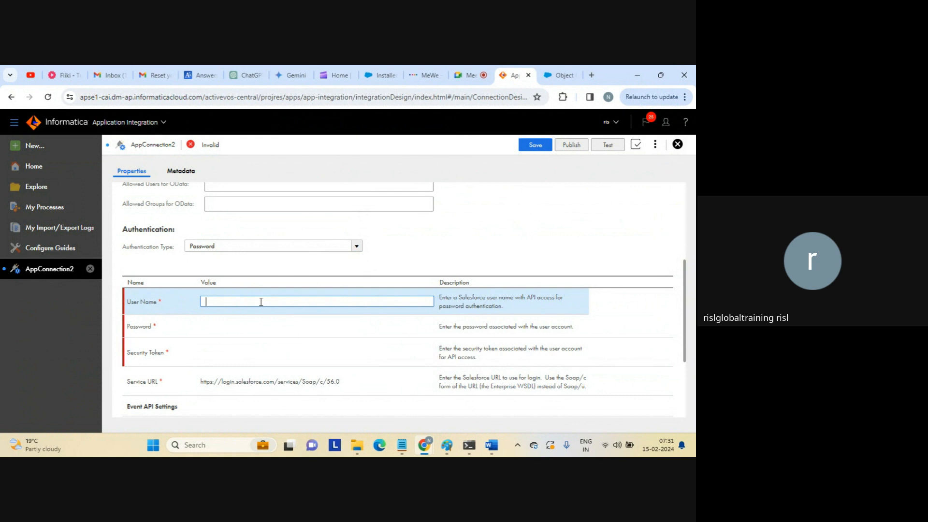
{"action": "left_click", "coordinate": [242, 328]}
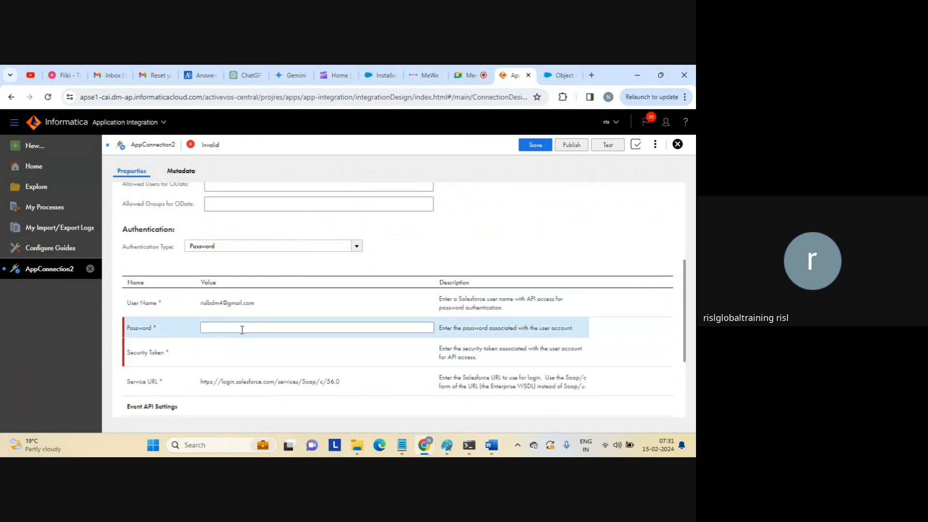
{"action": "left_click", "coordinate": [242, 330]}
{"action": "key", "text": "Caps_Lock"}
{"action": "type", "text": "•"}
{"action": "key", "text": "Caps_Lock"}
{"action": "type", "text": "••"}
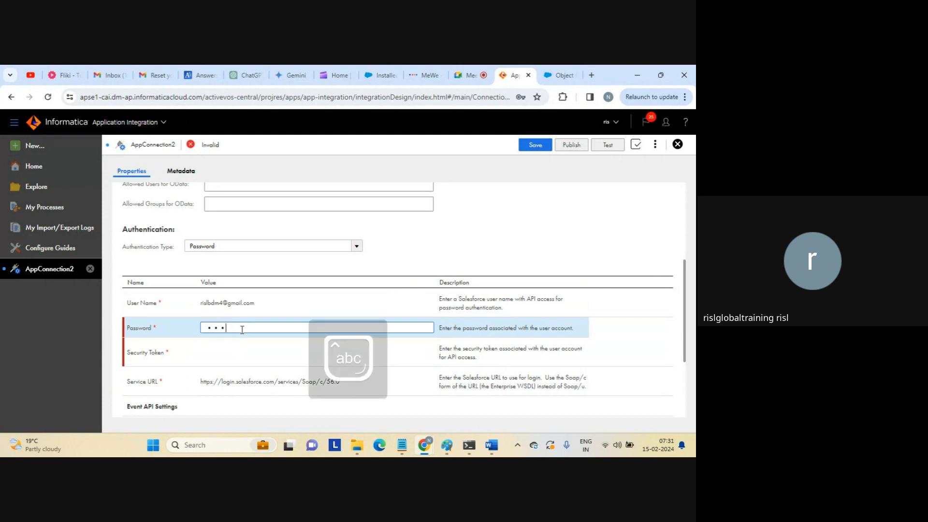
{"action": "type", "text": "•••••"}
{"action": "left_click", "coordinate": [240, 355]}
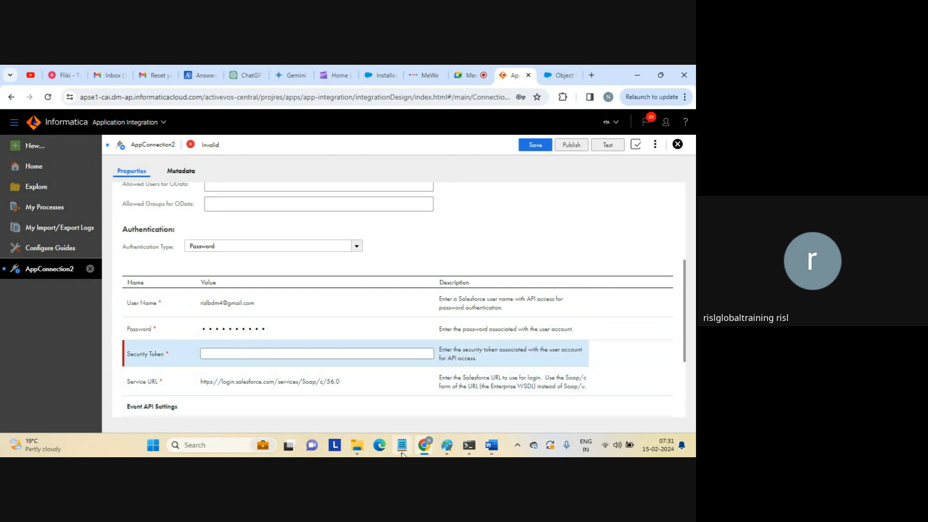
Search 'secu' in the Notepad 'steps' notes, select the security token, and return to Informatica.
{"action": "mouse_move", "coordinate": [402, 452]}
{"action": "left_click", "coordinate": [384, 412]}
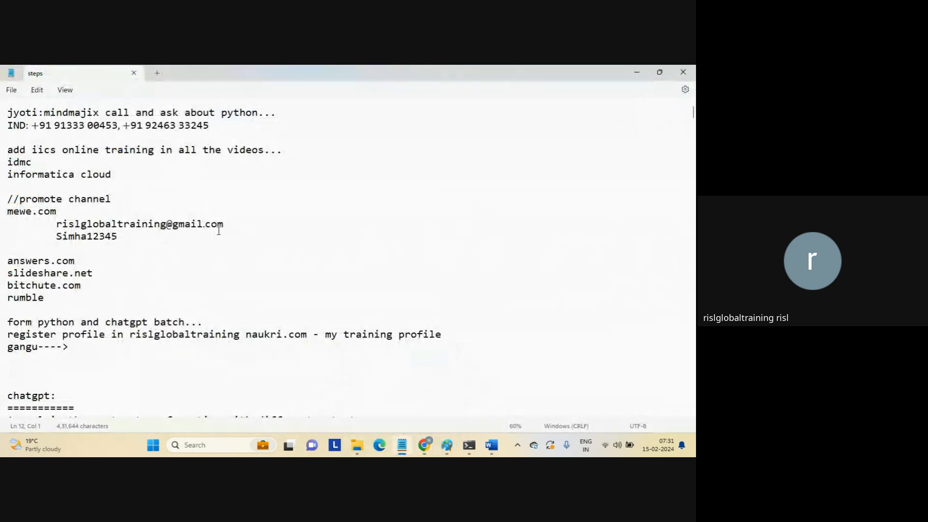
{"action": "key", "text": "ctrl+f"}
{"action": "type", "text": "secu"}
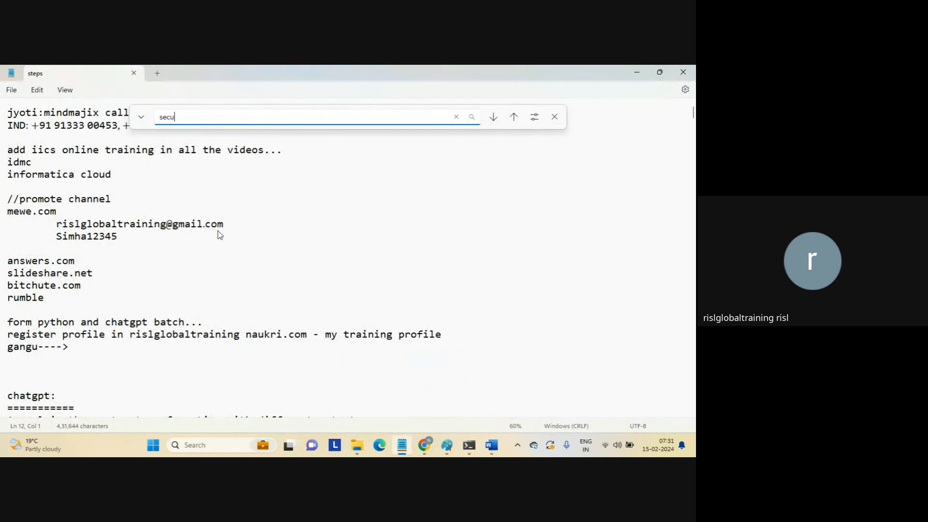
{"action": "key", "text": "Return"}
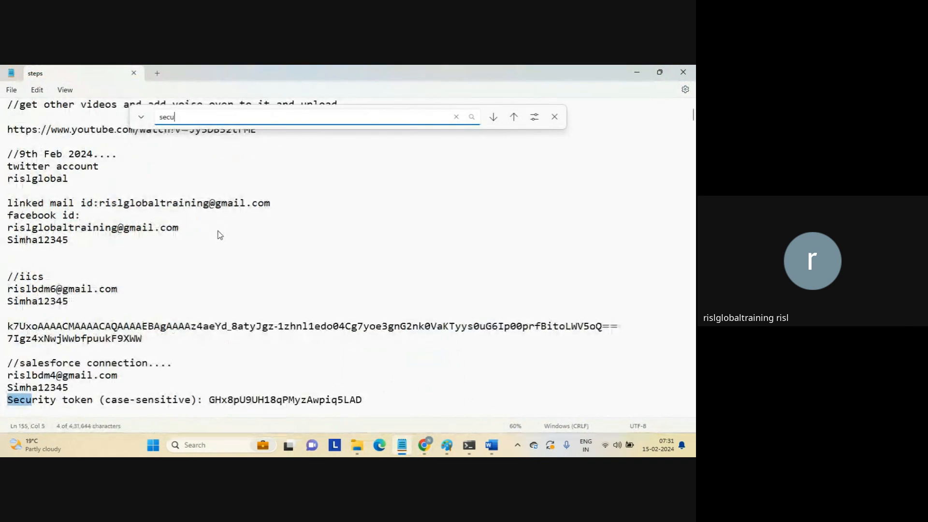
{"action": "double_click", "coordinate": [260, 401]}
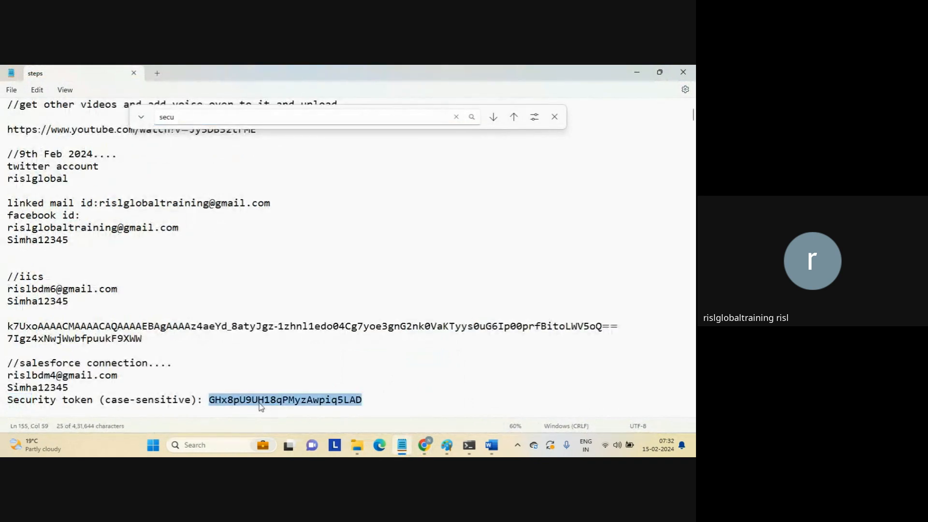
{"action": "key", "text": "alt+Tab"}
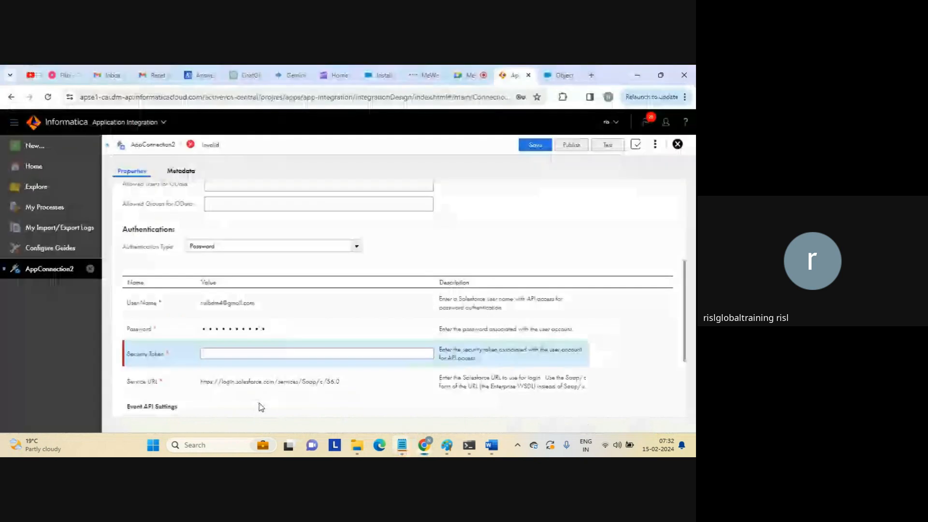
Paste the security token into the connection and review the Soap Service URL, leaving it unchanged.
{"action": "left_click", "coordinate": [265, 352]}
{"action": "key", "text": "ctrl+v"}
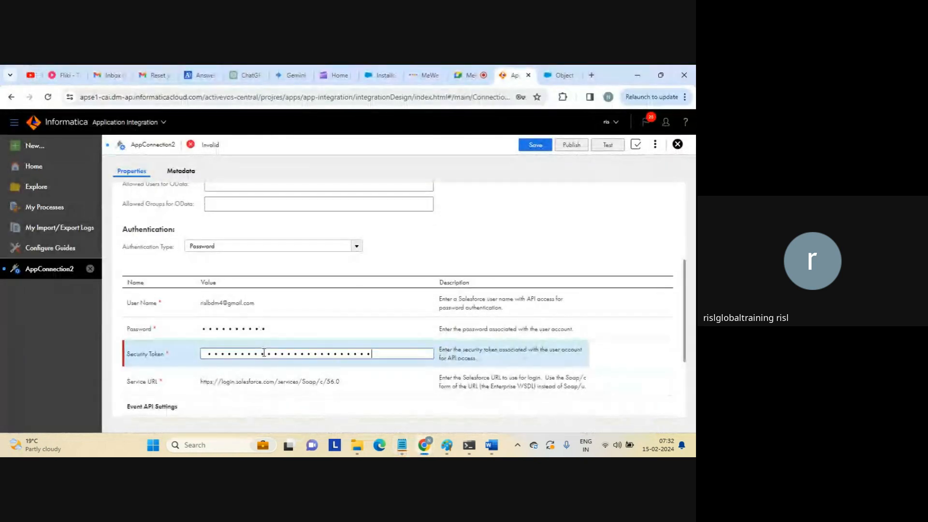
{"action": "triple_click", "coordinate": [283, 382]}
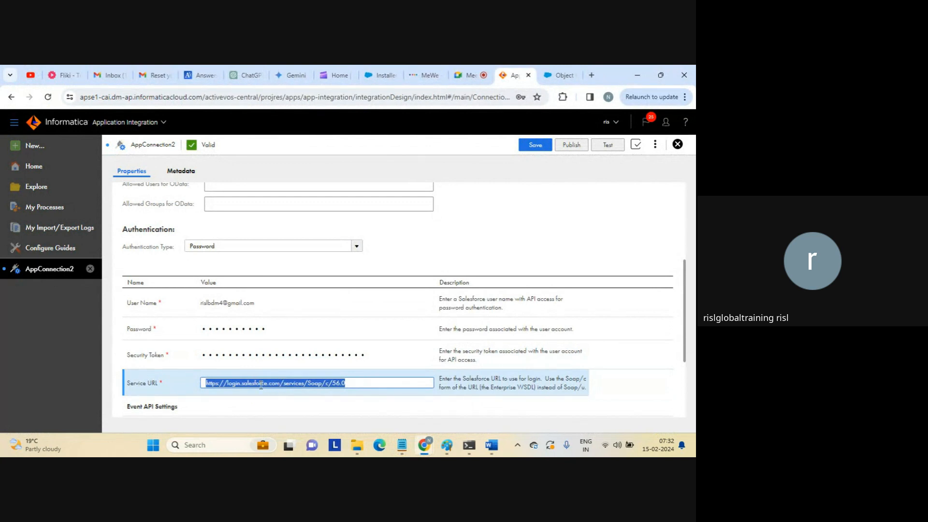
{"action": "left_click", "coordinate": [261, 384]}
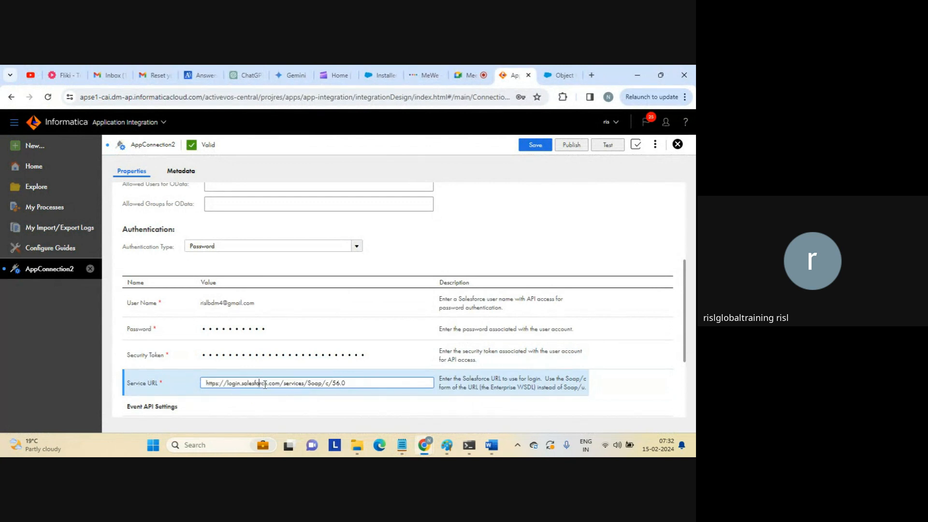
{"action": "double_click", "coordinate": [312, 383]}
{"action": "left_click", "coordinate": [356, 383]}
Save the connection as AppConnectionSalesforce and run its connection test.
{"action": "scroll", "coordinate": [684, 311], "scroll_direction": "up", "scroll_amount": 5}
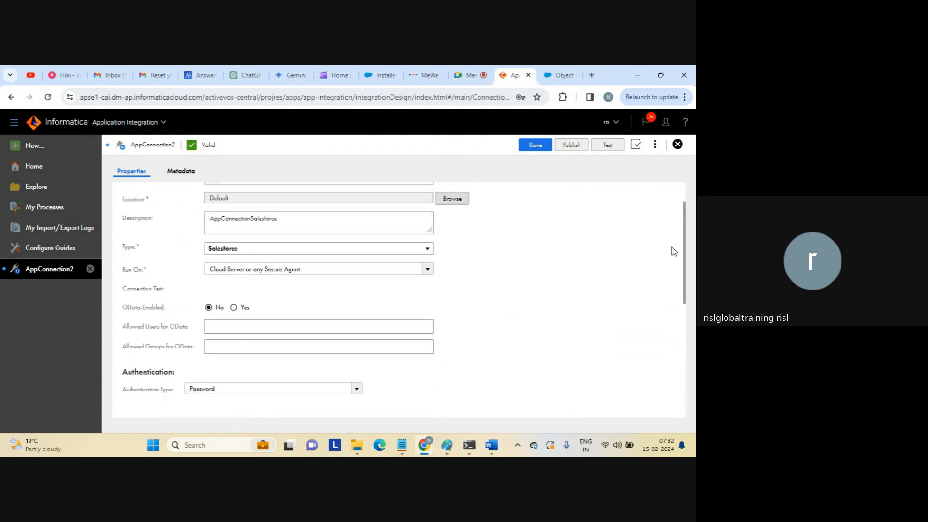
{"action": "left_click", "coordinate": [537, 146]}
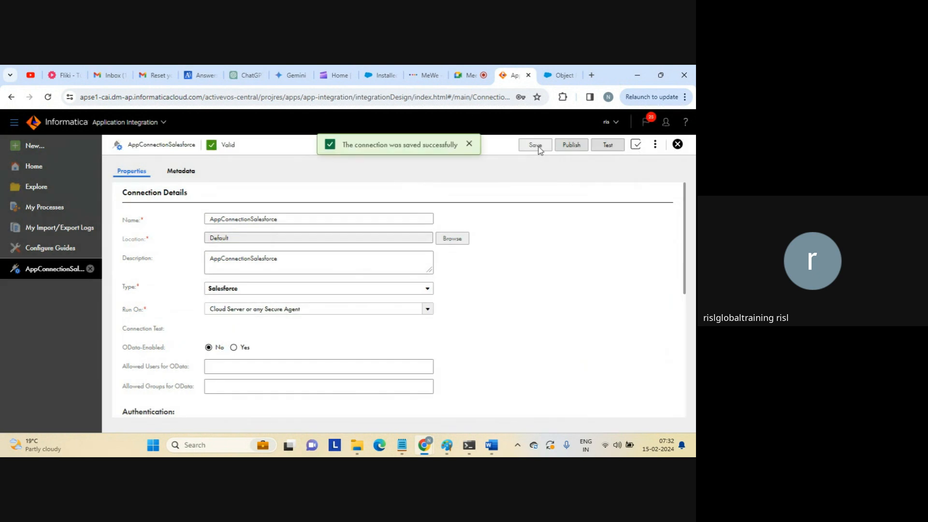
{"action": "left_click", "coordinate": [603, 150]}
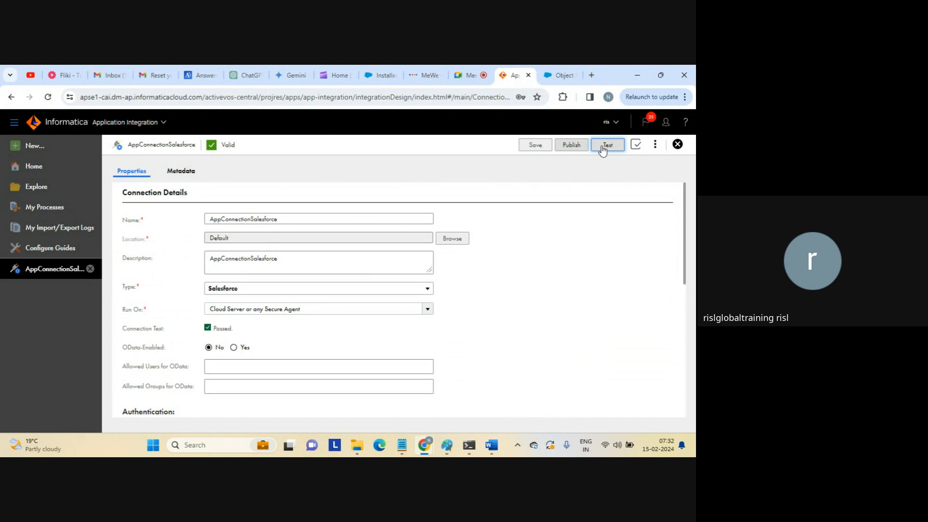
Confirm the AppConnectionSalesforce test reads Passed, then publish the connection.
{"action": "left_click_drag", "start_coordinate": [214, 329], "coordinate": [269, 342]}
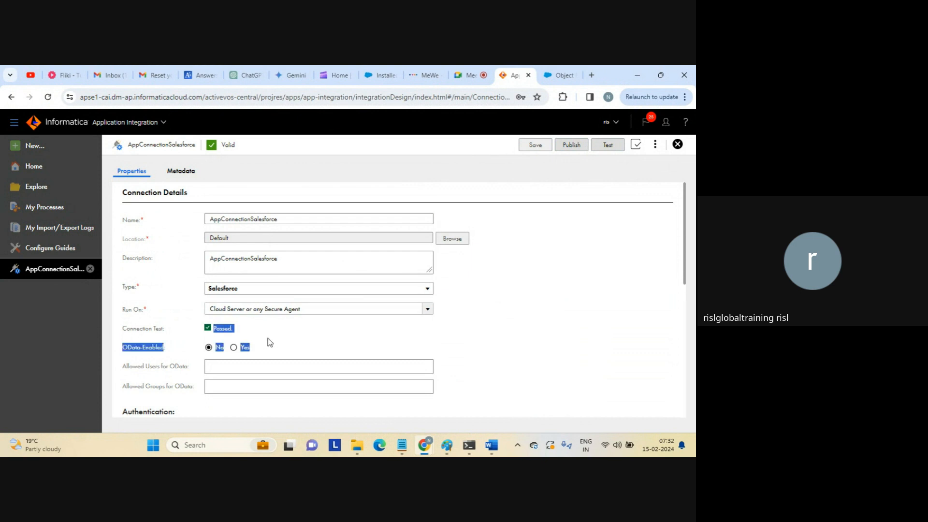
{"action": "left_click", "coordinate": [270, 342]}
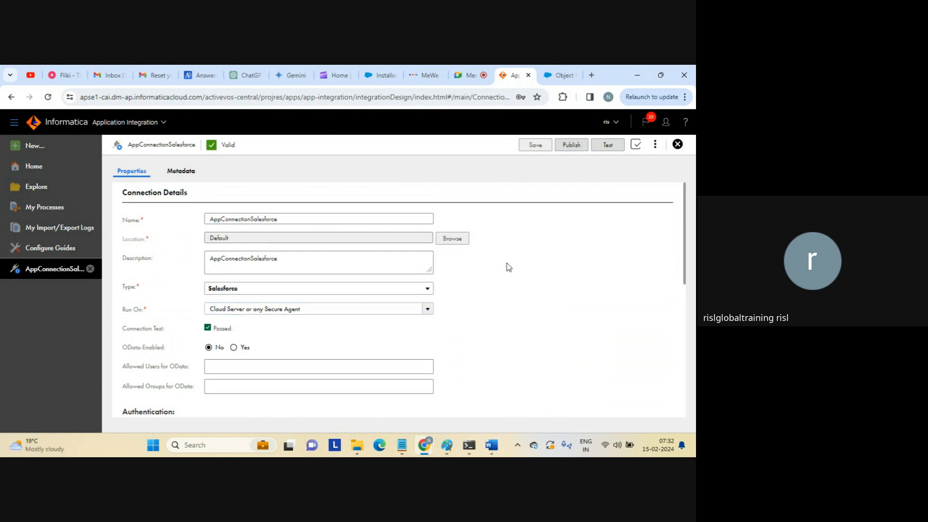
{"action": "left_click", "coordinate": [572, 146]}
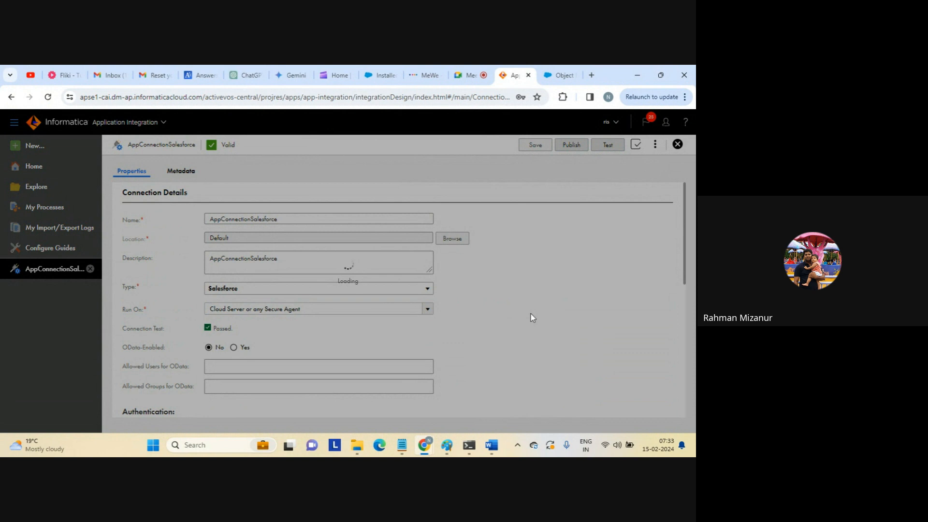
View the empty Salesforce New Custom Object form, then switch to the Google Meet call.
{"action": "left_click", "coordinate": [551, 76]}
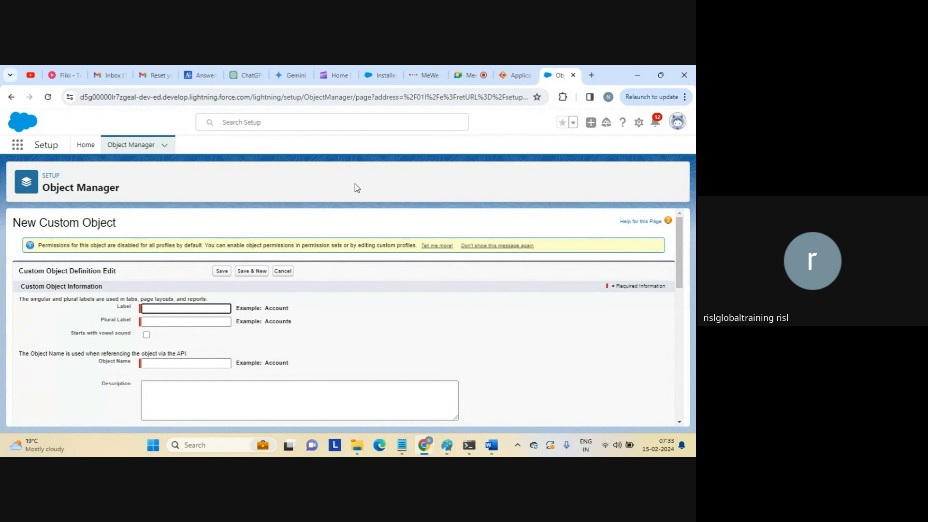
{"action": "left_click", "coordinate": [466, 76]}
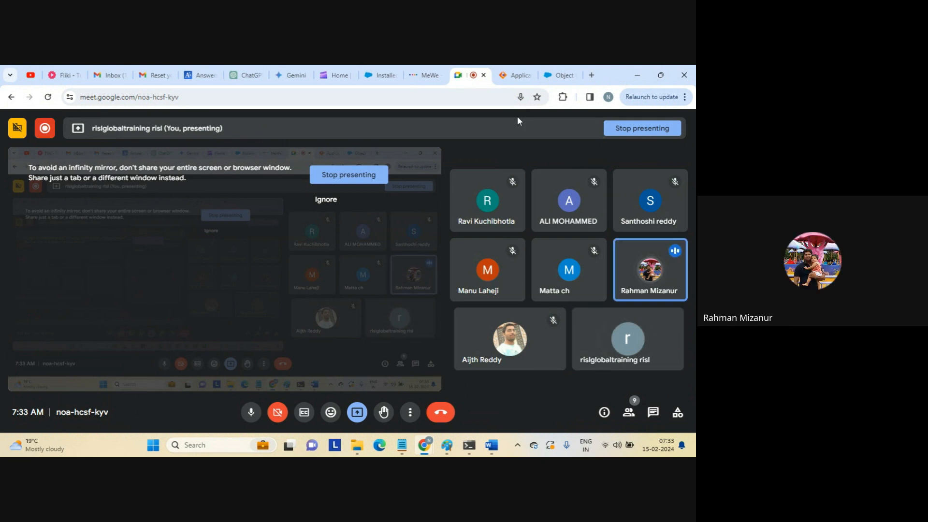
Return to the Informatica AppConnectionSalesforce page.
{"action": "left_click", "coordinate": [513, 75]}
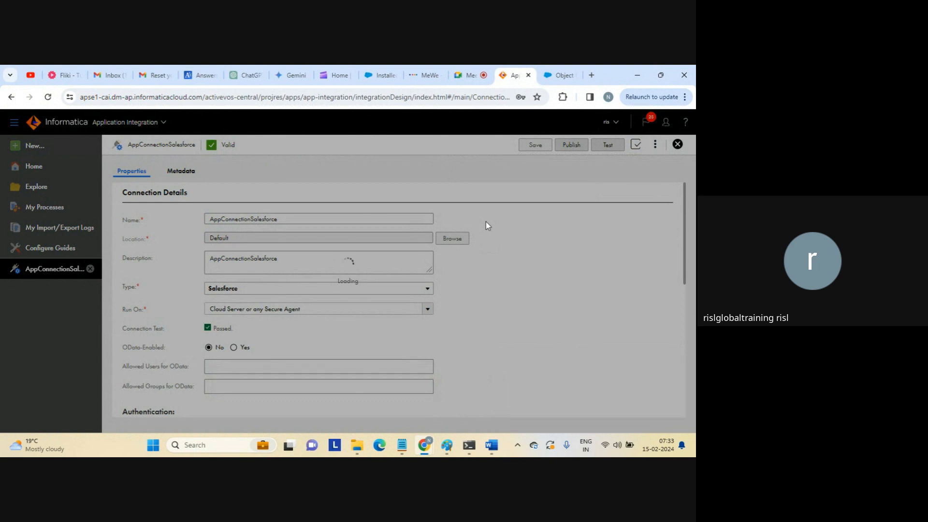
Open Application Integration from dm-ap.informaticacloud.com in a new tab, then return to the connection tab.
{"action": "left_click", "coordinate": [591, 75]}
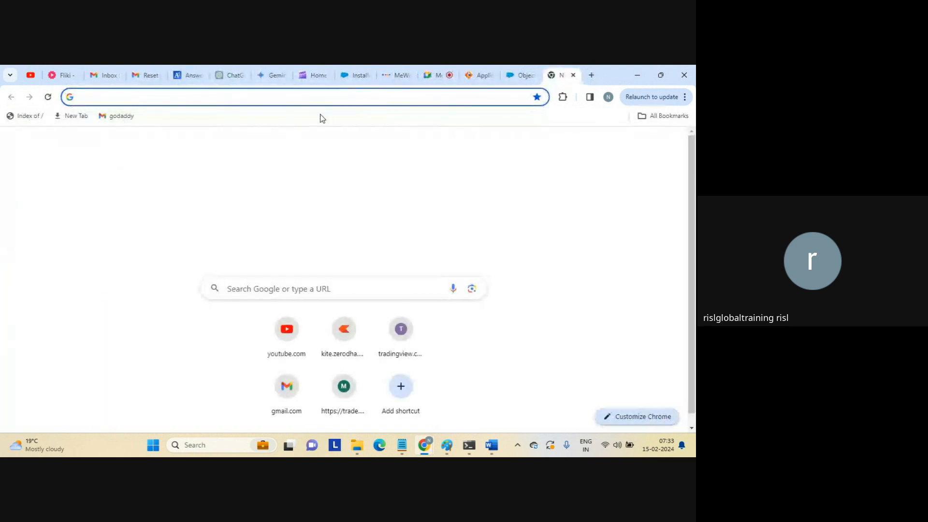
{"action": "type", "text": "dm-ap.informaticacloud.com"}
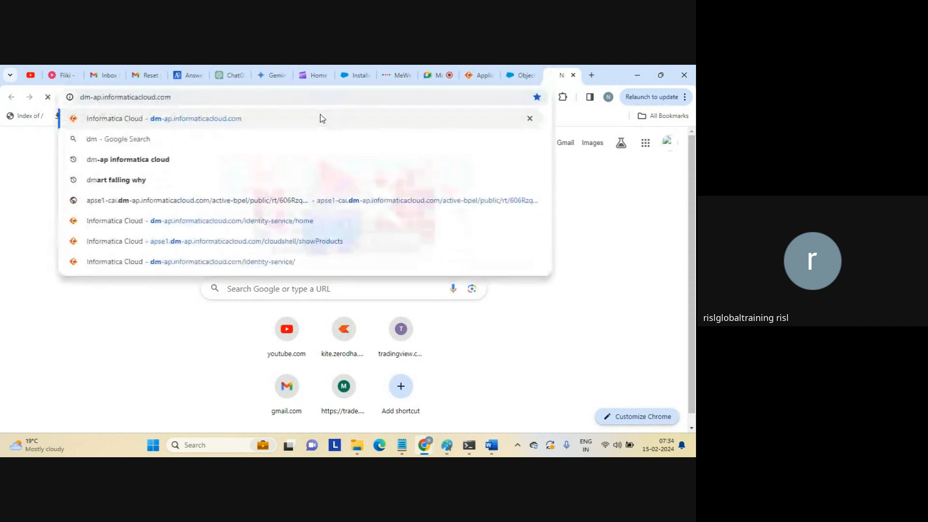
{"action": "left_click", "coordinate": [322, 118]}
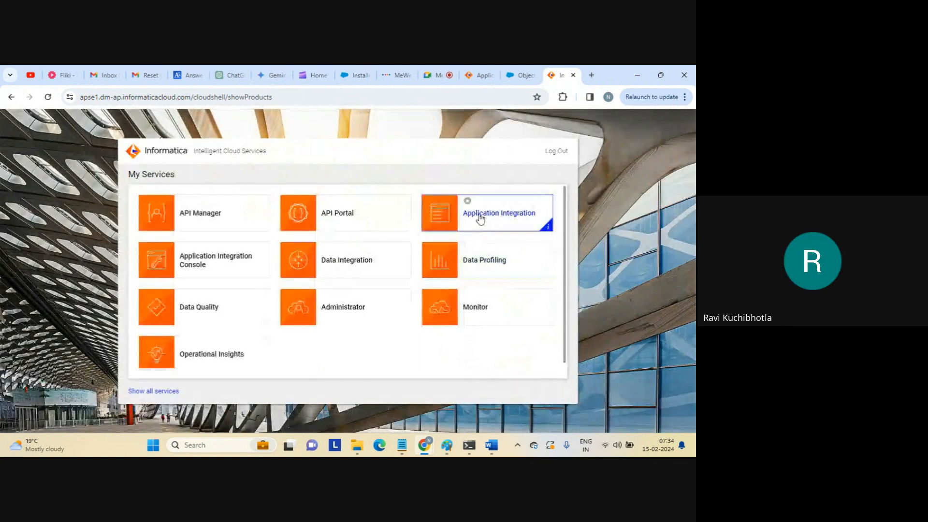
{"action": "left_click", "coordinate": [480, 218]}
{"action": "left_click", "coordinate": [479, 76]}
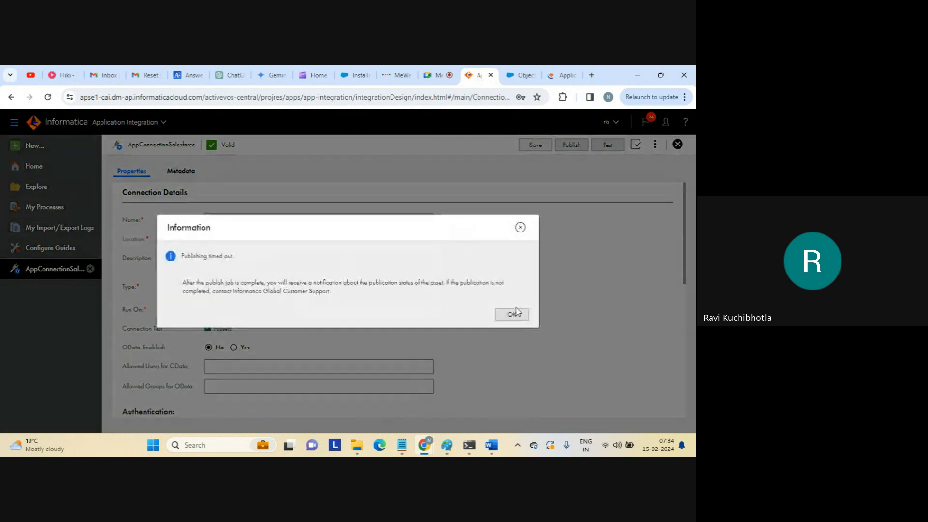
Dismiss the publishing timeout message and close the AppConnectionSalesforce editor without changes.
{"action": "left_click", "coordinate": [512, 315]}
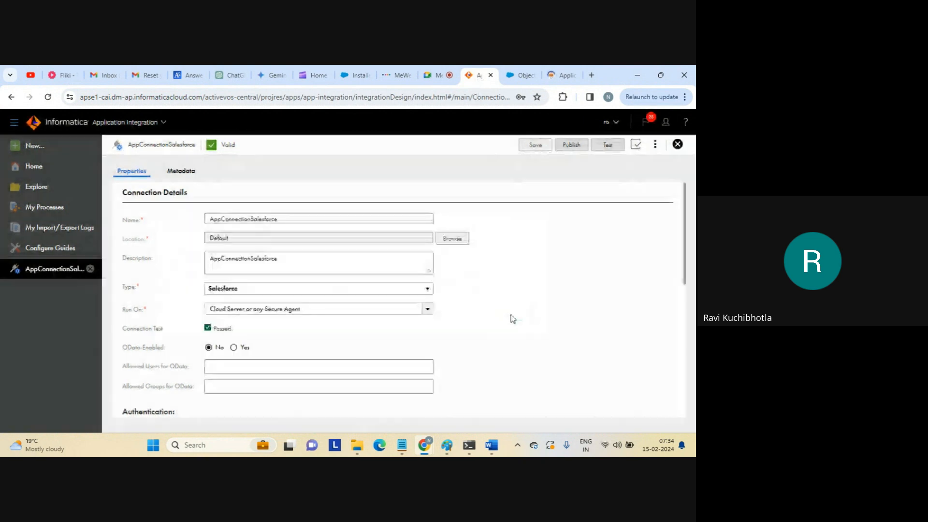
{"action": "left_click", "coordinate": [428, 310]}
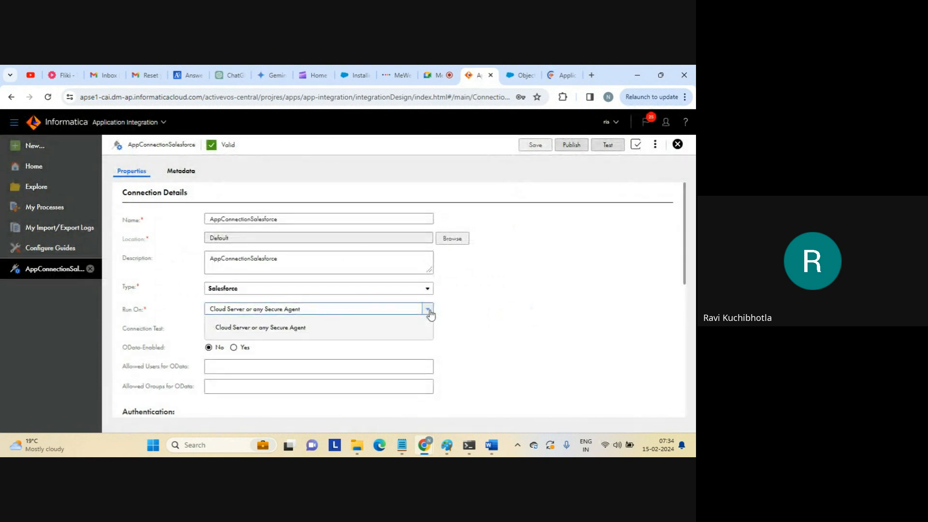
{"action": "left_click", "coordinate": [488, 297]}
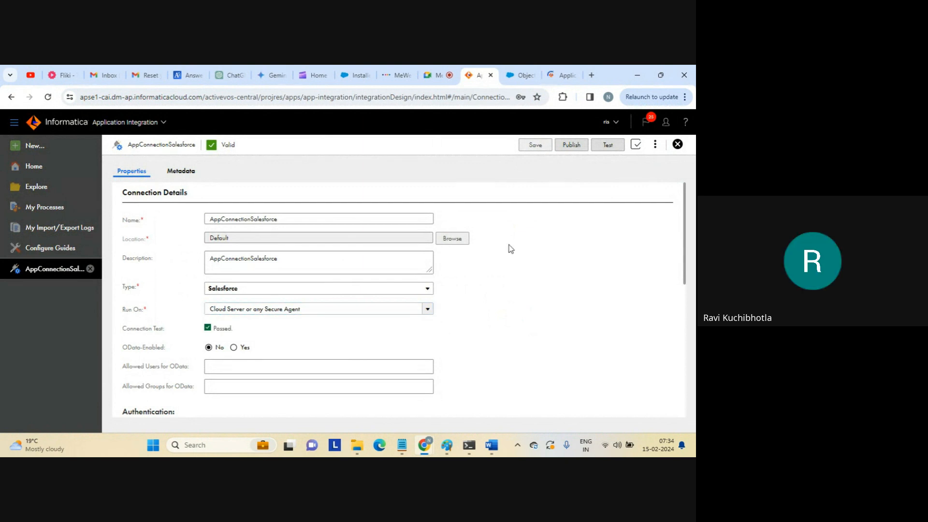
{"action": "left_click", "coordinate": [654, 148]}
{"action": "left_click", "coordinate": [583, 245]}
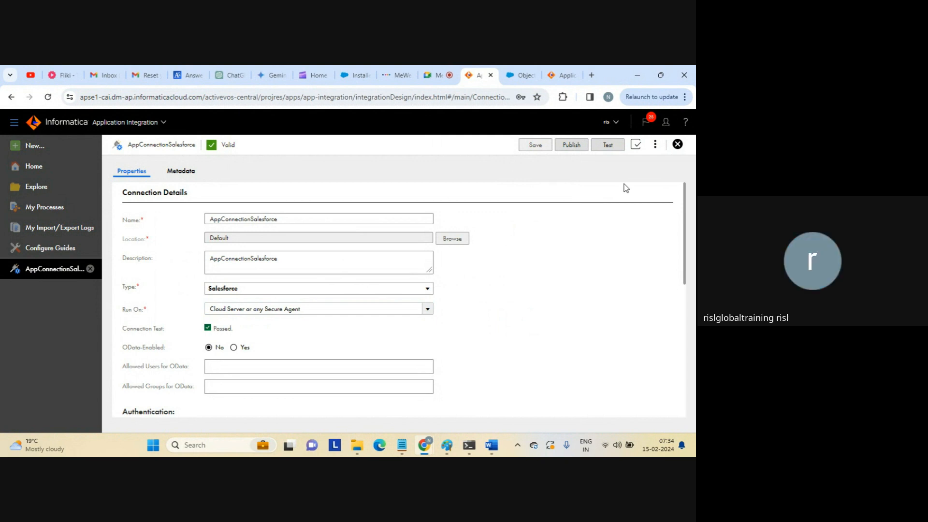
{"action": "left_click", "coordinate": [678, 145]}
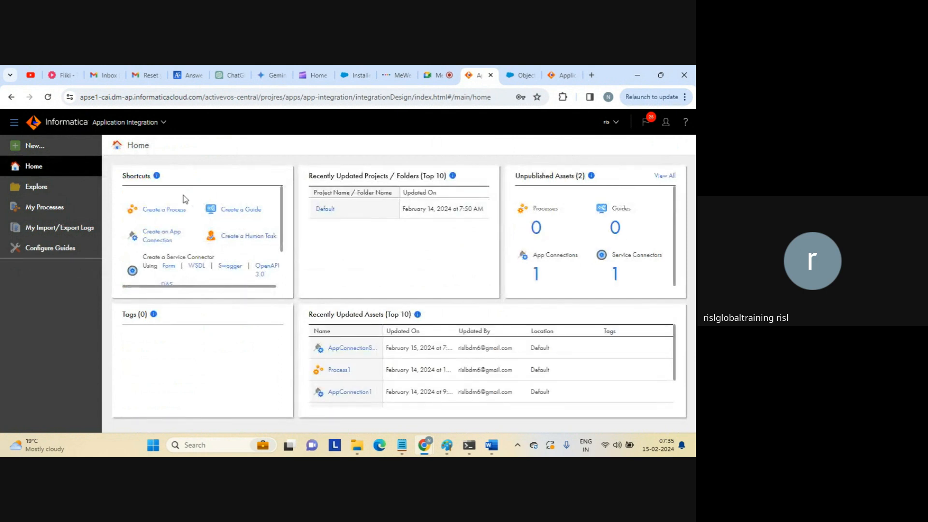
Start a new asset and pick Processes > Process as its type.
{"action": "left_click", "coordinate": [33, 147]}
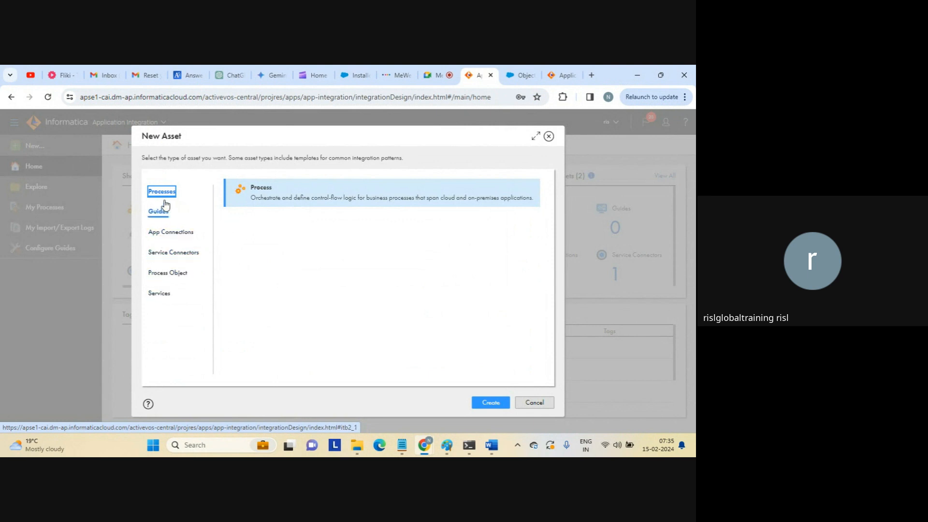
{"action": "mouse_move", "coordinate": [165, 192]}
Create Process2 and enlarge the Properties pane below the designer canvas.
{"action": "left_click", "coordinate": [488, 403]}
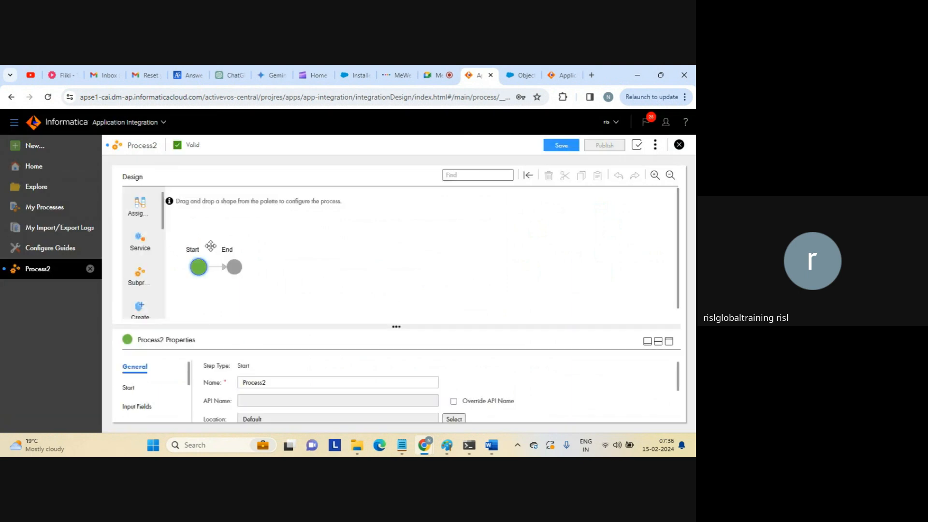
{"action": "left_click_drag", "start_coordinate": [163, 211], "coordinate": [163, 232]}
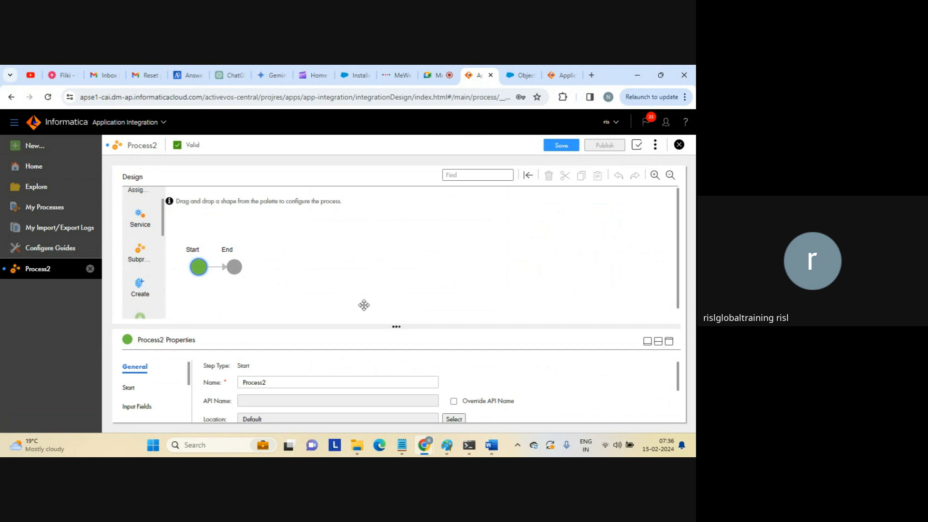
{"action": "left_click_drag", "start_coordinate": [396, 329], "coordinate": [397, 325]}
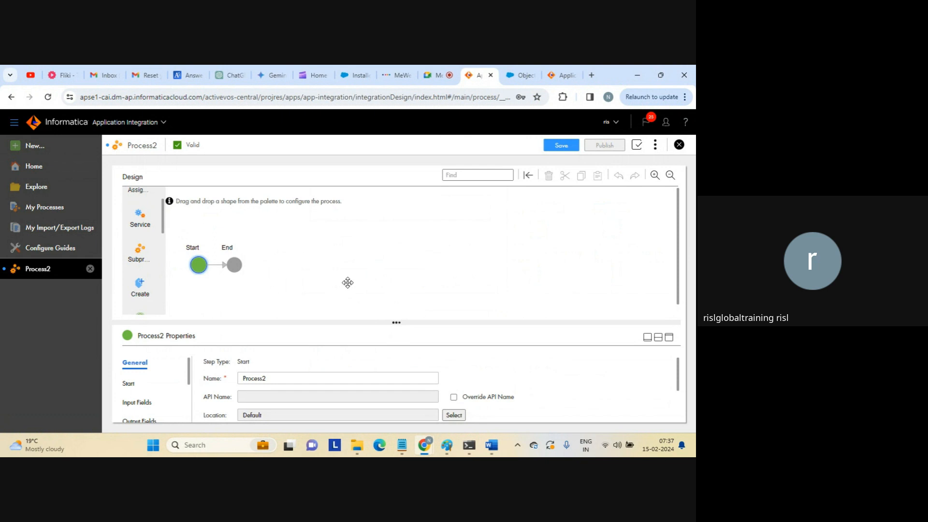
{"action": "left_click_drag", "start_coordinate": [401, 318], "coordinate": [401, 302]}
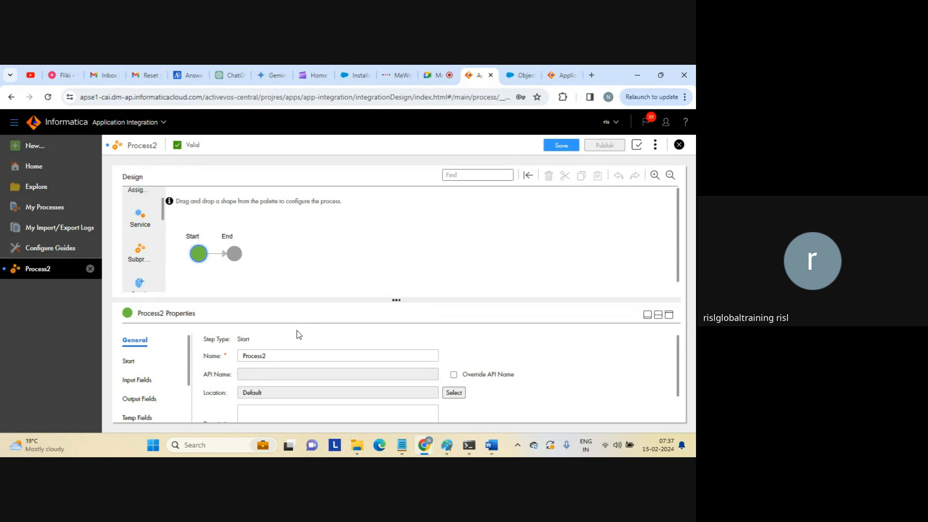
Rename the process to Process_start and show its Start settings in the maximised Properties panel.
{"action": "left_click", "coordinate": [279, 355]}
{"action": "key", "text": "BackSpace"}
{"action": "type", "text": "_start"}
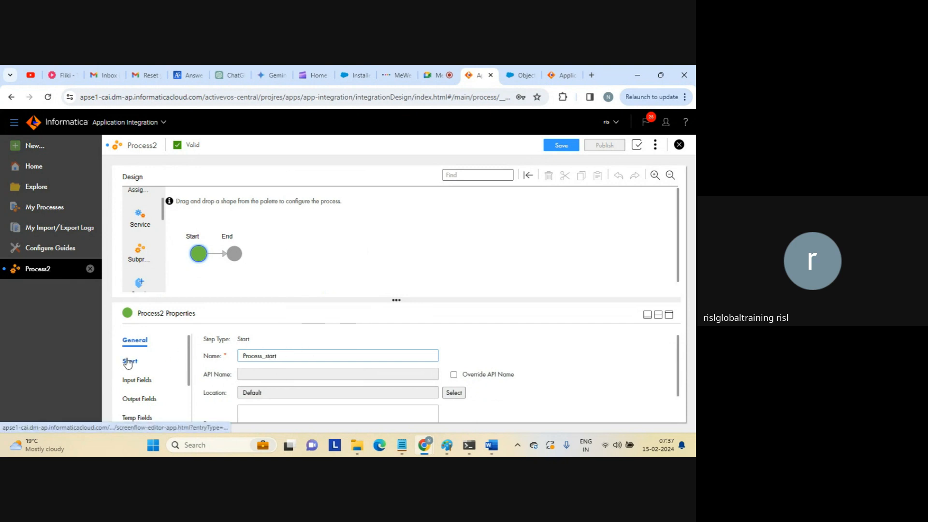
{"action": "left_click", "coordinate": [669, 315]}
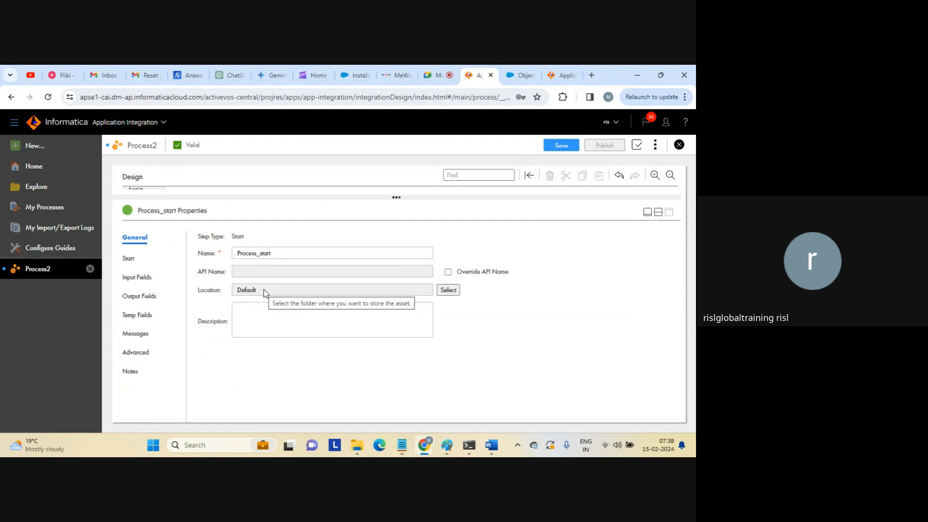
{"action": "left_click", "coordinate": [129, 259]}
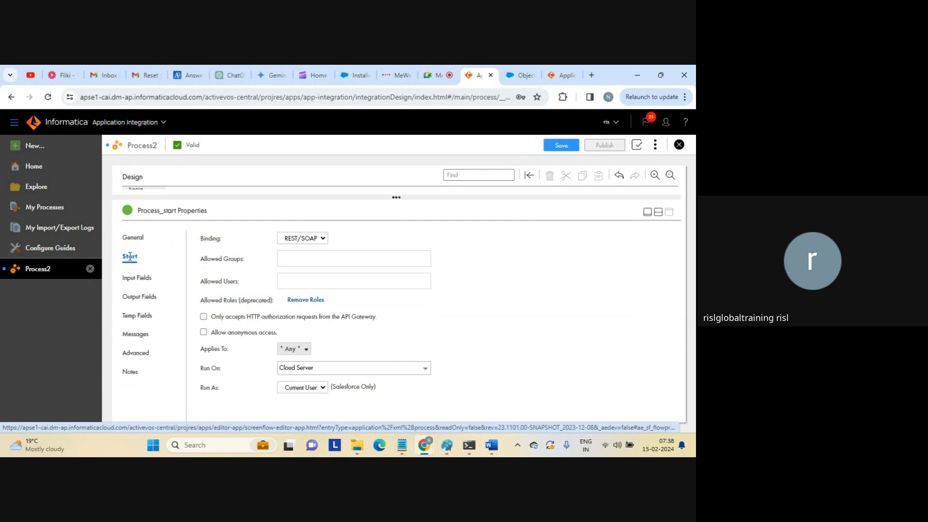
Set Start to REST/SOAP binding, anonymous access, Cloud Server, and Run As Current User after trying System.
{"action": "left_click", "coordinate": [319, 240]}
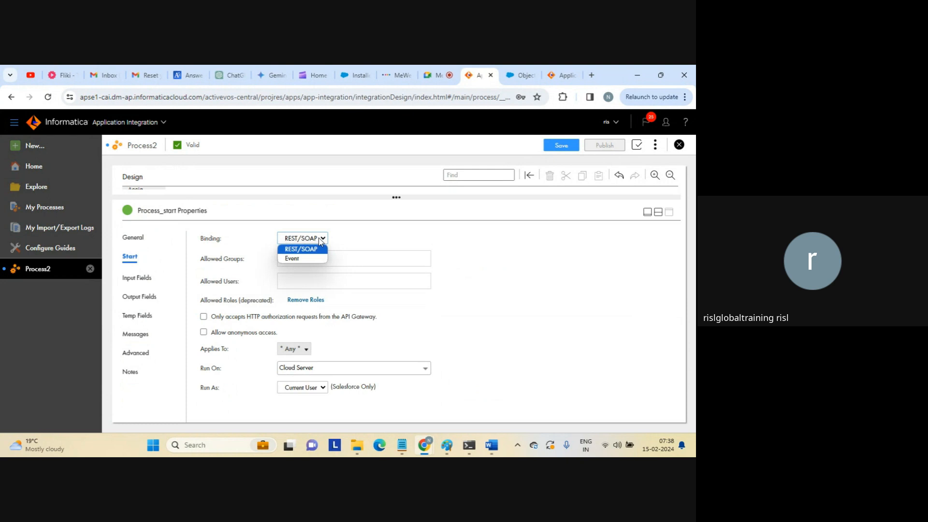
{"action": "left_click", "coordinate": [319, 241]}
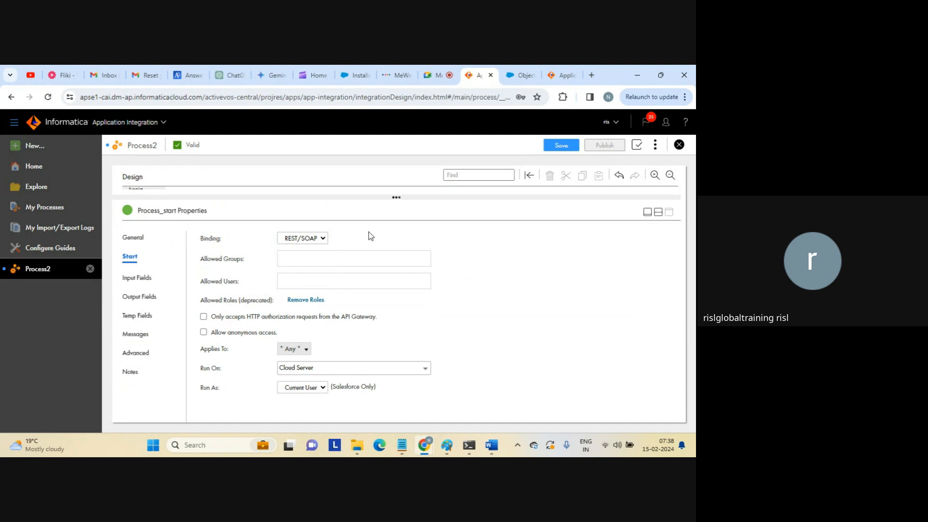
{"action": "left_click", "coordinate": [302, 280]}
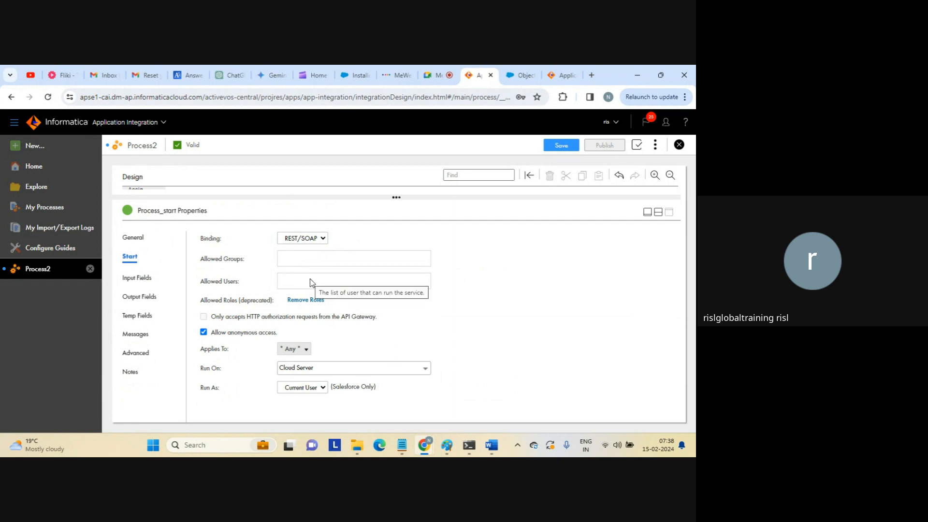
{"action": "left_click", "coordinate": [372, 374]}
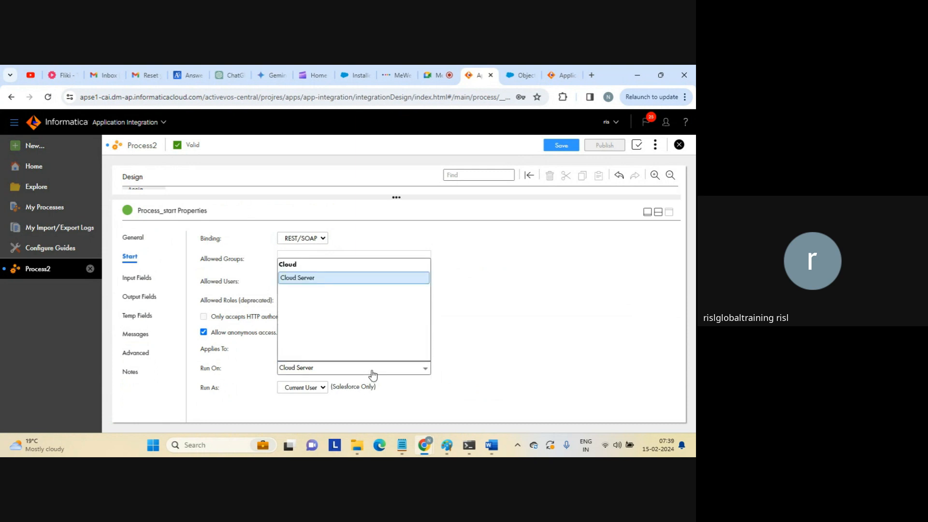
{"action": "left_click", "coordinate": [372, 375]}
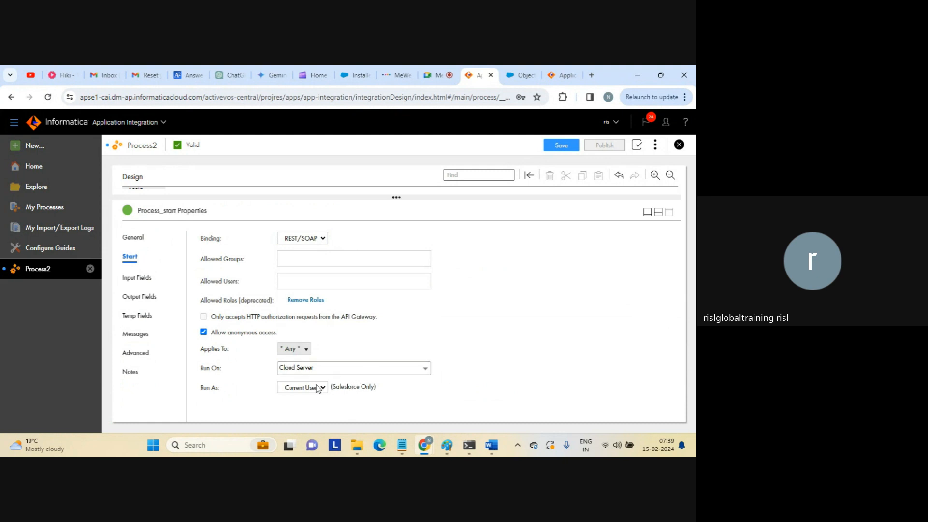
{"action": "left_click", "coordinate": [303, 389]}
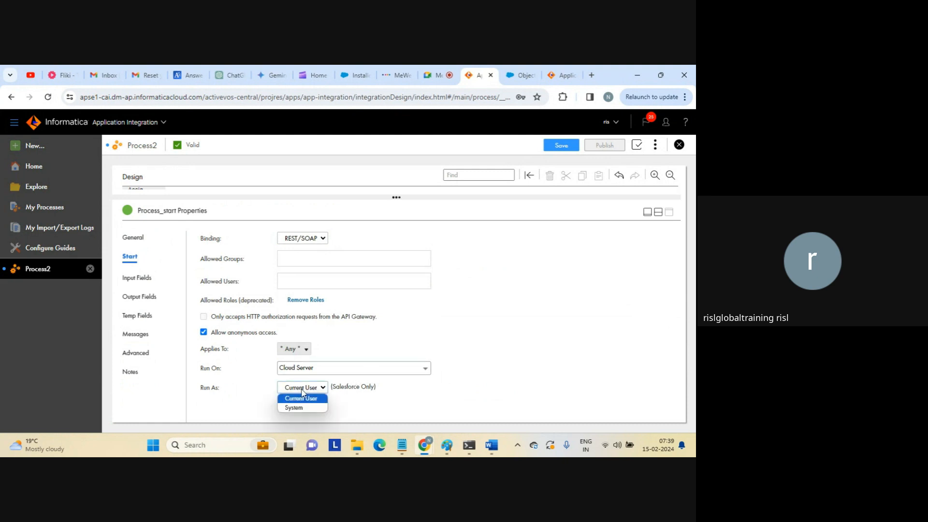
{"action": "left_click", "coordinate": [309, 390]}
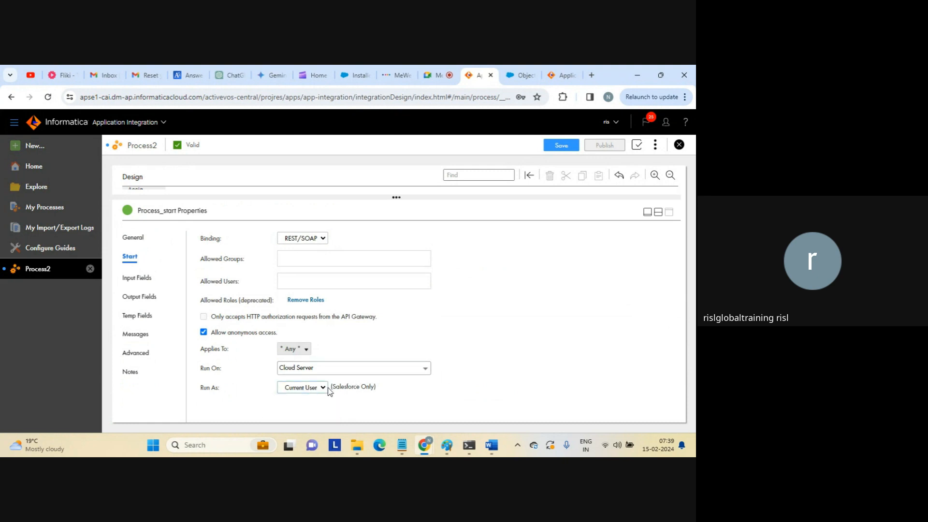
{"action": "left_click", "coordinate": [324, 390]}
{"action": "left_click", "coordinate": [298, 408]}
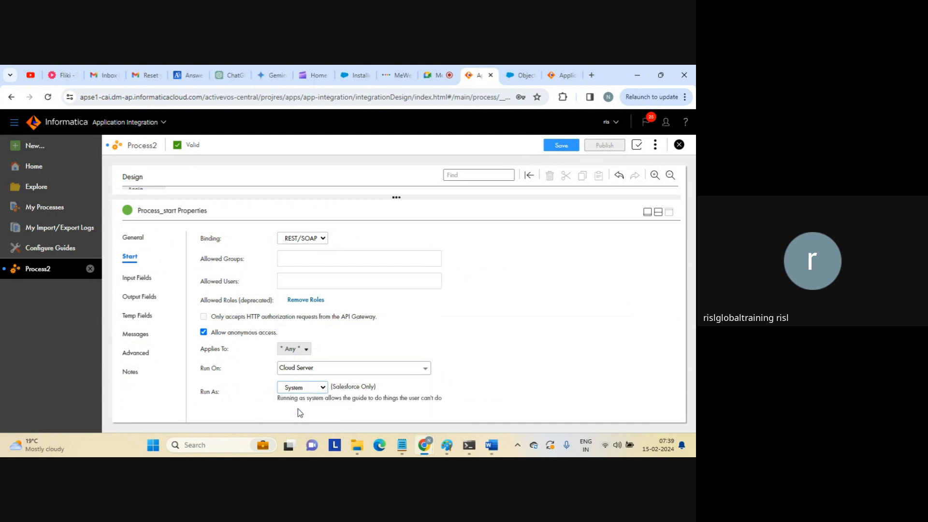
{"action": "left_click", "coordinate": [317, 388]}
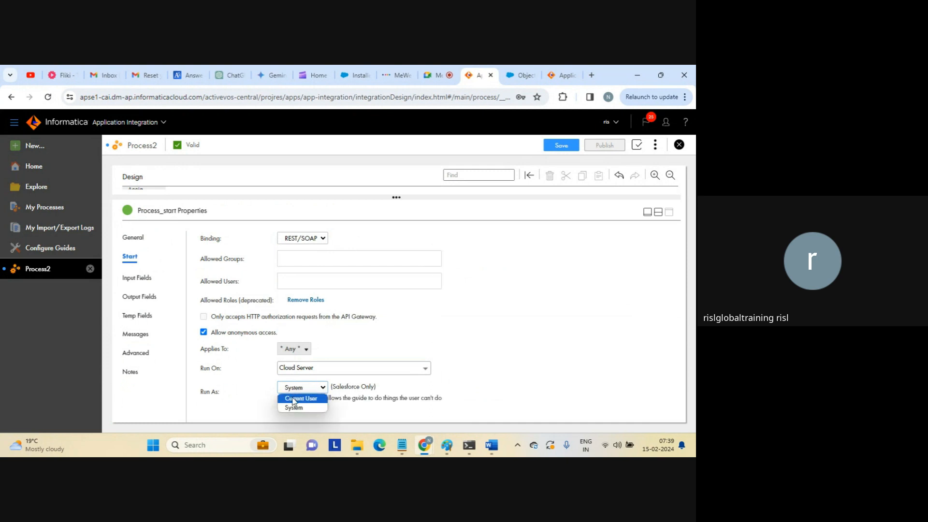
{"action": "left_click", "coordinate": [294, 398]}
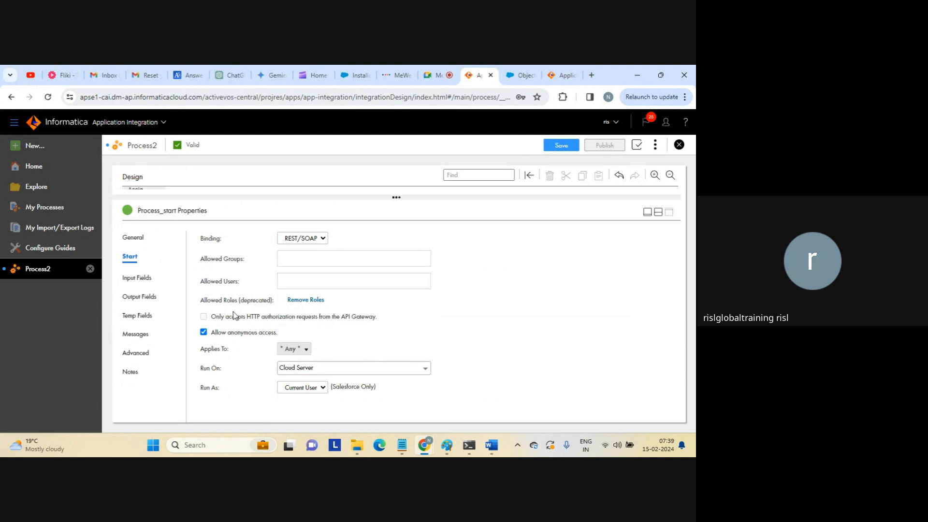
Turn off anonymous access, restore the canvas view, and save and publish Process_start.
{"action": "left_click", "coordinate": [204, 332]}
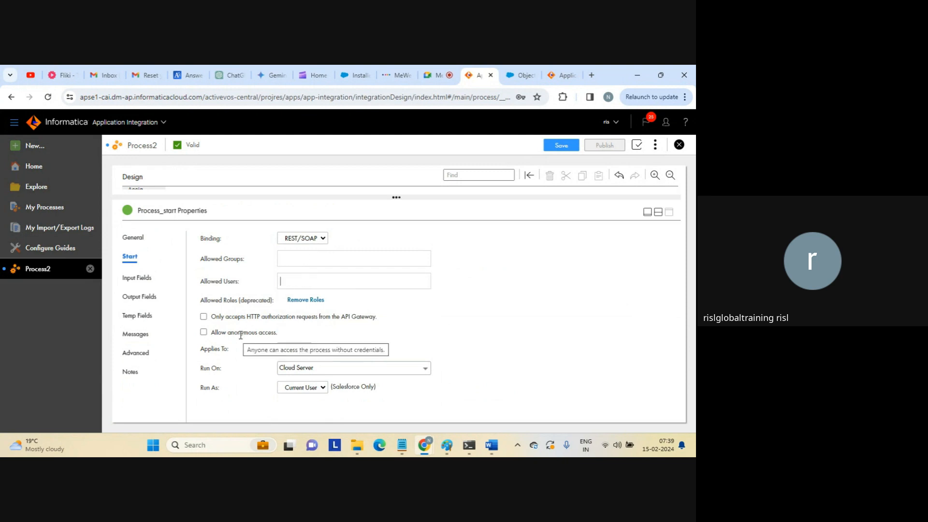
{"action": "left_click", "coordinate": [658, 211]}
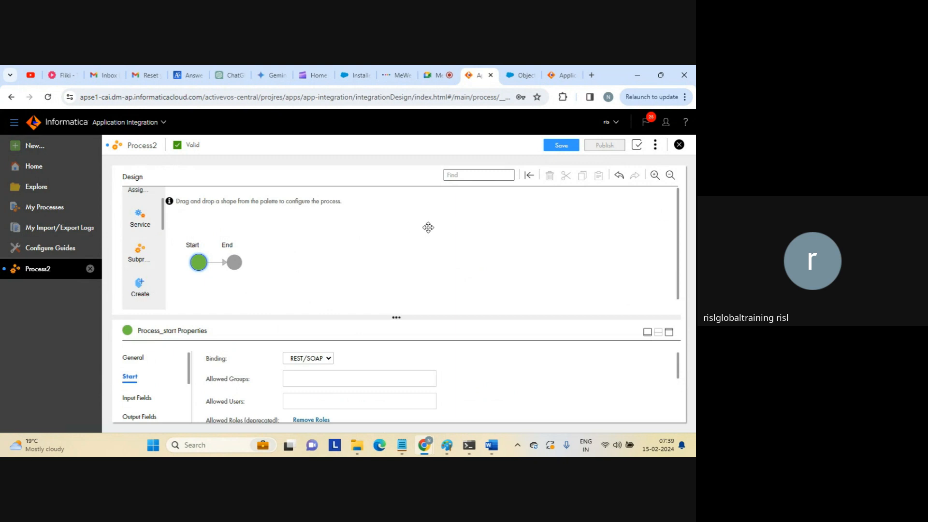
{"action": "left_click", "coordinate": [562, 145]}
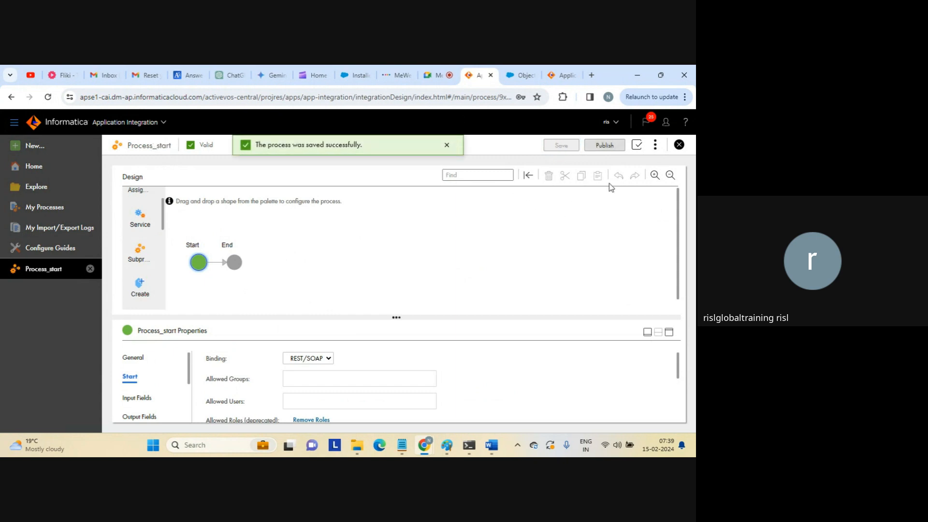
{"action": "left_click", "coordinate": [603, 146]}
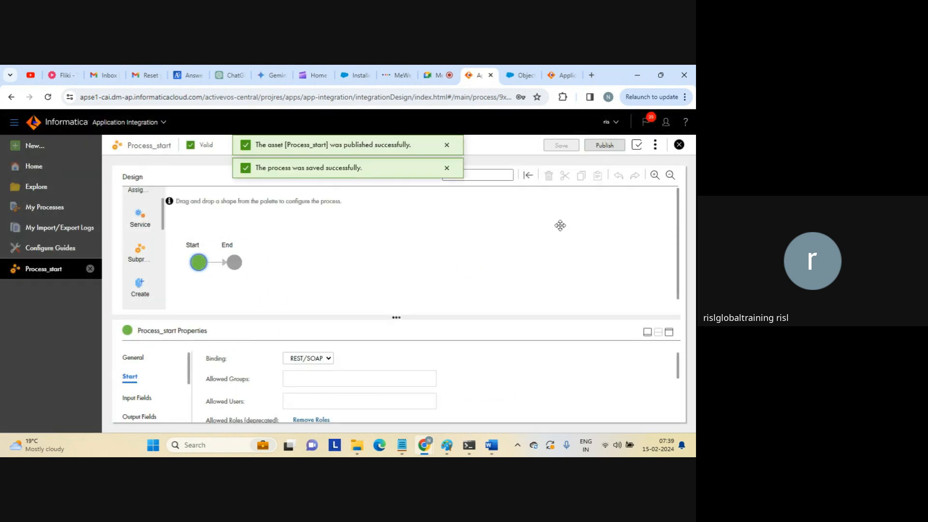
Review Process_start's Properties Detail, which shows no service URL available, then close it.
{"action": "left_click", "coordinate": [656, 145]}
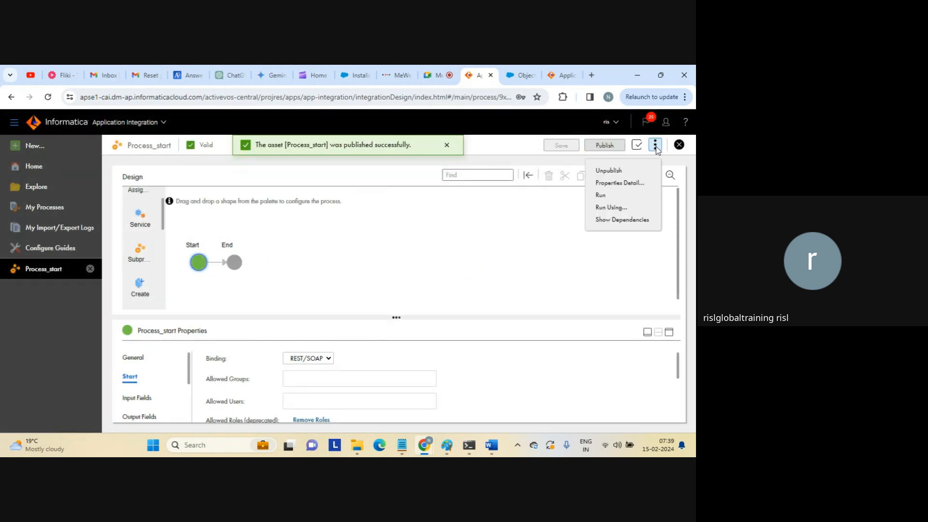
{"action": "left_click", "coordinate": [622, 185]}
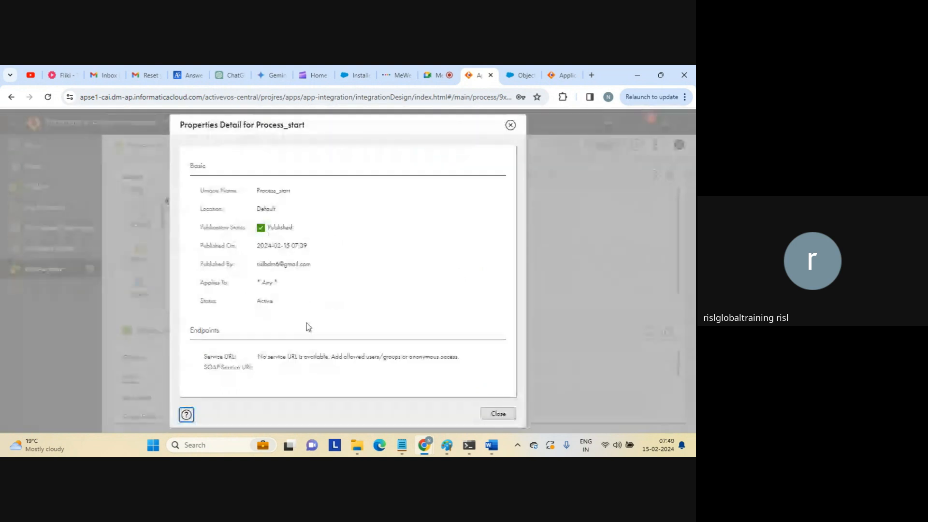
{"action": "left_click_drag", "start_coordinate": [259, 357], "coordinate": [437, 366]}
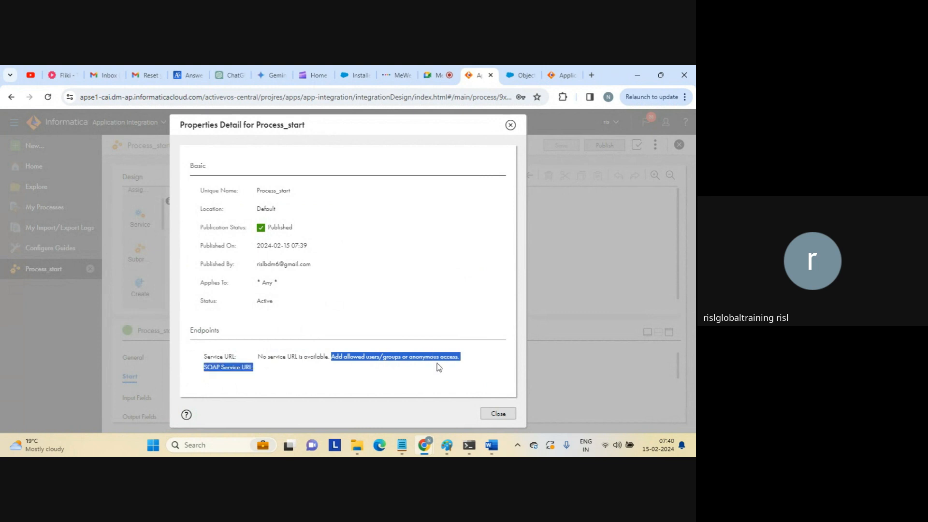
{"action": "left_click", "coordinate": [439, 372]}
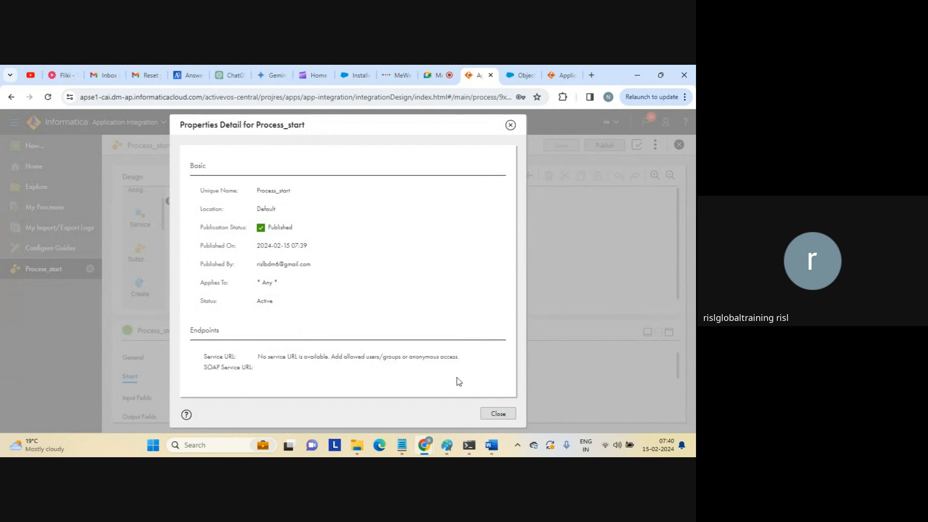
{"action": "left_click", "coordinate": [492, 415]}
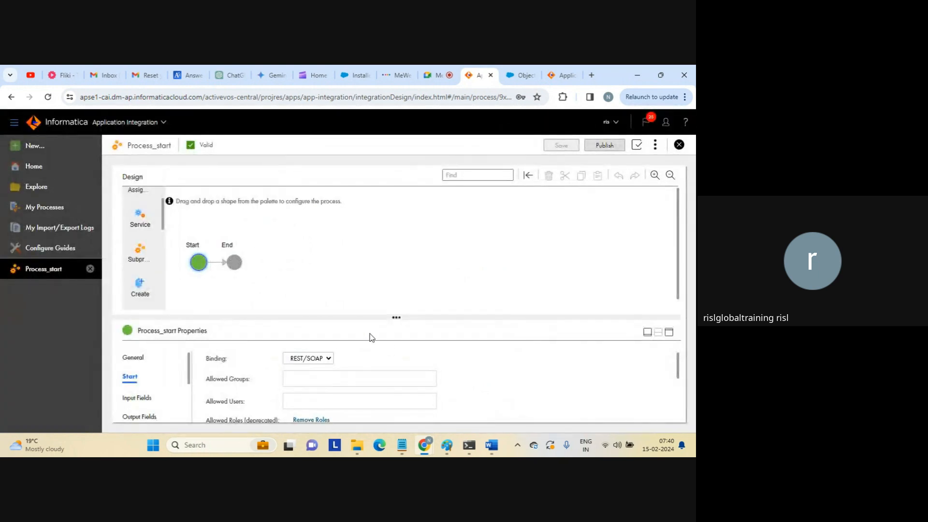
Re-enable anonymous access on the Start step, then save and republish Process_start.
{"action": "left_click", "coordinate": [671, 333]}
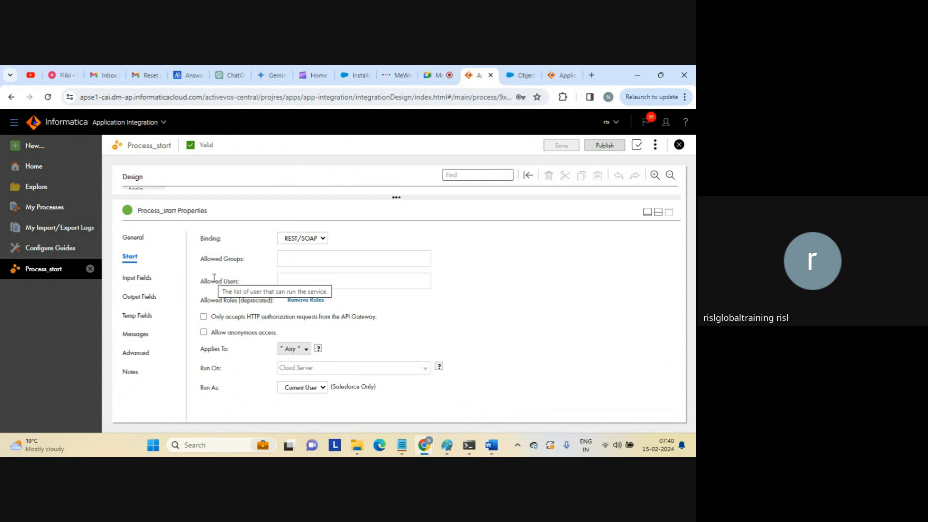
{"action": "left_click", "coordinate": [203, 332]}
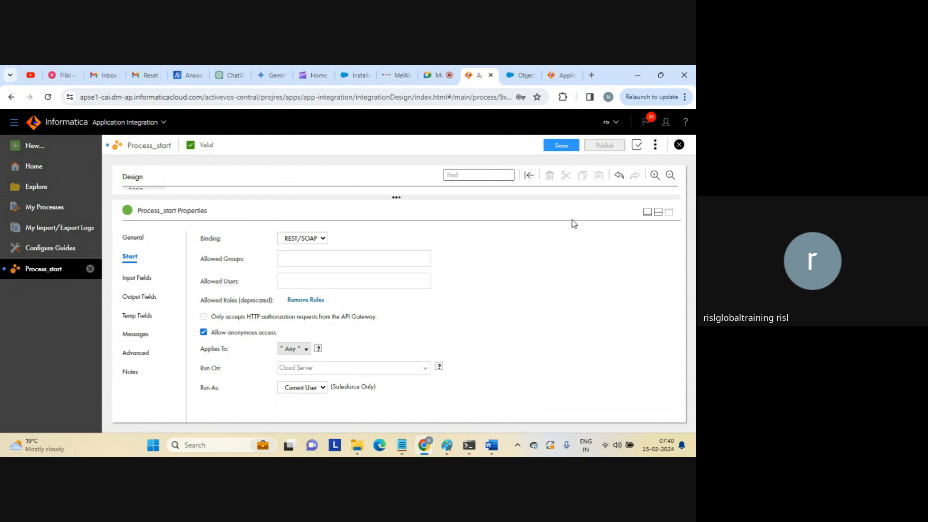
{"action": "left_click", "coordinate": [658, 211]}
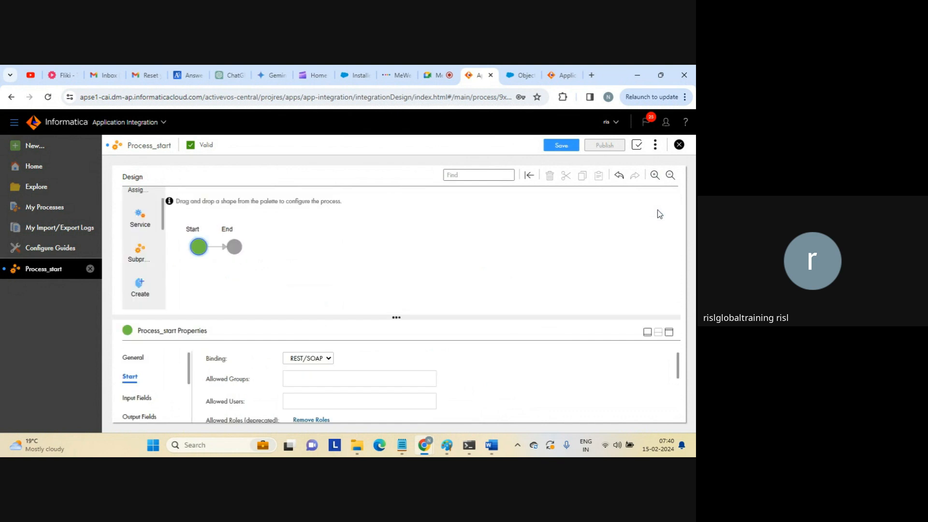
{"action": "left_click", "coordinate": [559, 148]}
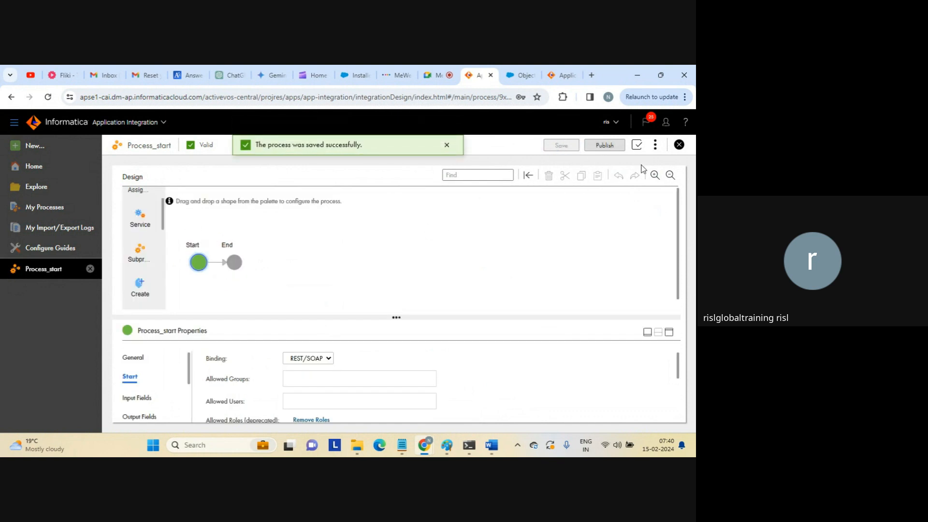
{"action": "left_click", "coordinate": [604, 146]}
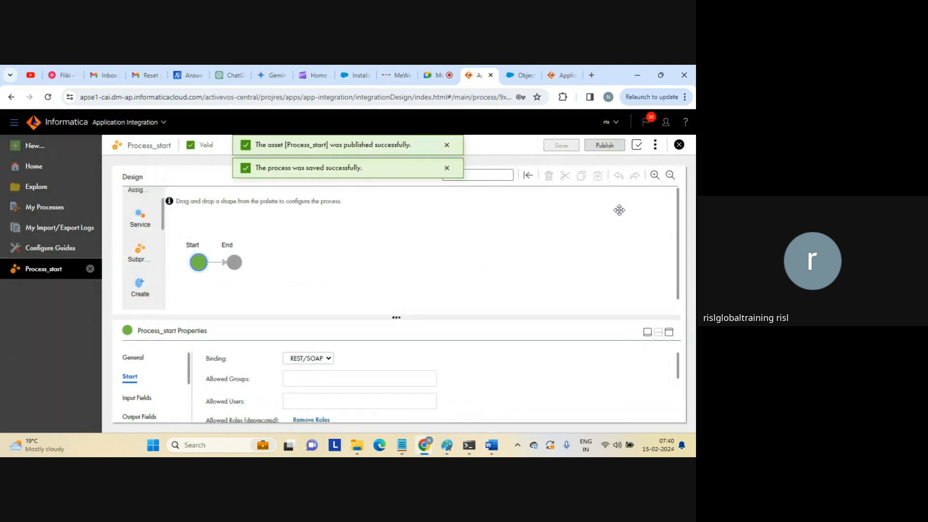
{"action": "left_click", "coordinate": [655, 145]}
Copy the REST Service URL from Process_start's Properties Detail into a new browser tab.
{"action": "left_click", "coordinate": [616, 182]}
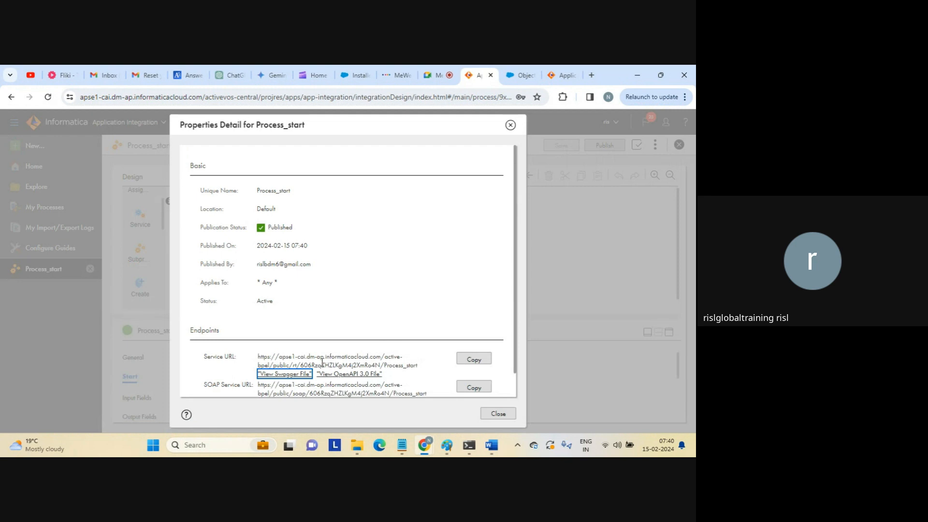
{"action": "left_click", "coordinate": [473, 361]}
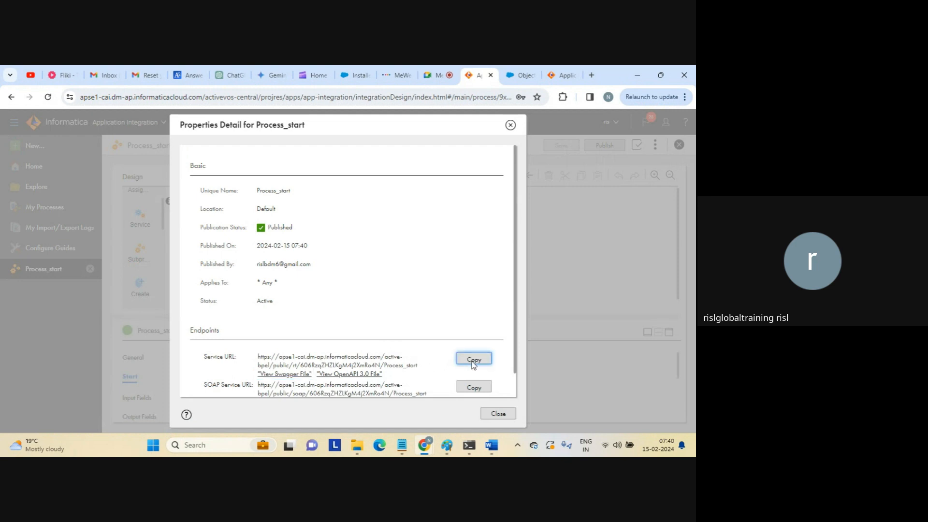
{"action": "left_click", "coordinate": [591, 75]}
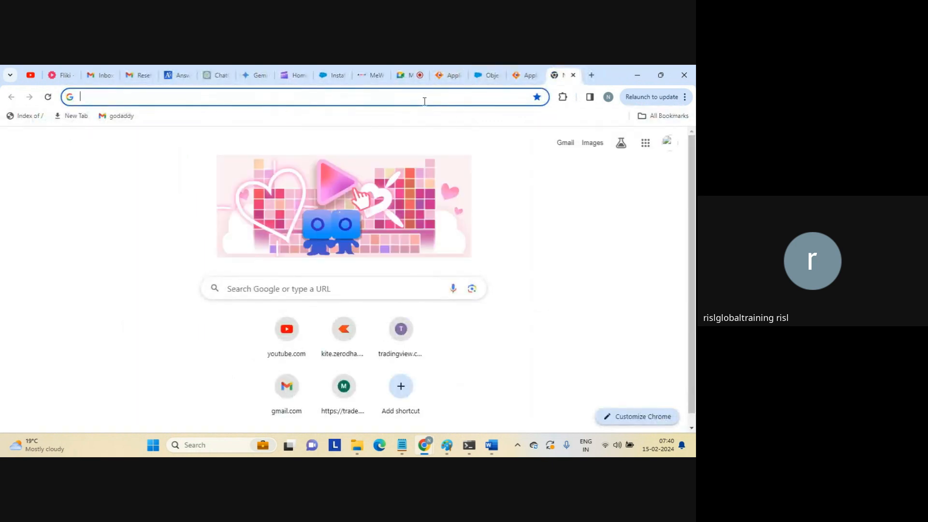
Load the copied service URL in Chrome, see the empty {} response, then close the tab.
{"action": "key", "text": "ctrl+v"}
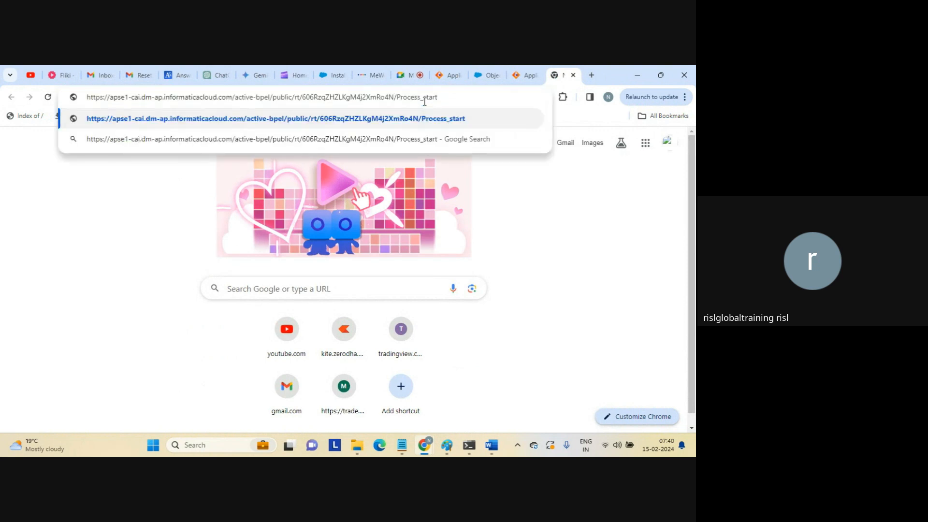
{"action": "key", "text": "Return"}
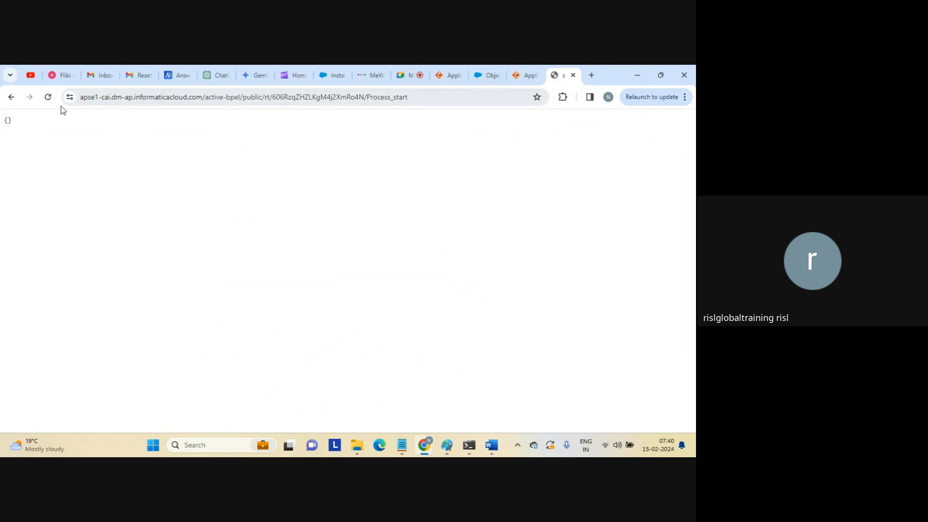
{"action": "double_click", "coordinate": [7, 120]}
{"action": "left_click", "coordinate": [416, 98]}
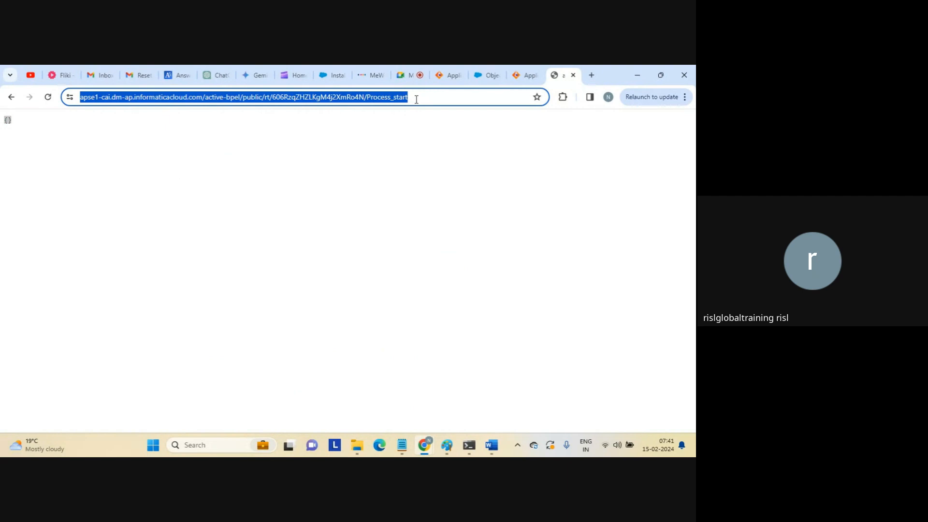
{"action": "left_click", "coordinate": [574, 76]}
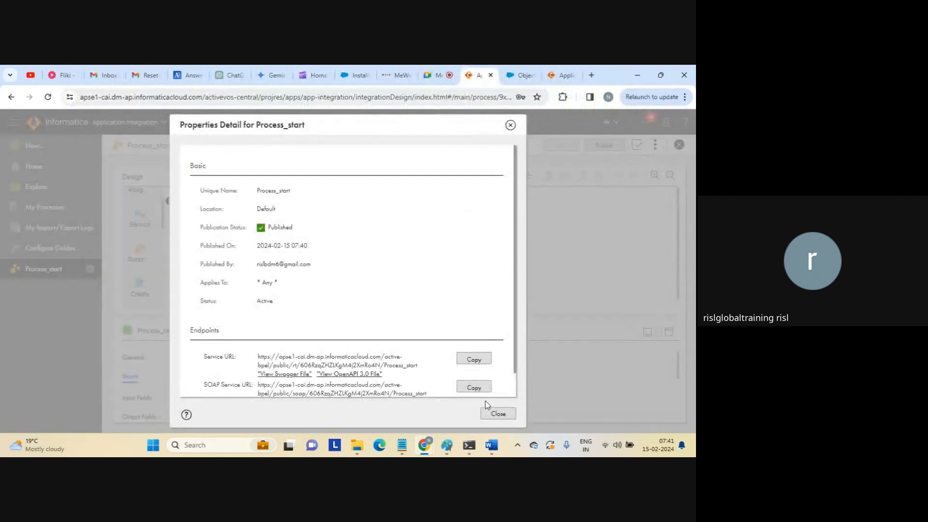
Close the process details and return the designer to its canvas and properties split layout.
{"action": "left_click", "coordinate": [498, 414]}
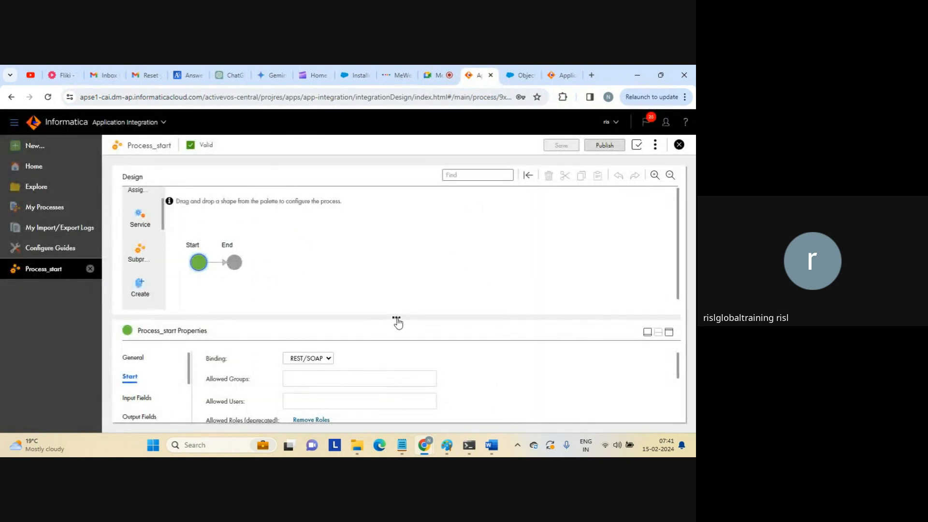
{"action": "left_click_drag", "start_coordinate": [397, 320], "coordinate": [399, 280]}
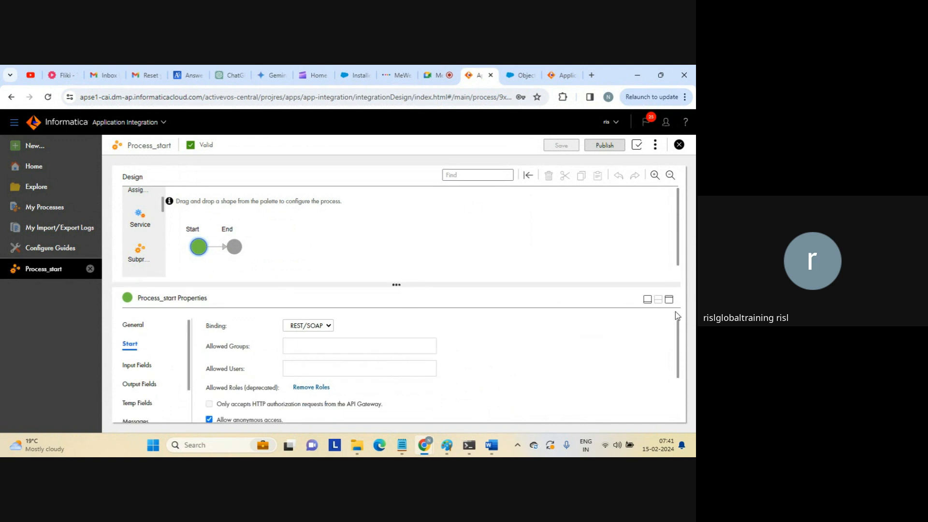
{"action": "left_click", "coordinate": [670, 300]}
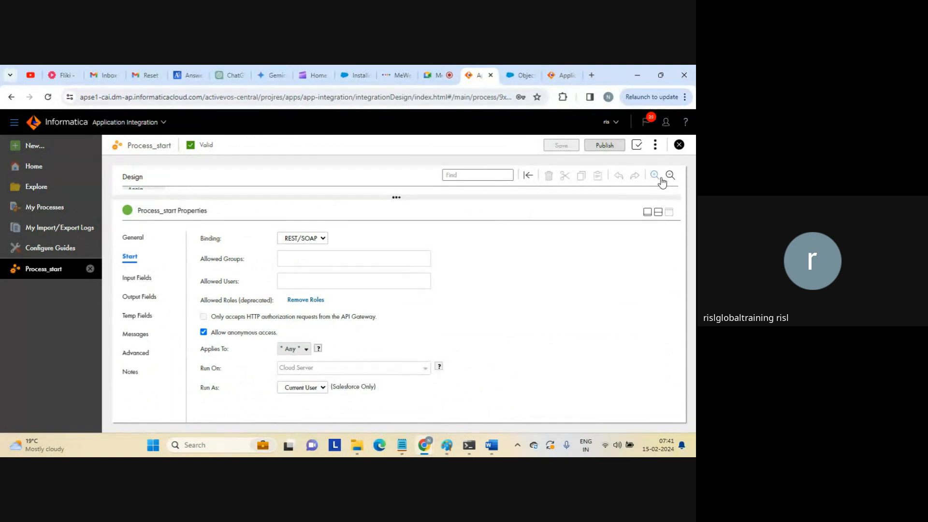
{"action": "left_click", "coordinate": [658, 213]}
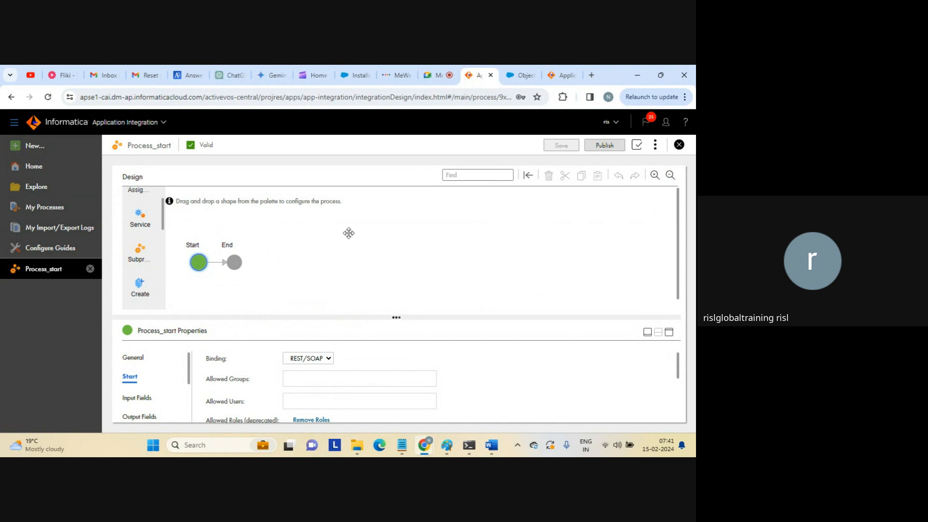
Name the End step 'end process flow'.
{"action": "left_click", "coordinate": [235, 263]}
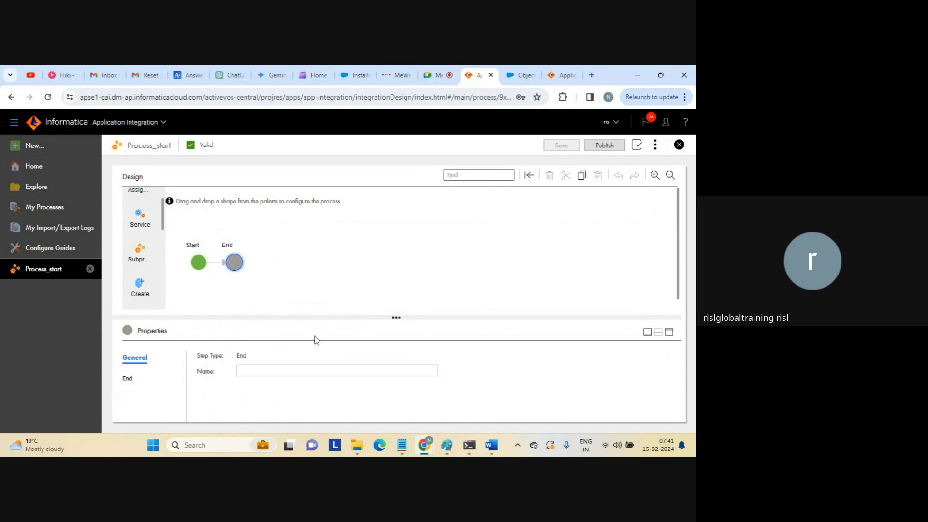
{"action": "left_click", "coordinate": [277, 369]}
{"action": "type", "text": "e"}
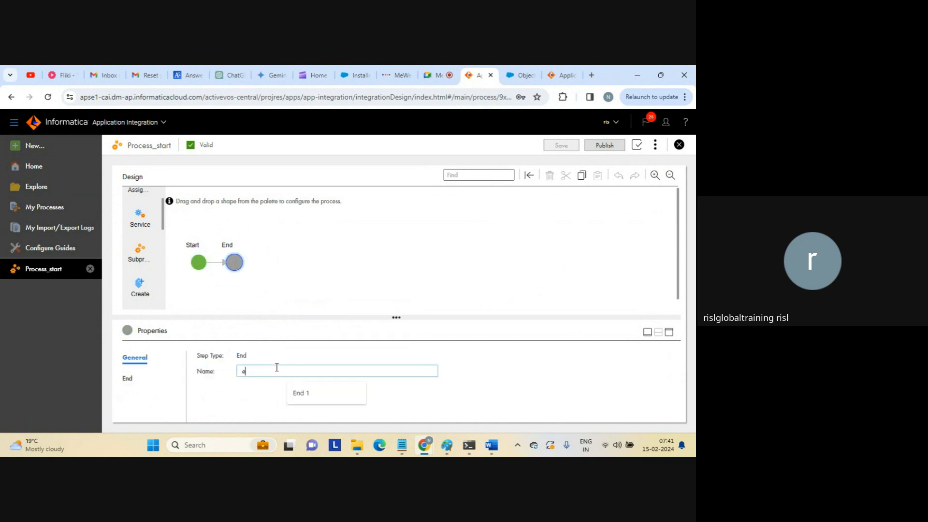
{"action": "type", "text": "nd process flow"}
{"action": "left_click", "coordinate": [558, 239]}
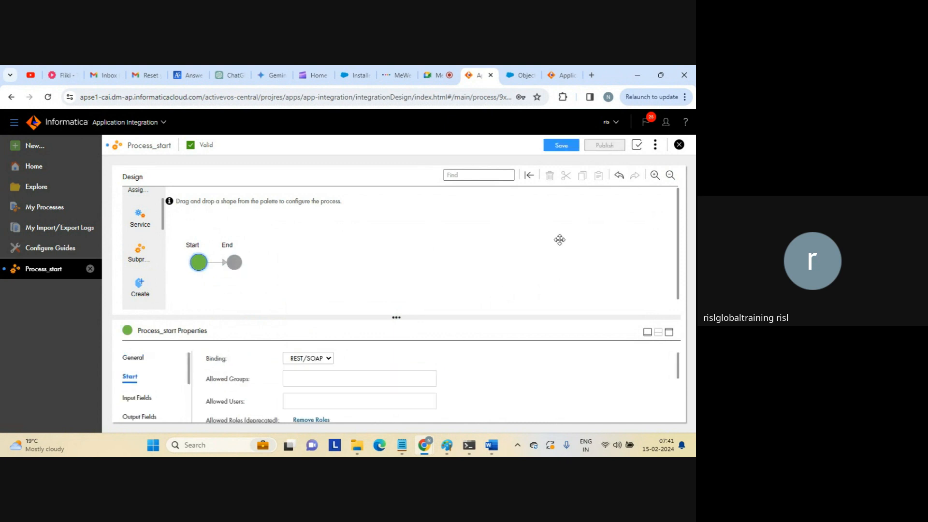
Save and republish Process_start, then copy its REST Service URL from the details.
{"action": "left_click", "coordinate": [559, 146]}
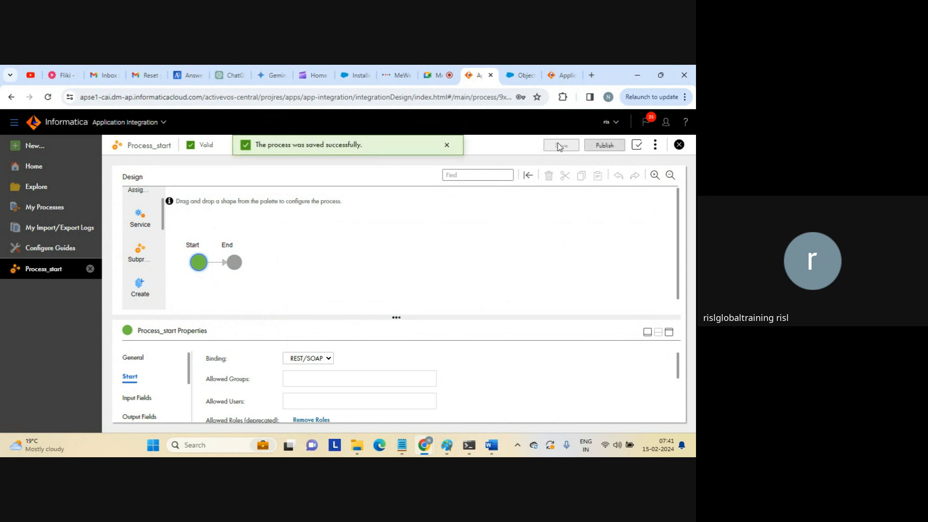
{"action": "left_click", "coordinate": [602, 144]}
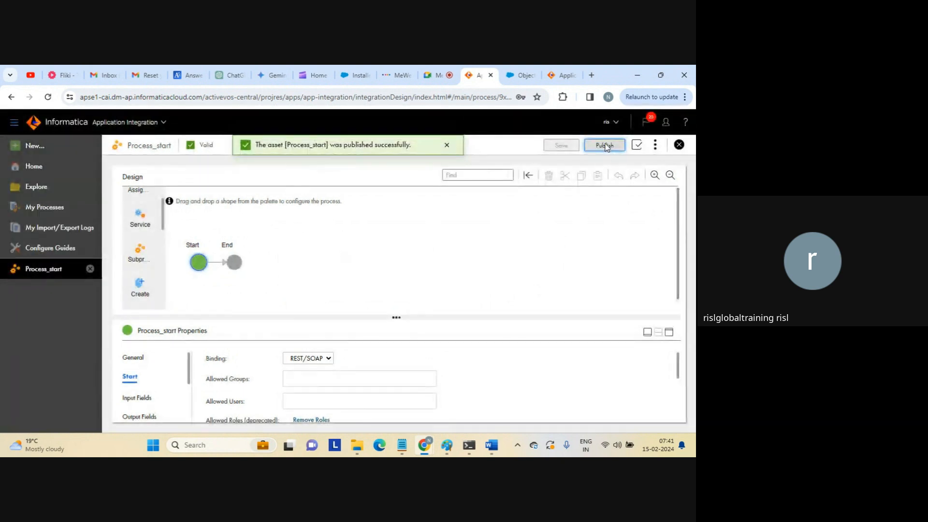
{"action": "left_click", "coordinate": [655, 145]}
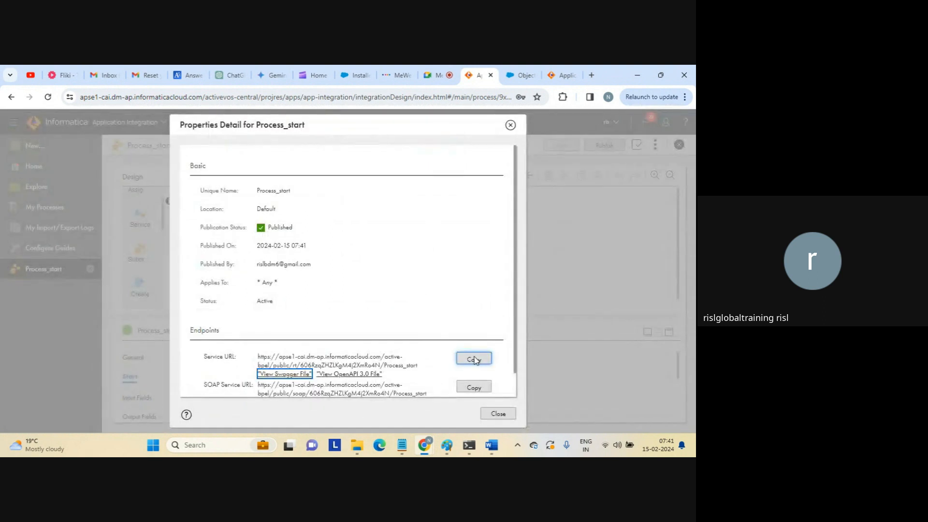
{"action": "left_click", "coordinate": [474, 359]}
{"action": "left_click", "coordinate": [496, 412]}
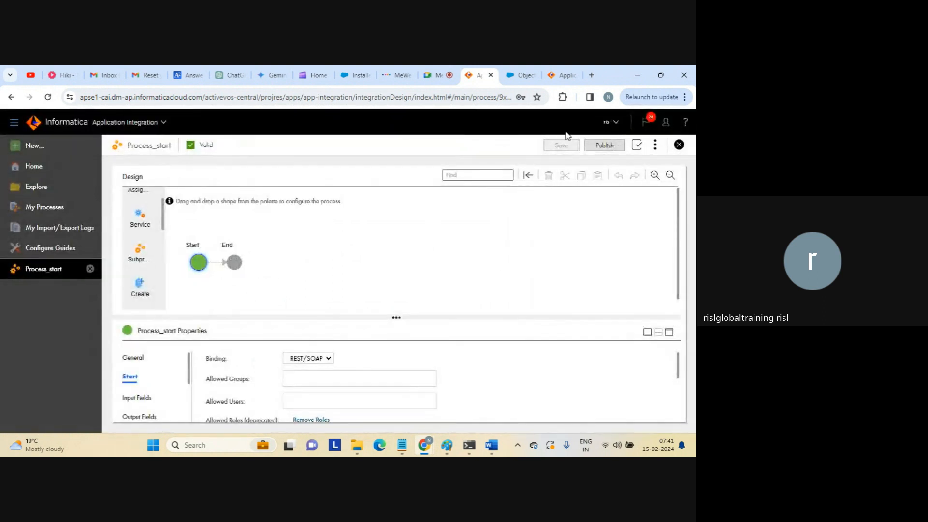
Test the republished service URL in a new Chrome tab, getting {} again, then close it.
{"action": "left_click", "coordinate": [592, 76]}
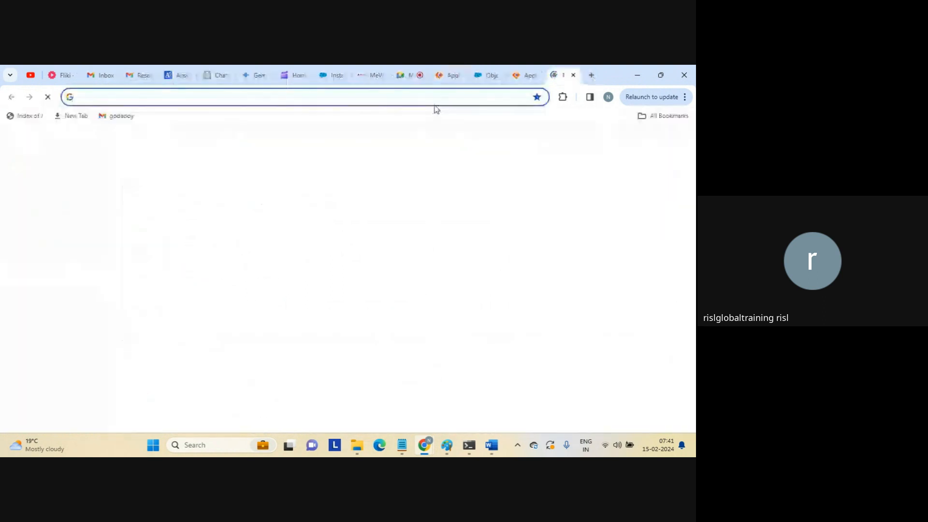
{"action": "key", "text": "ctrl+v"}
{"action": "key", "text": "Return"}
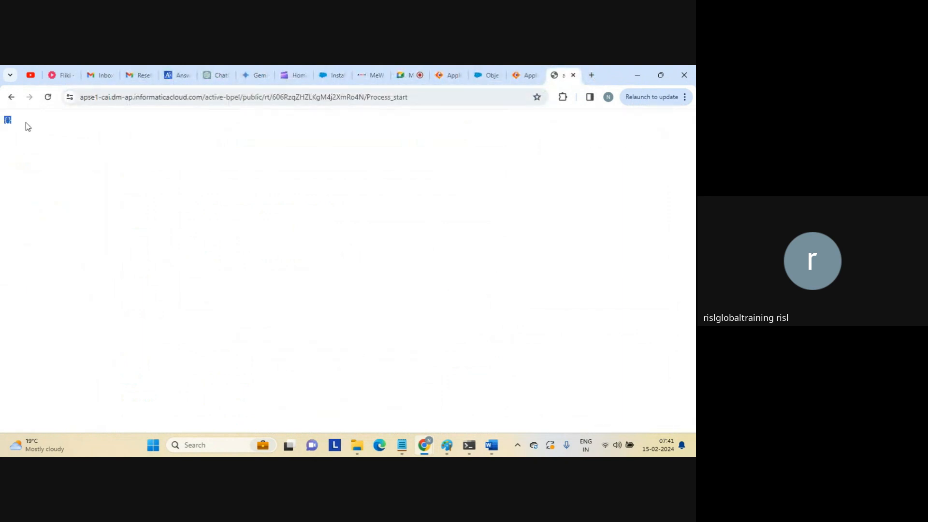
{"action": "left_click", "coordinate": [186, 139]}
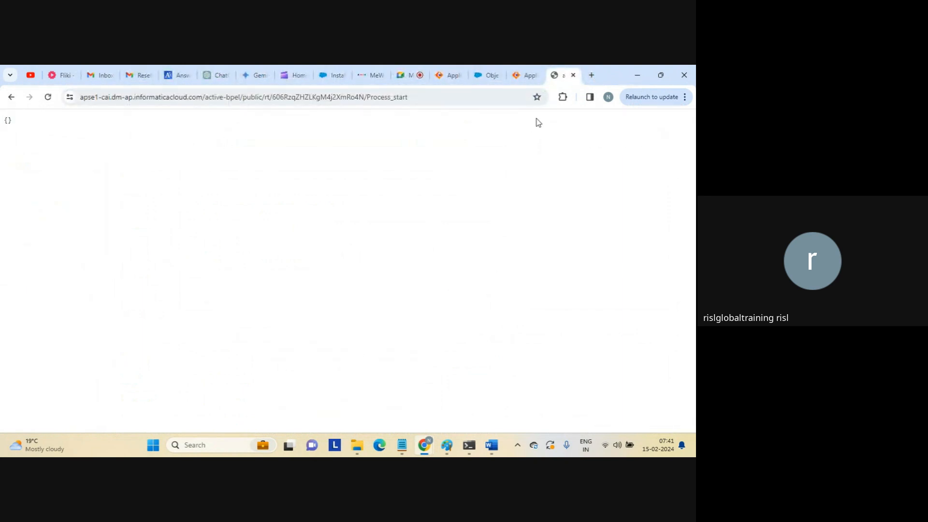
{"action": "left_click", "coordinate": [573, 75]}
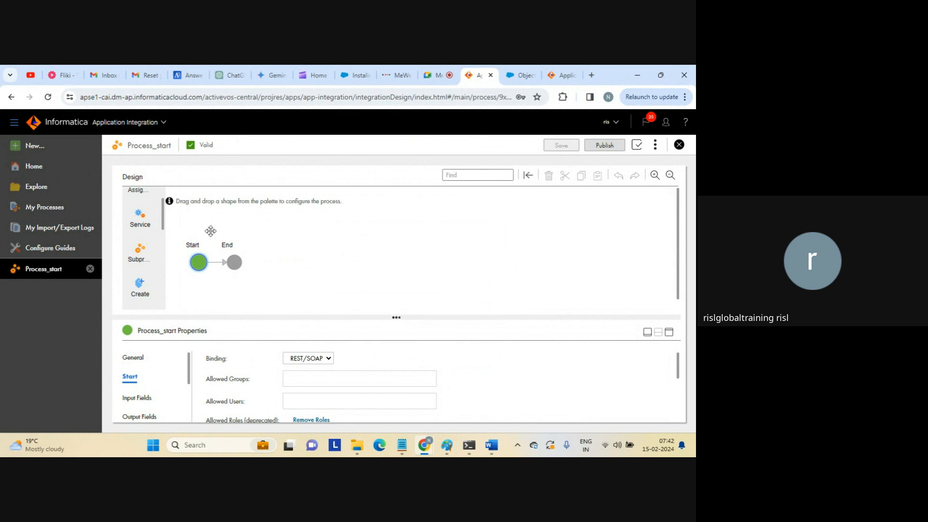
Add a Text input field named input to Process_start's Input Fields.
{"action": "left_click", "coordinate": [669, 332]}
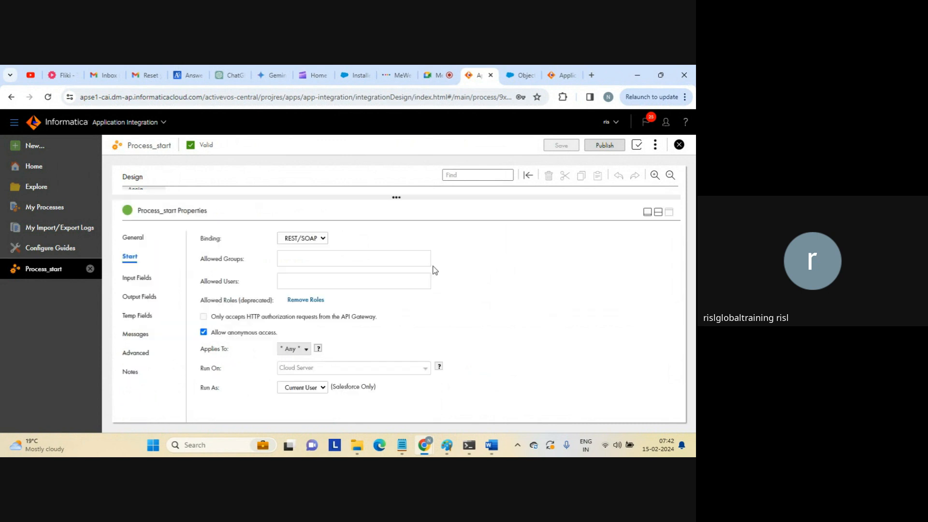
{"action": "left_click", "coordinate": [138, 278]}
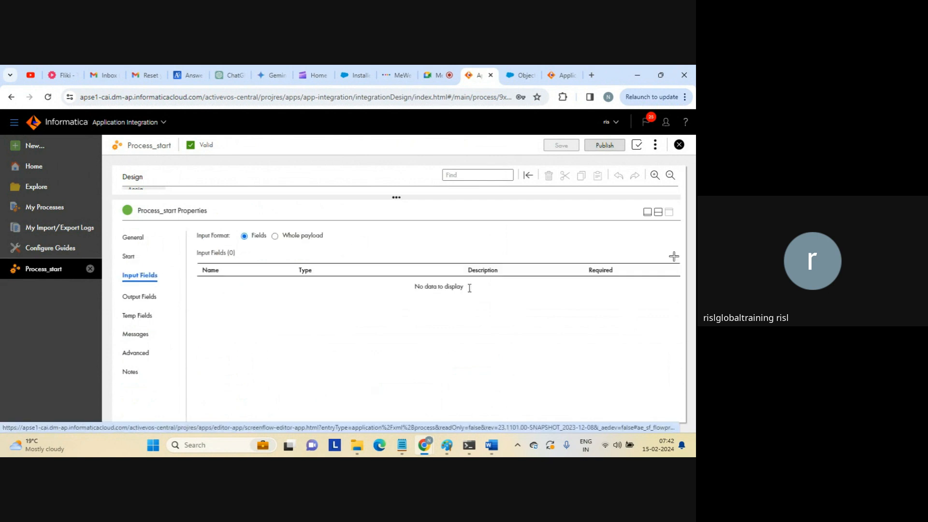
{"action": "left_click", "coordinate": [673, 256]}
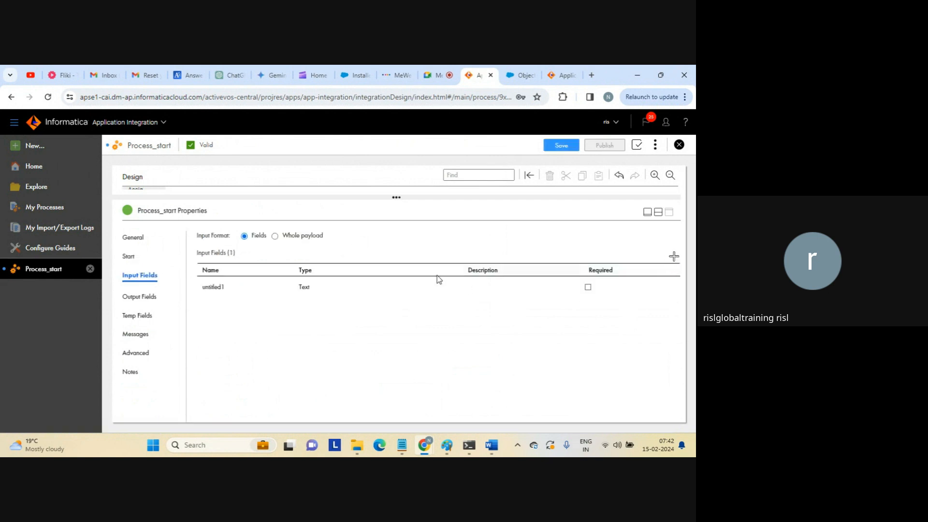
{"action": "left_click", "coordinate": [221, 288]}
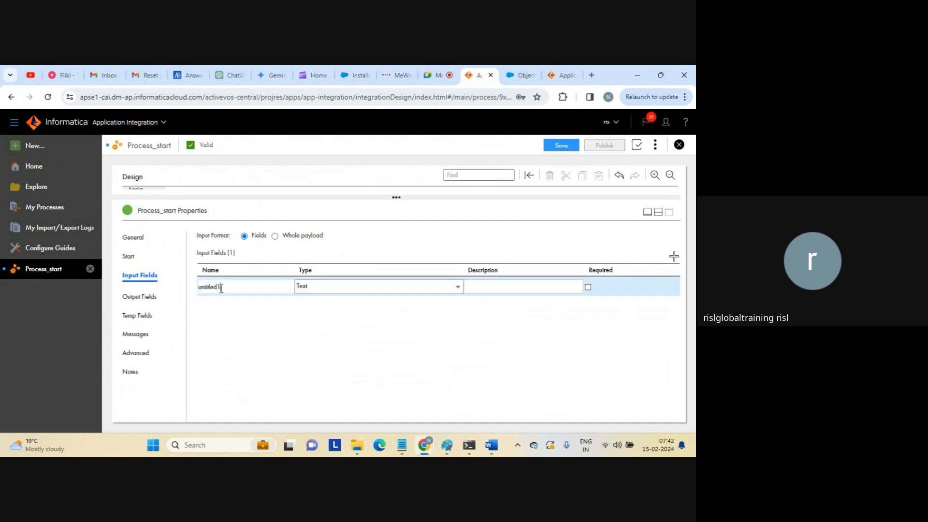
{"action": "double_click", "coordinate": [221, 289]}
{"action": "type", "text": "input"}
{"action": "left_click", "coordinate": [172, 294]}
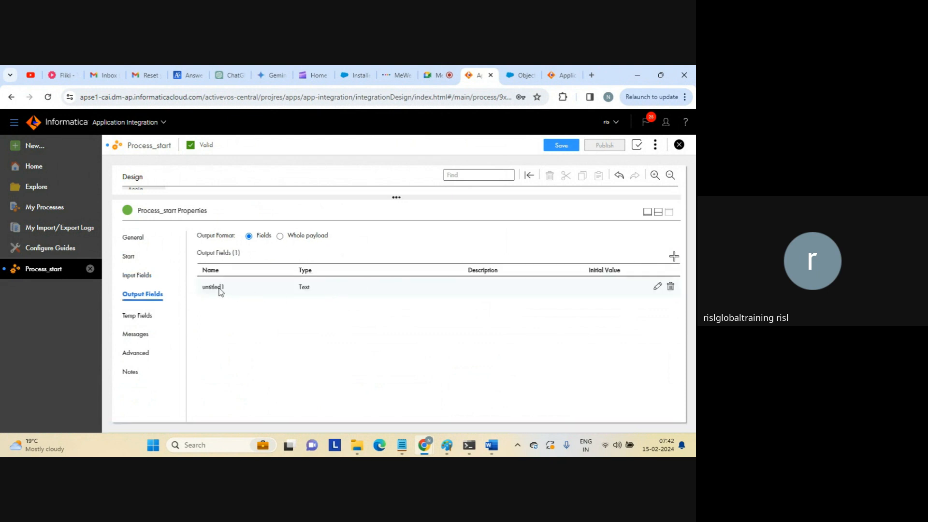
Rename the untitled output field to output with initial value 'hello api from iics ai'.
{"action": "left_click", "coordinate": [220, 288]}
{"action": "double_click", "coordinate": [209, 287]}
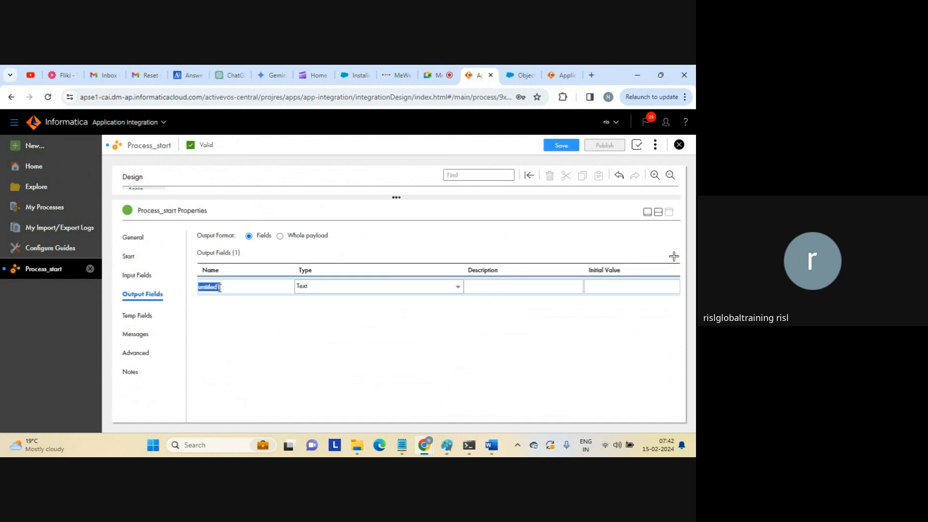
{"action": "type", "text": "output"}
{"action": "left_click", "coordinate": [612, 285]}
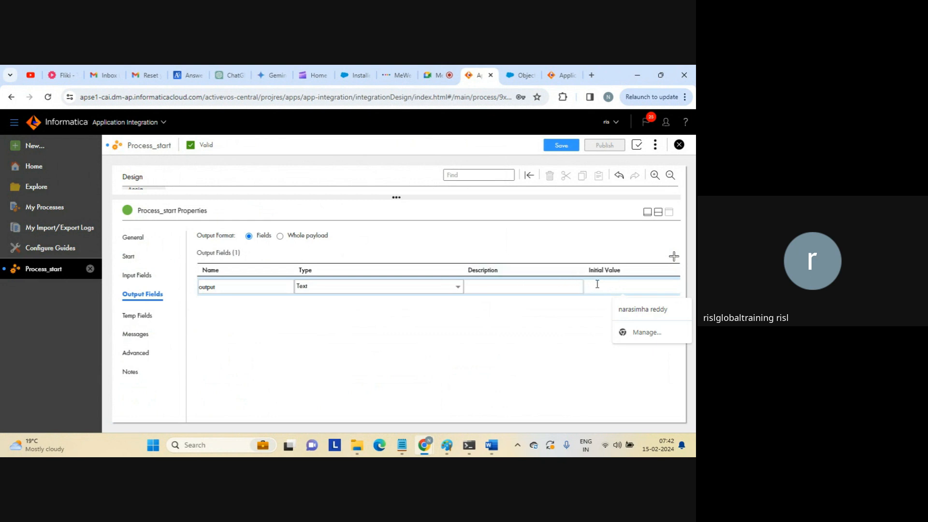
{"action": "type", "text": "hello"}
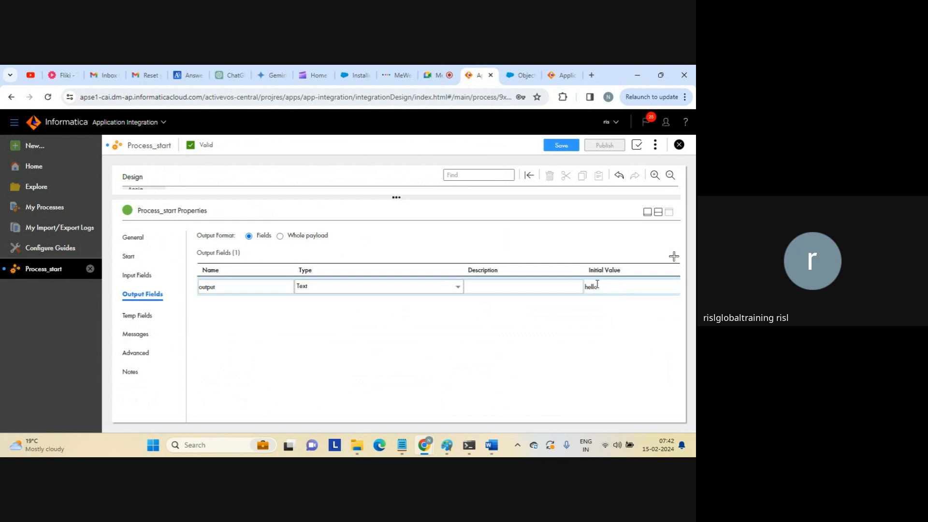
{"action": "type", "text": " api from iics ap"}
{"action": "key", "text": "BackSpace"}
{"action": "left_click", "coordinate": [292, 315]}
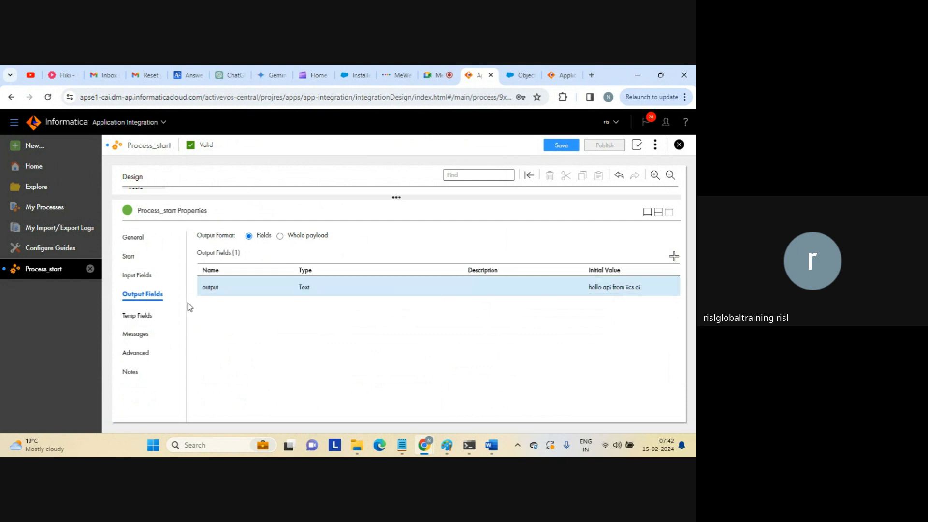
{"action": "left_click", "coordinate": [140, 315]}
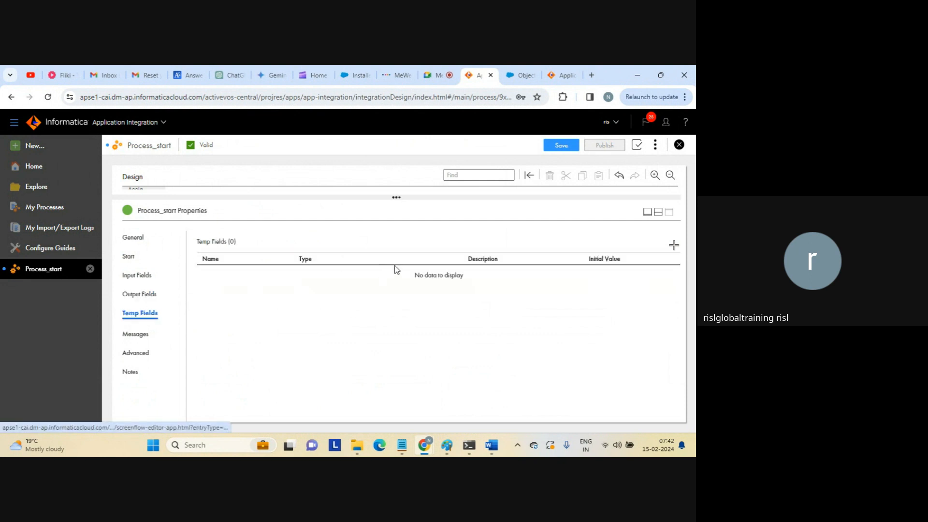
Save and publish Process_start, then copy its Service URL from Properties Detail.
{"action": "left_click", "coordinate": [659, 214]}
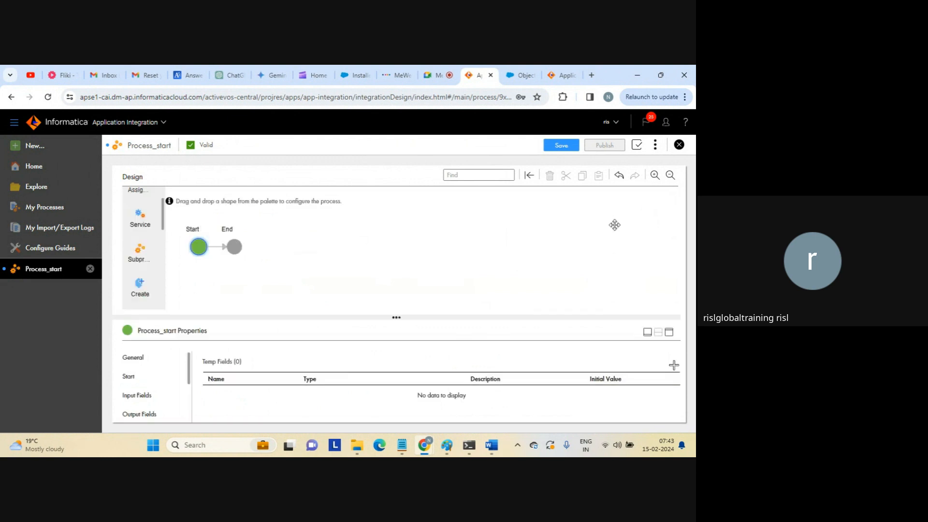
{"action": "left_click", "coordinate": [559, 146]}
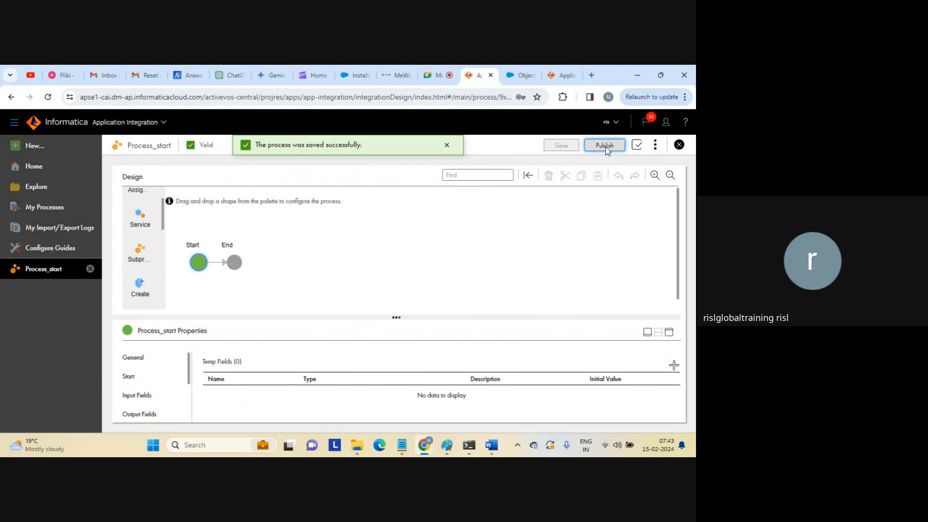
{"action": "left_click", "coordinate": [605, 147]}
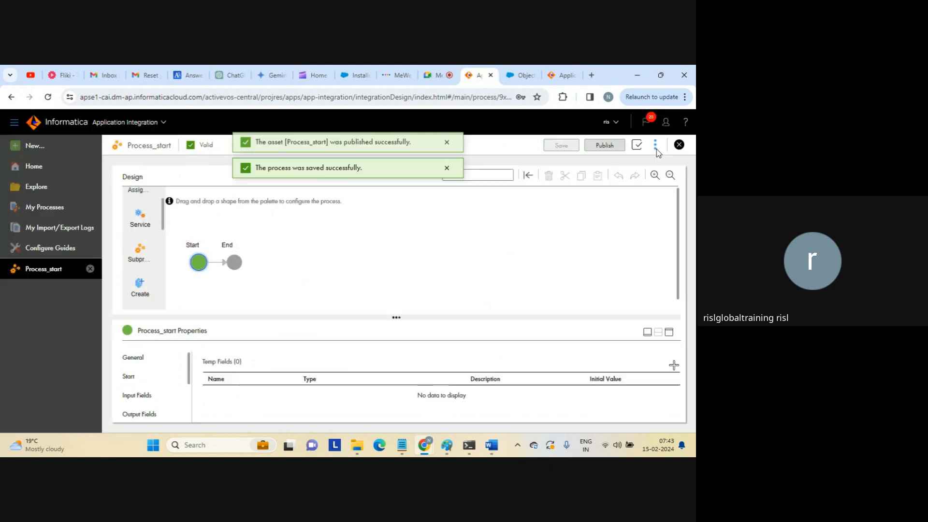
{"action": "left_click", "coordinate": [655, 145]}
{"action": "left_click", "coordinate": [622, 188]}
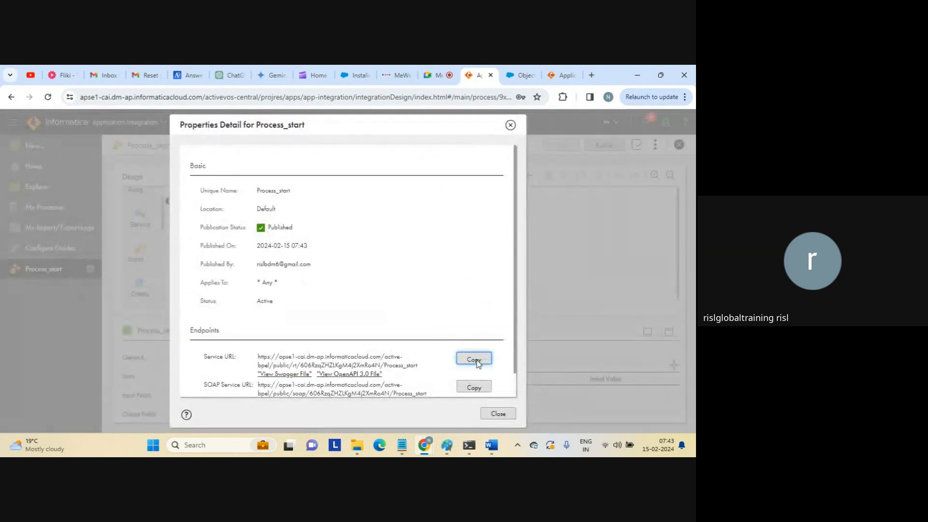
{"action": "left_click", "coordinate": [497, 414]}
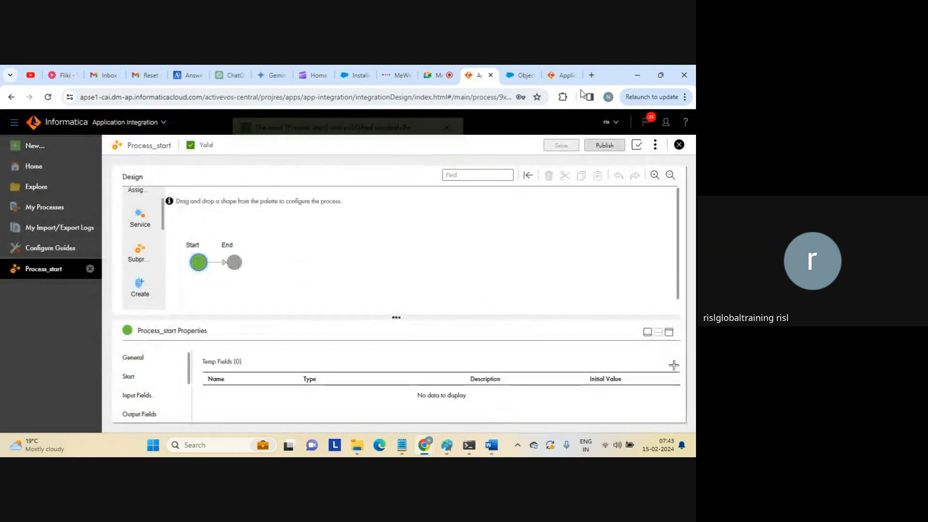
Load the service URL in a new tab and check the {"output":"hello api from iics ai"} response.
{"action": "left_click", "coordinate": [590, 75]}
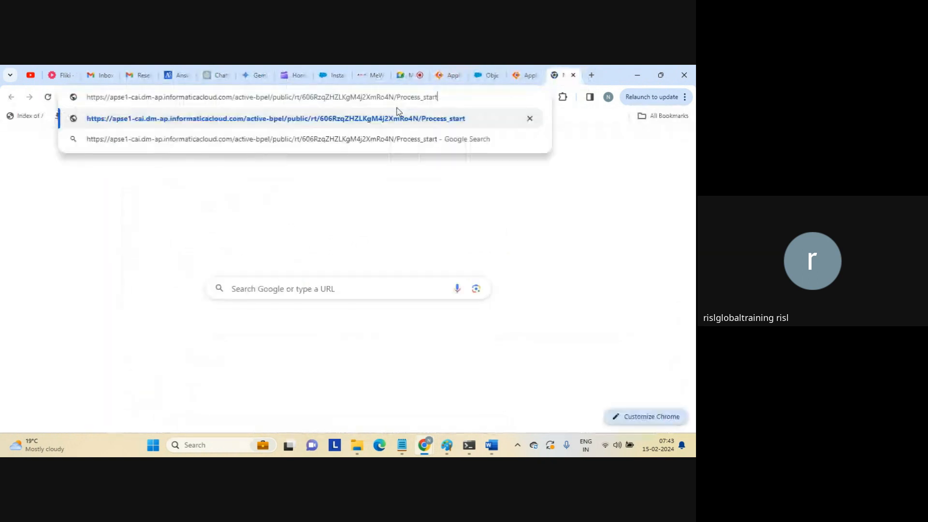
{"action": "key", "text": "Return"}
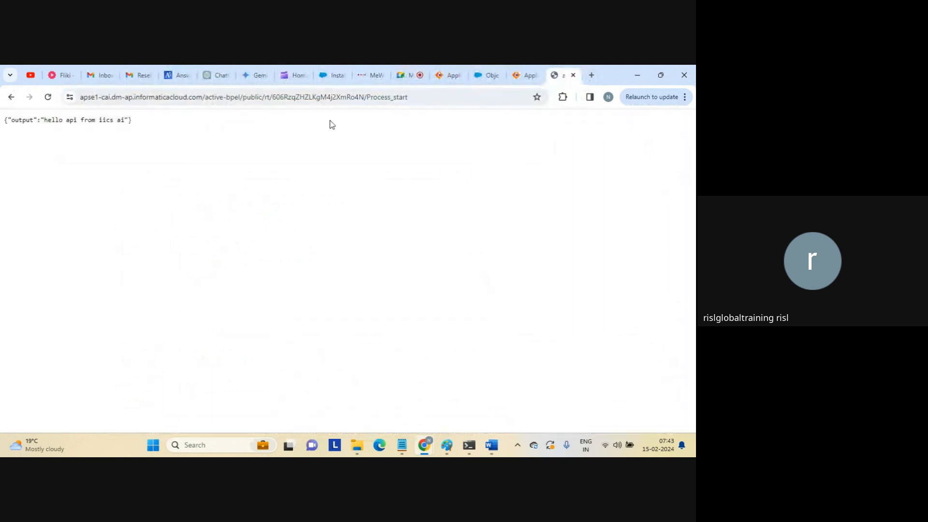
{"action": "left_click_drag", "start_coordinate": [45, 121], "coordinate": [133, 123]}
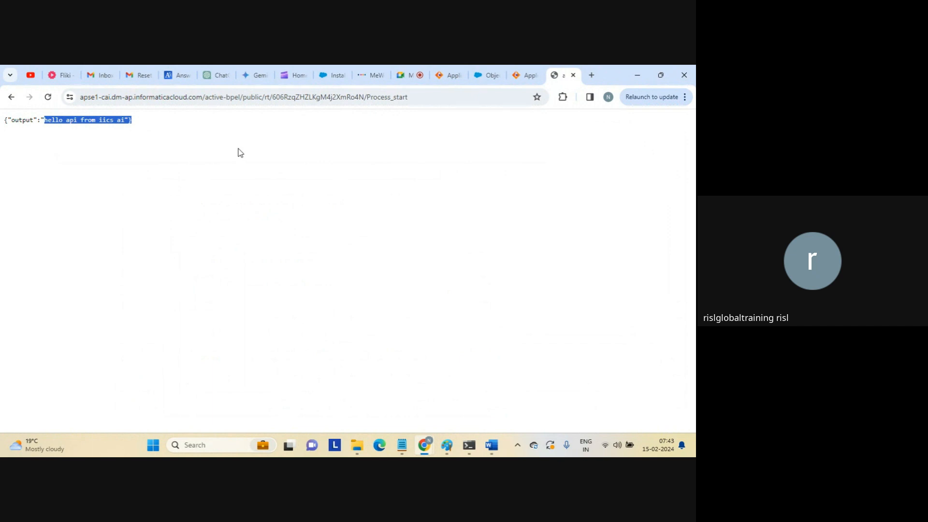
{"action": "double_click", "coordinate": [31, 118]}
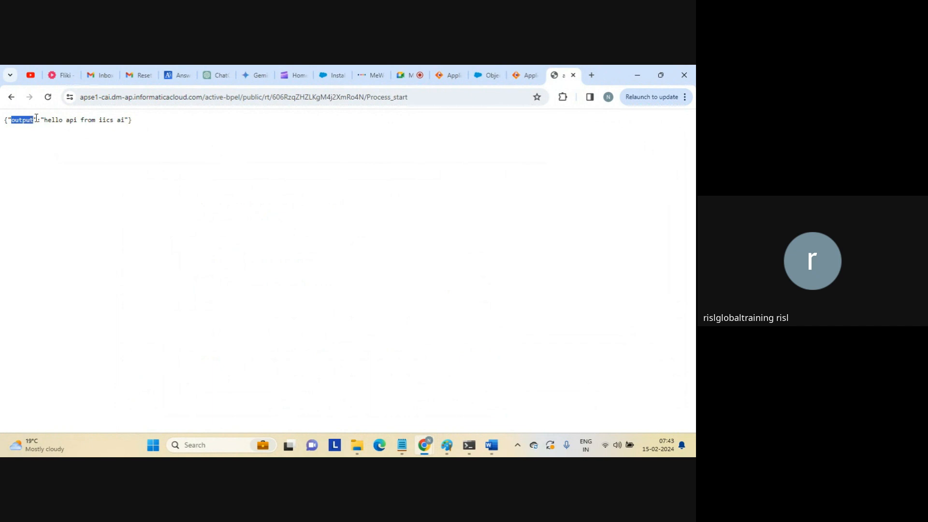
{"action": "left_click_drag", "start_coordinate": [41, 120], "coordinate": [129, 122]}
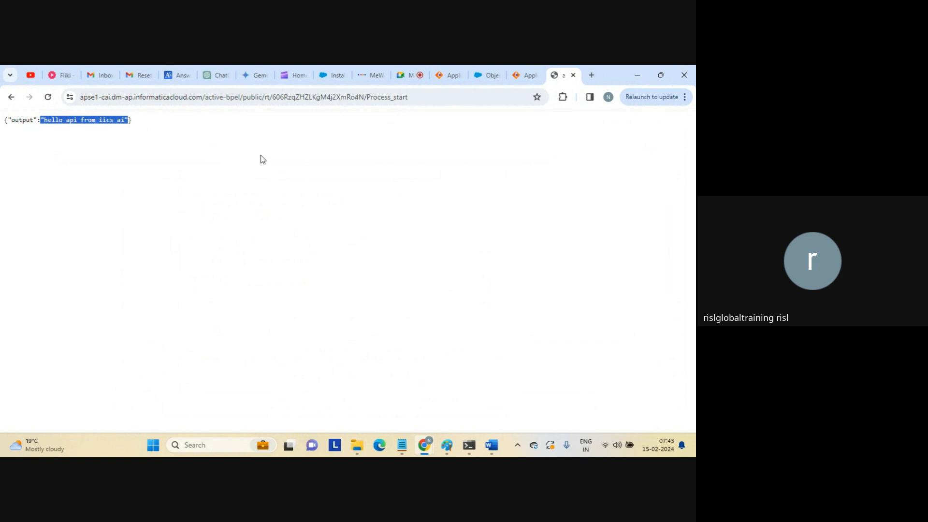
{"action": "triple_click", "coordinate": [114, 125]}
Close the JSON response tab and return to the Process_start designer.
{"action": "left_click", "coordinate": [520, 76]}
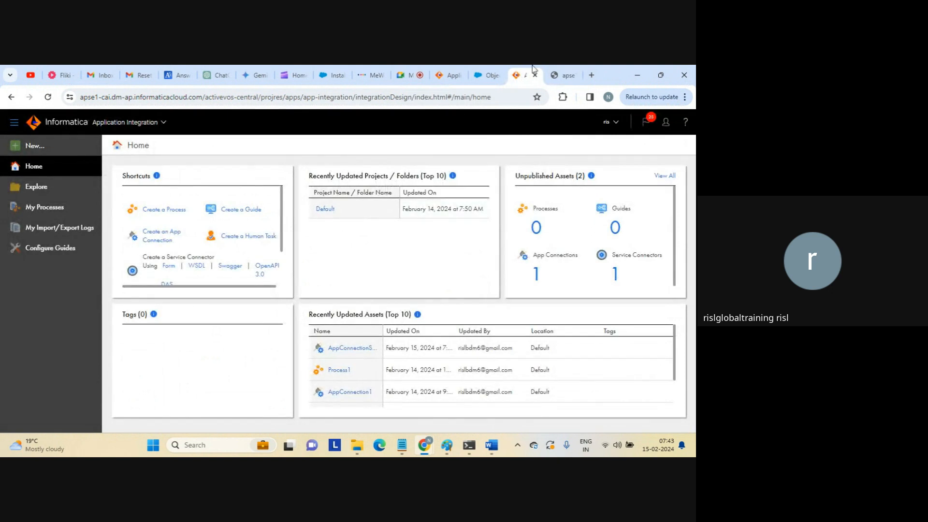
{"action": "left_click", "coordinate": [447, 75]}
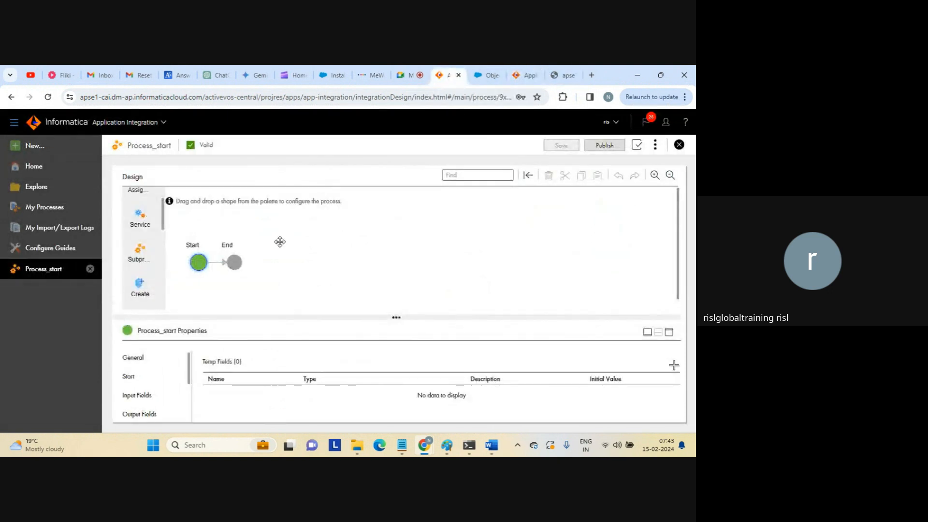
{"action": "left_click", "coordinate": [562, 75]}
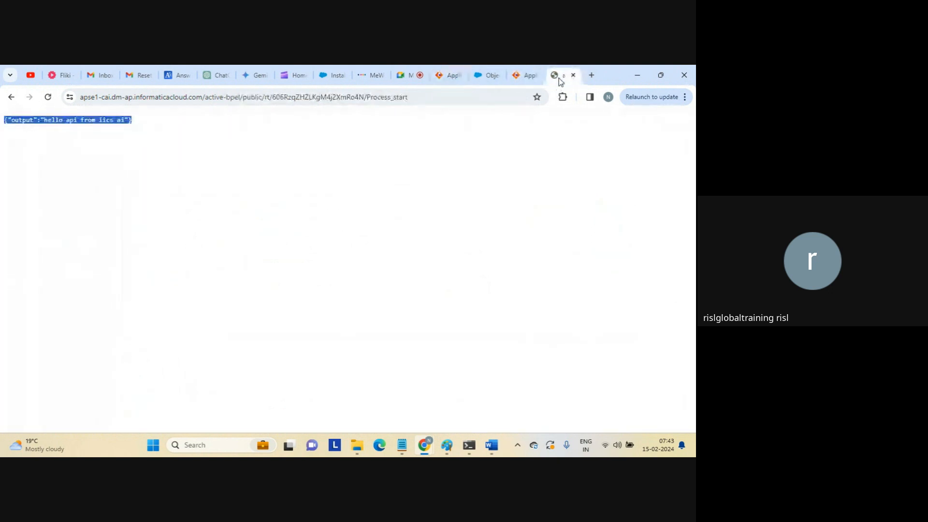
{"action": "left_click", "coordinate": [574, 75]}
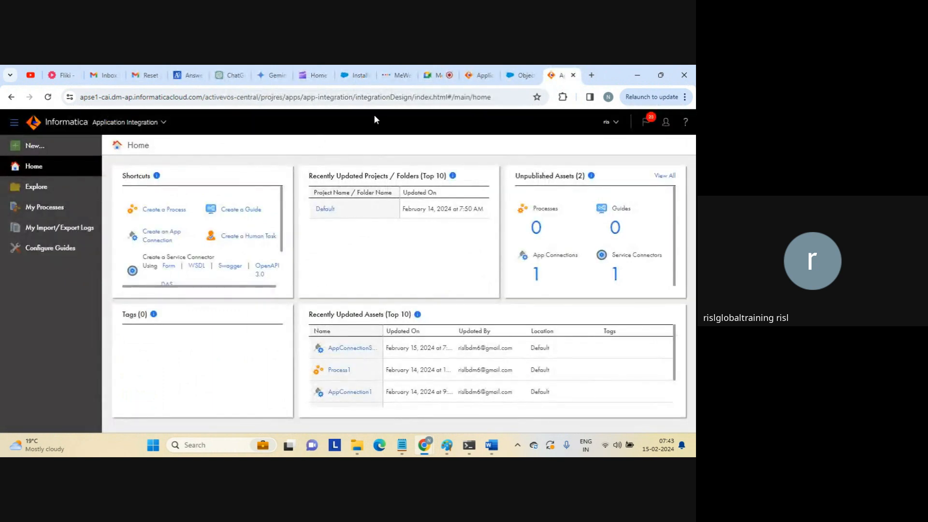
{"action": "left_click", "coordinate": [485, 76]}
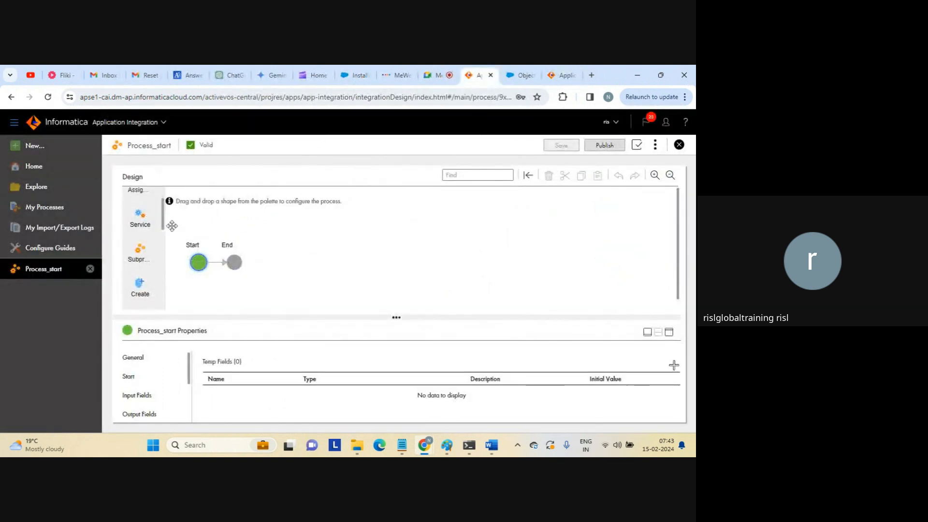
Drop an Assignment step onto the connector between Start and End.
{"action": "scroll", "coordinate": [165, 212], "scroll_direction": "up", "scroll_amount": 1}
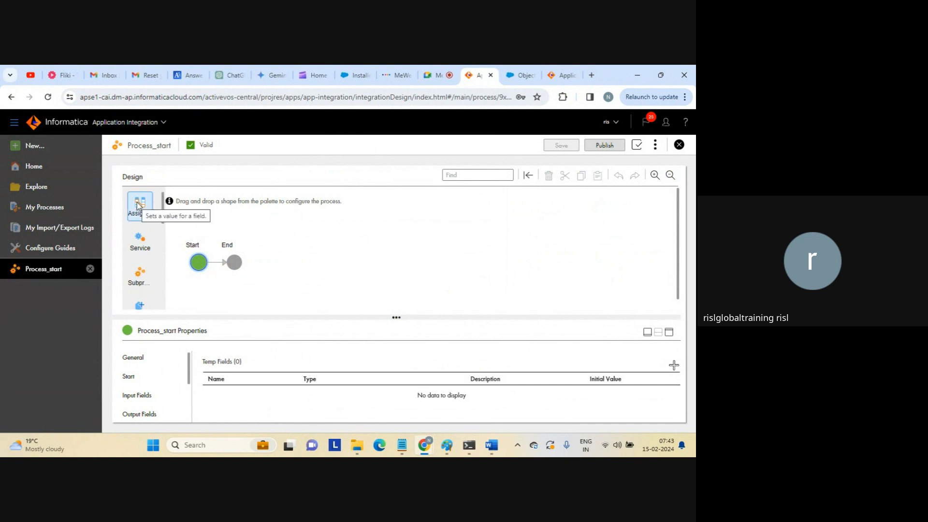
{"action": "left_click_drag", "start_coordinate": [139, 206], "coordinate": [218, 262]}
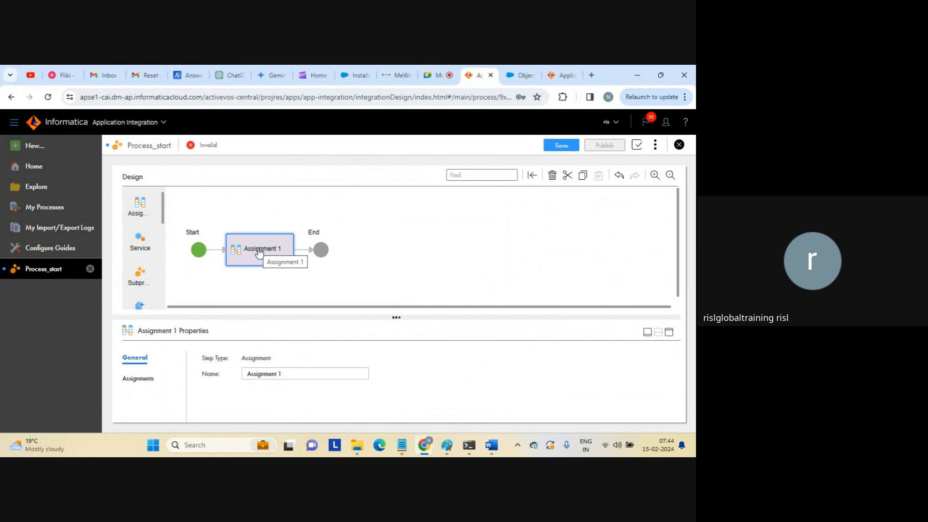
Delete the Start step's existing output field and its initial value.
{"action": "left_click", "coordinate": [199, 249]}
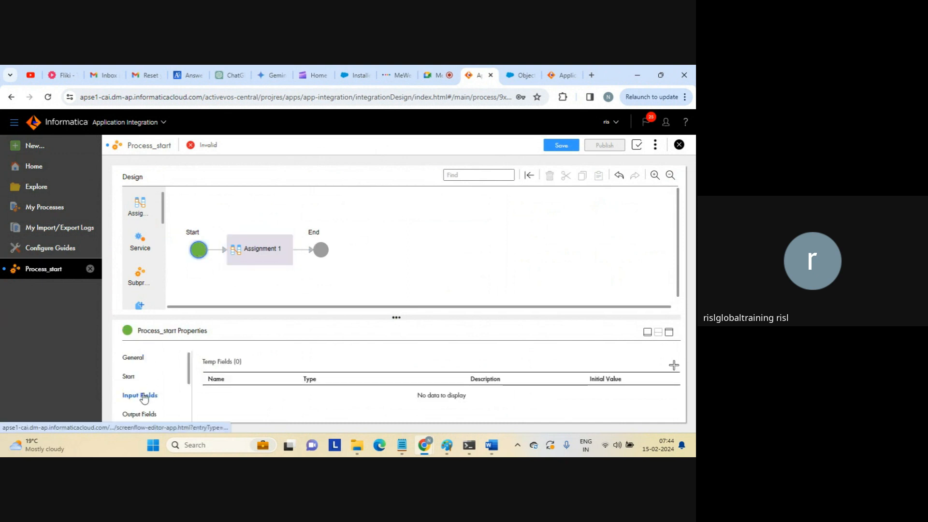
{"action": "left_click", "coordinate": [143, 414]}
{"action": "left_click", "coordinate": [669, 336]}
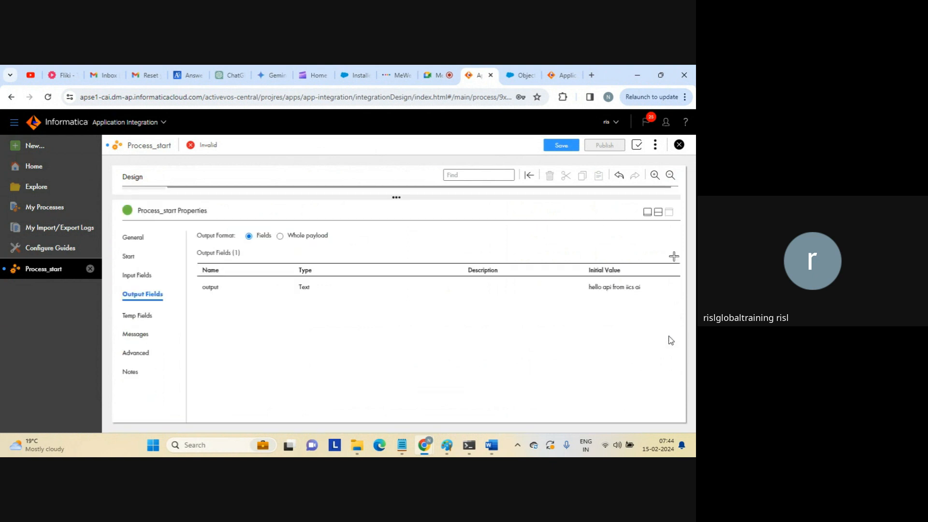
{"action": "left_click", "coordinate": [613, 294]}
{"action": "left_click", "coordinate": [613, 293]}
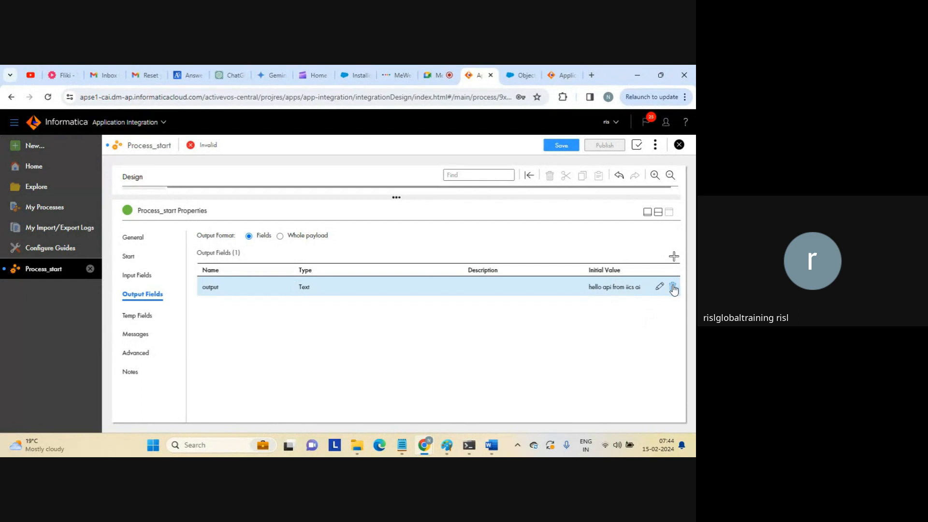
{"action": "left_click", "coordinate": [673, 288]}
Add a fresh Text output field named output with no initial value.
{"action": "left_click", "coordinate": [674, 256]}
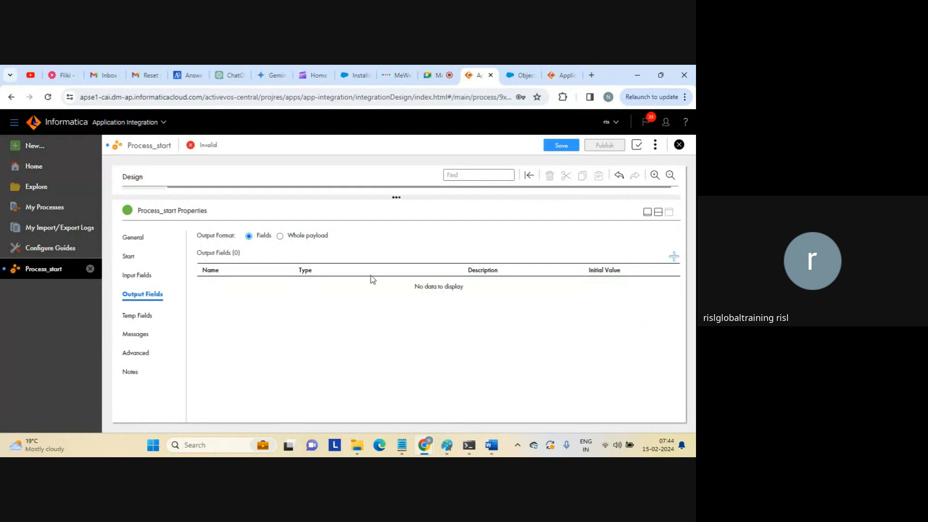
{"action": "left_click", "coordinate": [220, 287]}
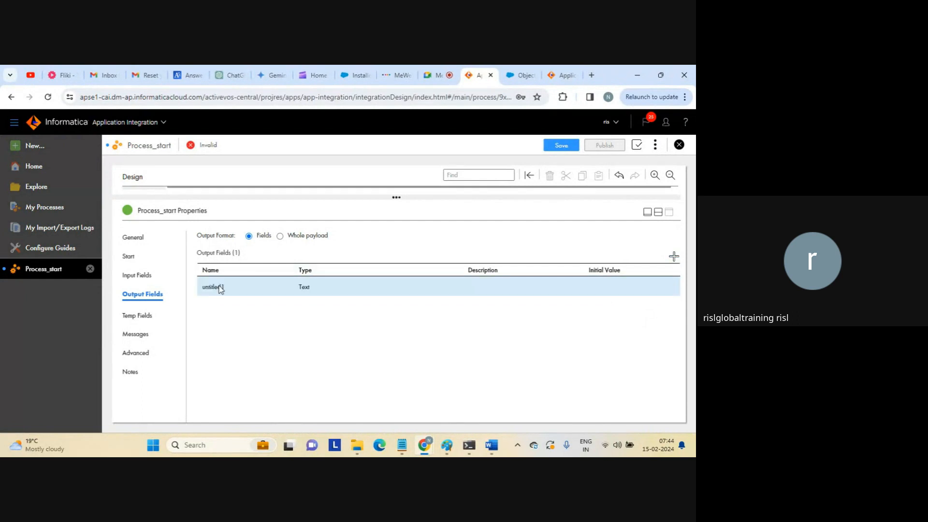
{"action": "type", "text": "ou"}
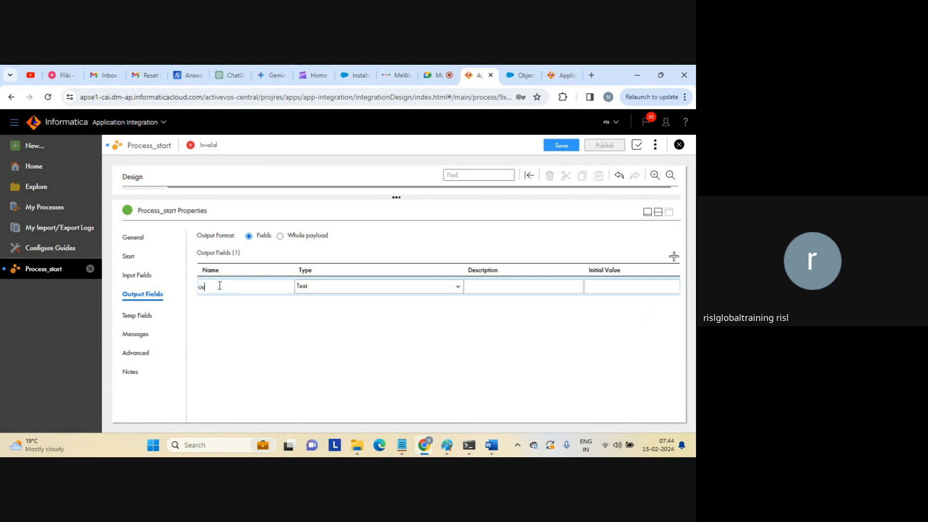
{"action": "type", "text": "tput"}
{"action": "key", "text": "Return"}
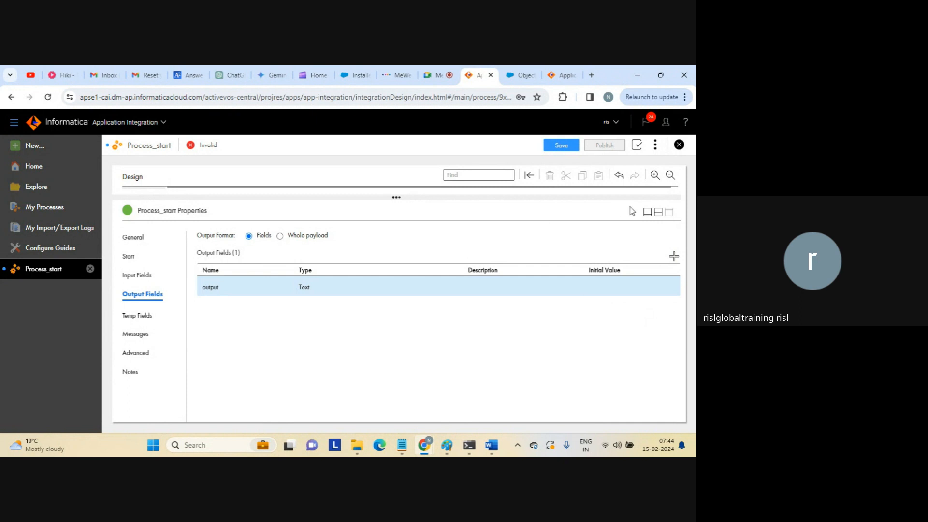
{"action": "left_click", "coordinate": [658, 212]}
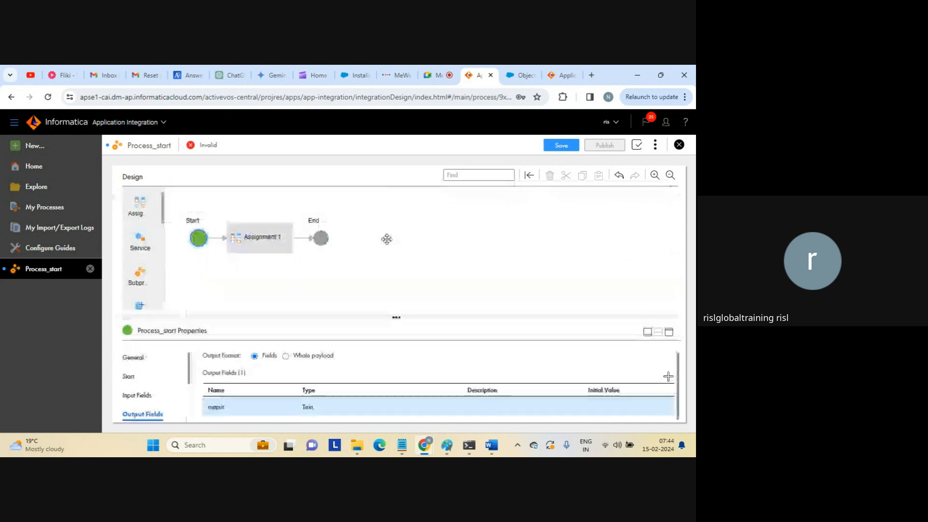
Make the Assignment step set output by Field from Current User.
{"action": "left_click", "coordinate": [280, 246]}
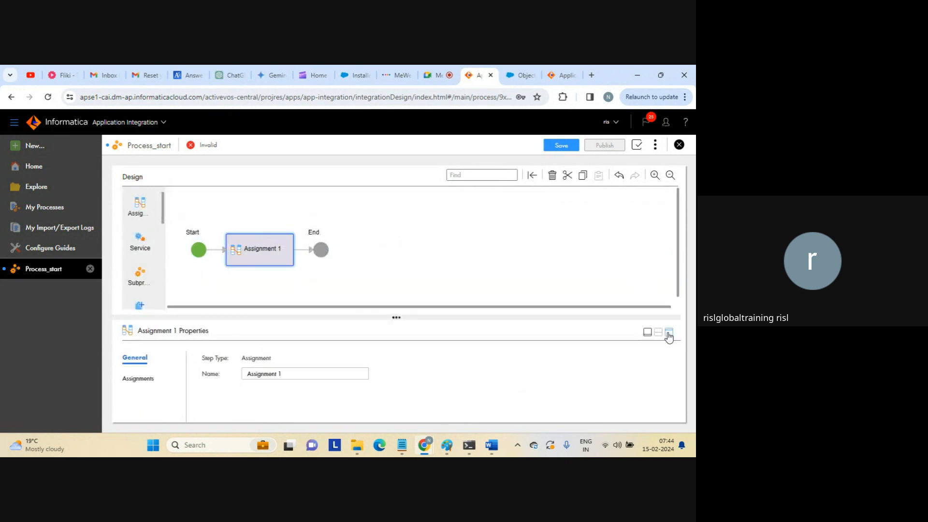
{"action": "left_click", "coordinate": [668, 335]}
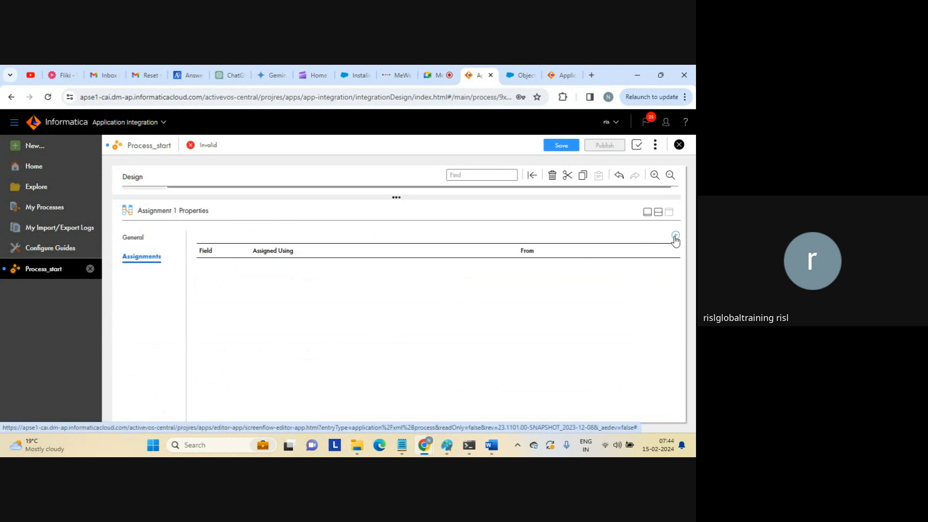
{"action": "left_click", "coordinate": [675, 235]}
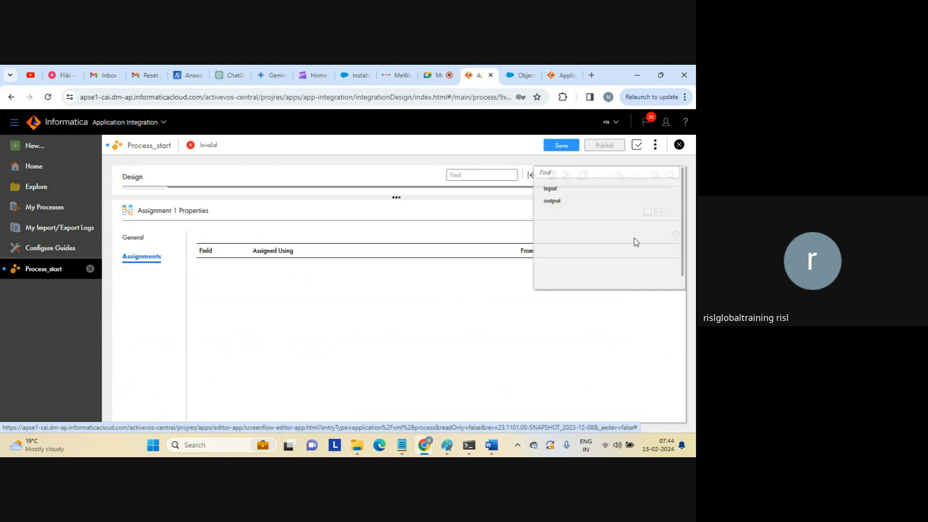
{"action": "left_click", "coordinate": [556, 203]}
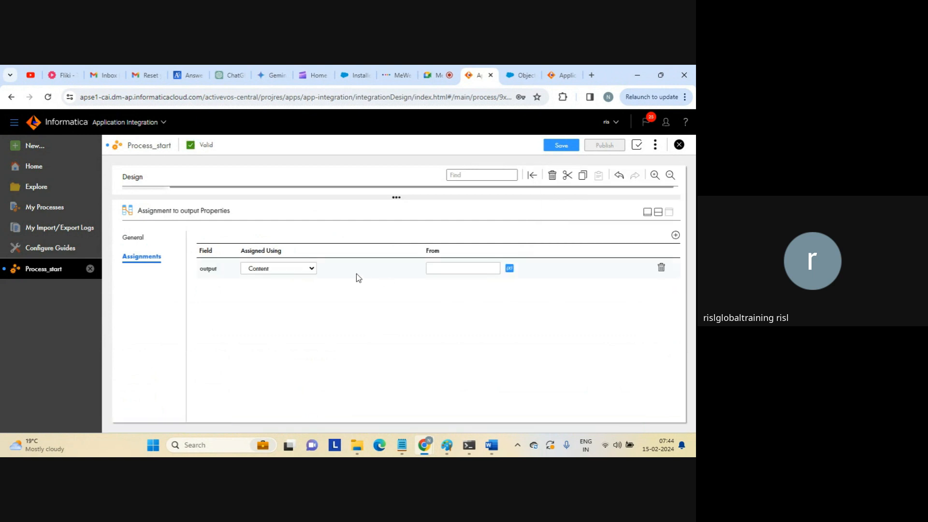
{"action": "left_click", "coordinate": [312, 269]}
{"action": "left_click", "coordinate": [267, 290]}
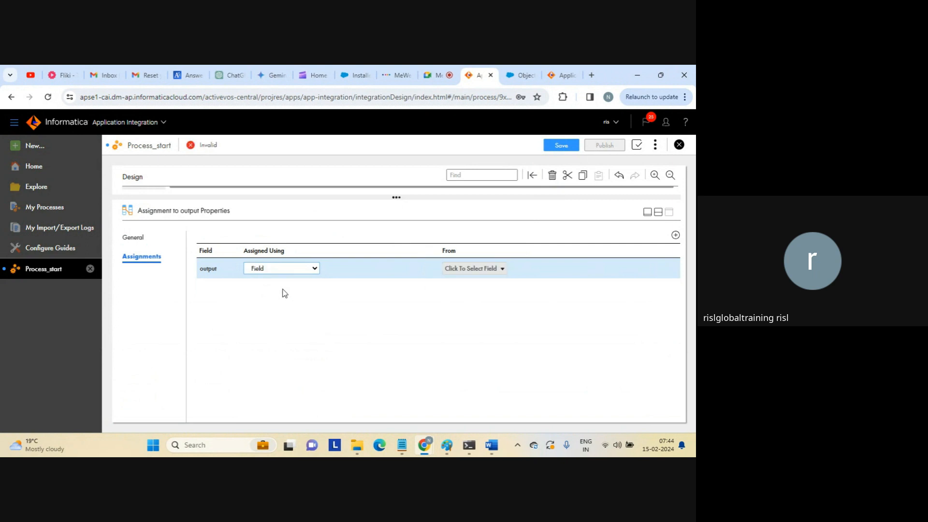
{"action": "left_click", "coordinate": [502, 269]}
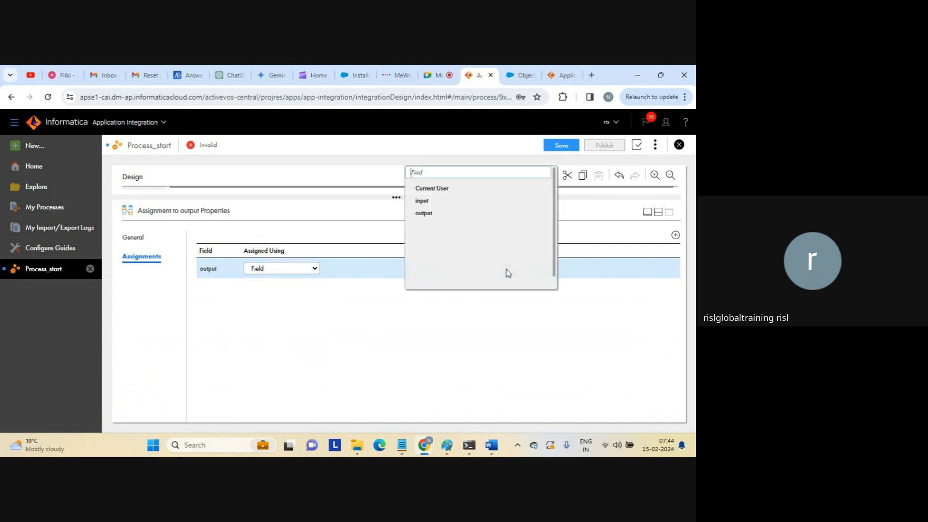
{"action": "left_click", "coordinate": [431, 188]}
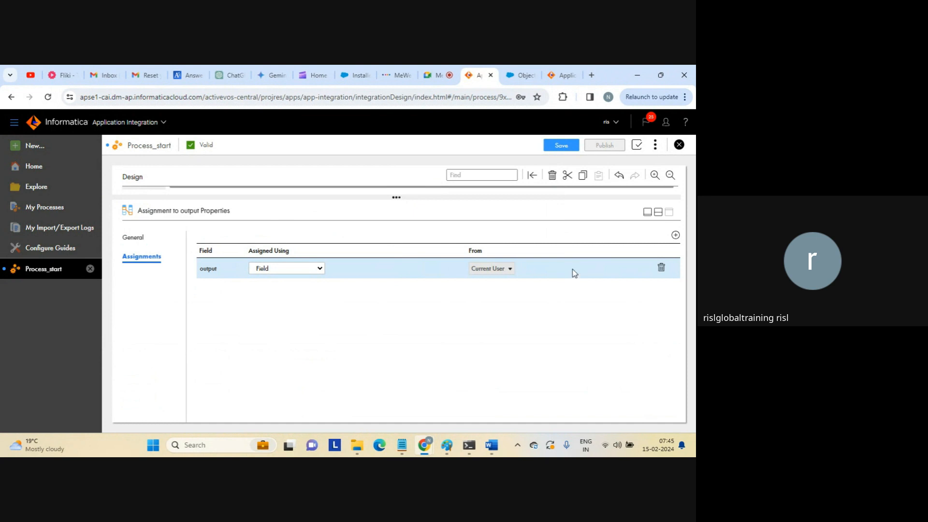
{"action": "left_click", "coordinate": [658, 213]}
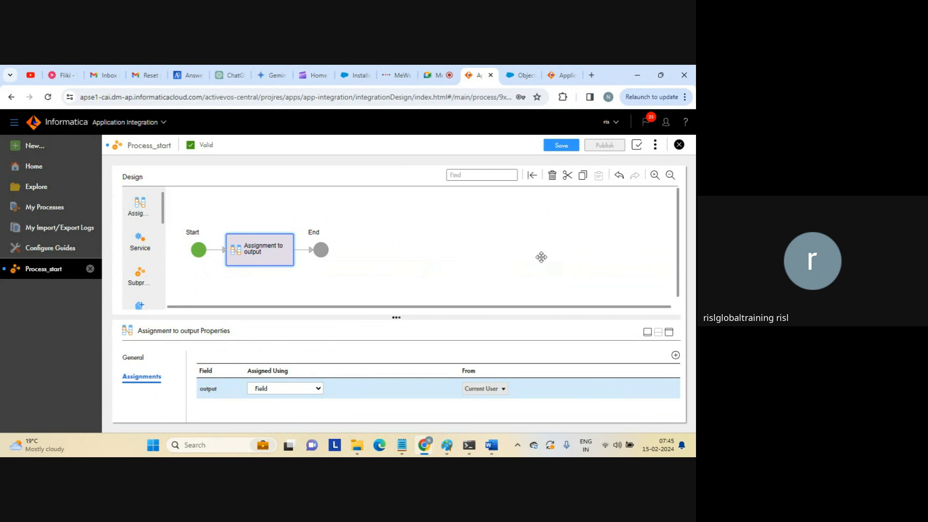
Save and republish Process_start, and copy its REST Service URL.
{"action": "left_click", "coordinate": [559, 147]}
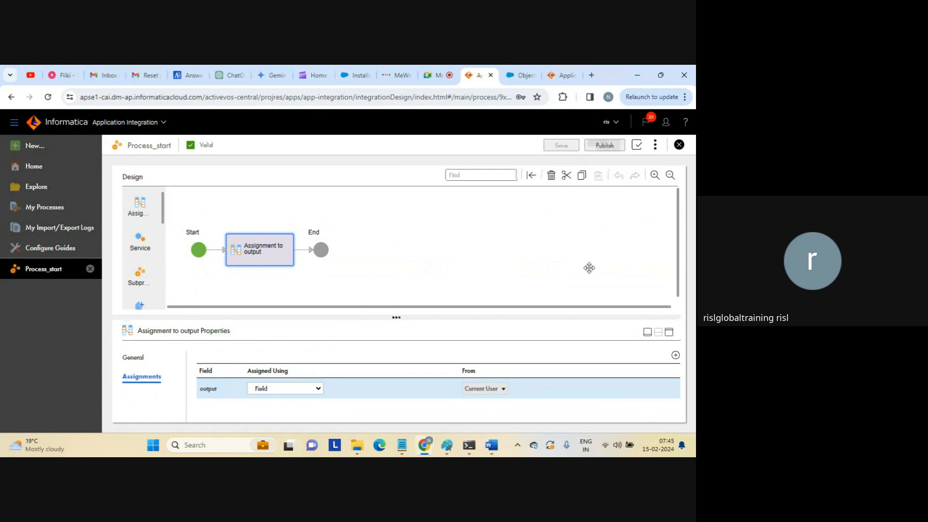
{"action": "left_click", "coordinate": [605, 145]}
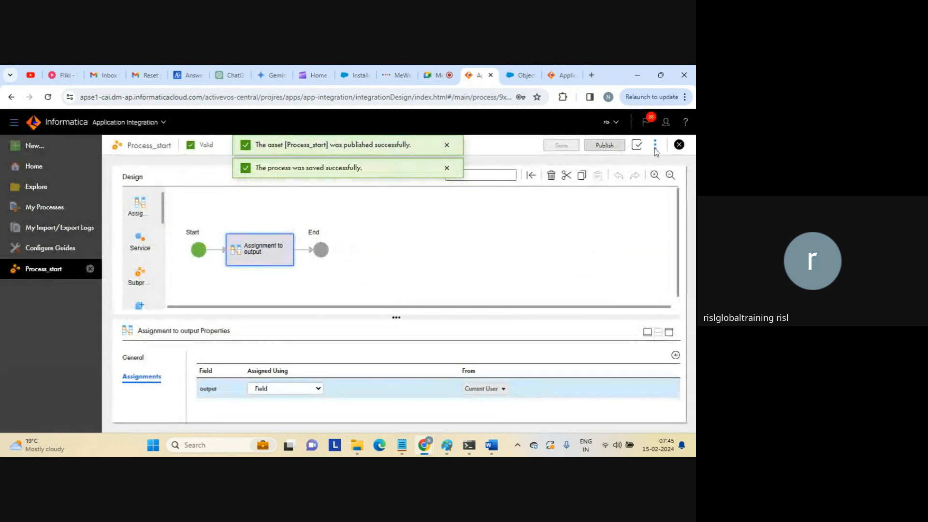
{"action": "left_click", "coordinate": [655, 146]}
{"action": "left_click", "coordinate": [607, 182]}
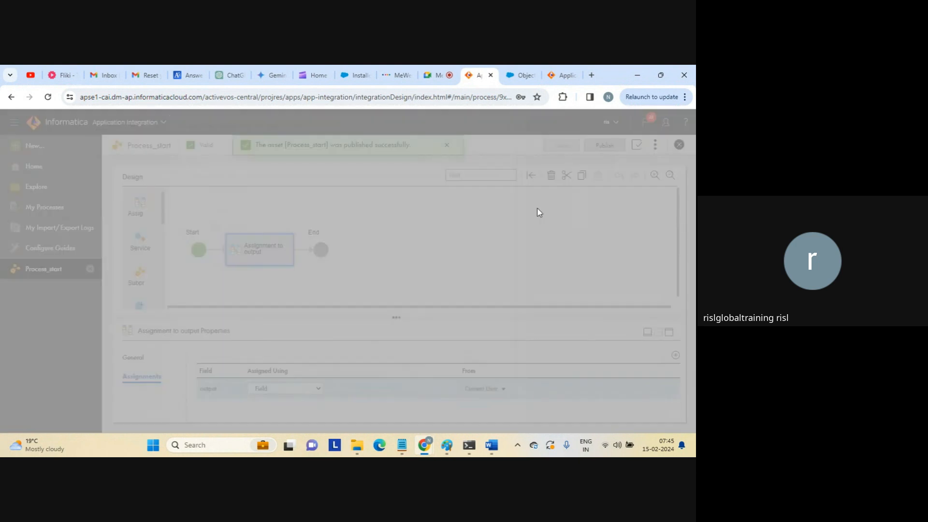
{"action": "left_click", "coordinate": [474, 357]}
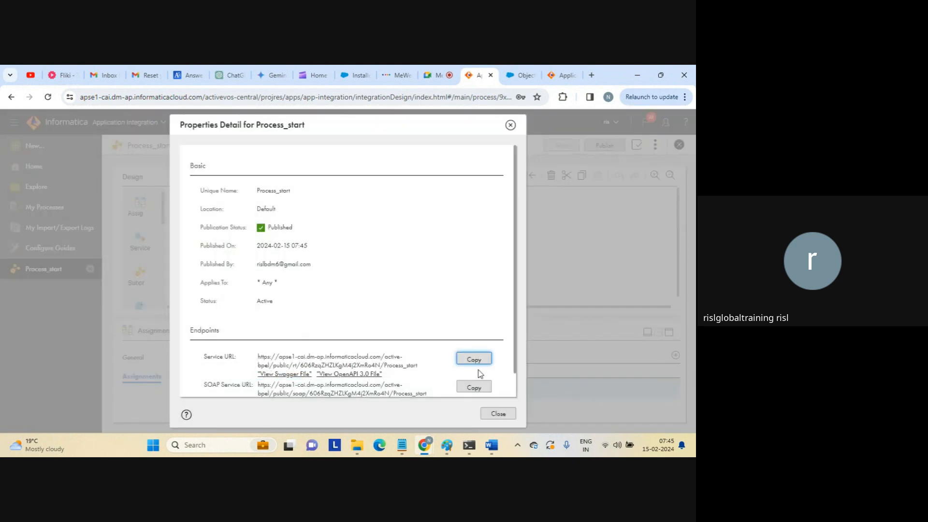
{"action": "left_click", "coordinate": [493, 409]}
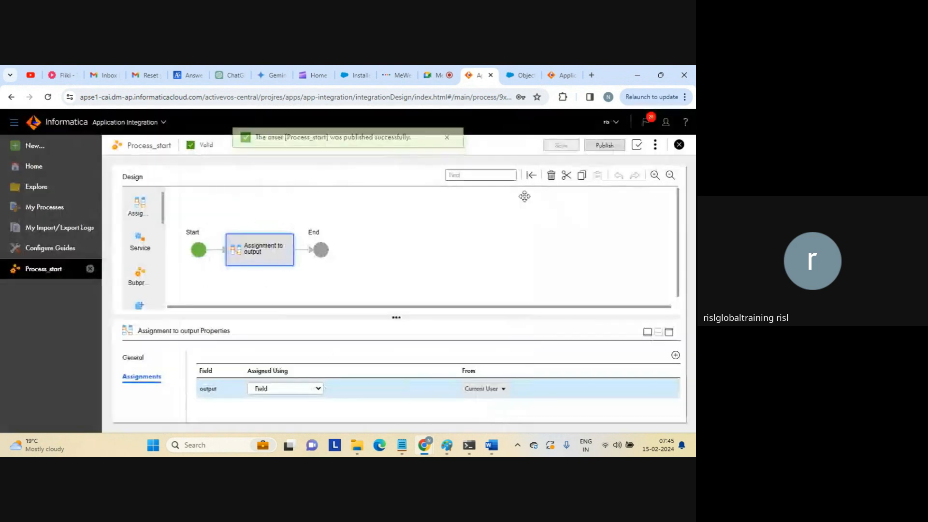
{"action": "left_click", "coordinate": [591, 76]}
Load the service URL and confirm it returns {"output":"anonymous"}.
{"action": "key", "text": "ctrl+v"}
{"action": "key", "text": "Return"}
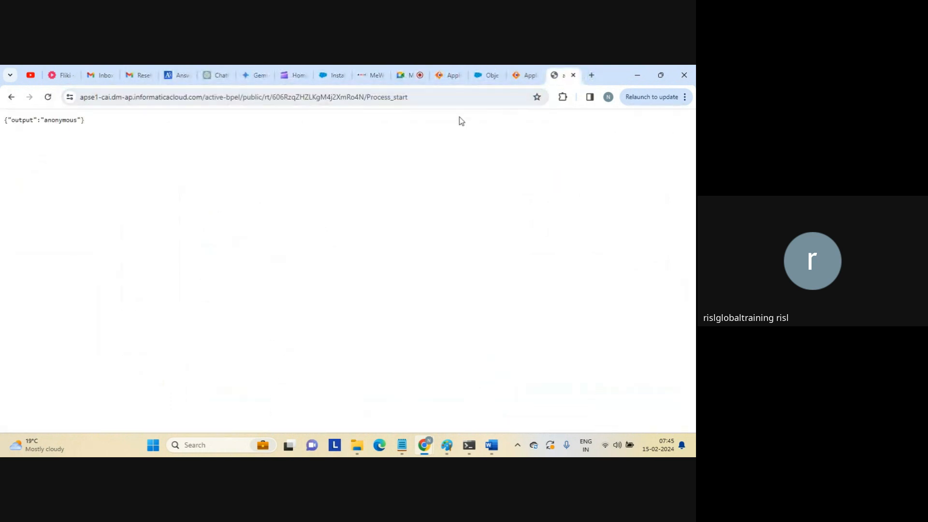
{"action": "double_click", "coordinate": [32, 117]}
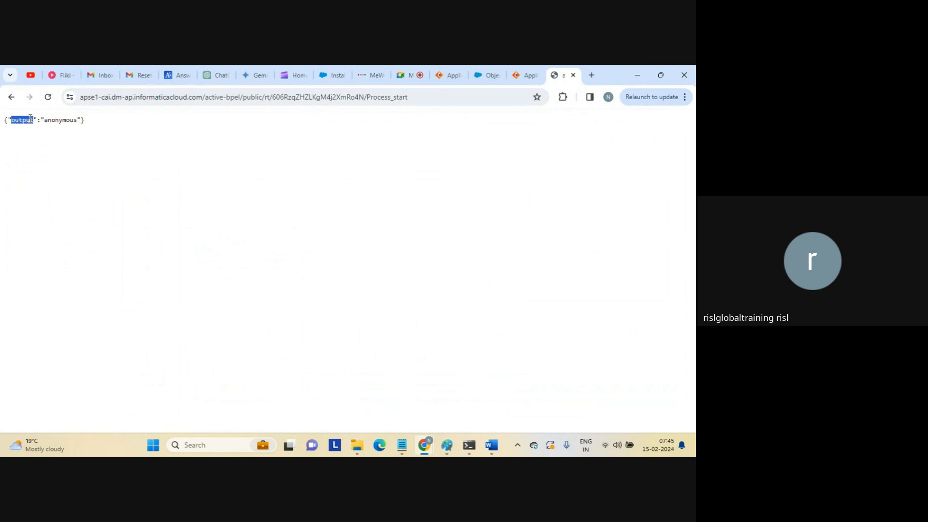
{"action": "double_click", "coordinate": [60, 120]}
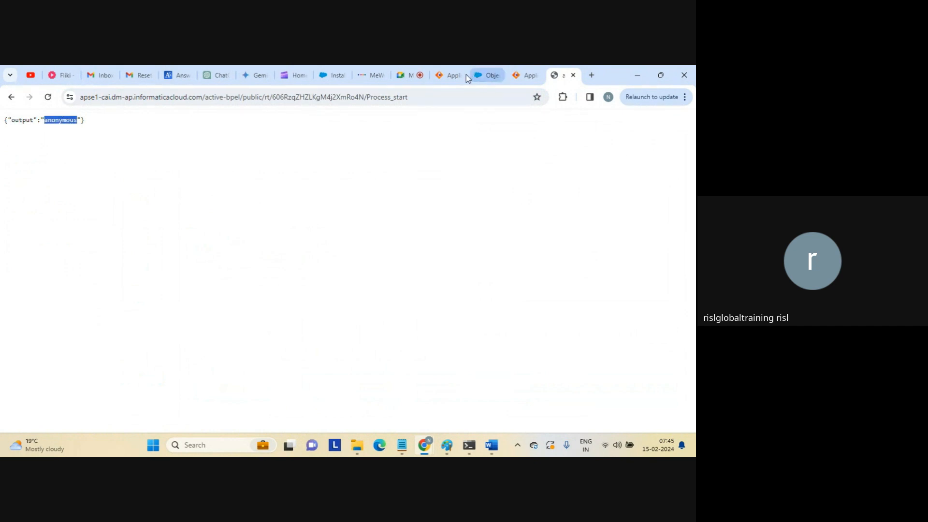
{"action": "left_click", "coordinate": [447, 75]}
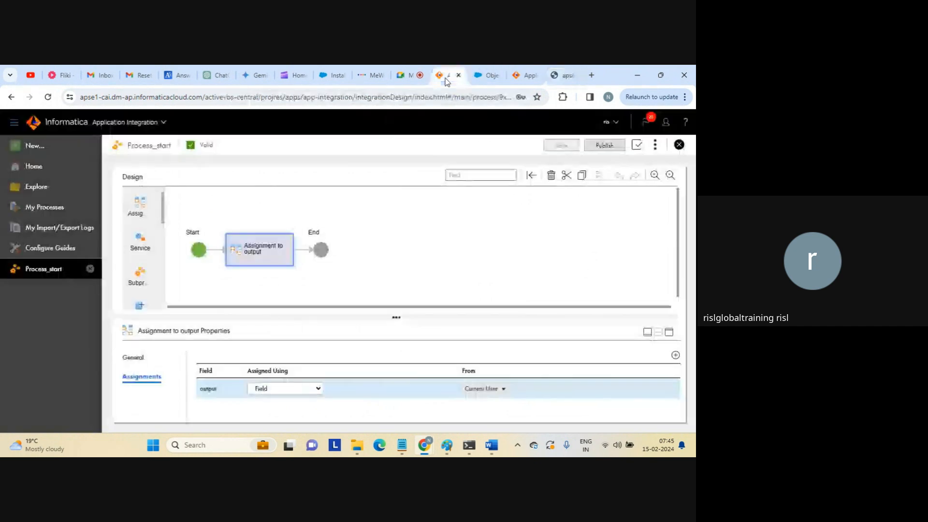
Review the Start step's REST/SOAP binding and anonymous access settings.
{"action": "left_click", "coordinate": [199, 250]}
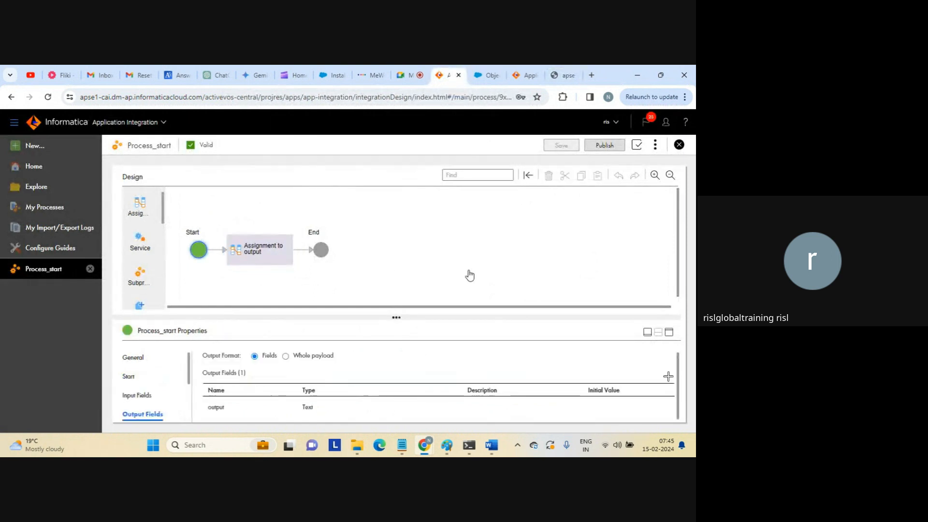
{"action": "left_click", "coordinate": [669, 332]}
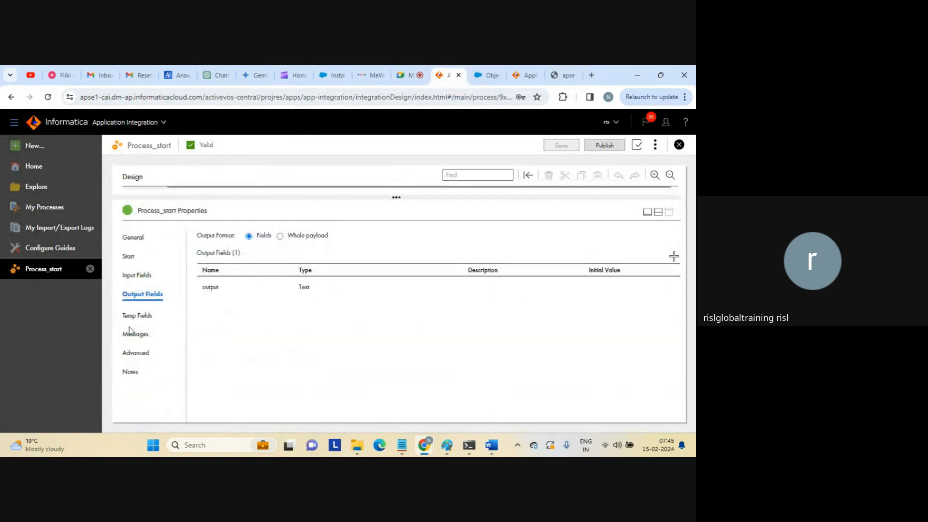
{"action": "left_click", "coordinate": [130, 256]}
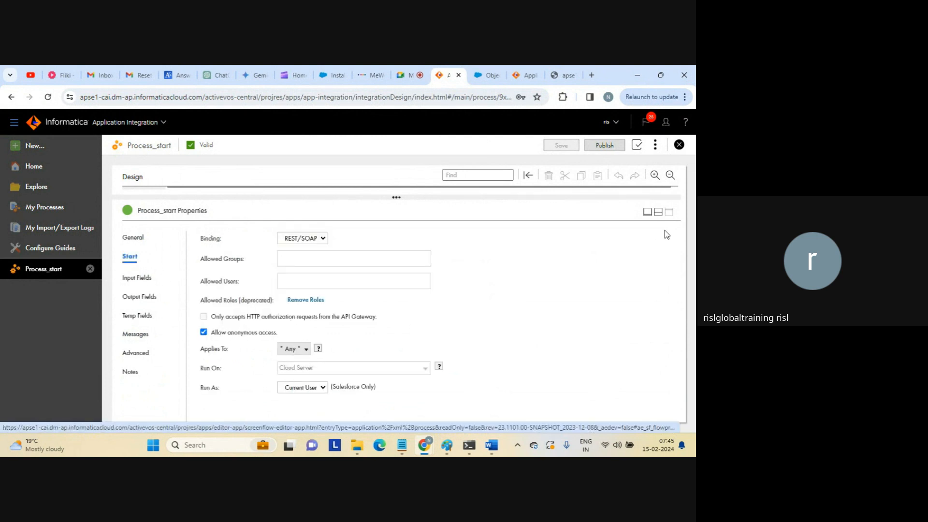
{"action": "left_click", "coordinate": [656, 213]}
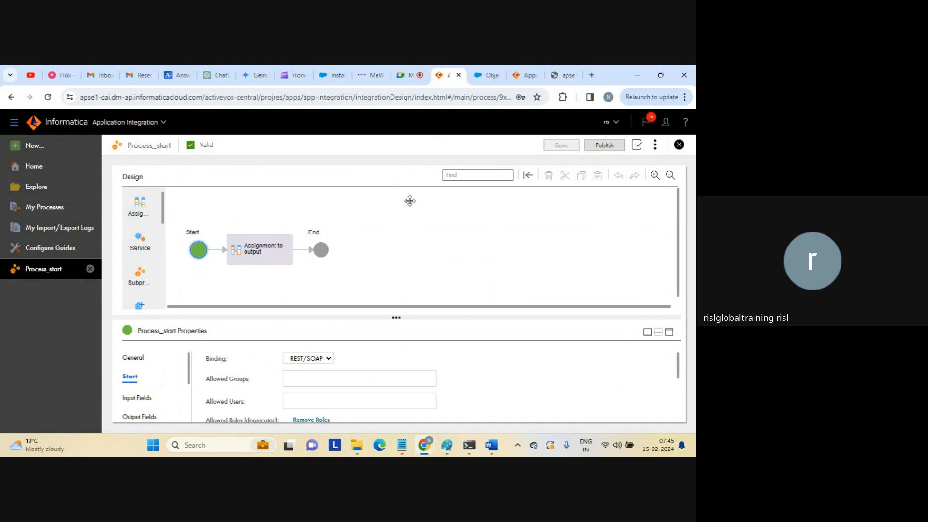
{"action": "left_click", "coordinate": [277, 249]}
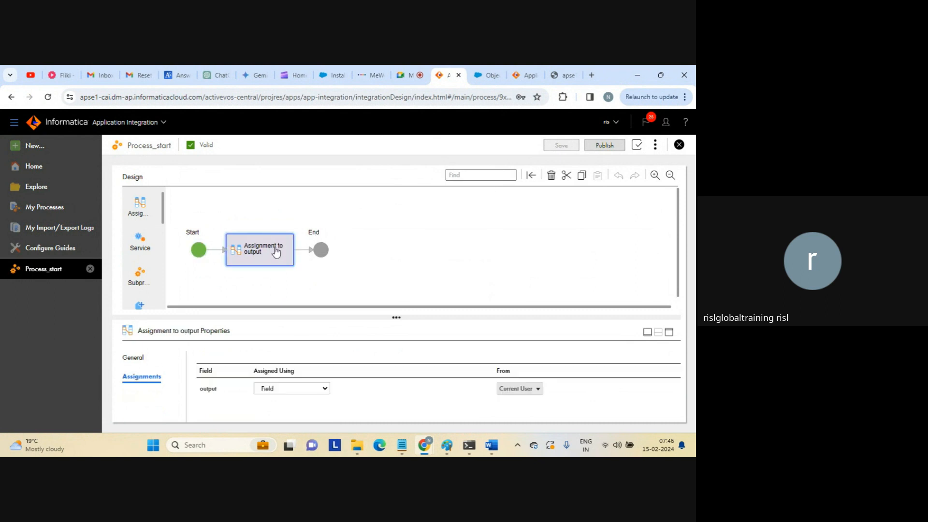
In Assignment to output, set the output row's source to the input field.
{"action": "left_click", "coordinate": [669, 332]}
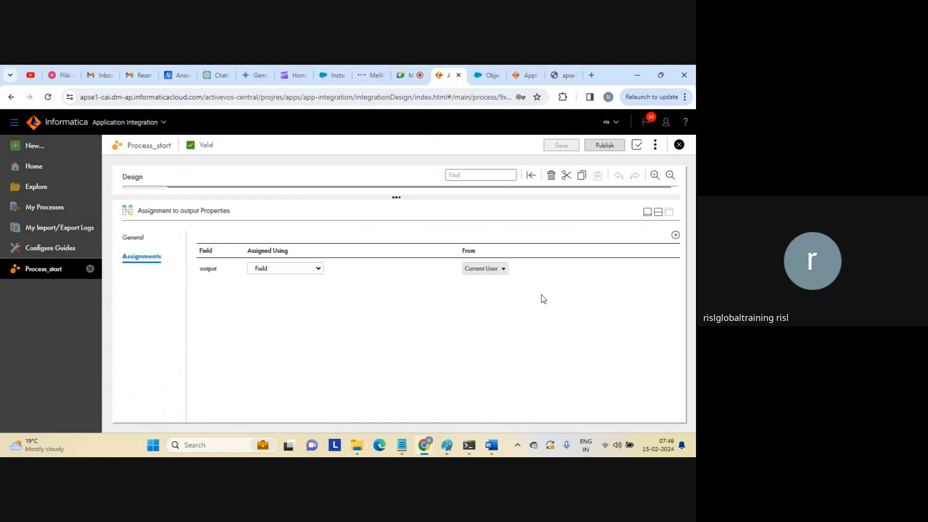
{"action": "left_click", "coordinate": [510, 272]}
{"action": "left_click", "coordinate": [510, 269]}
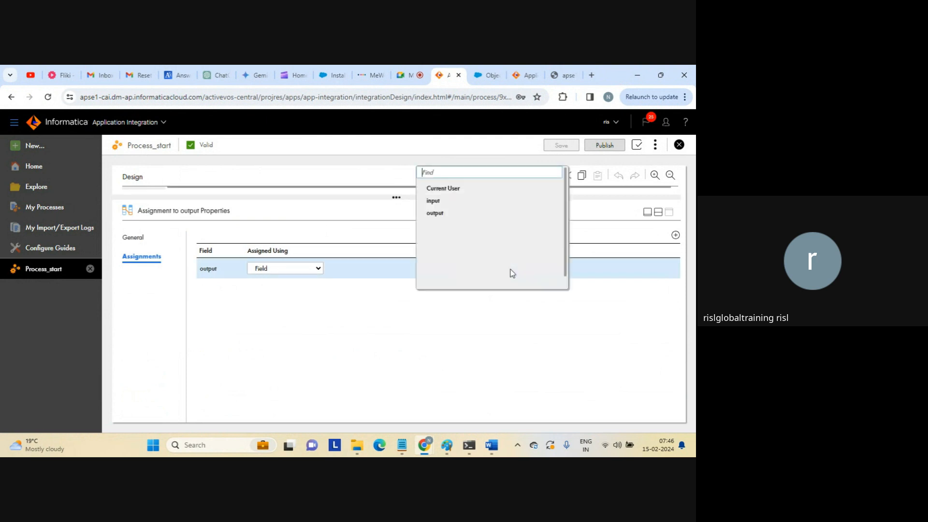
{"action": "left_click", "coordinate": [432, 202]}
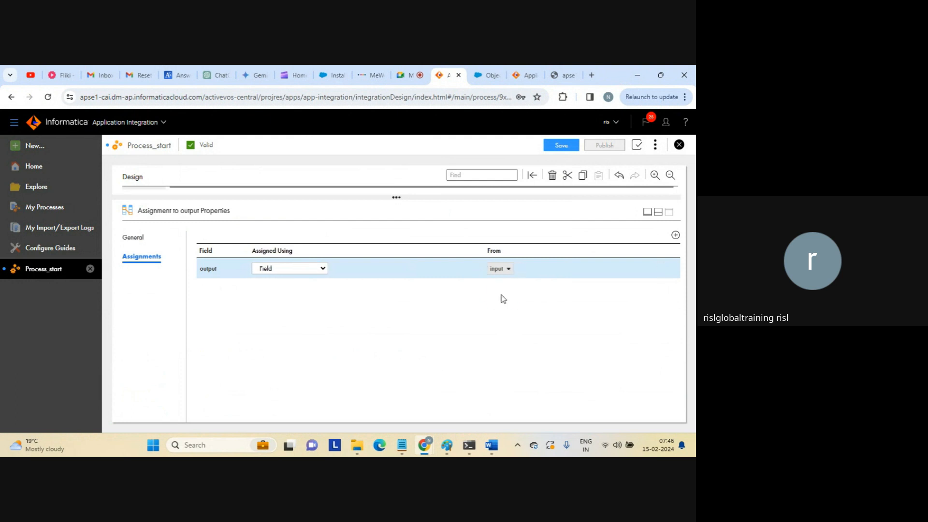
Check the Start step's input fields, then save Process_start.
{"action": "left_click", "coordinate": [658, 213]}
{"action": "left_click", "coordinate": [198, 250]}
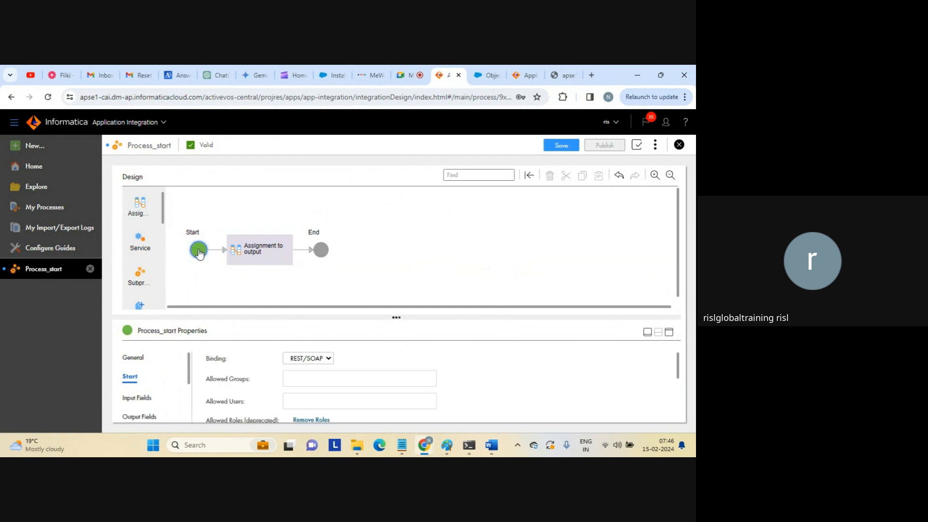
{"action": "left_click", "coordinate": [139, 396]}
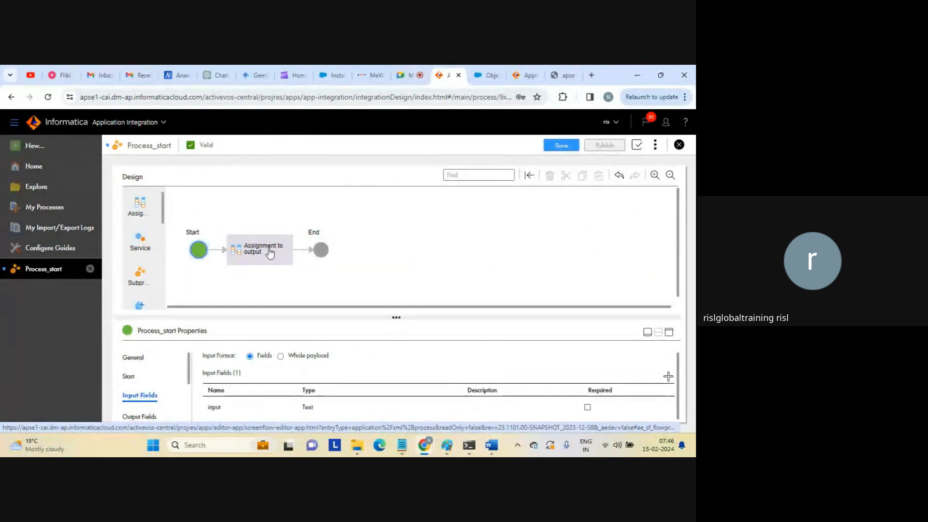
{"action": "left_click", "coordinate": [270, 252]}
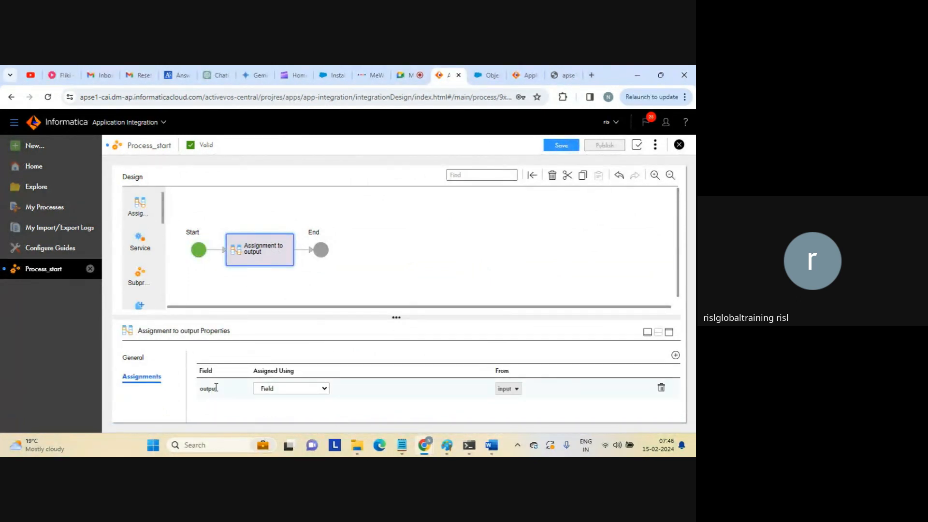
{"action": "left_click", "coordinate": [555, 265]}
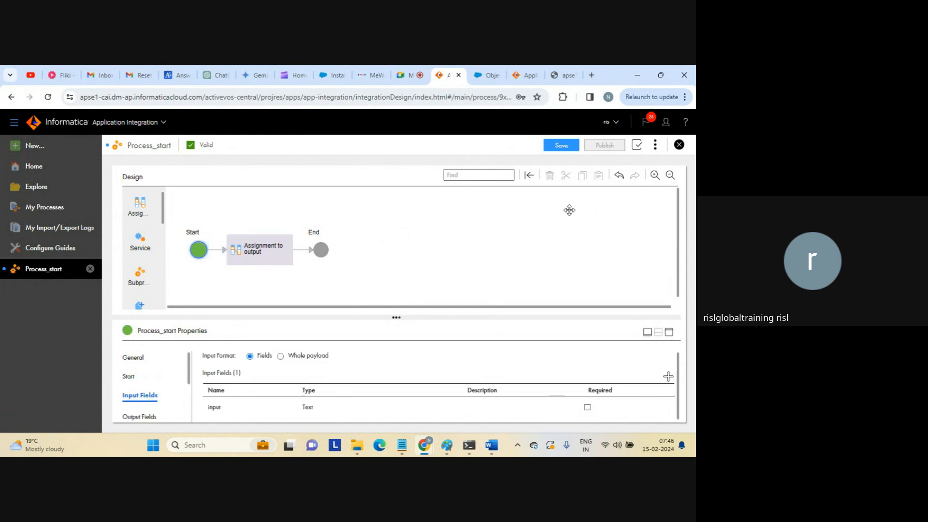
{"action": "left_click", "coordinate": [561, 146]}
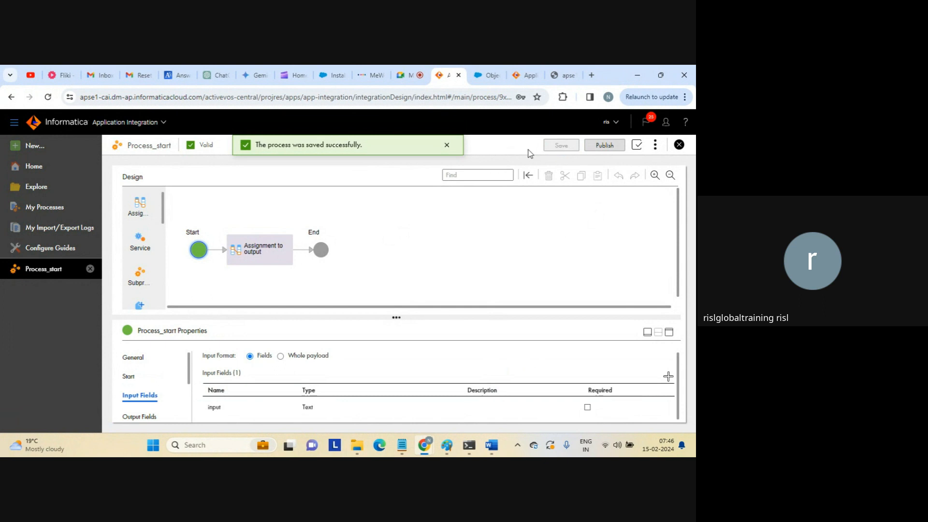
Publish Process_start and copy its REST service URL from Properties Detail.
{"action": "left_click", "coordinate": [601, 145]}
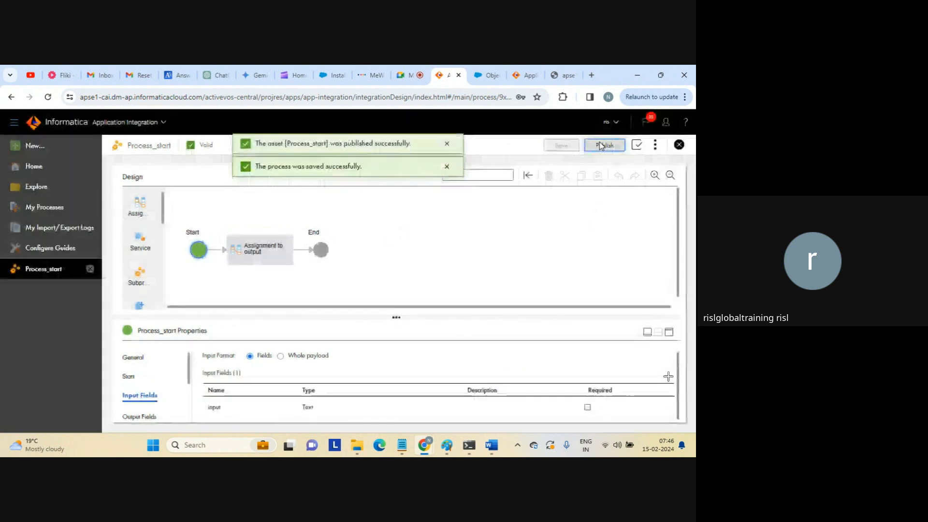
{"action": "left_click", "coordinate": [654, 147]}
{"action": "left_click", "coordinate": [621, 184]}
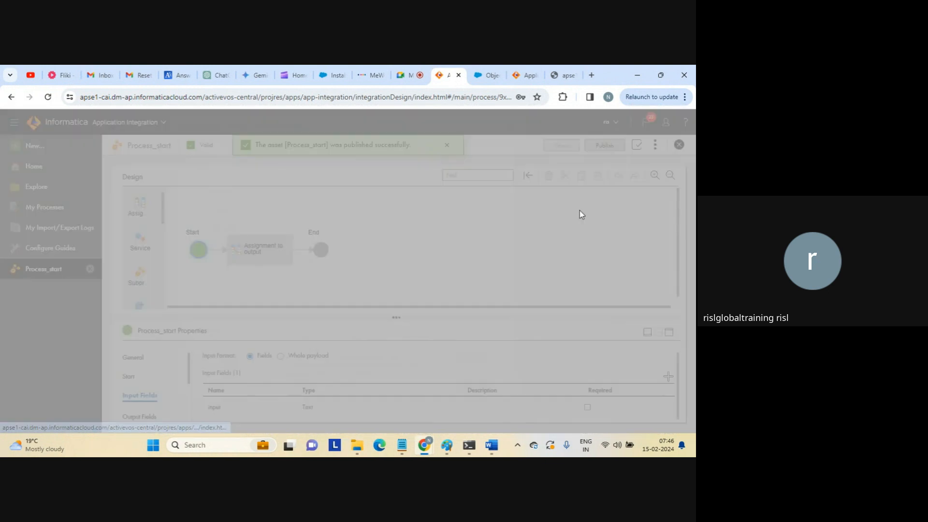
{"action": "left_click", "coordinate": [474, 360]}
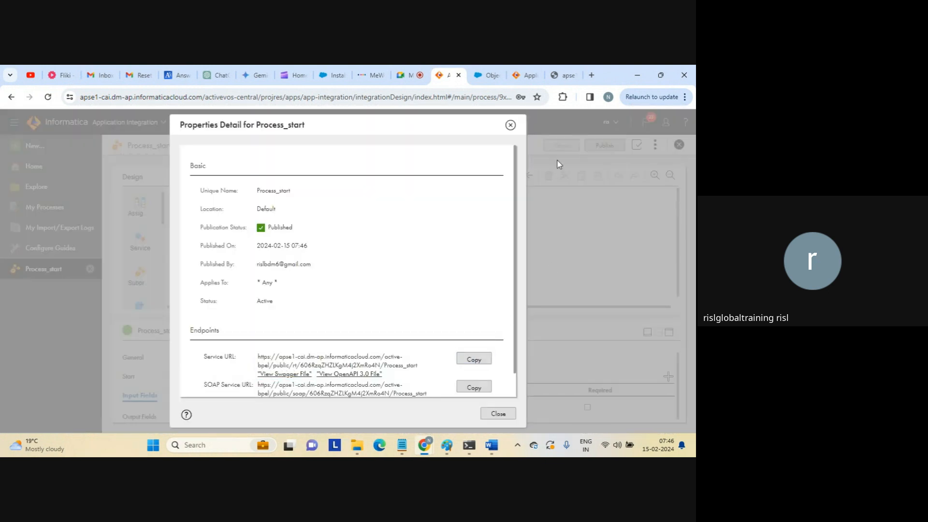
Close the old endpoint test tab and start a fresh browser tab.
{"action": "left_click", "coordinate": [564, 75]}
{"action": "left_click", "coordinate": [573, 75]}
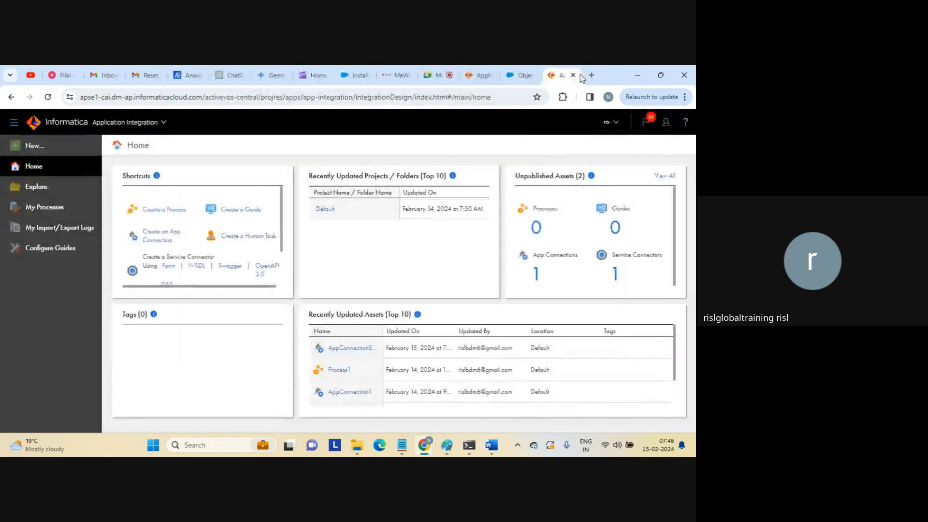
{"action": "left_click", "coordinate": [592, 76]}
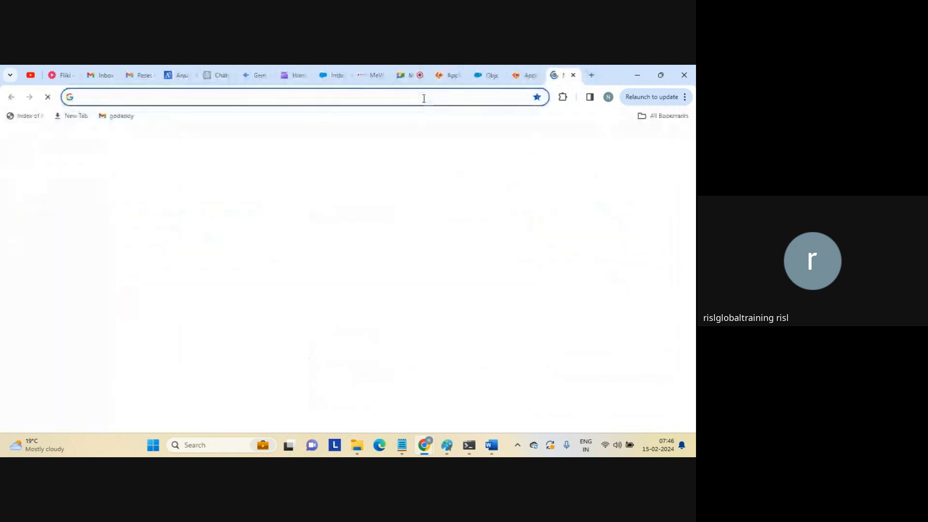
Load the service URL with '/?input=test' appended to call the endpoint.
{"action": "key", "text": "ctrl+v"}
{"action": "key", "text": "Return"}
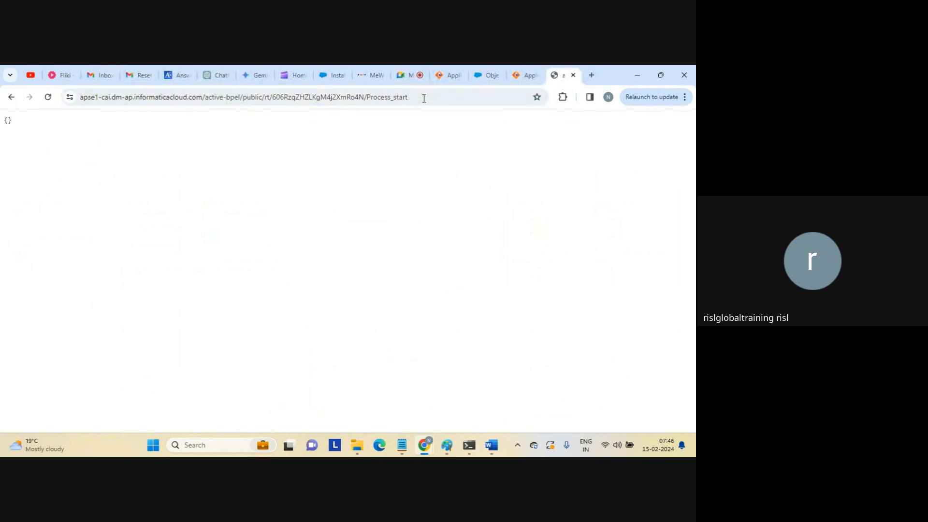
{"action": "left_click", "coordinate": [423, 99]}
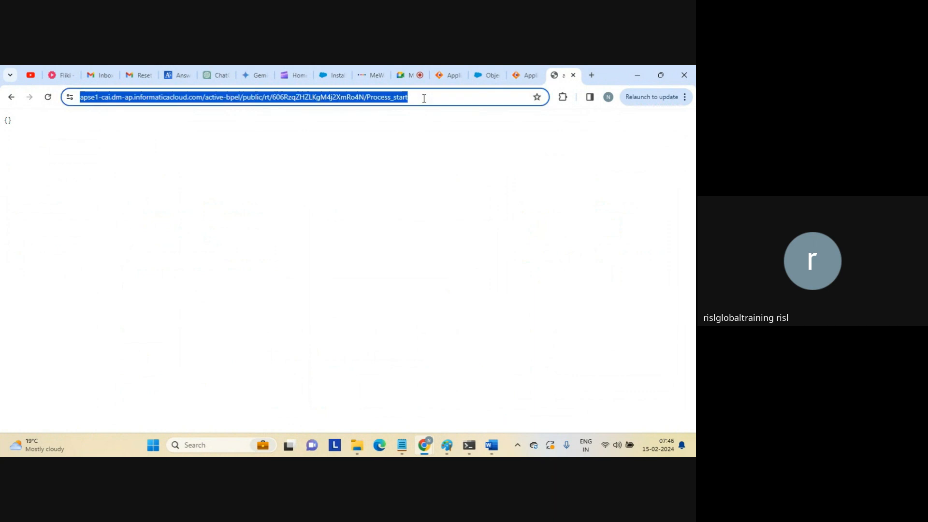
{"action": "left_click", "coordinate": [424, 99]}
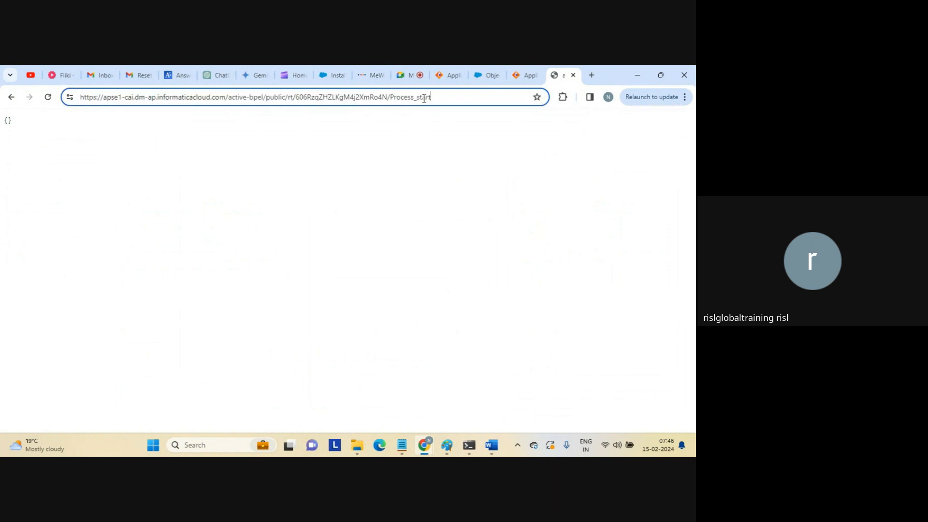
{"action": "type", "text": "/"}
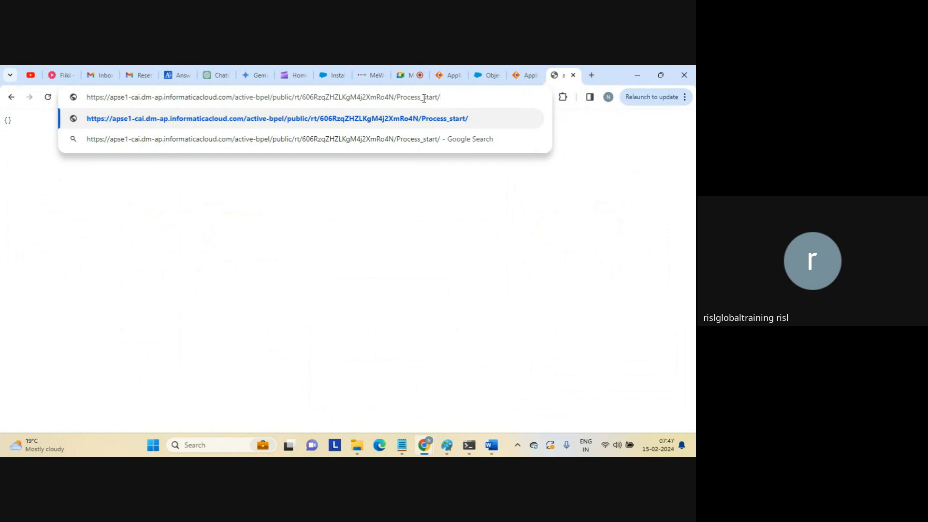
{"action": "type", "text": "?input"}
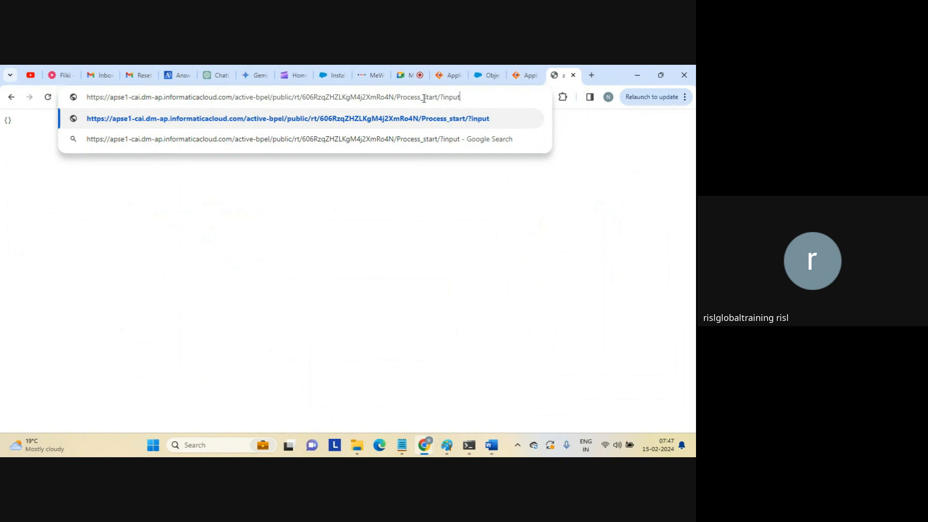
{"action": "type", "text": "=test"}
{"action": "key", "text": "Return"}
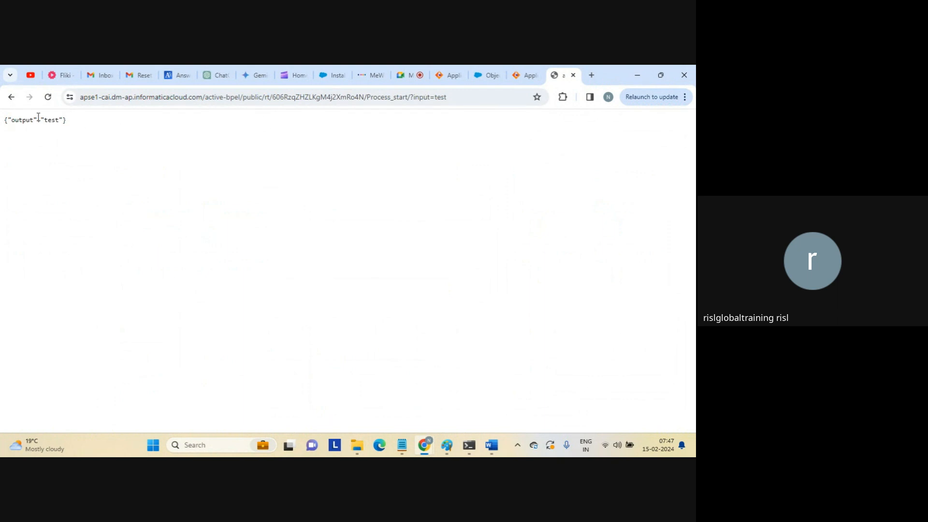
Compare the returned {"output":"test"} response with the test value in the URL.
{"action": "left_click_drag", "start_coordinate": [12, 120], "coordinate": [70, 127]}
{"action": "left_click", "coordinate": [71, 127]}
{"action": "double_click", "coordinate": [432, 96]}
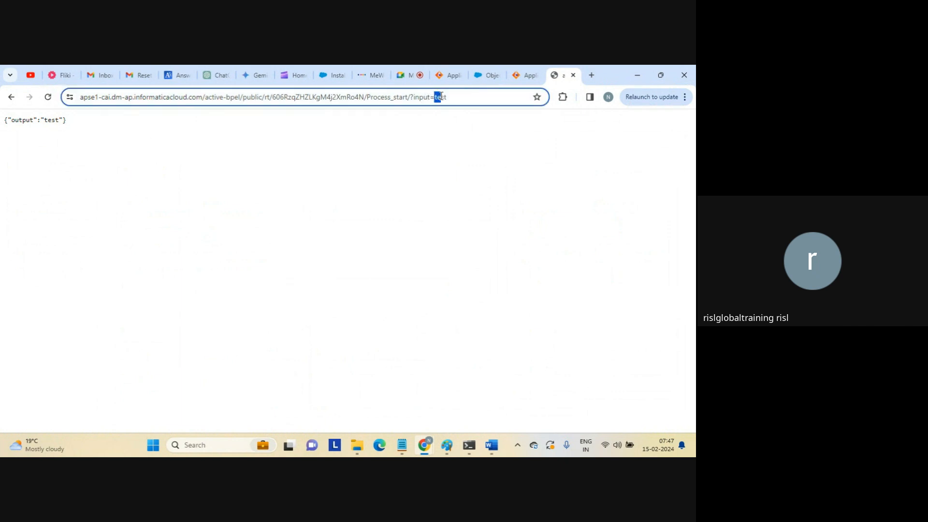
{"action": "double_click", "coordinate": [28, 120]}
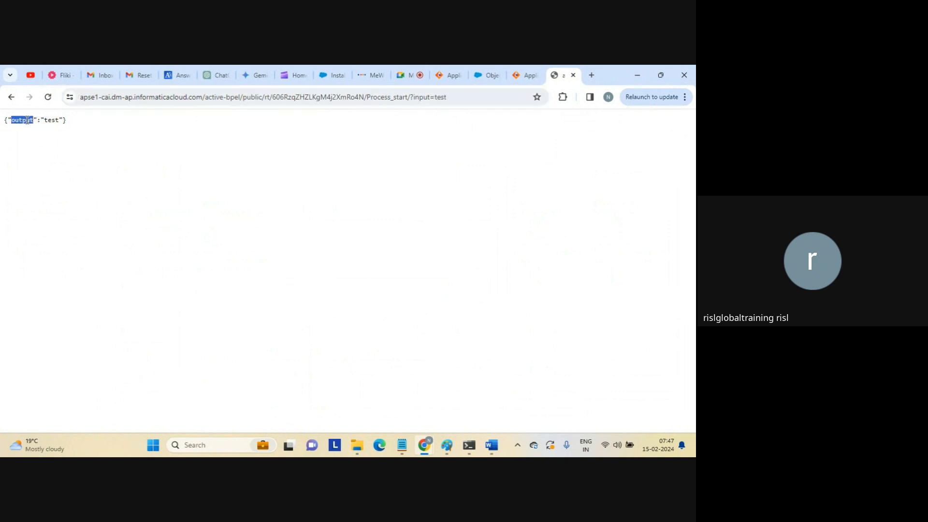
{"action": "left_click", "coordinate": [210, 173]}
{"action": "left_click", "coordinate": [466, 97]}
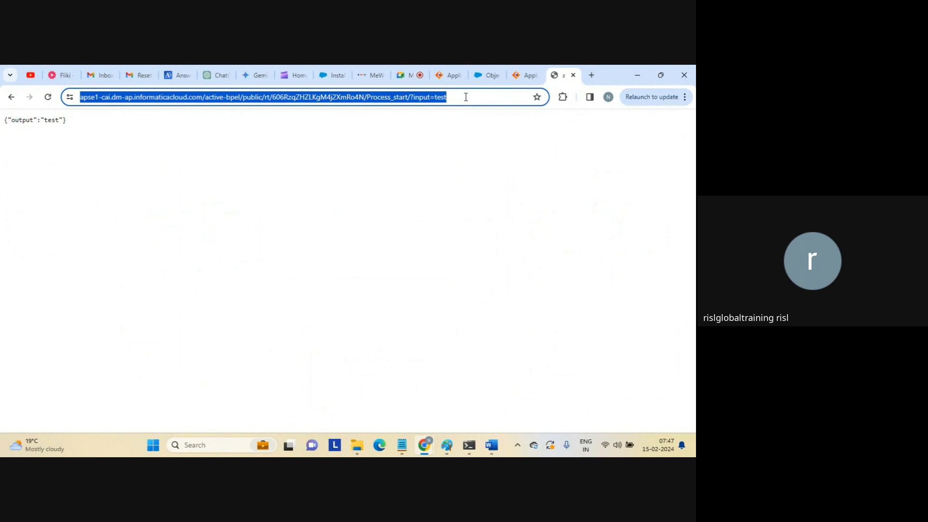
{"action": "left_click", "coordinate": [466, 97]}
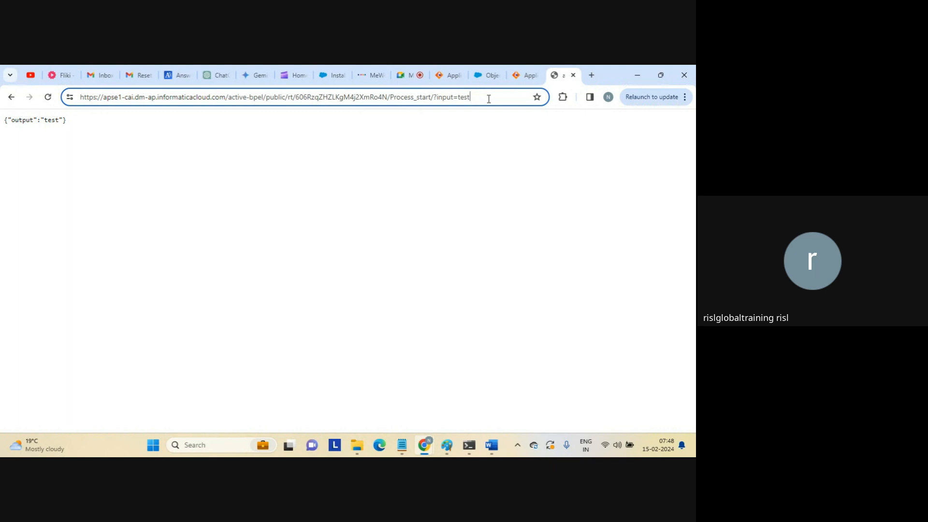
{"action": "key", "text": "ctrl+shift+Left"}
{"action": "key", "text": "ctrl+a"}
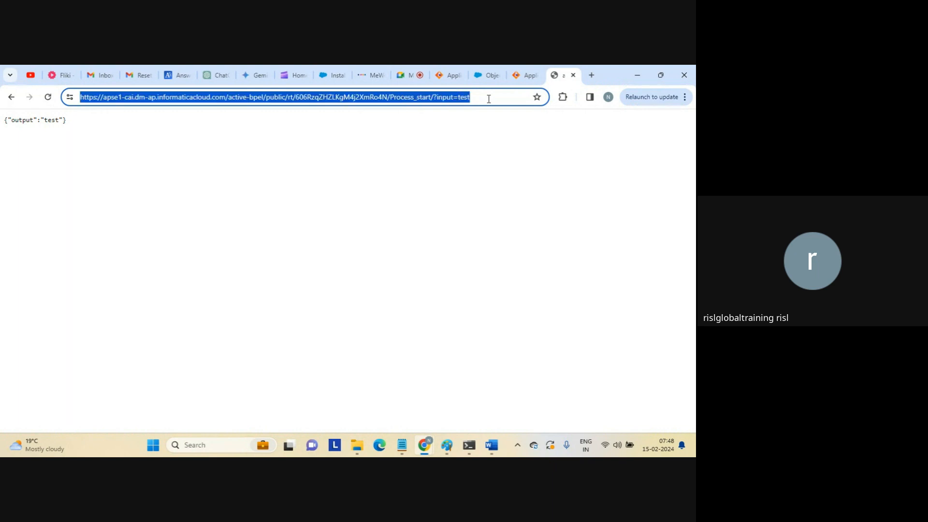
{"action": "key", "text": "End"}
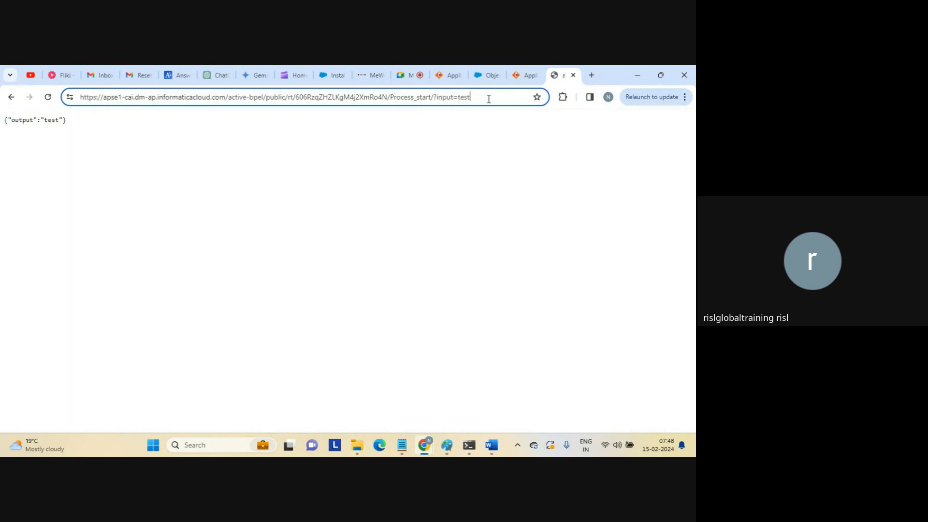
Close the extra Application Integration tab.
{"action": "left_click", "coordinate": [521, 77]}
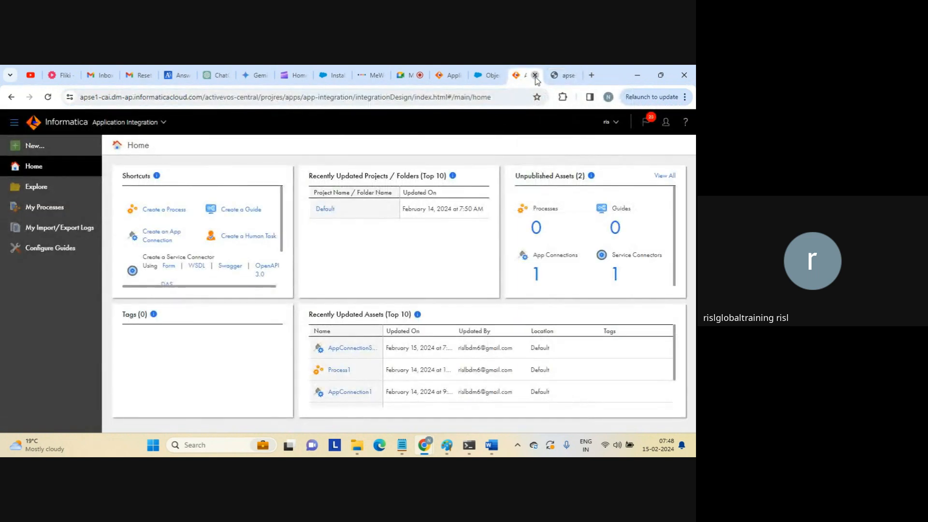
{"action": "left_click", "coordinate": [537, 75]}
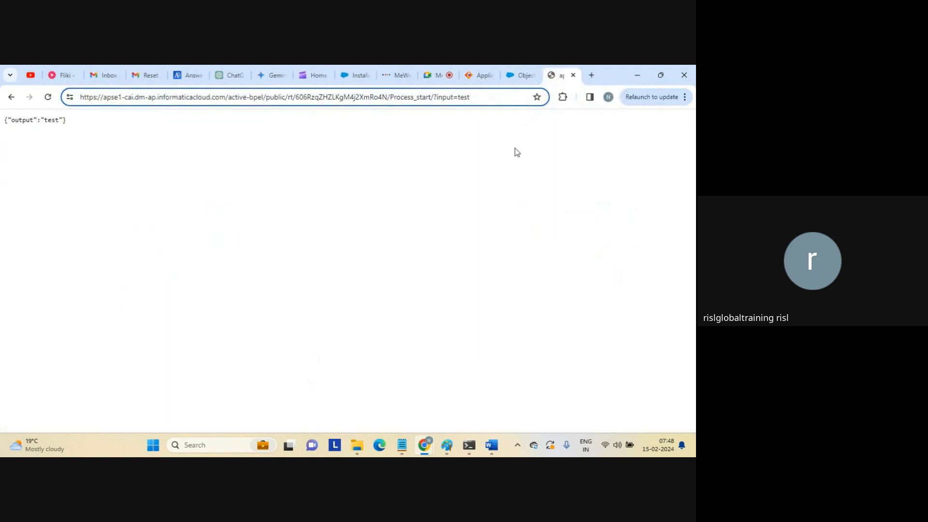
{"action": "left_click", "coordinate": [399, 169]}
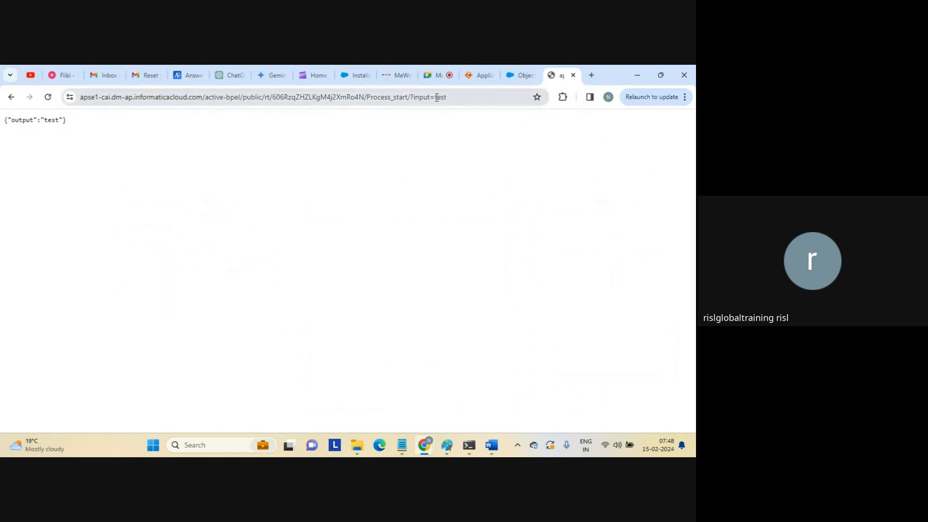
Highlight the ?input parameter and its test value in the endpoint URL.
{"action": "left_click", "coordinate": [421, 95]}
{"action": "left_click", "coordinate": [421, 95]}
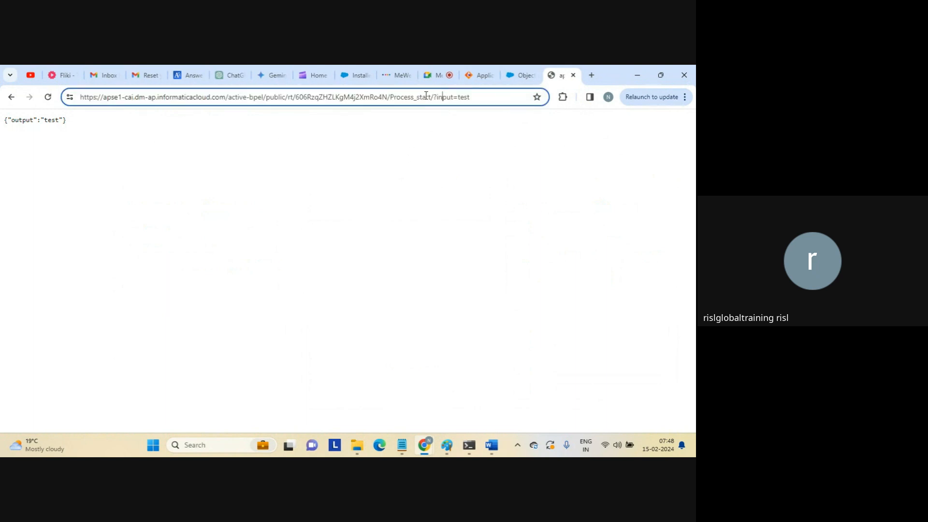
{"action": "left_click_drag", "start_coordinate": [435, 97], "coordinate": [454, 98]}
{"action": "left_click_drag", "start_coordinate": [457, 97], "coordinate": [473, 98]}
Try assigning output by Formula, browsing the expression editor, then cancel it.
{"action": "left_click", "coordinate": [484, 72]}
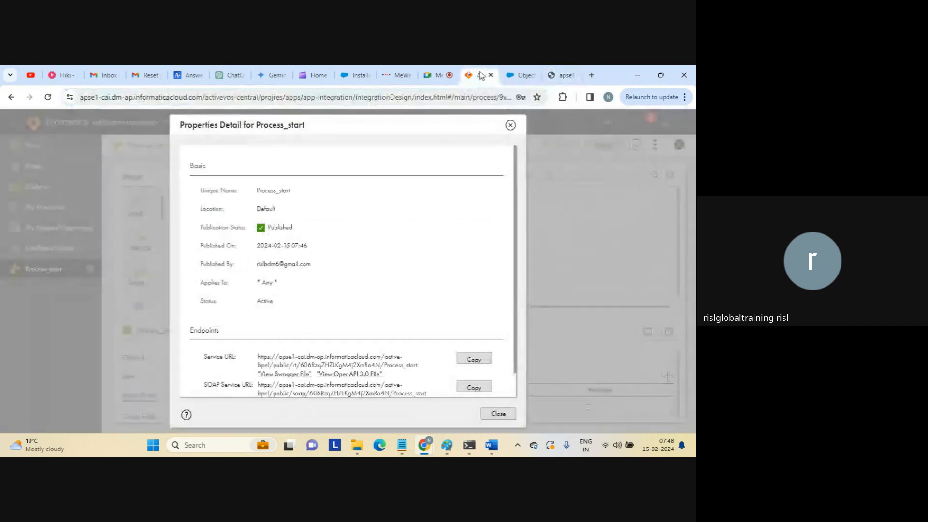
{"action": "left_click", "coordinate": [498, 413]}
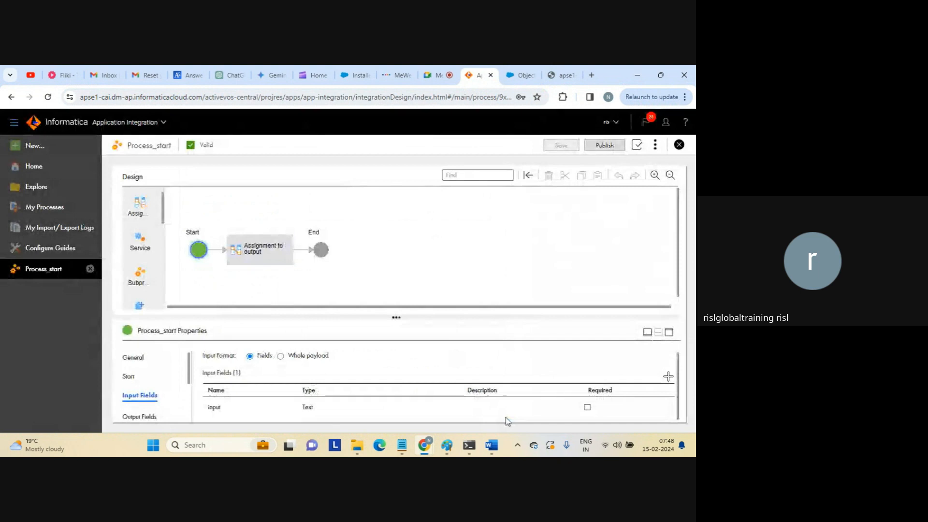
{"action": "left_click", "coordinate": [281, 257]}
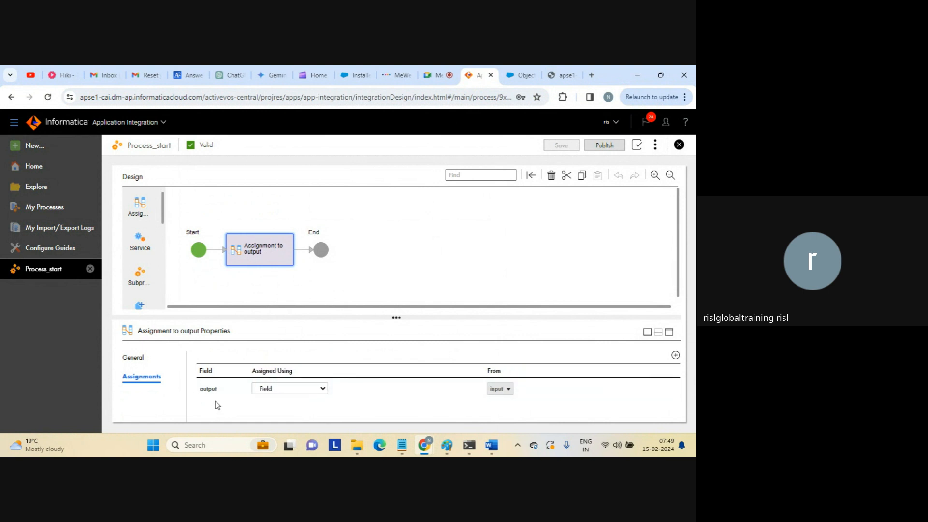
{"action": "left_click", "coordinate": [324, 390]}
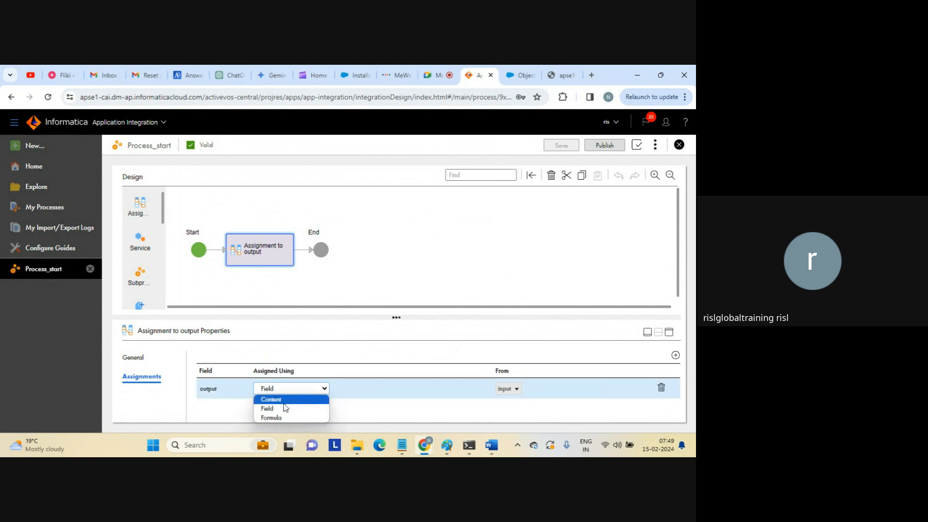
{"action": "left_click", "coordinate": [272, 418]}
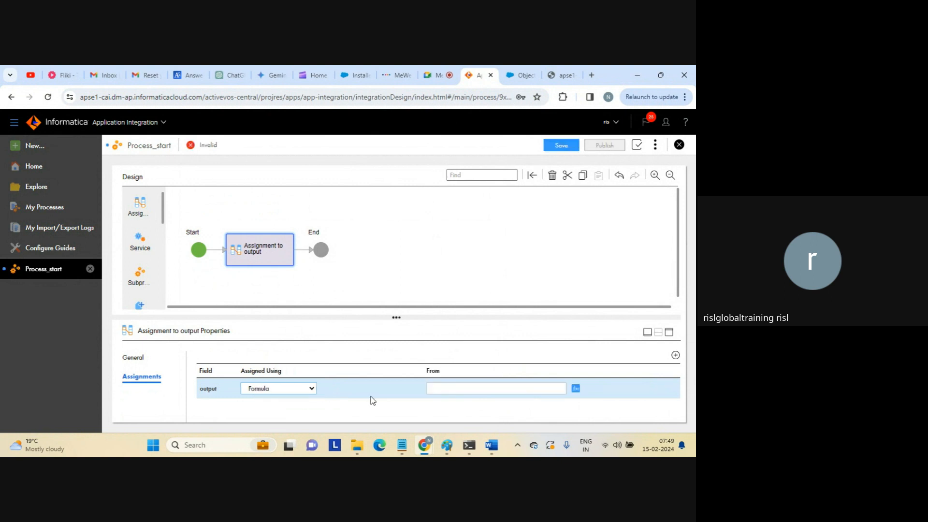
{"action": "left_click", "coordinate": [576, 389]}
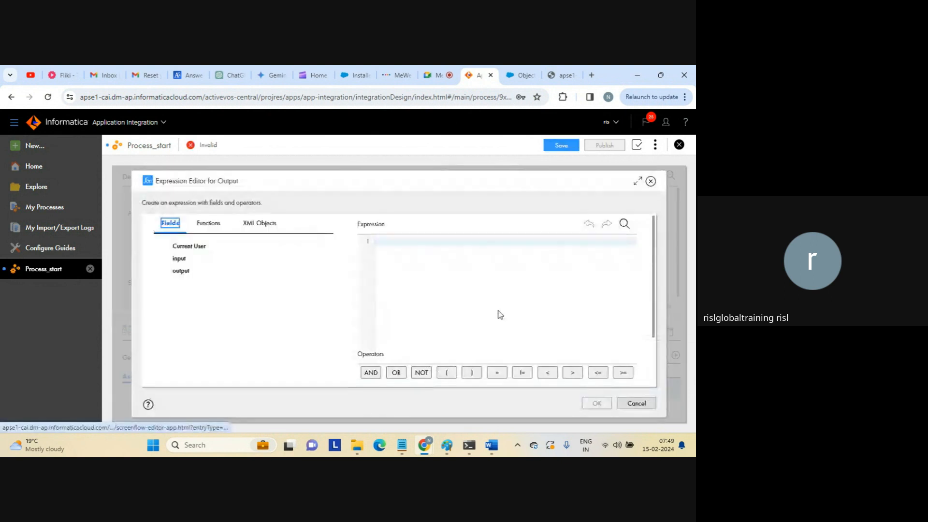
{"action": "left_click", "coordinate": [209, 224]}
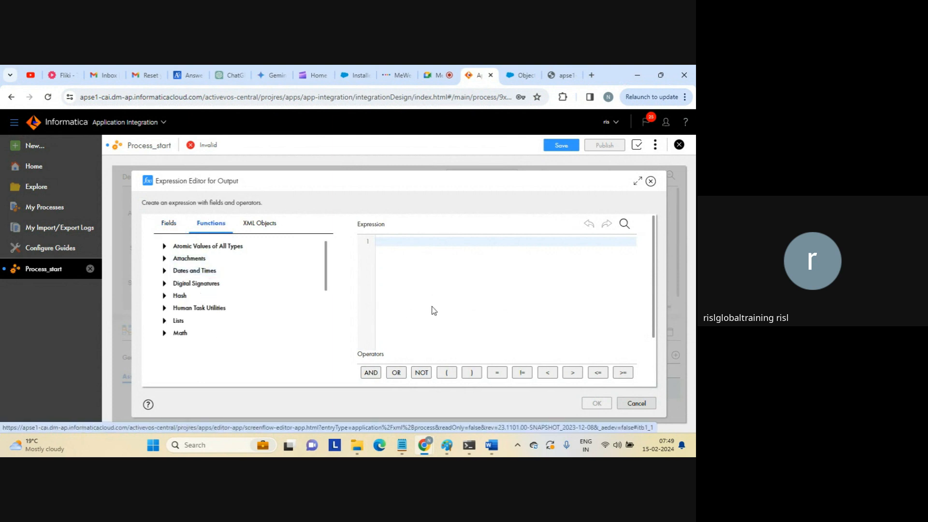
{"action": "left_click", "coordinate": [637, 403]}
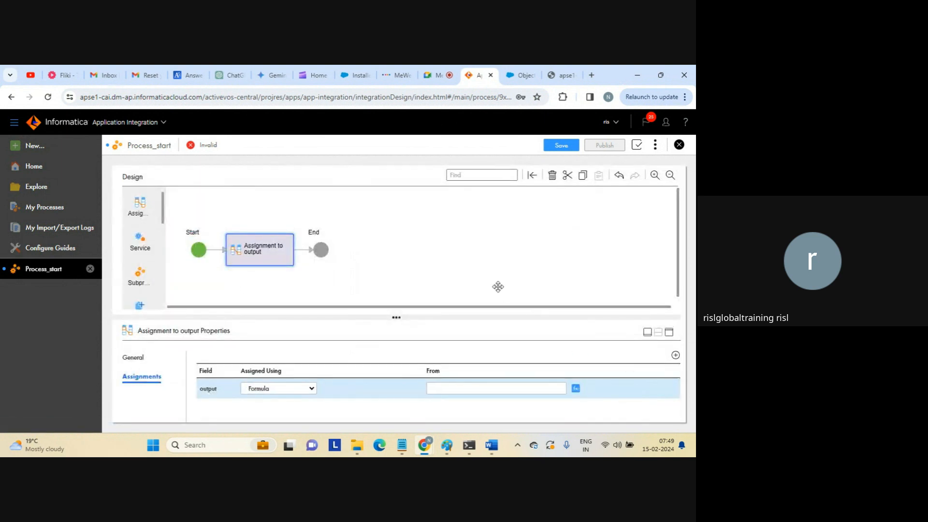
Set Assignment to output back to Field, taking output from input.
{"action": "left_click", "coordinate": [313, 388]}
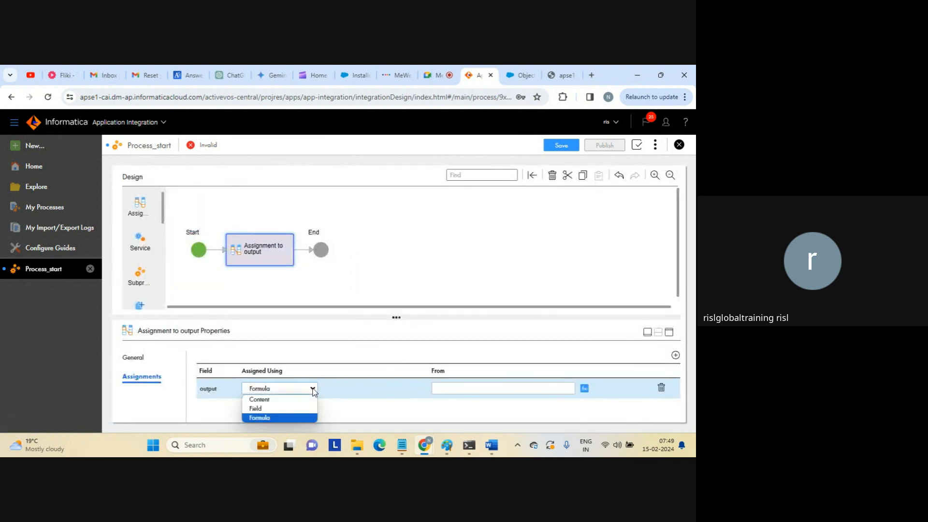
{"action": "left_click", "coordinate": [261, 408]}
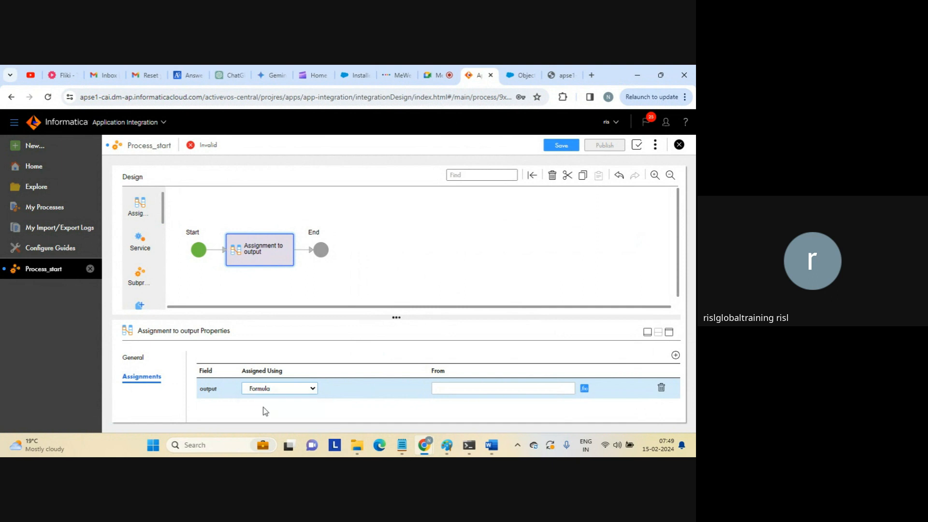
{"action": "left_click", "coordinate": [502, 388]}
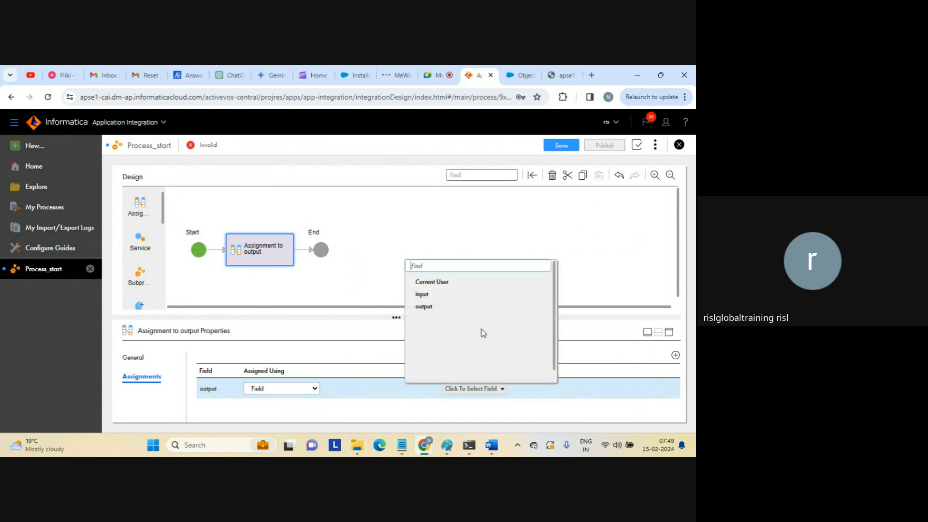
{"action": "left_click", "coordinate": [423, 295]}
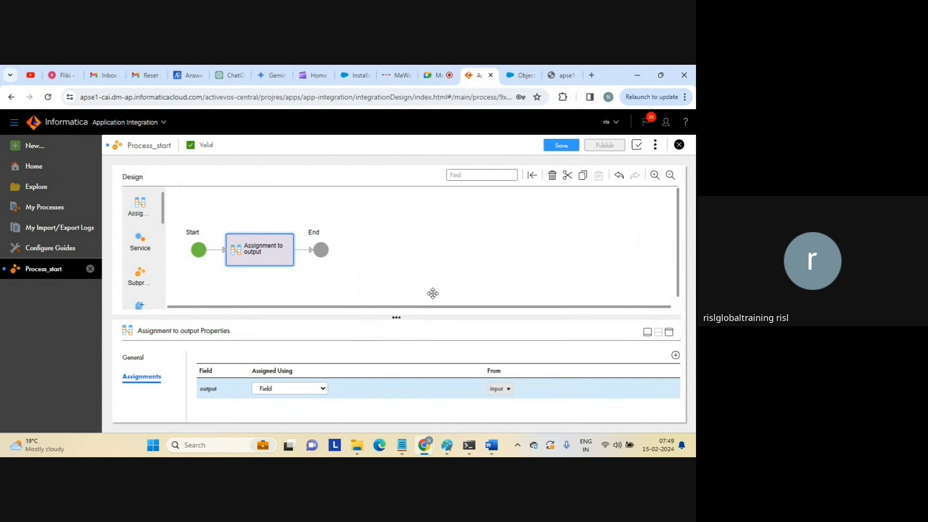
Return to the endpoint tab and highlight the output key in the {"output":"test"} response.
{"action": "left_click", "coordinate": [558, 79]}
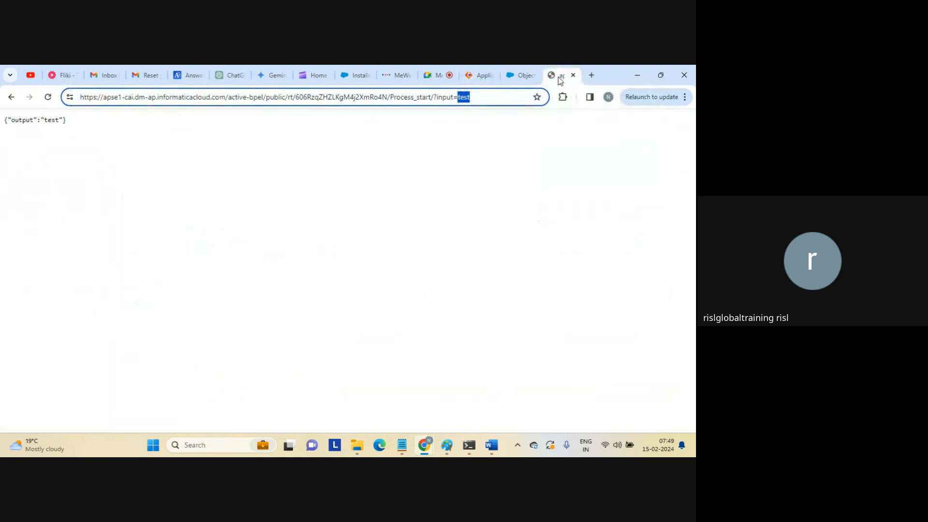
{"action": "left_click", "coordinate": [500, 98]}
{"action": "double_click", "coordinate": [26, 120]}
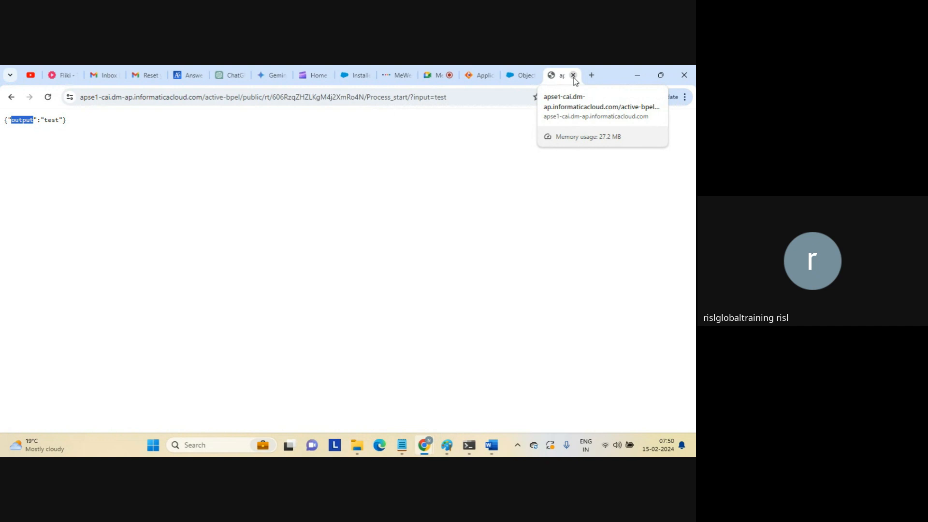
Close the endpoint response tab, raise the volume, and bring up the Google Meet call.
{"action": "left_click", "coordinate": [433, 201]}
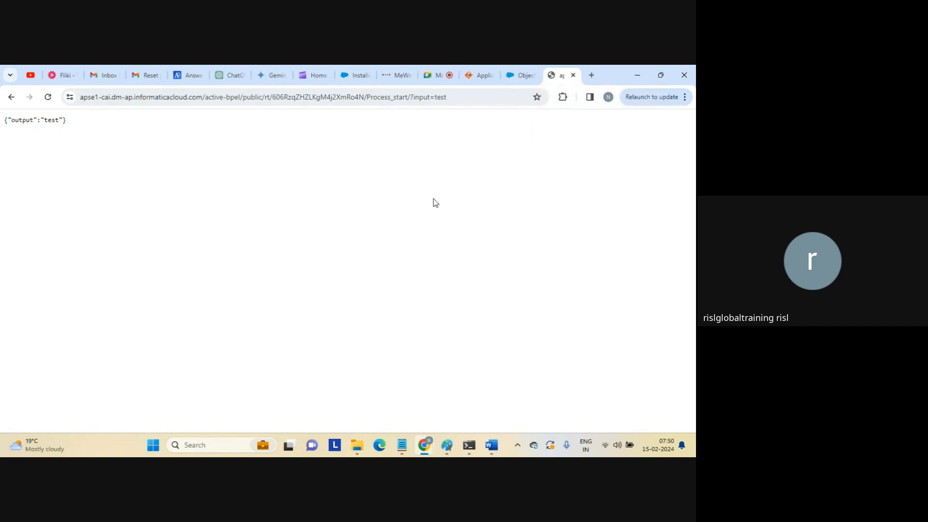
{"action": "left_click", "coordinate": [573, 75]}
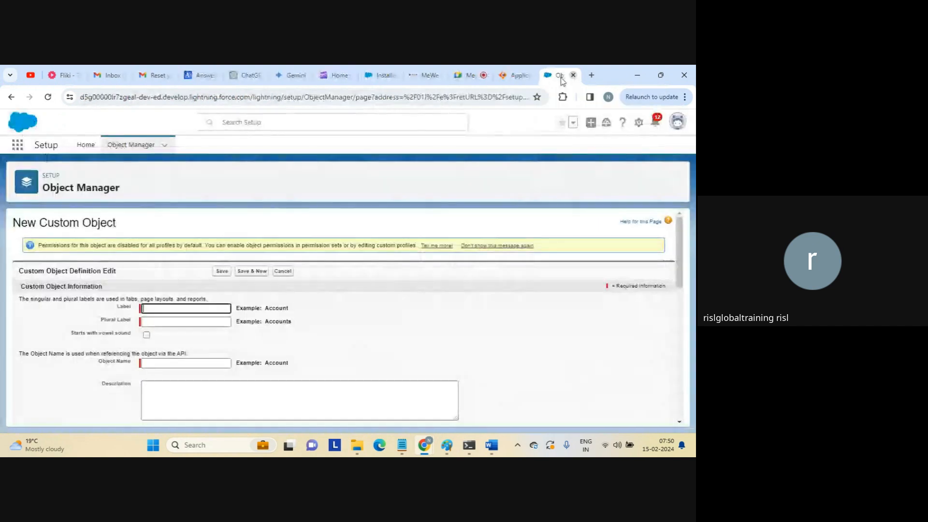
{"action": "left_click", "coordinate": [518, 76]}
{"action": "key", "text": "XF86AudioRaiseVolume"}
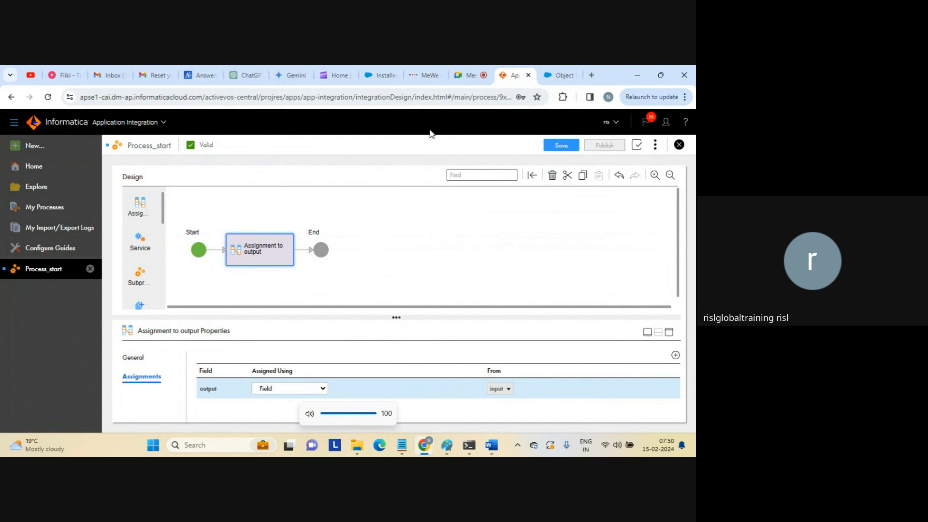
{"action": "left_click", "coordinate": [470, 76]}
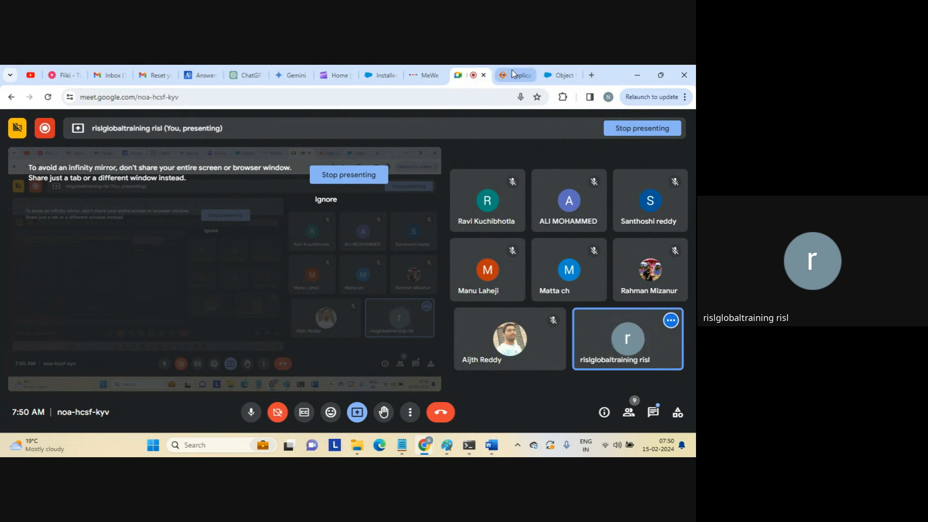
Go back to the Process_start designer in Application Integration.
{"action": "mouse_move", "coordinate": [515, 75]}
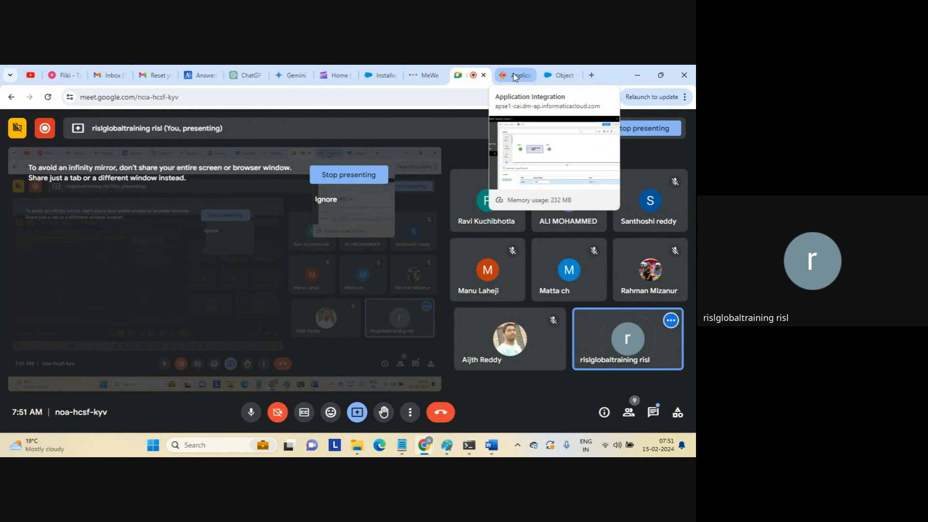
{"action": "left_click", "coordinate": [515, 76]}
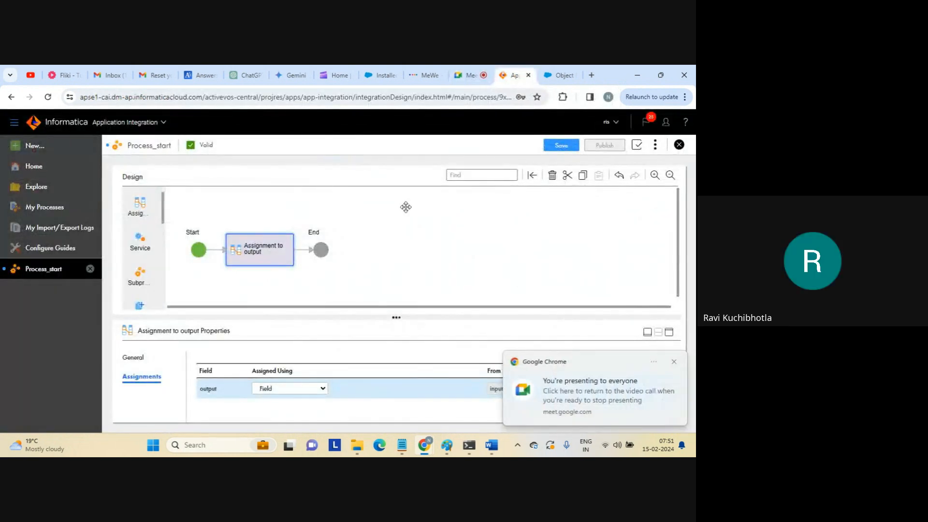
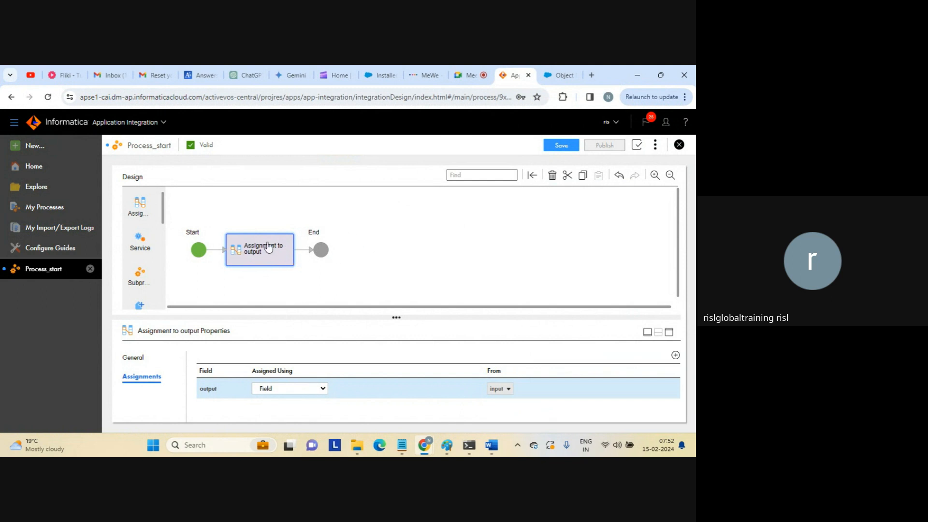
Review the process input fields and the Assignment to output step's settings.
{"action": "left_click", "coordinate": [372, 261]}
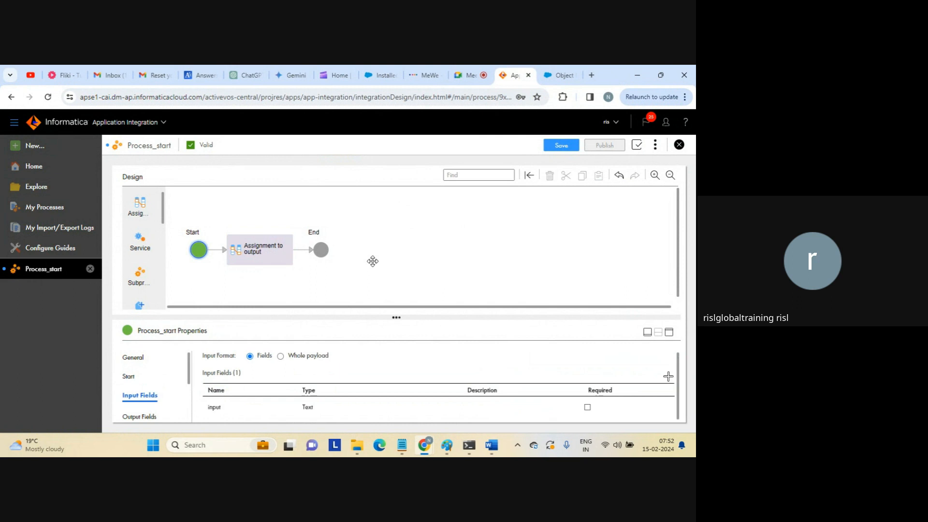
{"action": "left_click", "coordinate": [270, 263]}
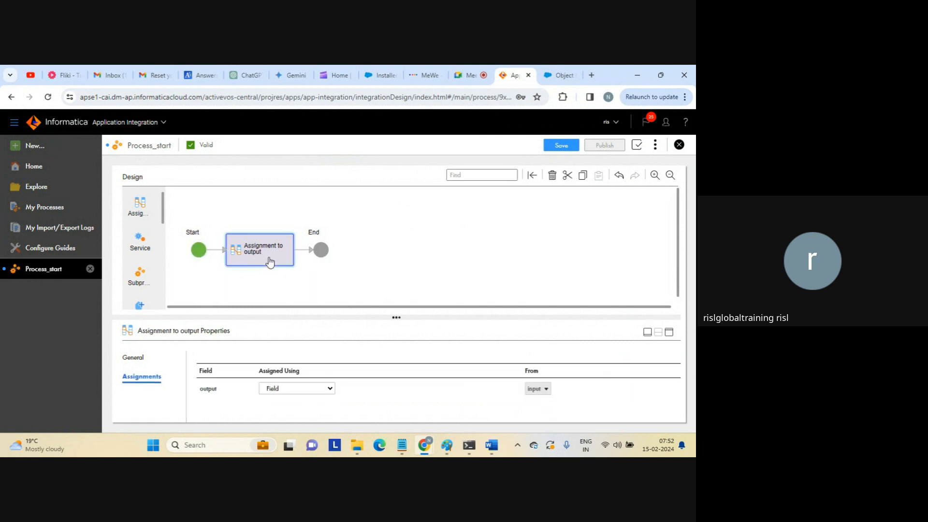
{"action": "left_click", "coordinate": [391, 254]}
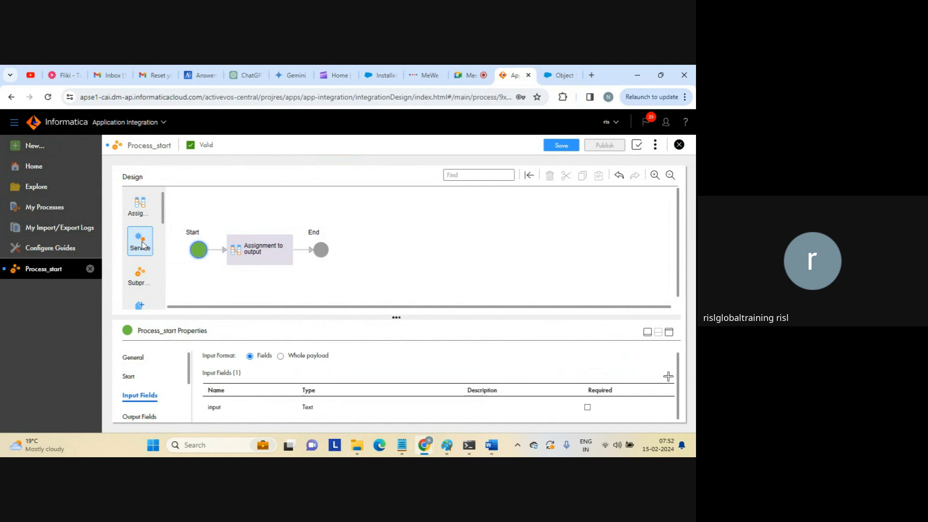
Insert a service step between Start and the assignment and maximize its properties.
{"action": "left_click_drag", "start_coordinate": [143, 245], "coordinate": [220, 251]}
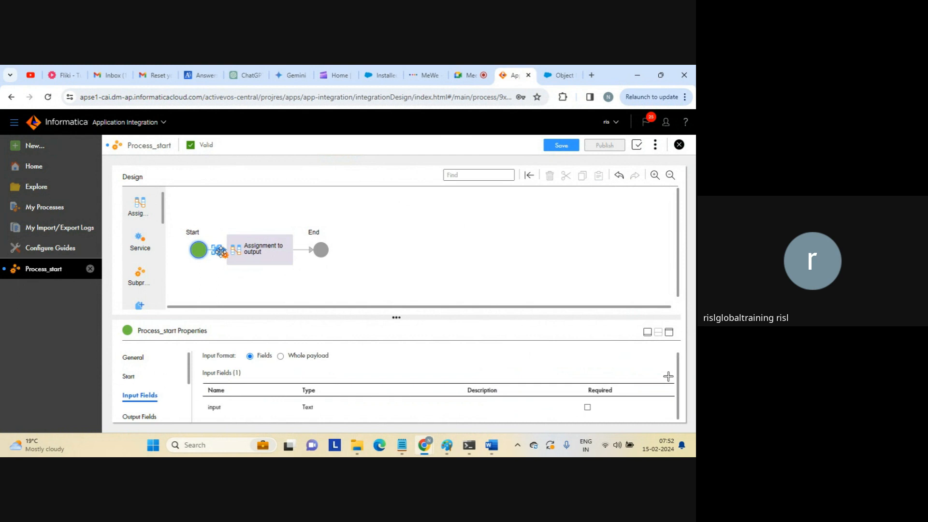
{"action": "left_click_drag", "start_coordinate": [221, 252], "coordinate": [220, 251]}
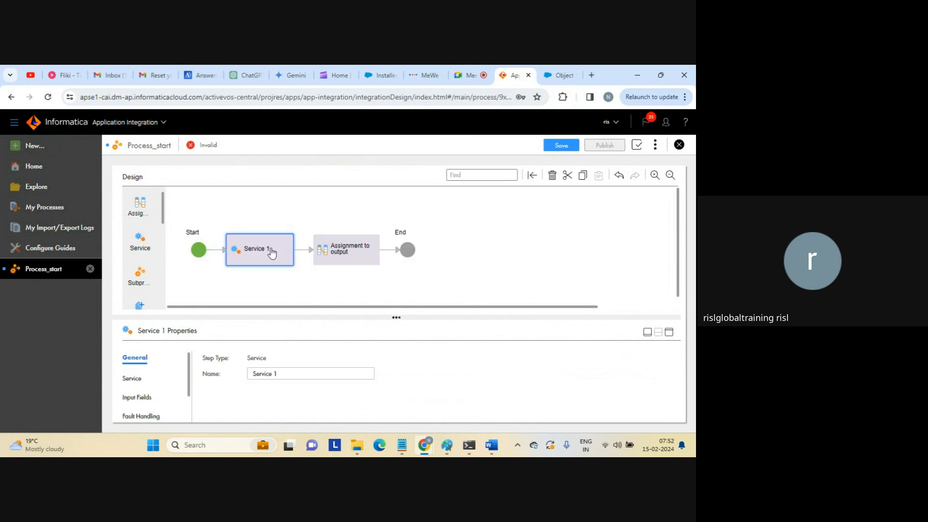
{"action": "left_click", "coordinate": [669, 332]}
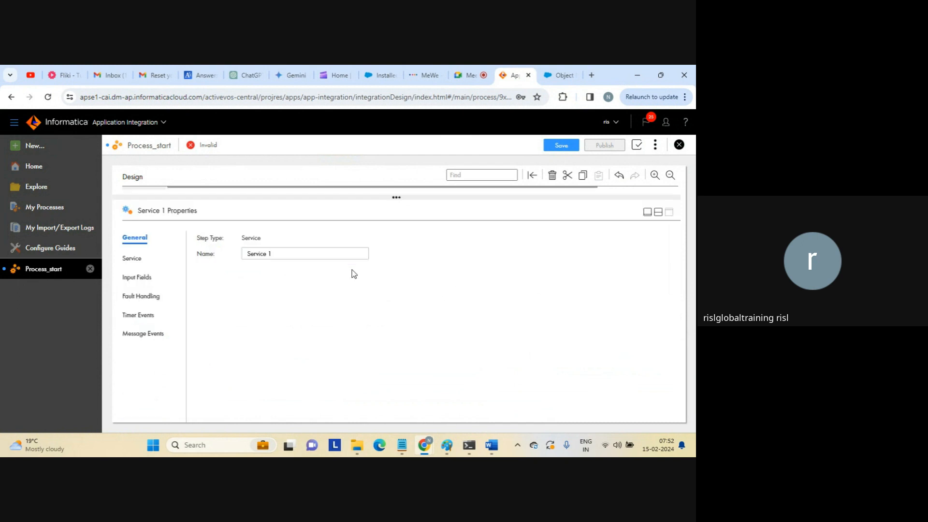
{"action": "left_click", "coordinate": [133, 260]}
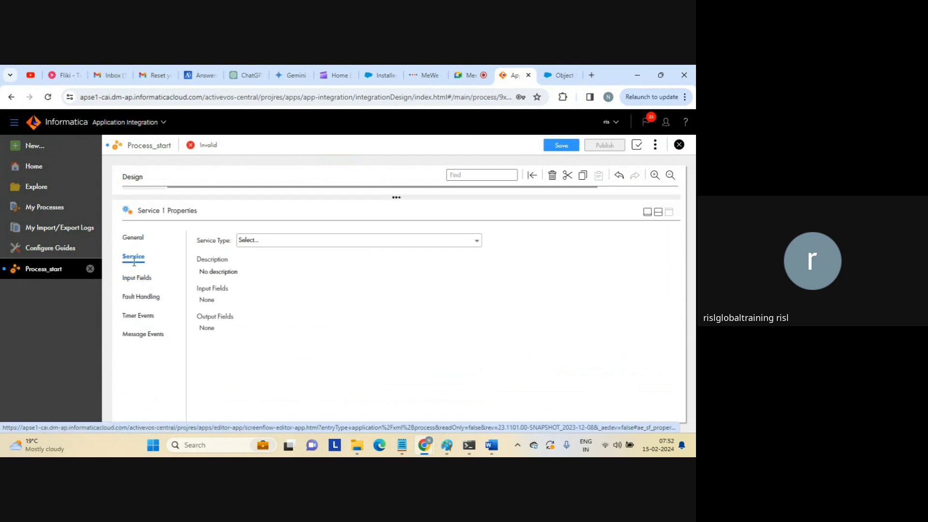
Make the service step use AppConnection1 with the Email > Send Free-Form Email action.
{"action": "left_click", "coordinate": [305, 242]}
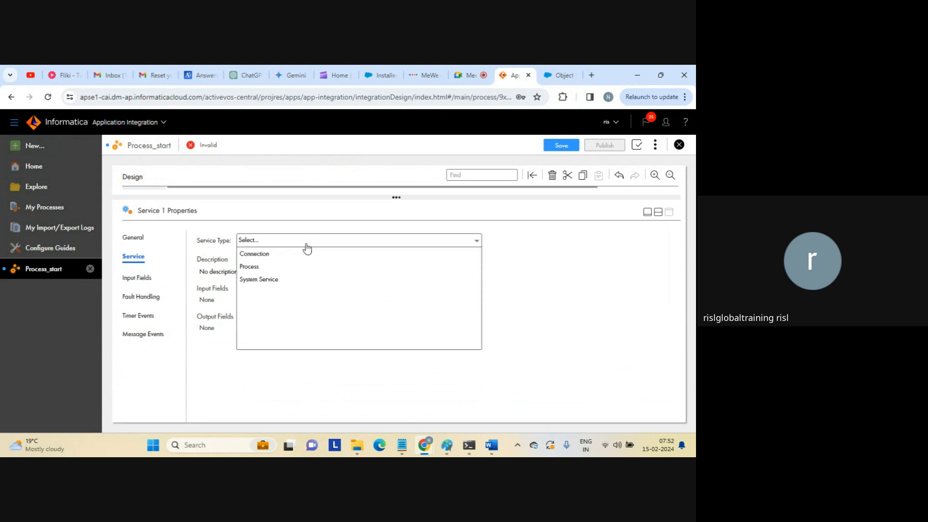
{"action": "left_click", "coordinate": [266, 257]}
{"action": "left_click", "coordinate": [261, 261]}
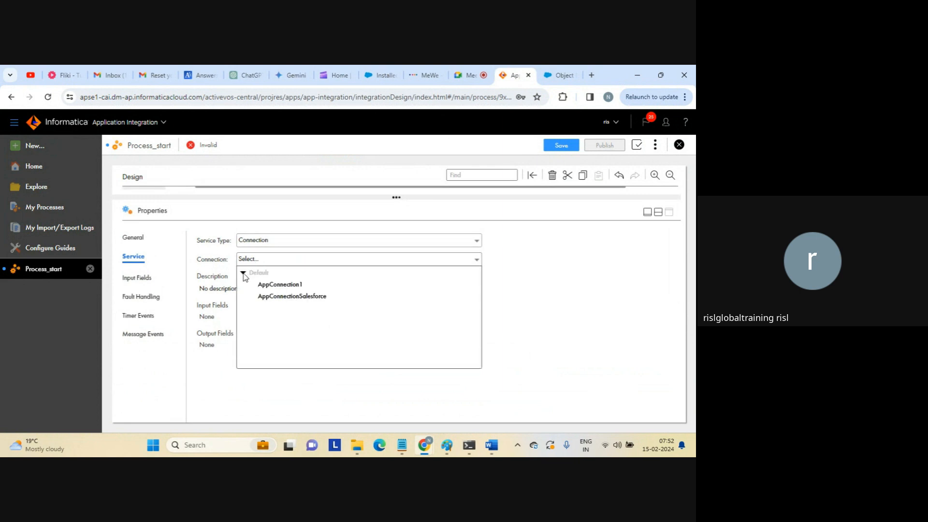
{"action": "left_click", "coordinate": [280, 286]}
{"action": "left_click", "coordinate": [303, 279]}
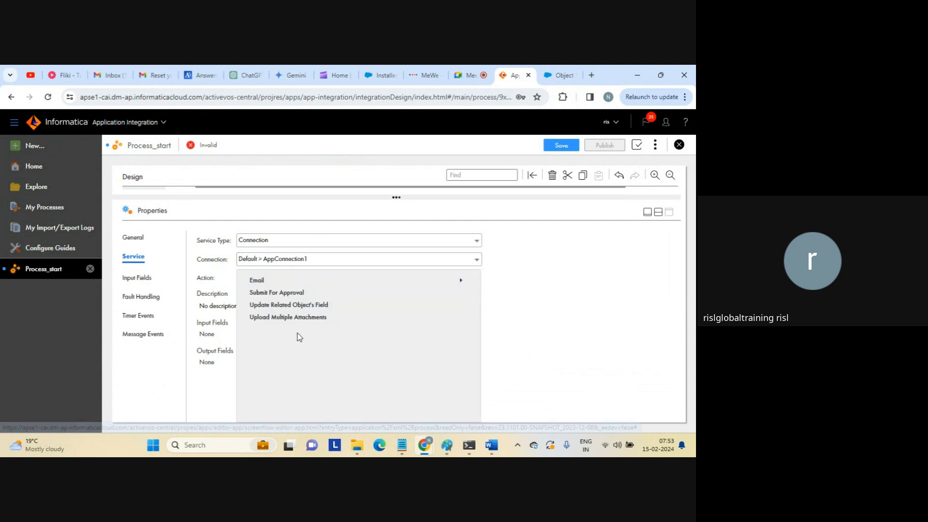
{"action": "left_click", "coordinate": [361, 284]}
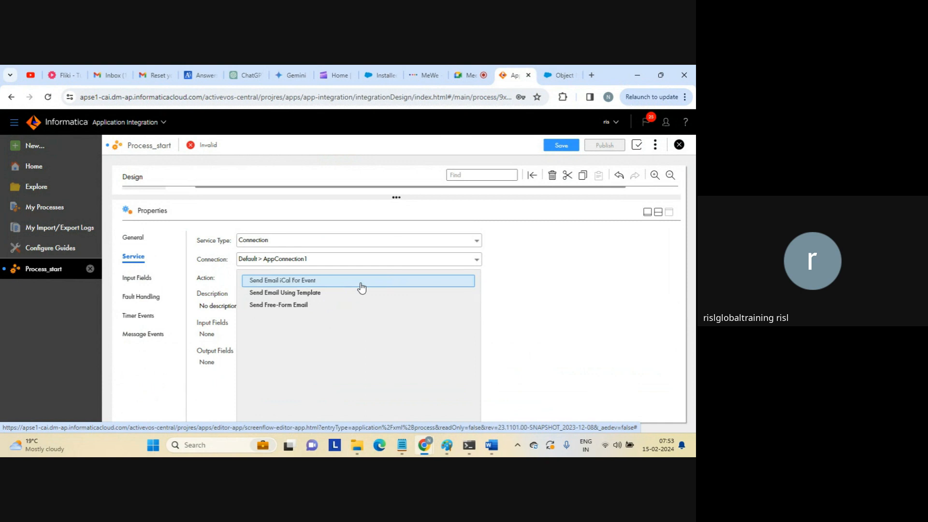
{"action": "left_click", "coordinate": [287, 306]}
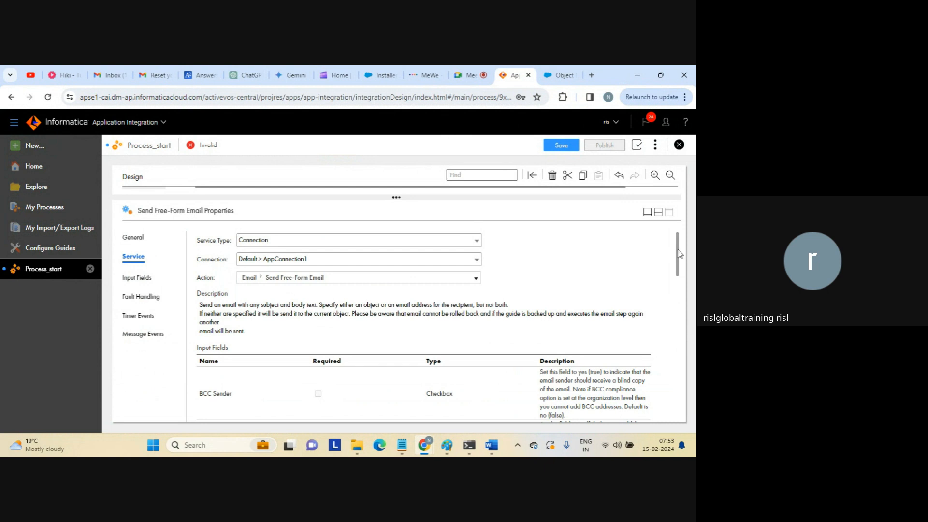
{"action": "left_click_drag", "start_coordinate": [678, 254], "coordinate": [665, 311]}
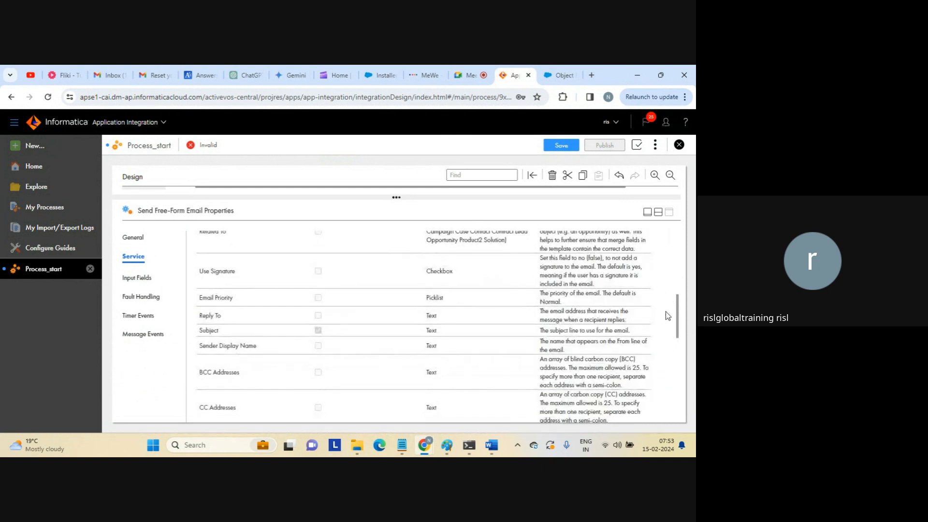
{"action": "scroll", "coordinate": [666, 311], "scroll_direction": "up", "scroll_amount": 10}
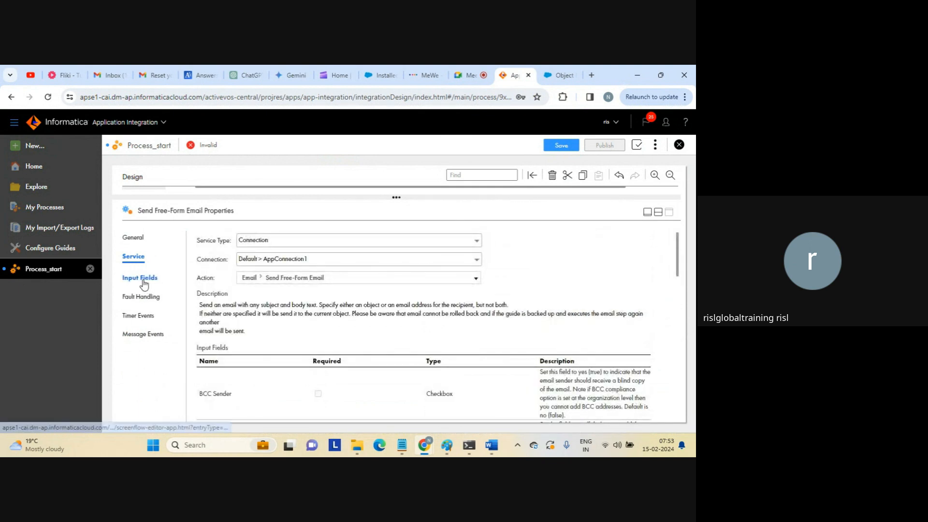
Set Subject to 'test mail from iics' and Body to 'sending an email from iics to check the messaging'.
{"action": "left_click", "coordinate": [129, 275]}
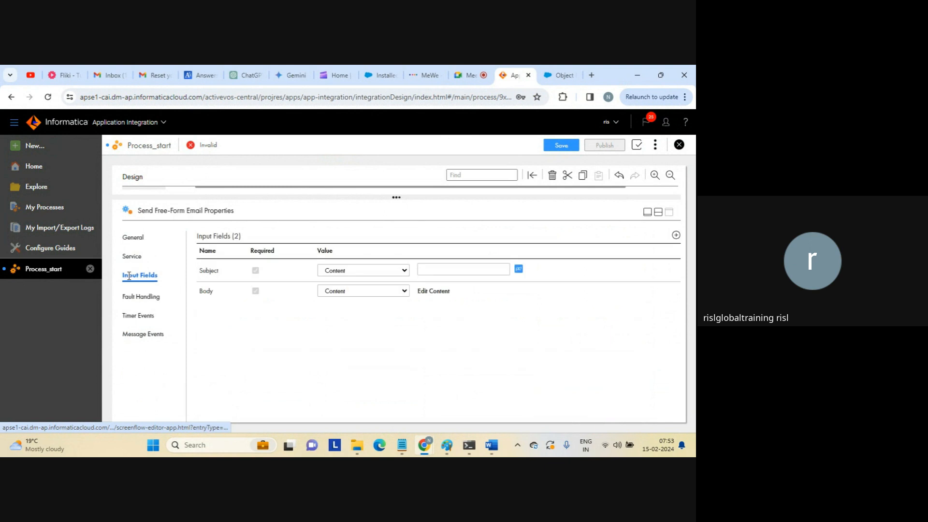
{"action": "left_click", "coordinate": [464, 268]}
{"action": "type", "text": "test"}
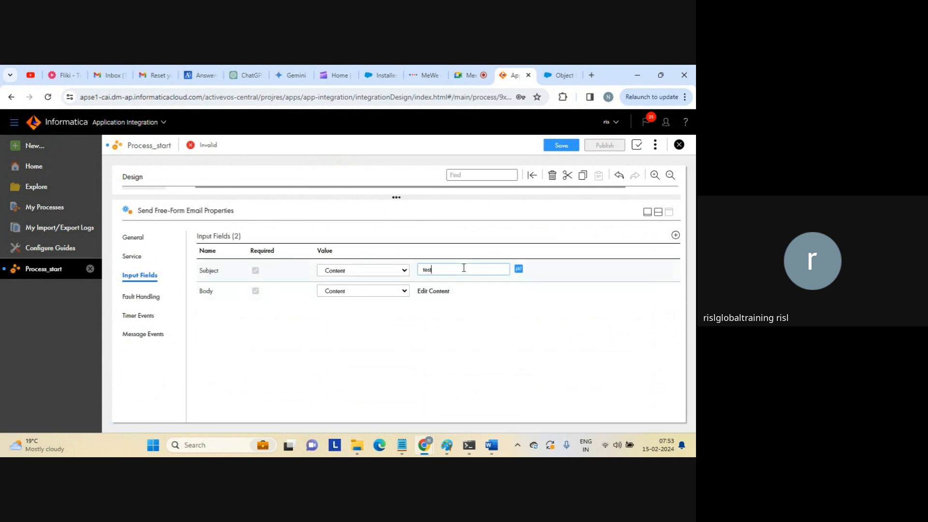
{"action": "type", "text": " mail from iics"}
{"action": "left_click", "coordinate": [433, 292]}
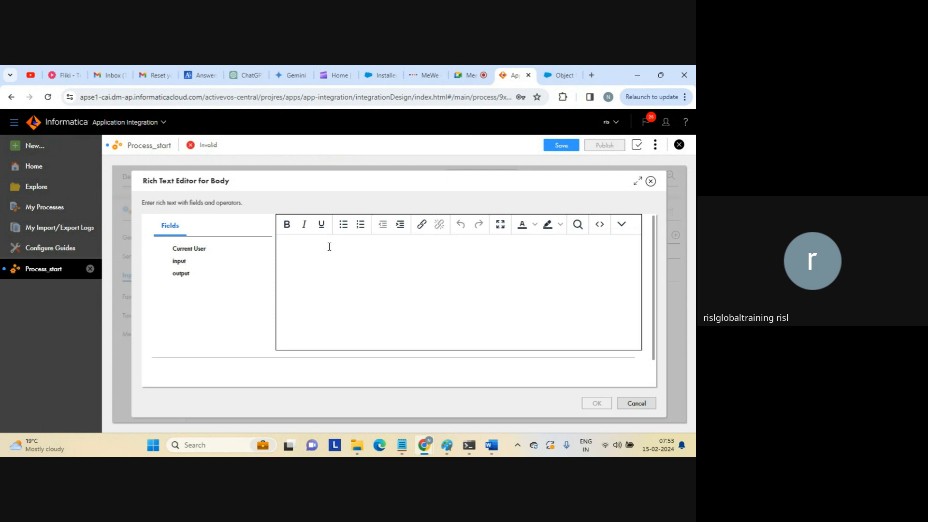
{"action": "type", "text": "send"}
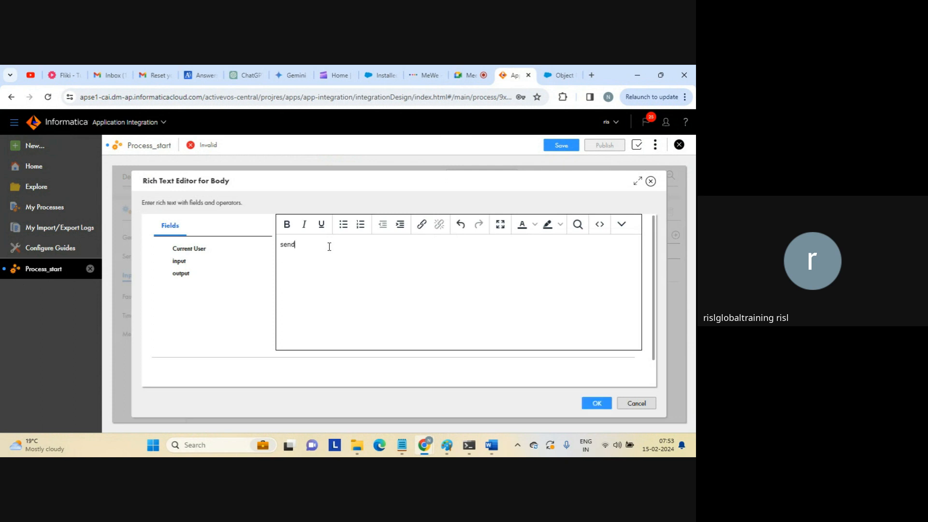
{"action": "type", "text": "ing an email from iics to check the messaging"}
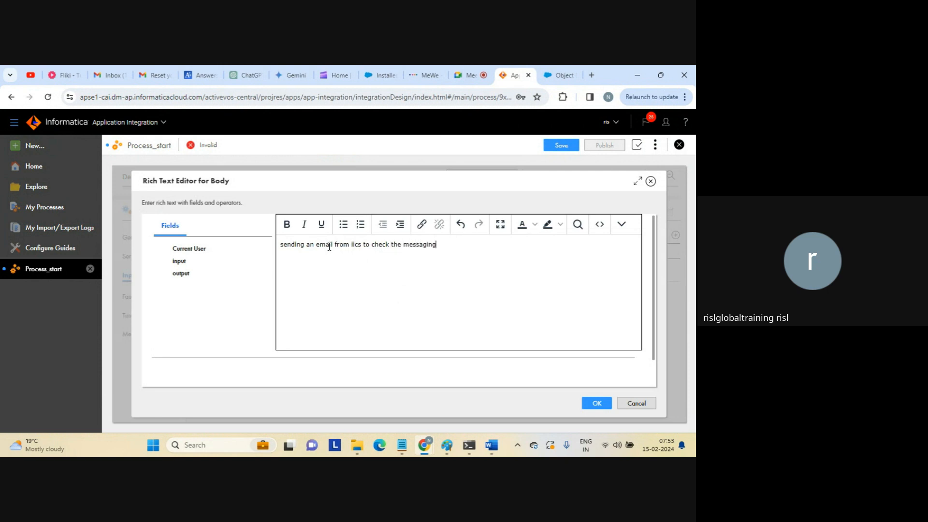
{"action": "left_click", "coordinate": [591, 403]}
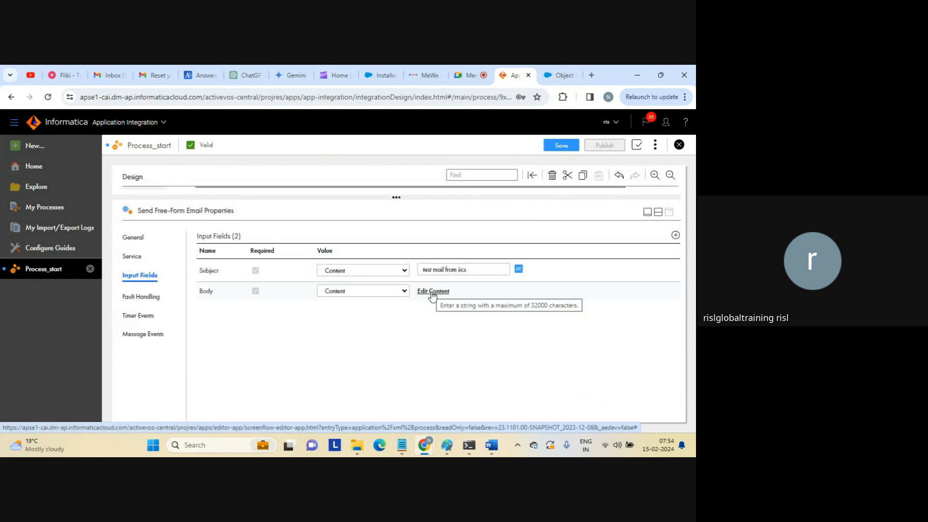
Keep Body as content and add a Recipient Address input holding the recipient's e-mail address.
{"action": "left_click", "coordinate": [404, 292]}
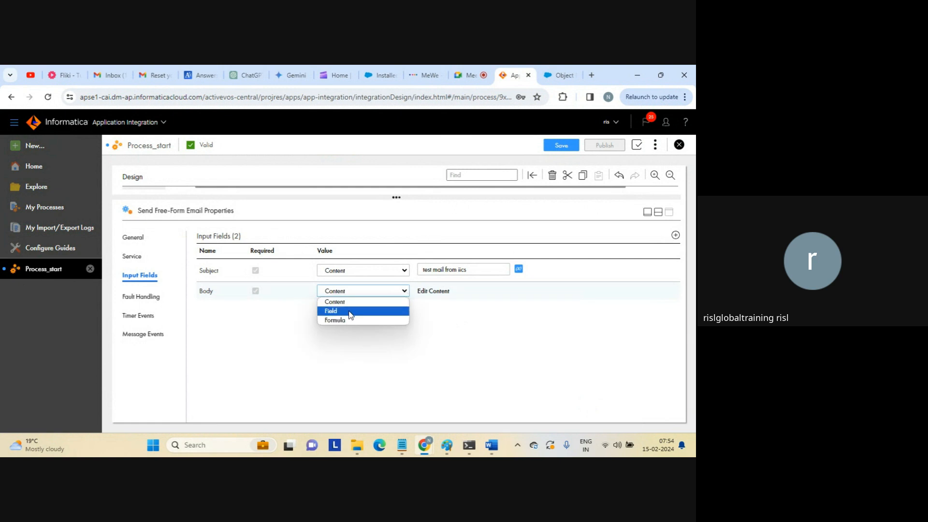
{"action": "left_click", "coordinate": [366, 339]}
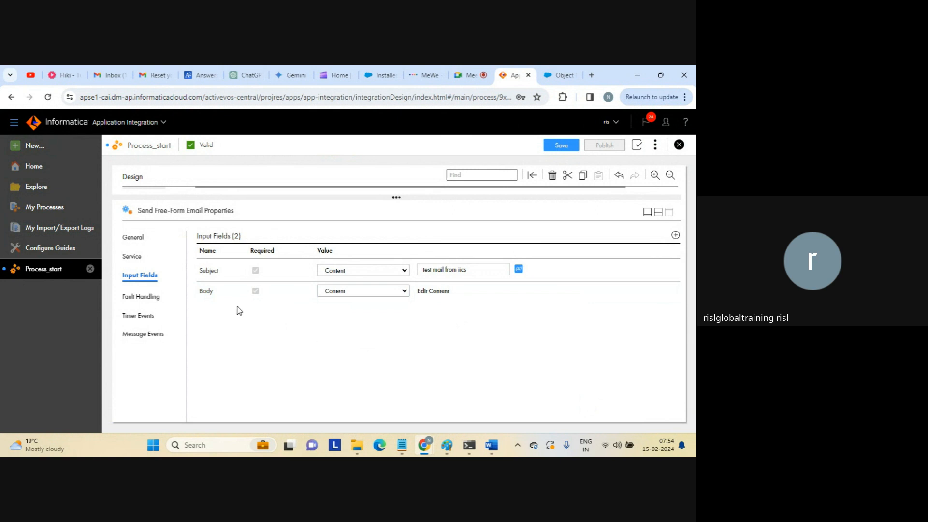
{"action": "left_click", "coordinate": [675, 236]}
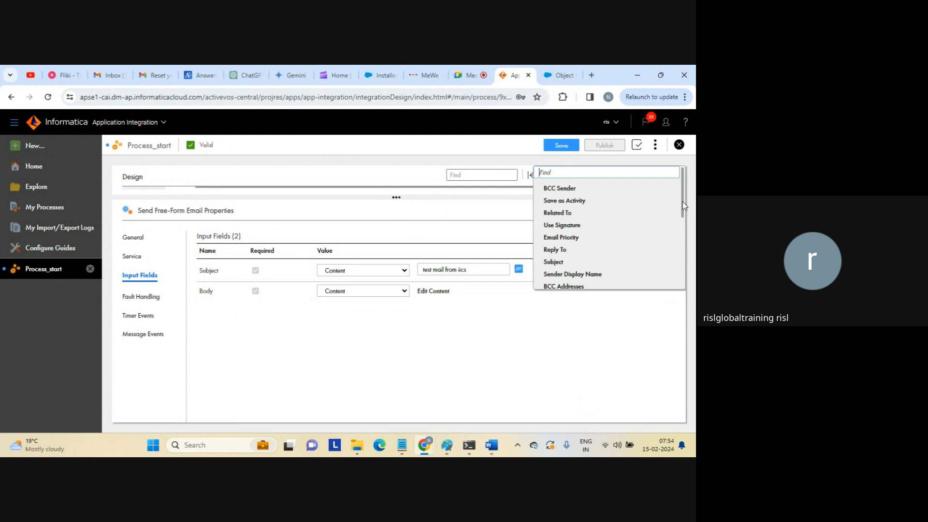
{"action": "left_click_drag", "start_coordinate": [682, 201], "coordinate": [675, 267]}
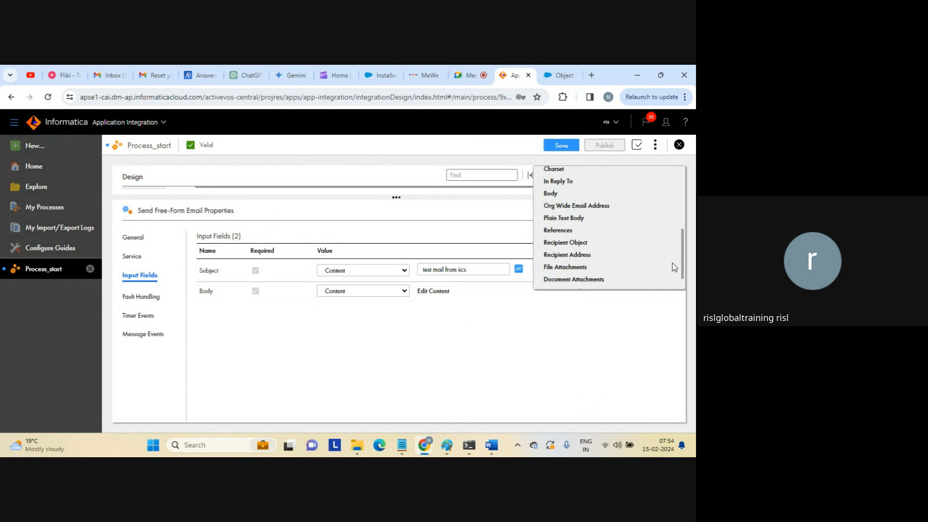
{"action": "left_click", "coordinate": [568, 256]}
{"action": "left_click", "coordinate": [463, 311]}
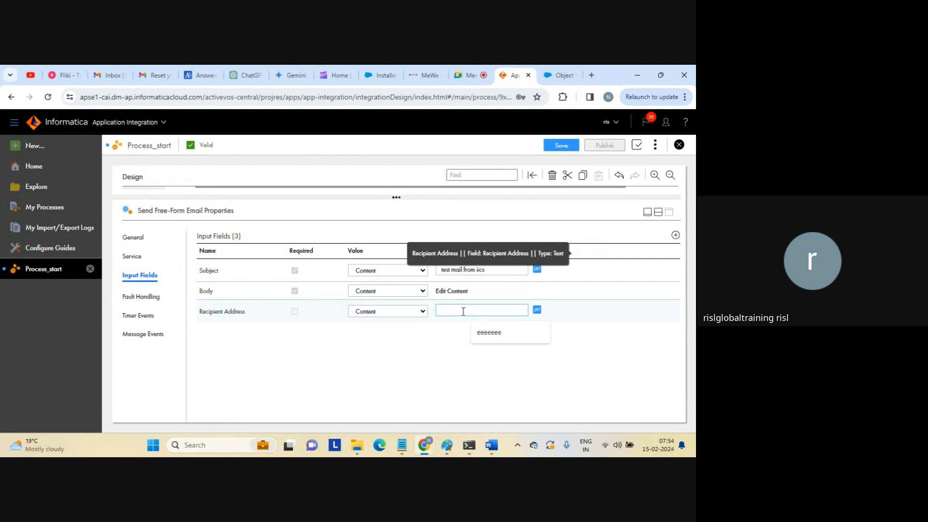
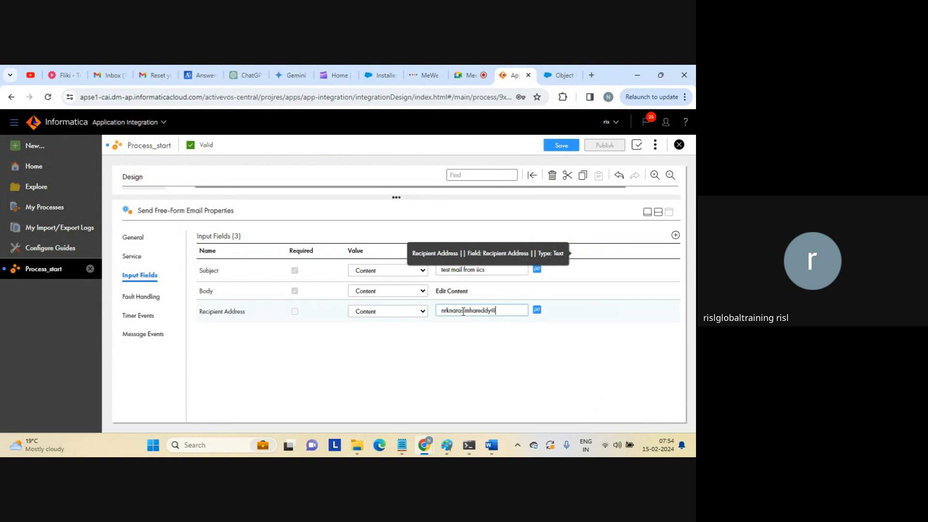
{"action": "left_click", "coordinate": [418, 315]}
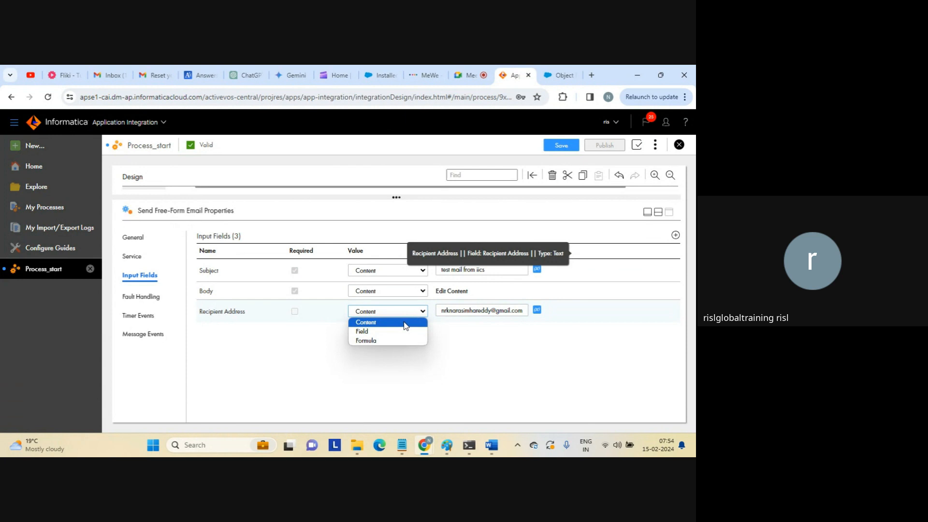
{"action": "left_click", "coordinate": [405, 323]}
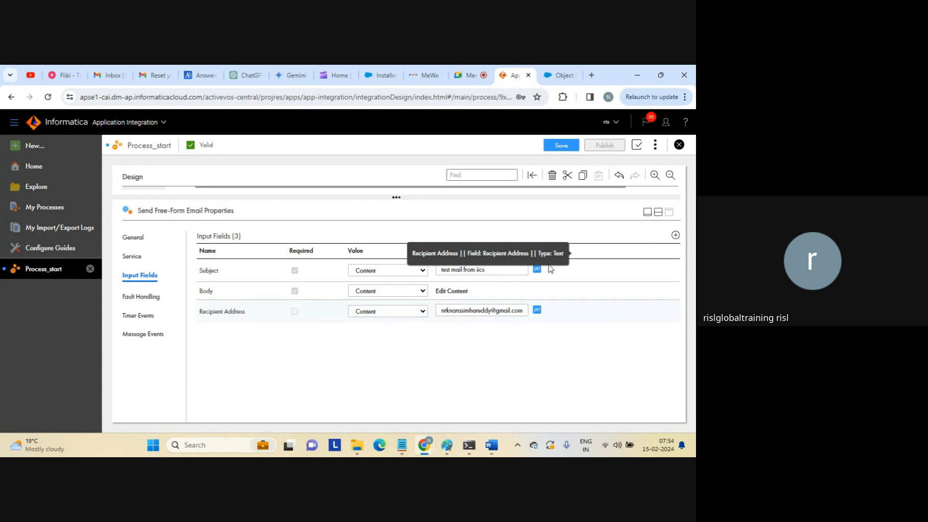
{"action": "left_click", "coordinate": [658, 211]}
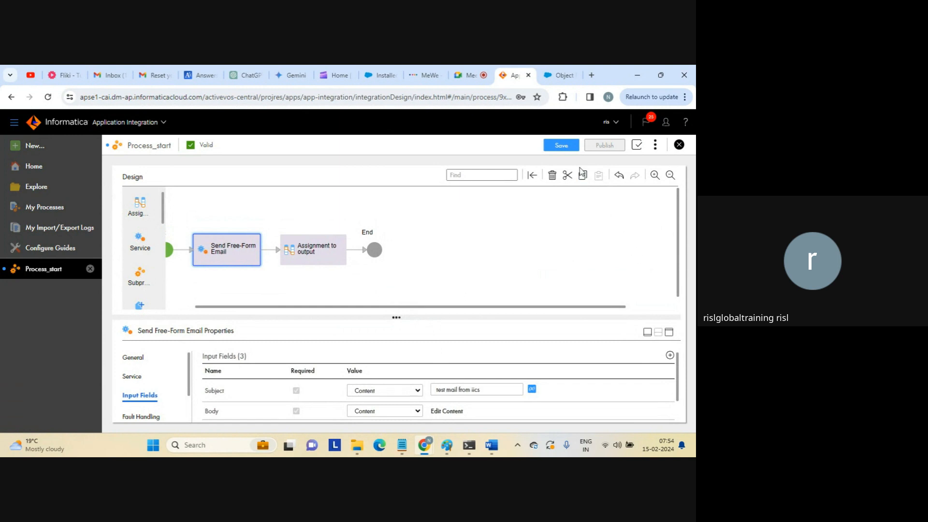
Save and publish Process_start, then copy its Service URL from Properties Detail.
{"action": "left_click", "coordinate": [561, 146]}
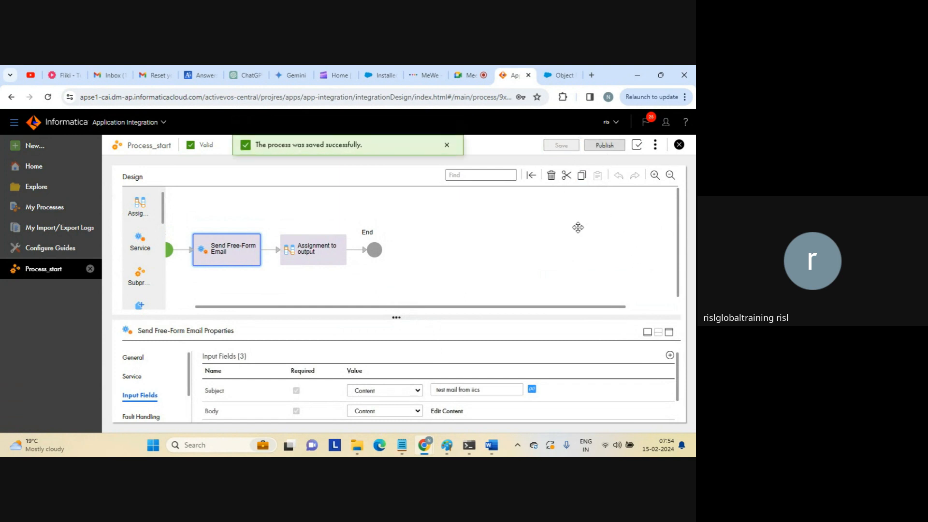
{"action": "left_click", "coordinate": [604, 147]}
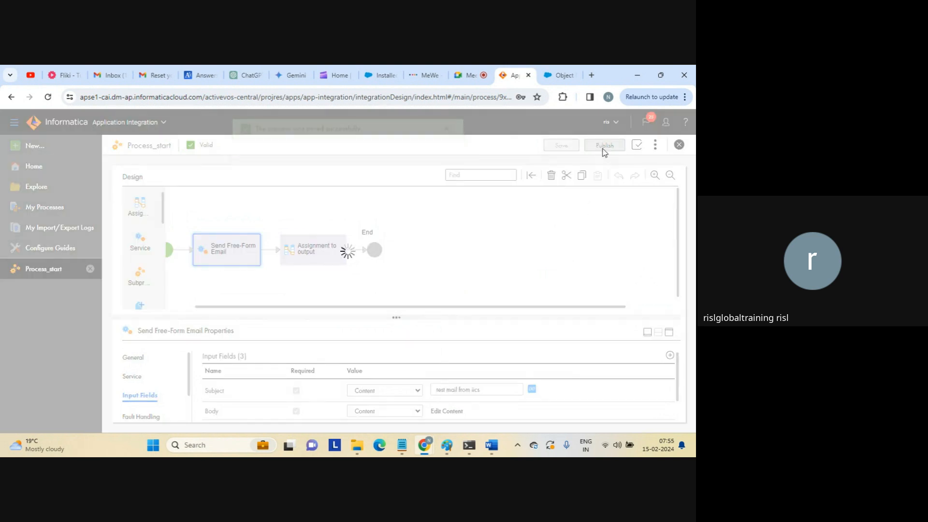
{"action": "left_click", "coordinate": [655, 146]}
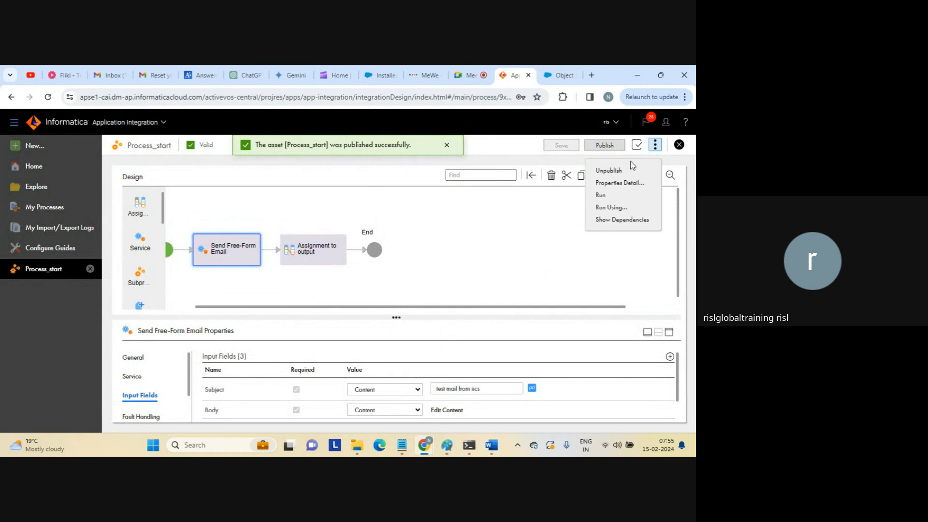
{"action": "left_click", "coordinate": [610, 185]}
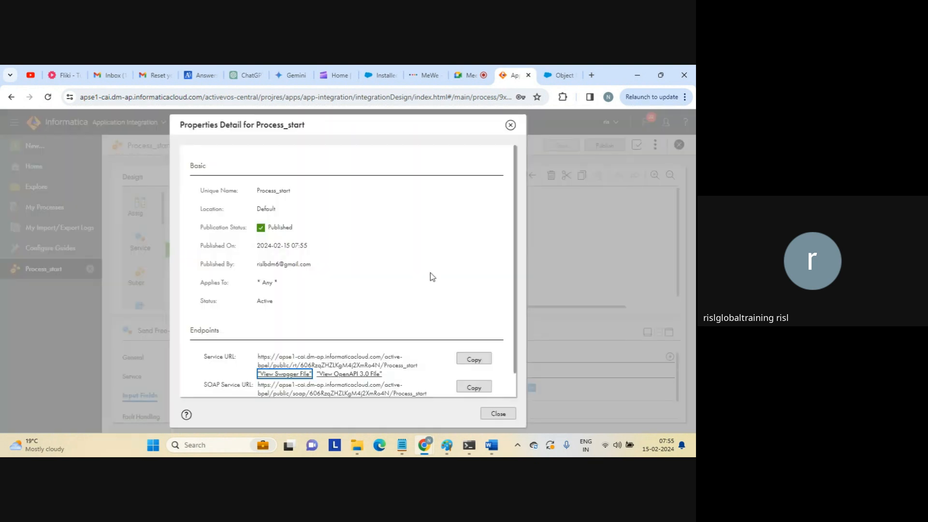
{"action": "left_click", "coordinate": [479, 359]}
Run the process by loading its service URL in a new tab, then go to Gmail.
{"action": "left_click", "coordinate": [591, 77]}
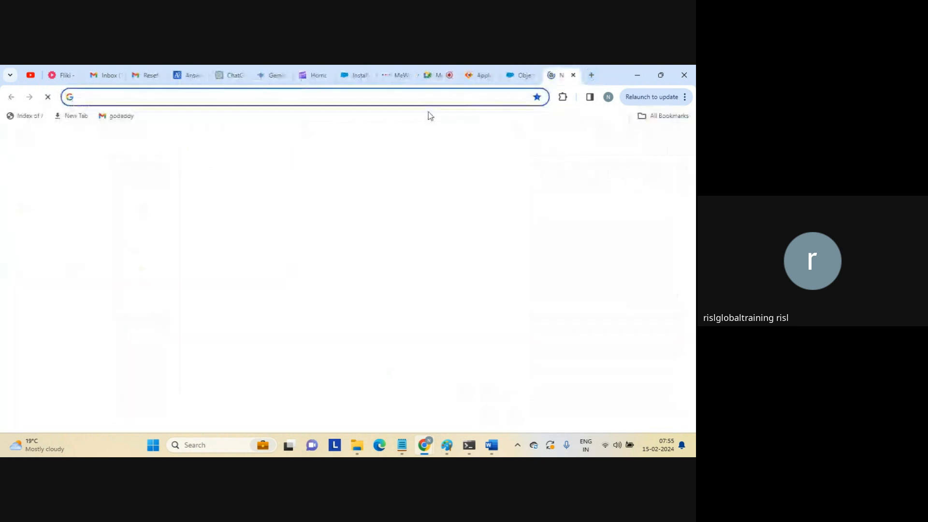
{"action": "key", "text": "ctrl+v"}
{"action": "key", "text": "Return"}
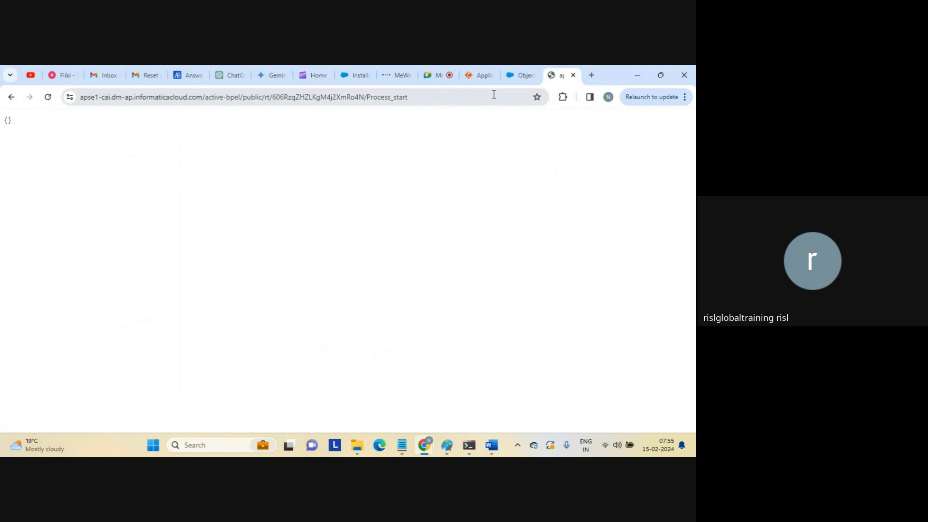
{"action": "left_click", "coordinate": [99, 78]}
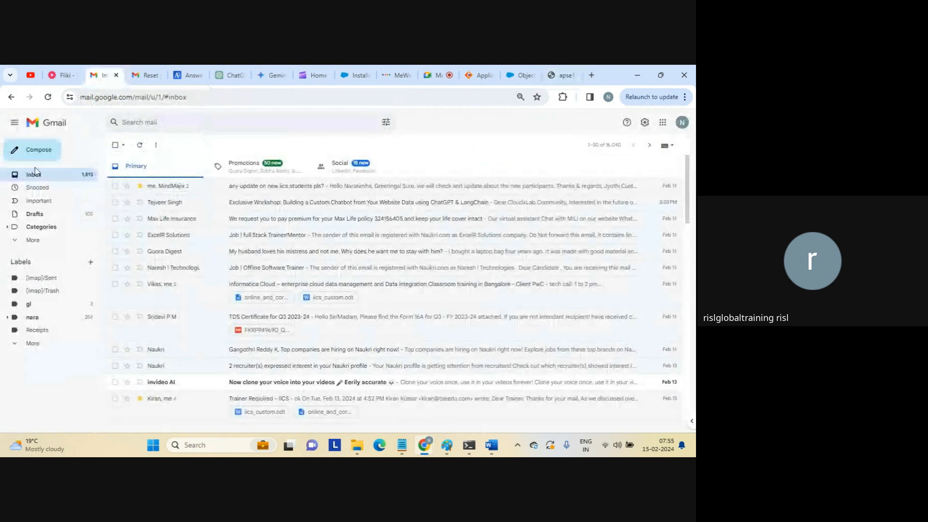
Open the 'test mail from iics' message and highlight its subject, body and server text.
{"action": "left_click", "coordinate": [15, 242]}
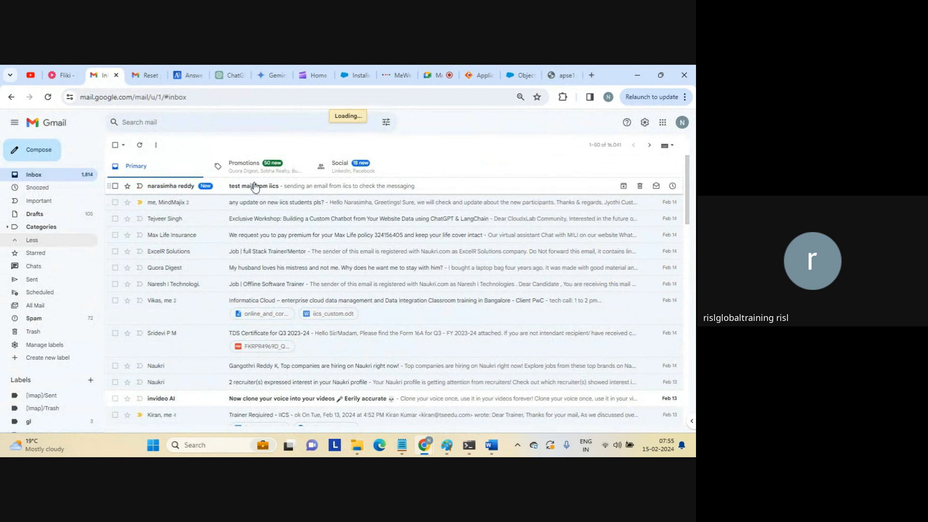
{"action": "left_click", "coordinate": [254, 187]}
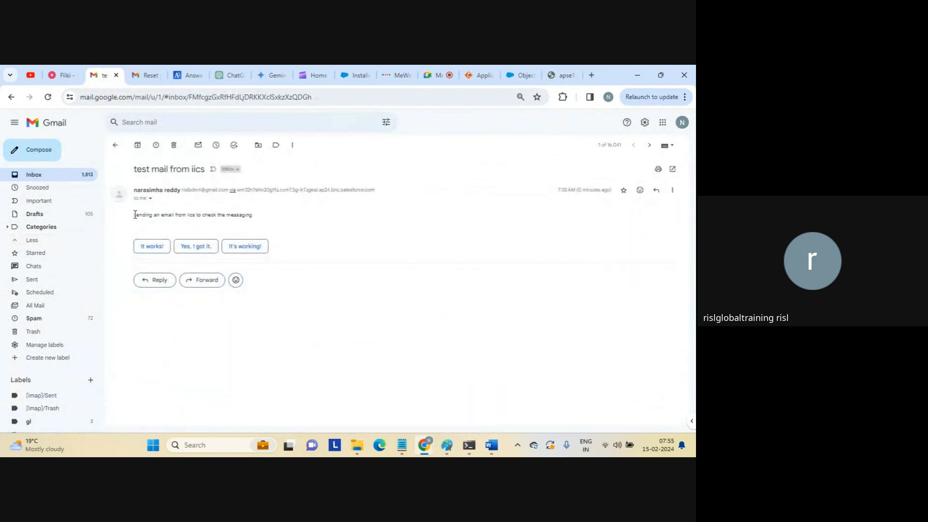
{"action": "double_click", "coordinate": [158, 168]}
{"action": "triple_click", "coordinate": [158, 168]}
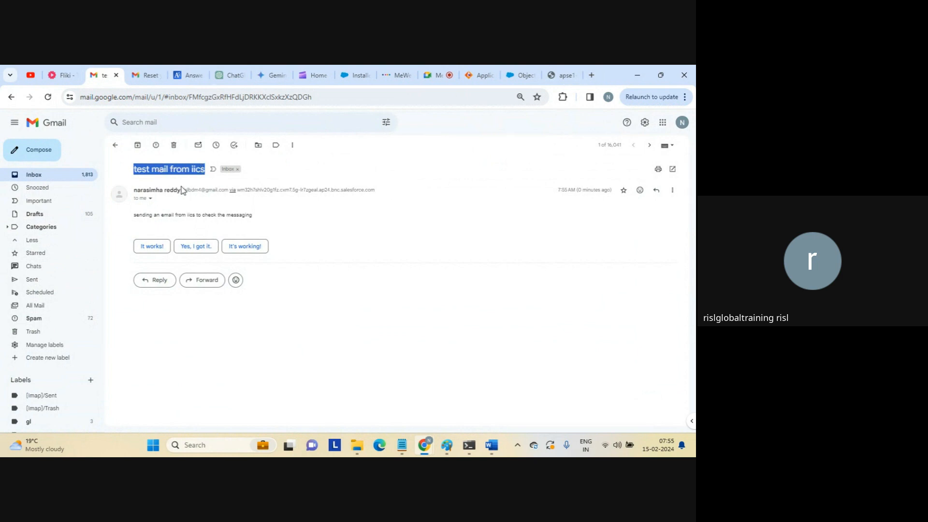
{"action": "left_click_drag", "start_coordinate": [146, 214], "coordinate": [270, 220]}
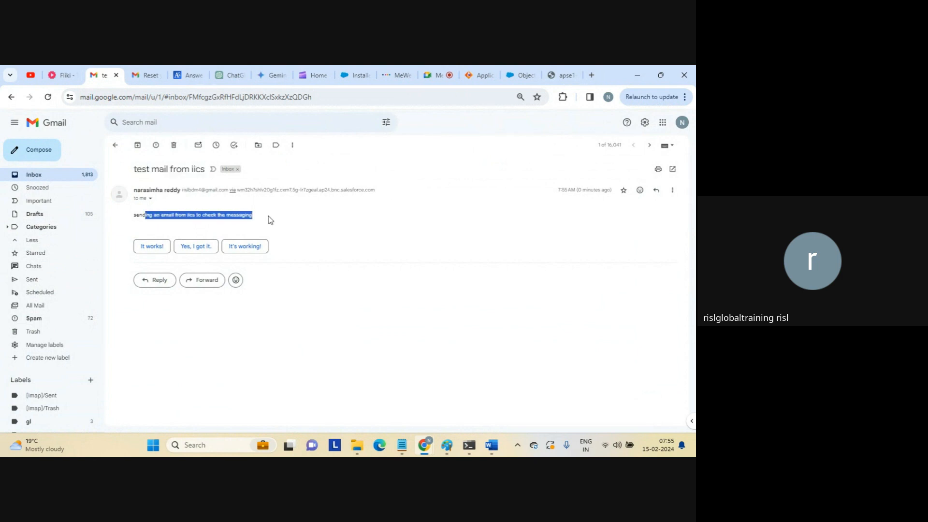
{"action": "left_click", "coordinate": [268, 216]}
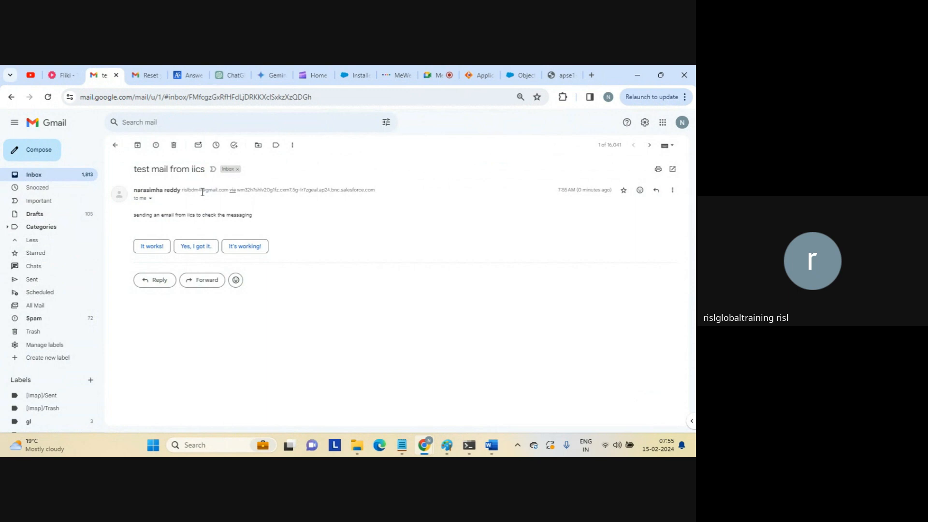
{"action": "left_click_drag", "start_coordinate": [240, 190], "coordinate": [389, 196]}
{"action": "left_click", "coordinate": [335, 218]}
Expand the message's sender details and highlight the sender, relaying host and recipient lines.
{"action": "left_click", "coordinate": [150, 198]}
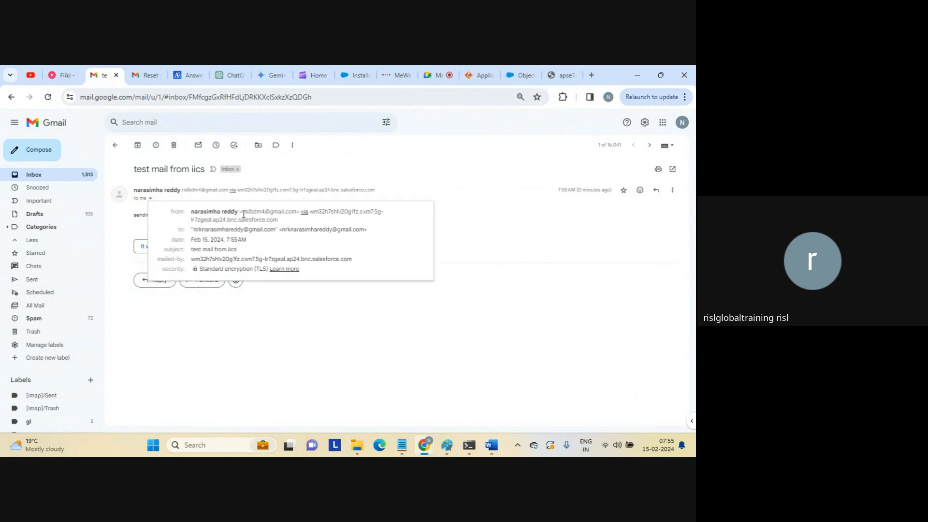
{"action": "left_click_drag", "start_coordinate": [243, 213], "coordinate": [296, 219]}
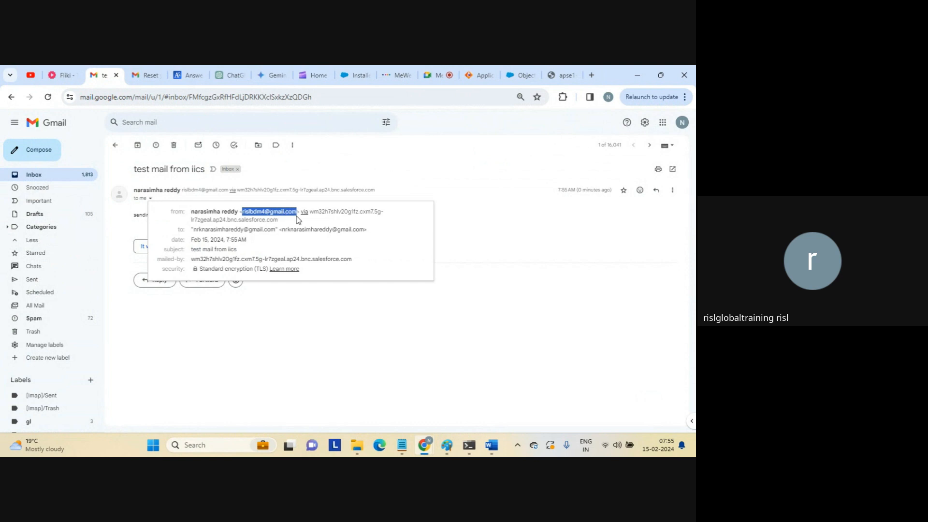
{"action": "left_click_drag", "start_coordinate": [296, 220], "coordinate": [343, 221]}
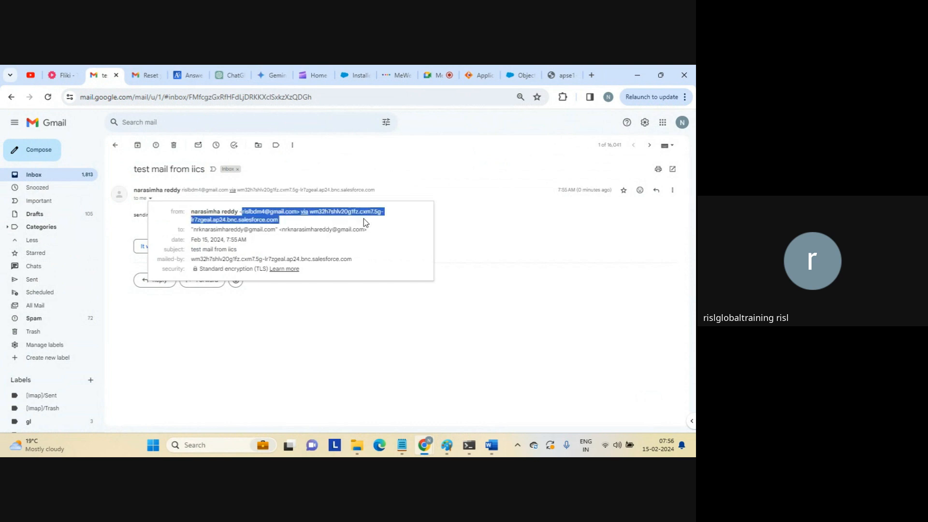
{"action": "left_click_drag", "start_coordinate": [363, 220], "coordinate": [489, 261]}
{"action": "left_click", "coordinate": [489, 261]}
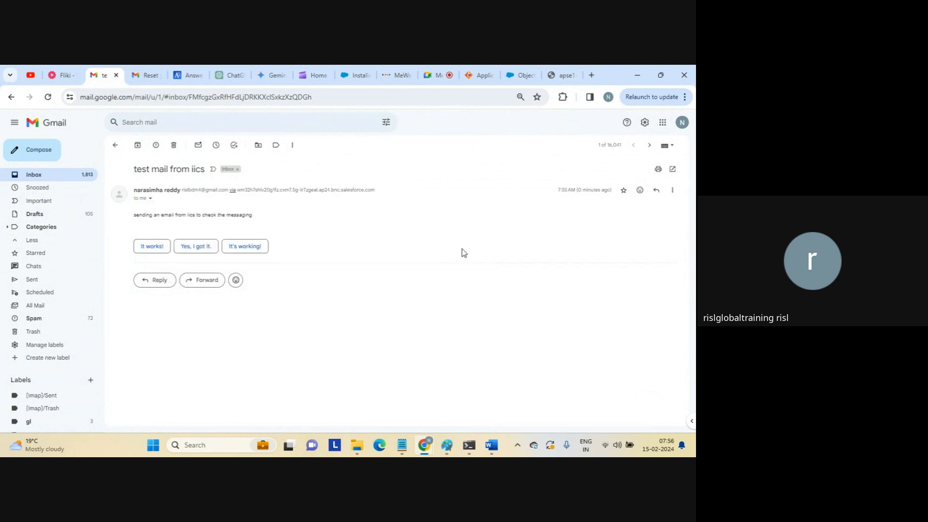
Close Properties Detail and drop a Create step ahead of Send Free-Form Email.
{"action": "left_click", "coordinate": [483, 77]}
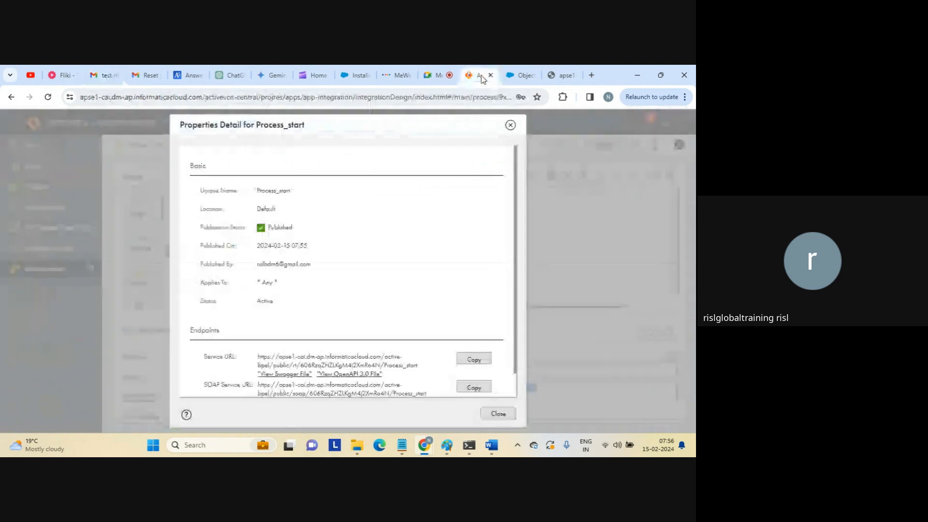
{"action": "left_click", "coordinate": [498, 413]}
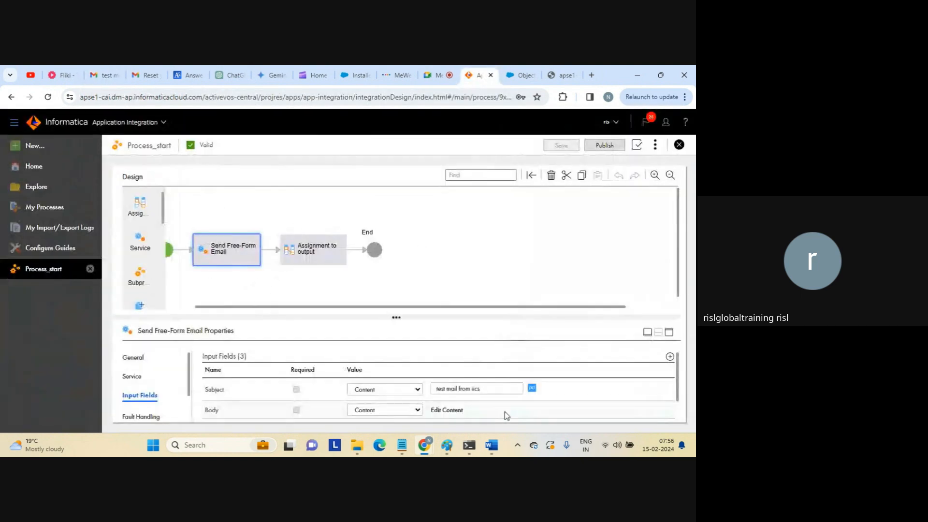
{"action": "left_click", "coordinate": [330, 256]}
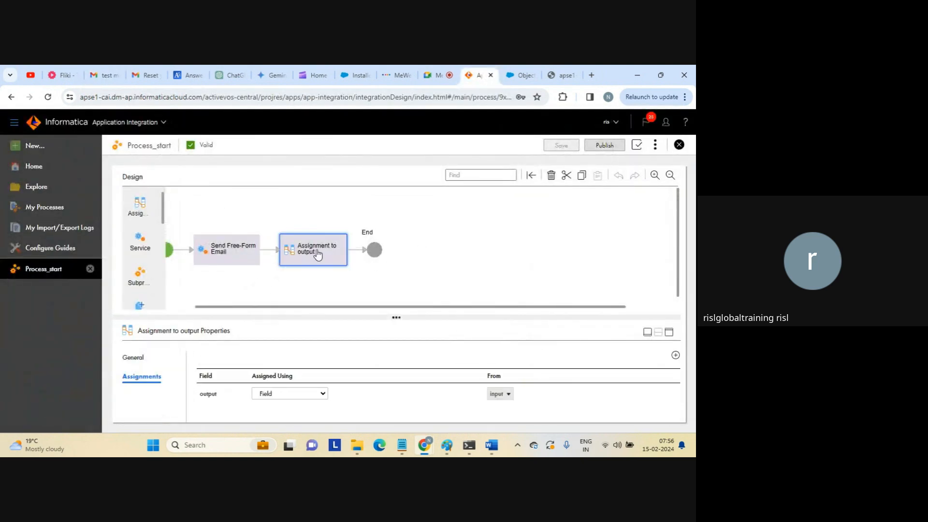
{"action": "left_click", "coordinate": [256, 251]}
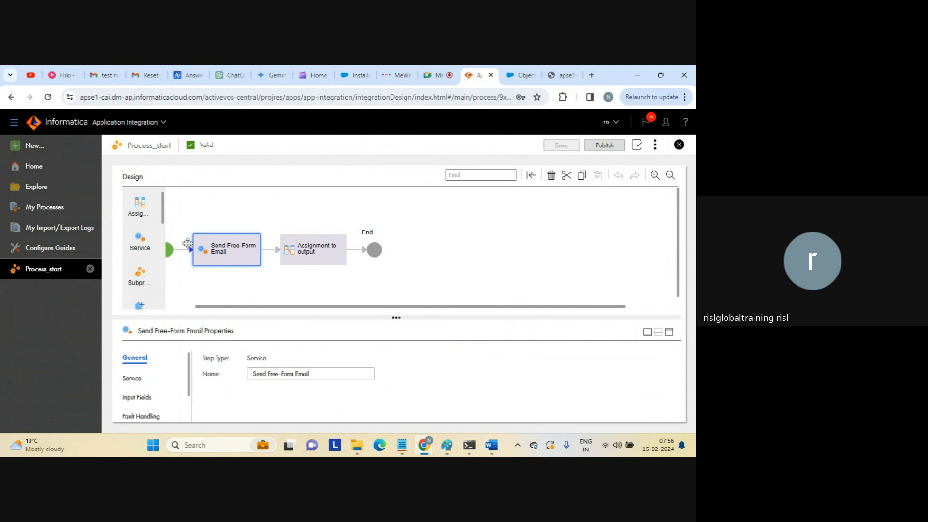
{"action": "mouse_move", "coordinate": [137, 249]}
{"action": "left_mouse_down"}
{"action": "mouse_move", "coordinate": [349, 252]}
{"action": "mouse_move", "coordinate": [152, 245]}
{"action": "mouse_move", "coordinate": [147, 225]}
{"action": "left_mouse_up"}
{"action": "left_click_drag", "start_coordinate": [163, 219], "coordinate": [163, 236]}
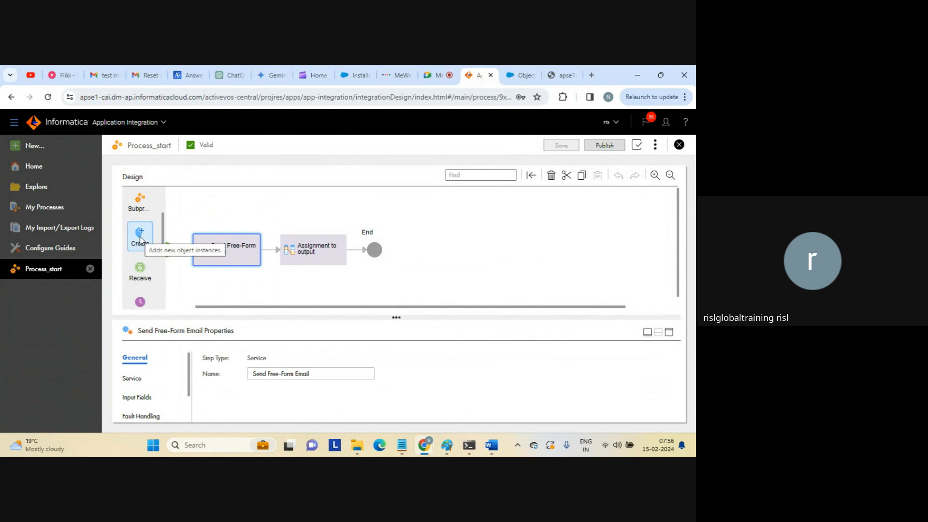
{"action": "left_click_drag", "start_coordinate": [140, 241], "coordinate": [184, 250]}
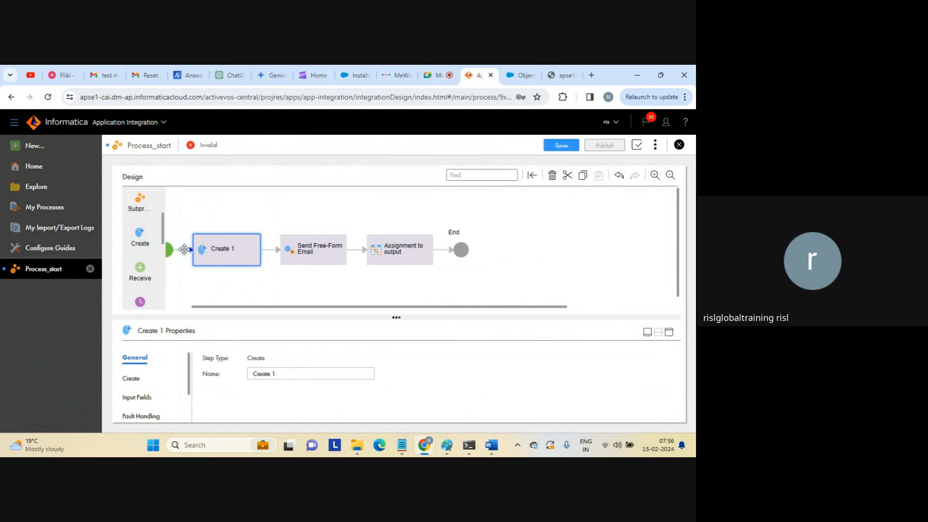
Configure Create 1 to create an Account through AppConnectionSalesforce.
{"action": "left_click", "coordinate": [671, 333]}
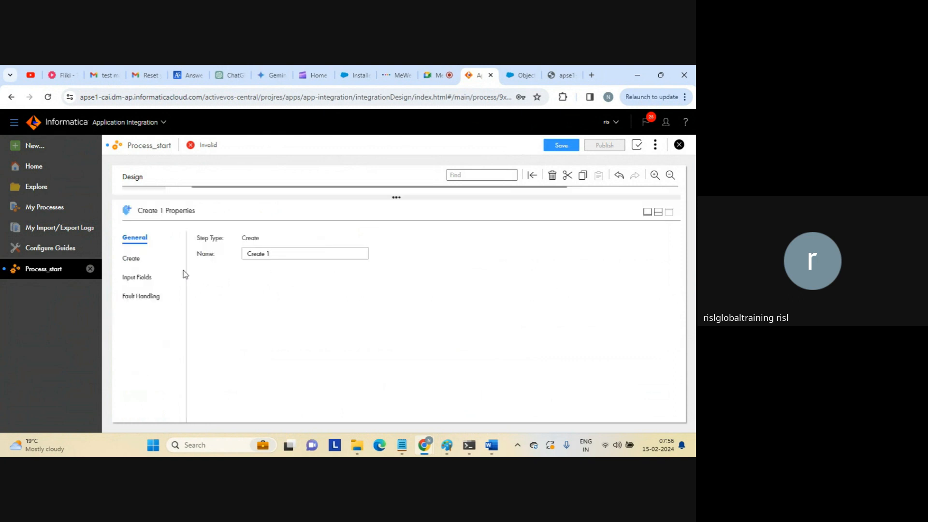
{"action": "left_click", "coordinate": [133, 257]}
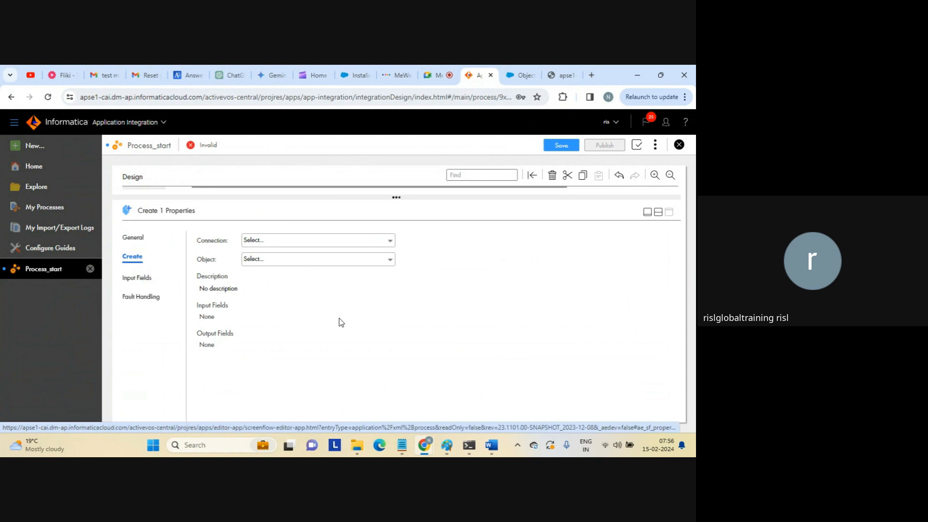
{"action": "left_click", "coordinate": [319, 241]}
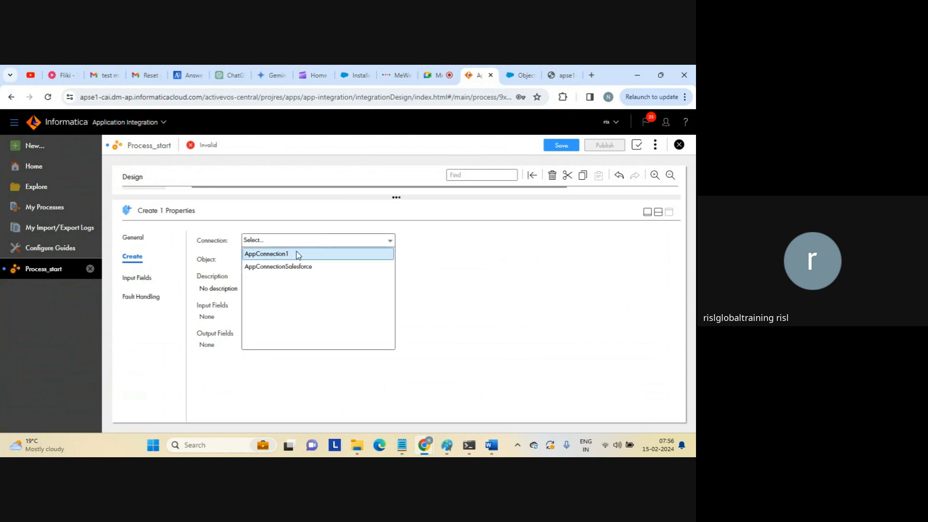
{"action": "left_click", "coordinate": [285, 267]}
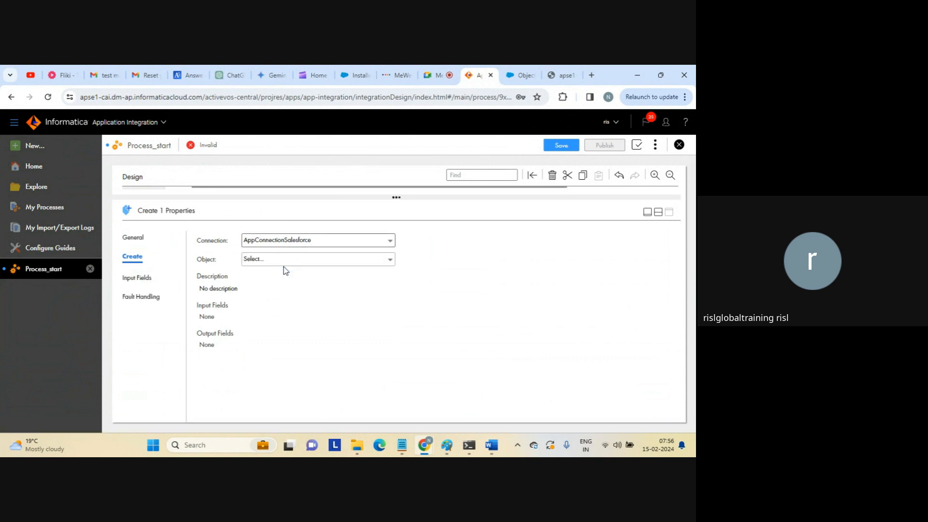
{"action": "left_click", "coordinate": [276, 261]}
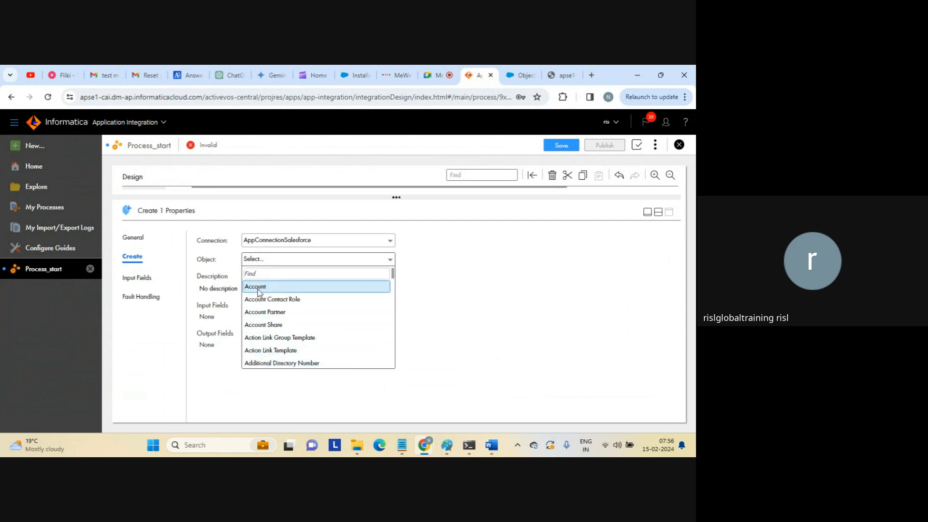
{"action": "left_click", "coordinate": [259, 288]}
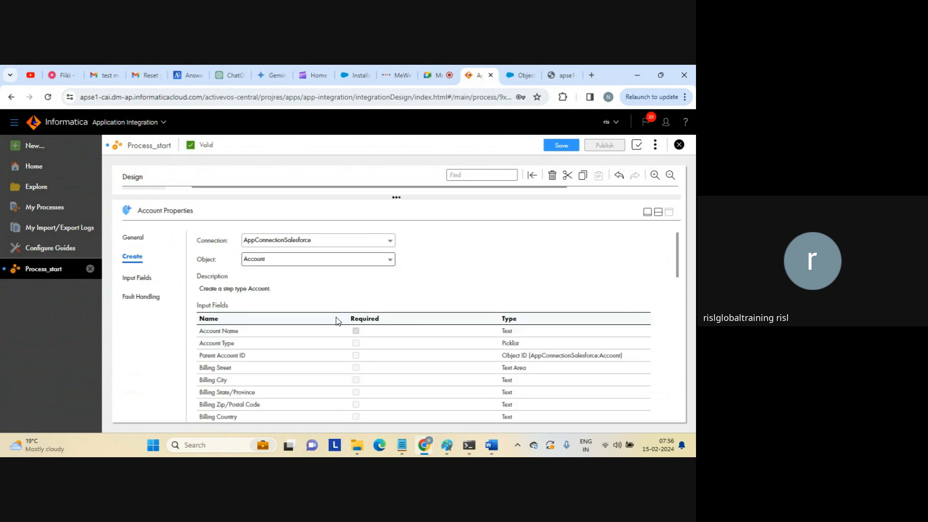
{"action": "left_click", "coordinate": [140, 277]}
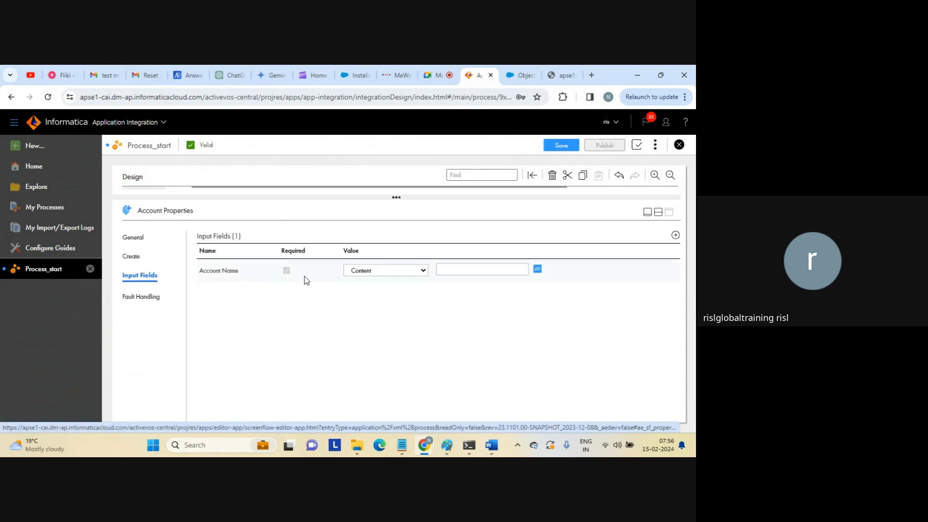
Set the Account Name input to 'TEST IICS NAME'.
{"action": "left_click", "coordinate": [676, 236]}
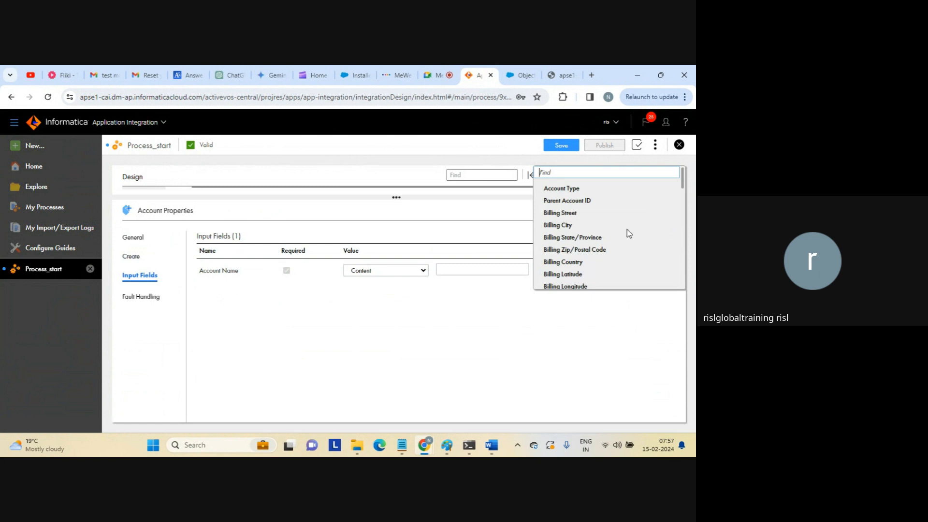
{"action": "left_click", "coordinate": [596, 323]}
{"action": "left_click", "coordinate": [470, 268]}
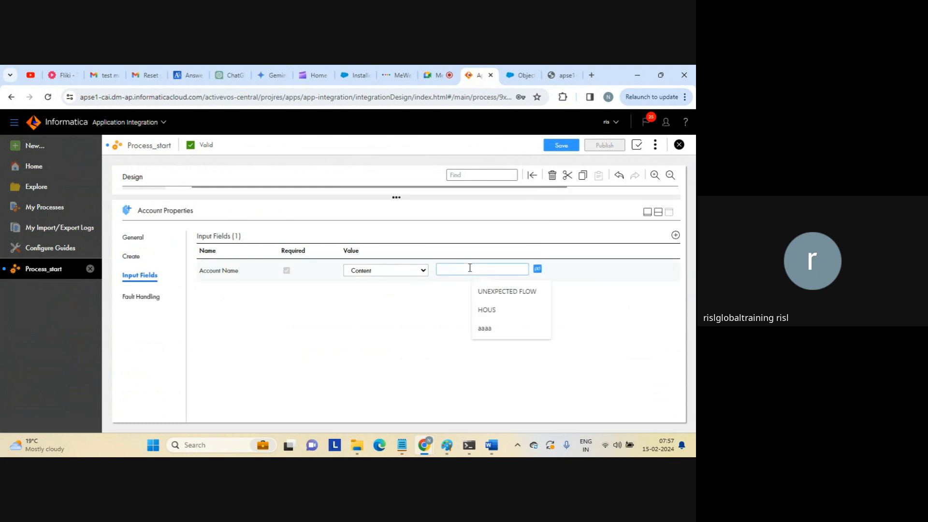
{"action": "key", "text": "Caps_Lock"}
{"action": "type", "text": "TEST I"}
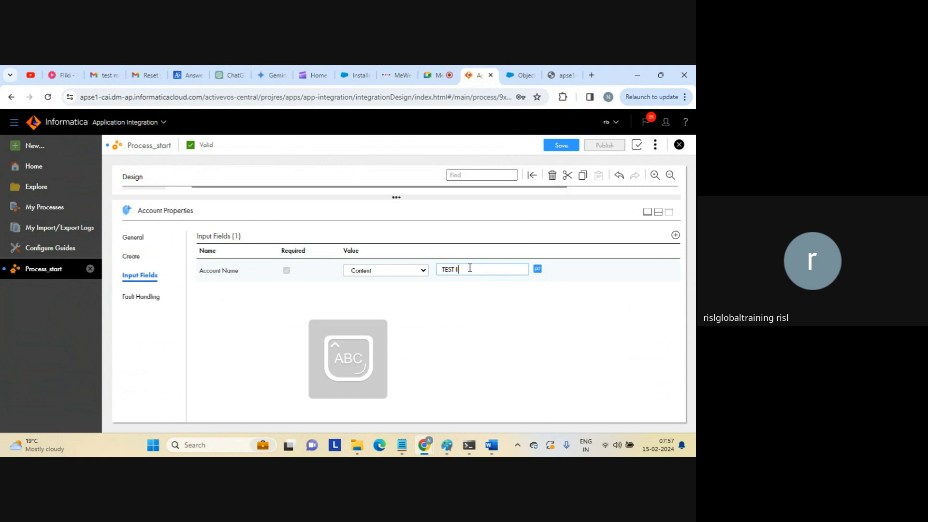
{"action": "type", "text": "ICS"}
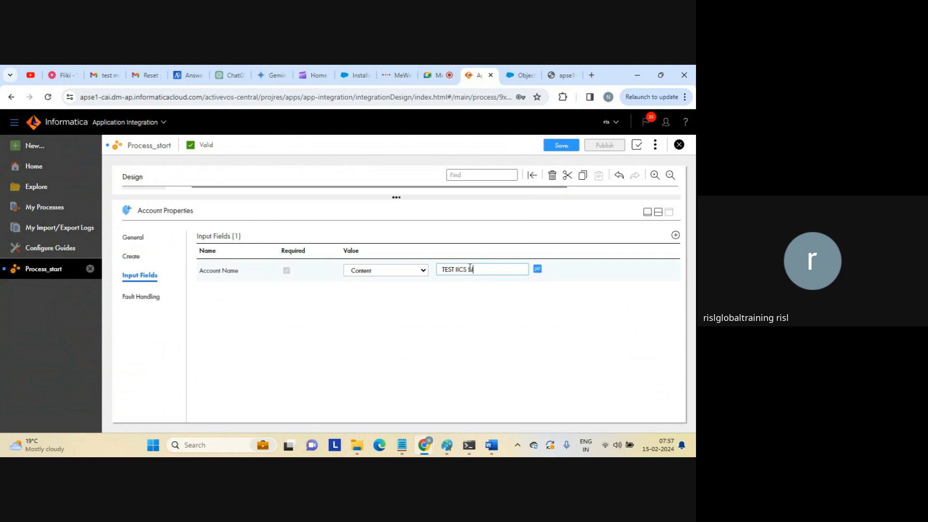
{"action": "type", "text": " NAME"}
{"action": "key", "text": "Caps_Lock"}
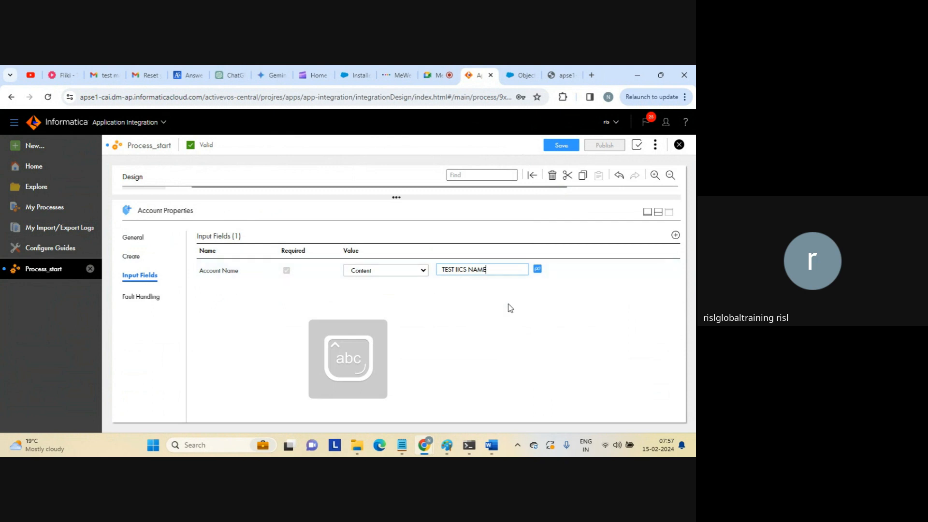
Restore the canvas, save and republish Process_start, and copy its Service URL.
{"action": "left_click", "coordinate": [658, 212]}
{"action": "left_click", "coordinate": [562, 148]}
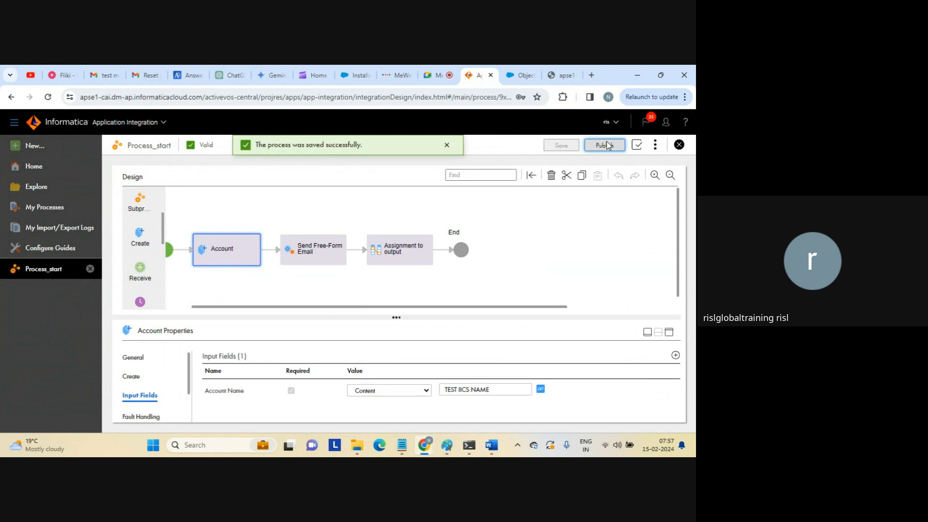
{"action": "left_click", "coordinate": [605, 145]}
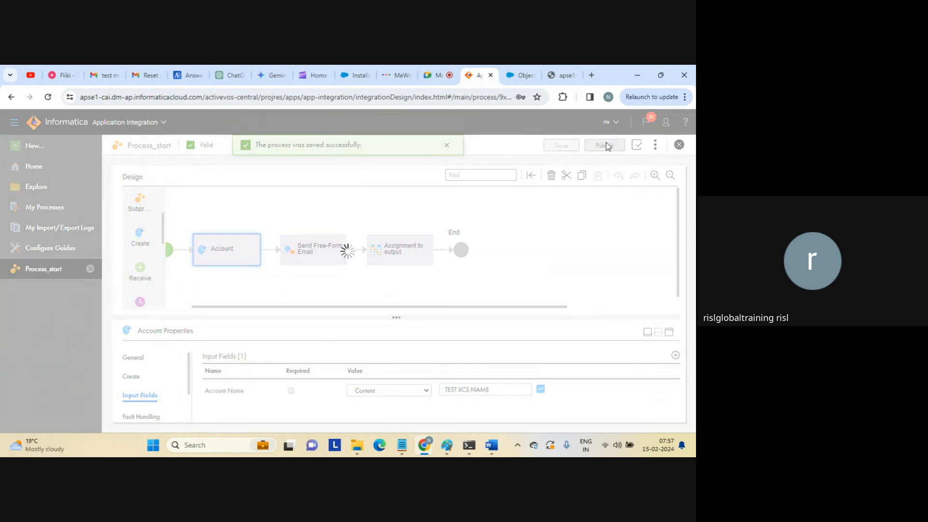
{"action": "left_click", "coordinate": [659, 147]}
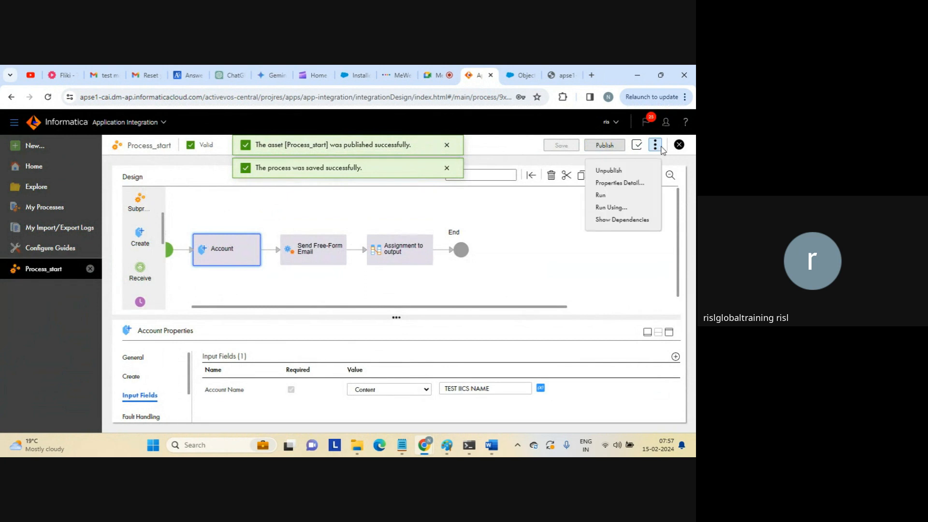
{"action": "left_click", "coordinate": [607, 182]}
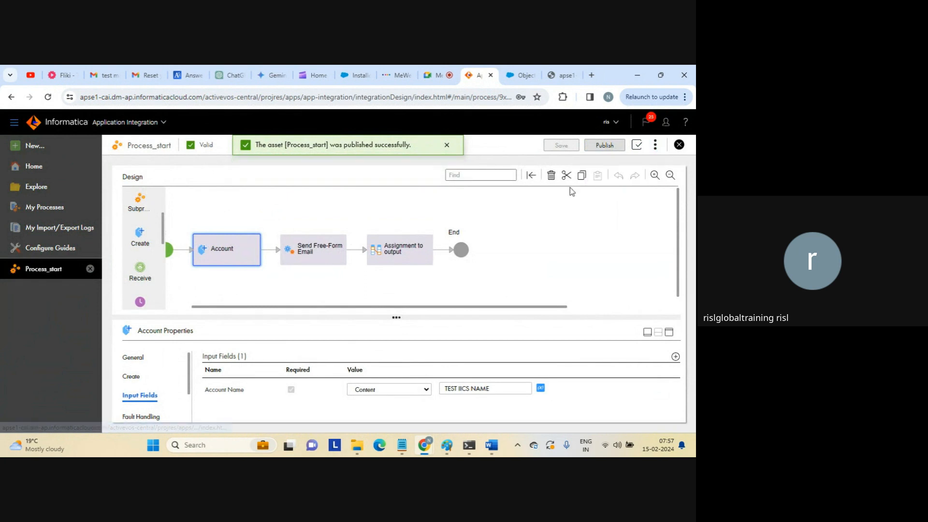
{"action": "left_click", "coordinate": [473, 359]}
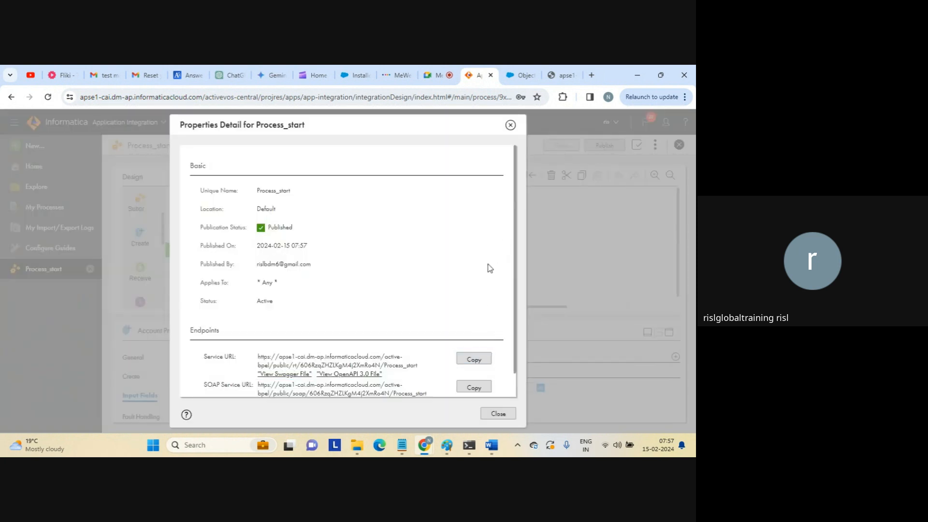
Invoke the service URL in the spare tab, then bring up Salesforce.
{"action": "left_click", "coordinate": [560, 79]}
{"action": "left_click", "coordinate": [486, 99]}
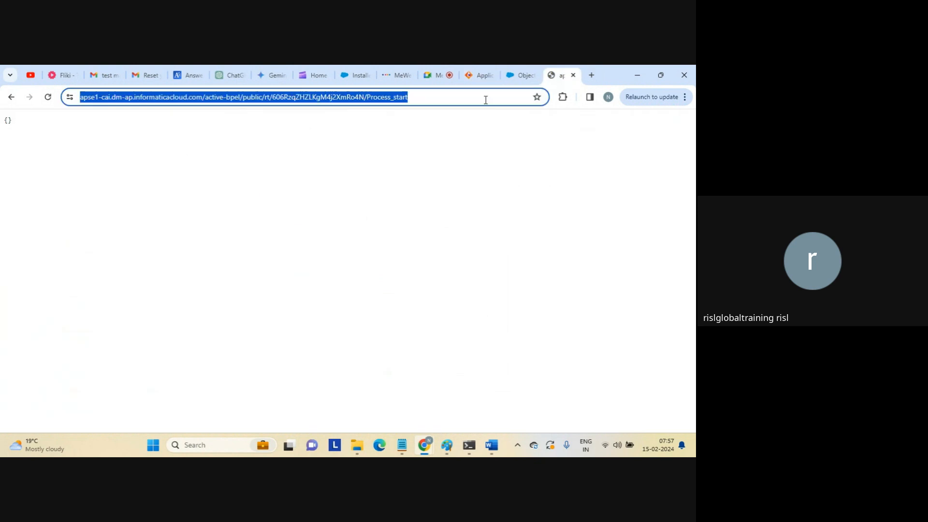
{"action": "key", "text": "ctrl+v"}
{"action": "key", "text": "Return"}
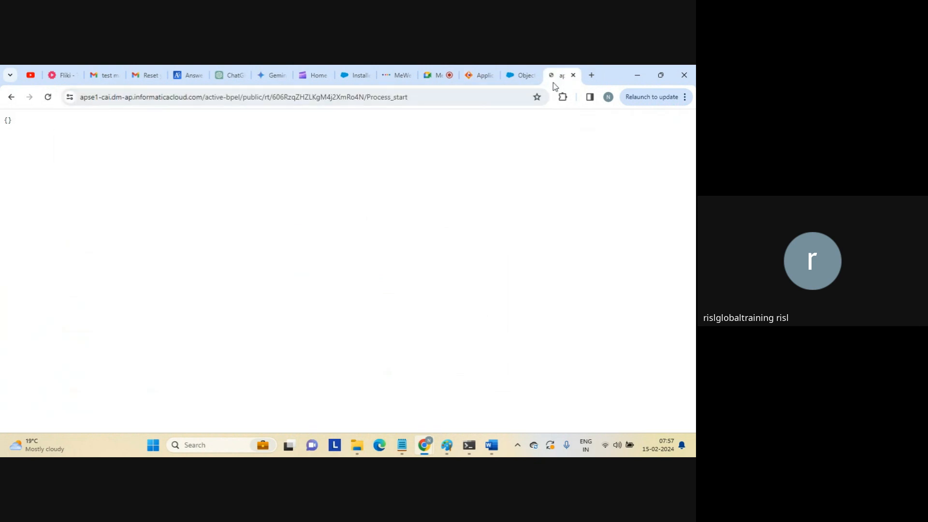
{"action": "left_click", "coordinate": [521, 79]}
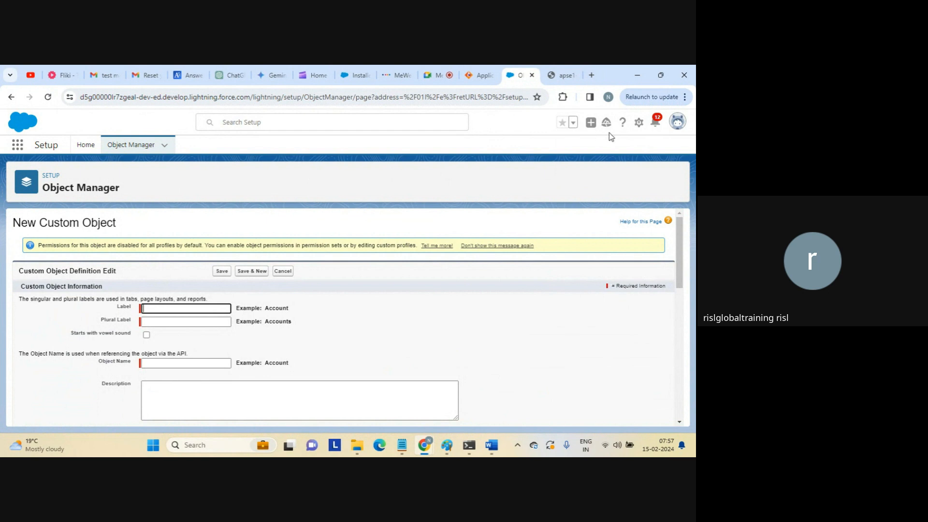
Switch Salesforce to Classic and back to Lightning, then open the Accounts list.
{"action": "left_click", "coordinate": [678, 122]}
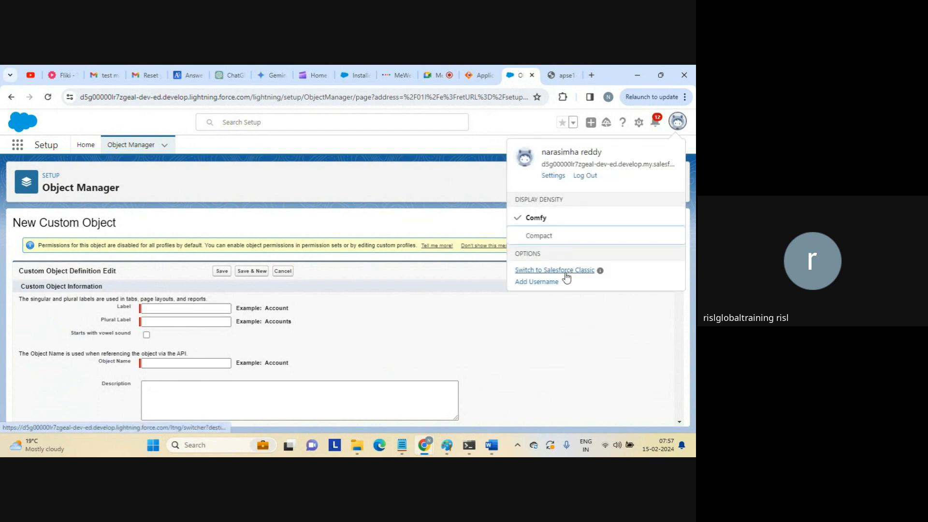
{"action": "left_click", "coordinate": [567, 273]}
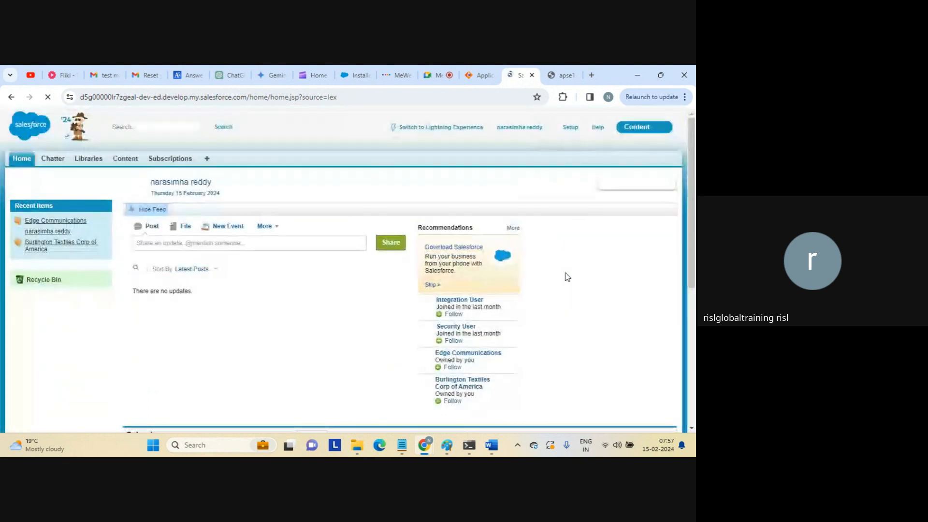
{"action": "left_click", "coordinate": [463, 127]}
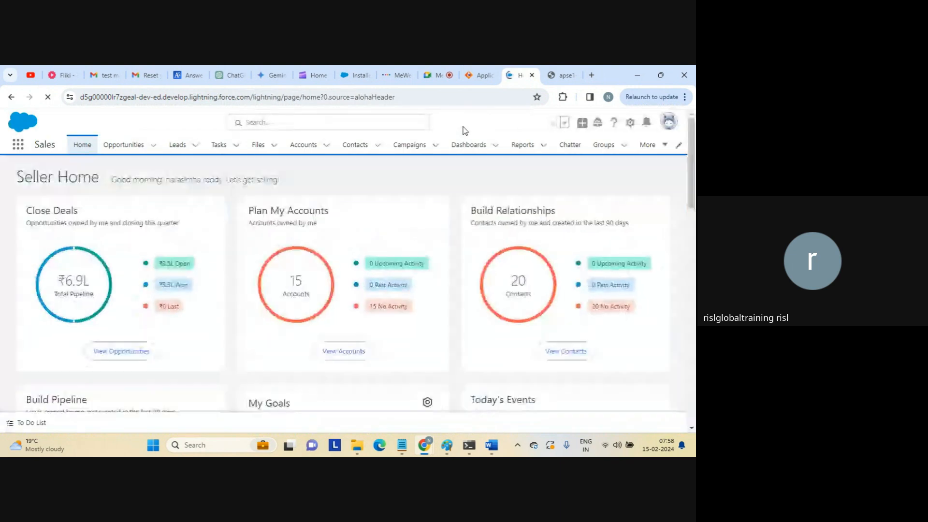
{"action": "left_click", "coordinate": [303, 144]}
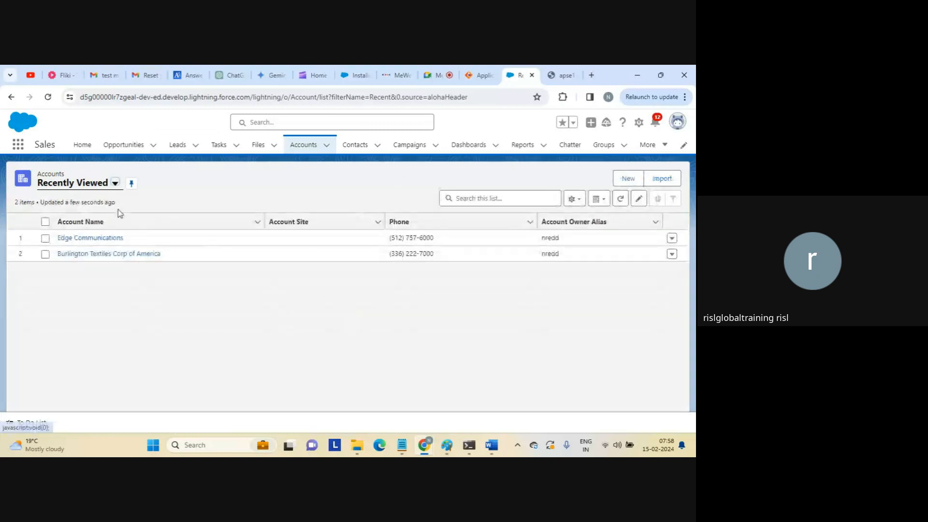
Switch the Salesforce Accounts list to All Accounts and scroll to find TEST IICS NAME among 16 items.
{"action": "left_click", "coordinate": [116, 185]}
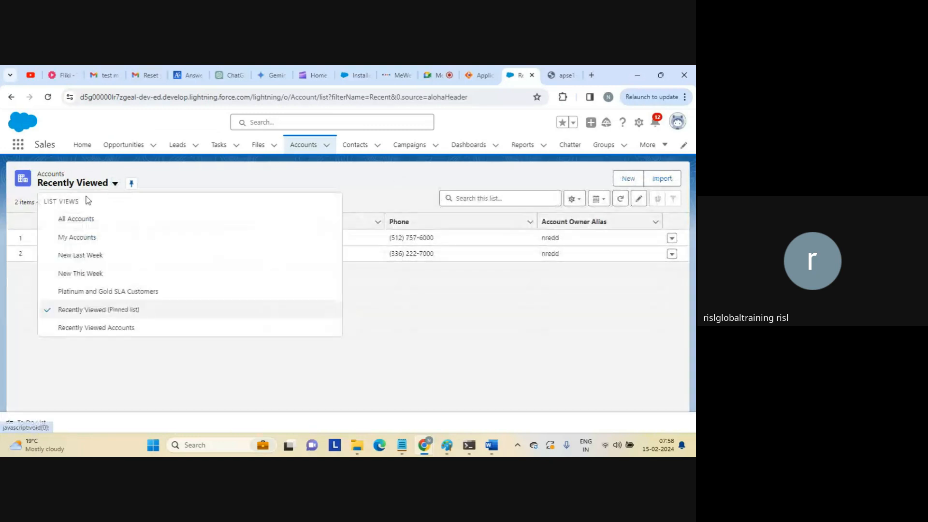
{"action": "left_click", "coordinate": [77, 215]}
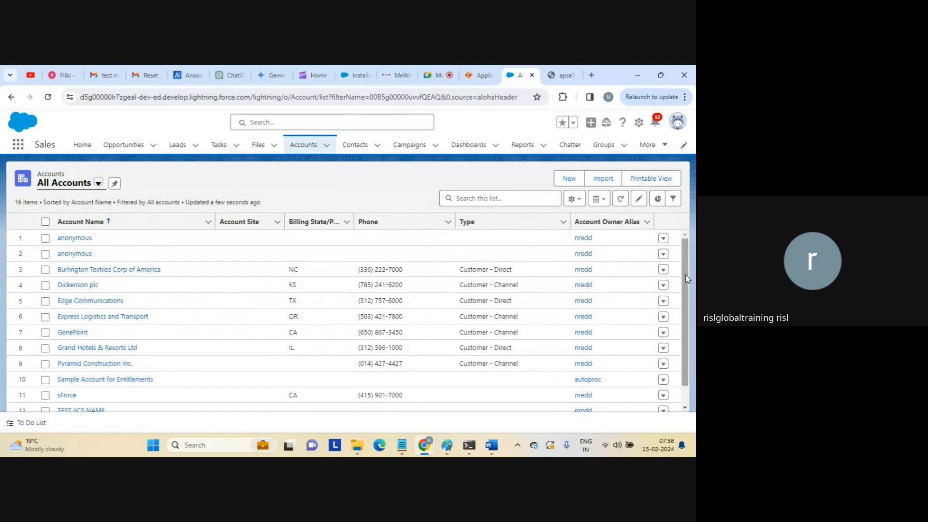
{"action": "scroll", "coordinate": [685, 275], "scroll_direction": "down", "scroll_amount": 3}
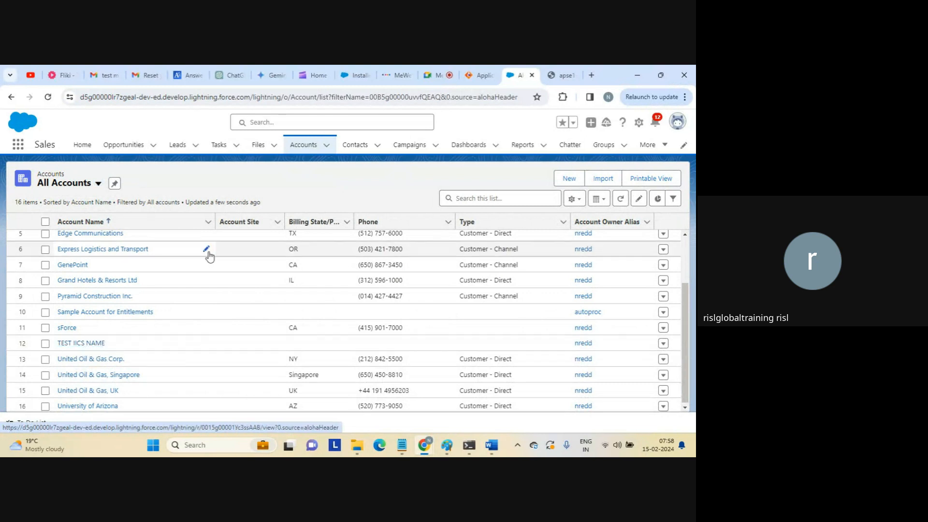
Rerun the process by reloading its service URL tab.
{"action": "left_click", "coordinate": [563, 77]}
{"action": "left_click", "coordinate": [431, 97]}
{"action": "key", "text": "Return"}
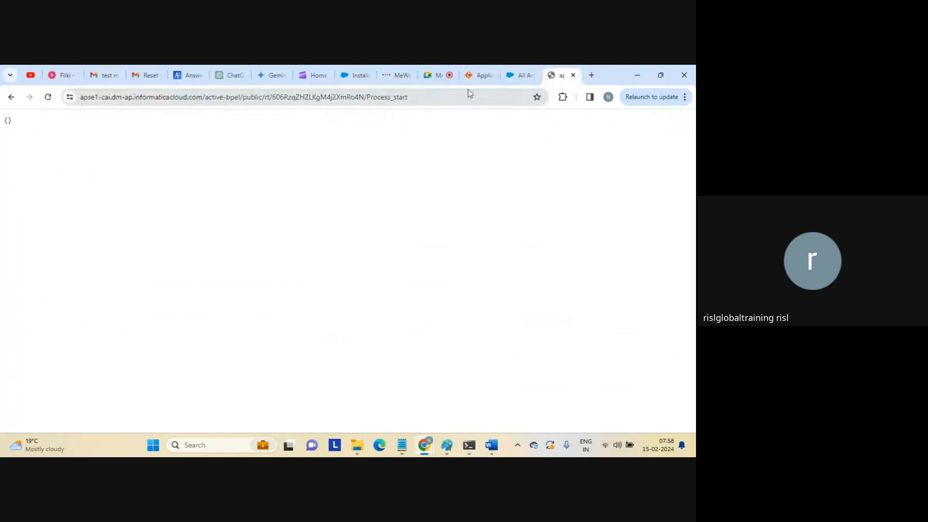
Reload All Accounts to confirm 17 accounts with two TEST IICS NAME entries.
{"action": "left_click", "coordinate": [519, 75]}
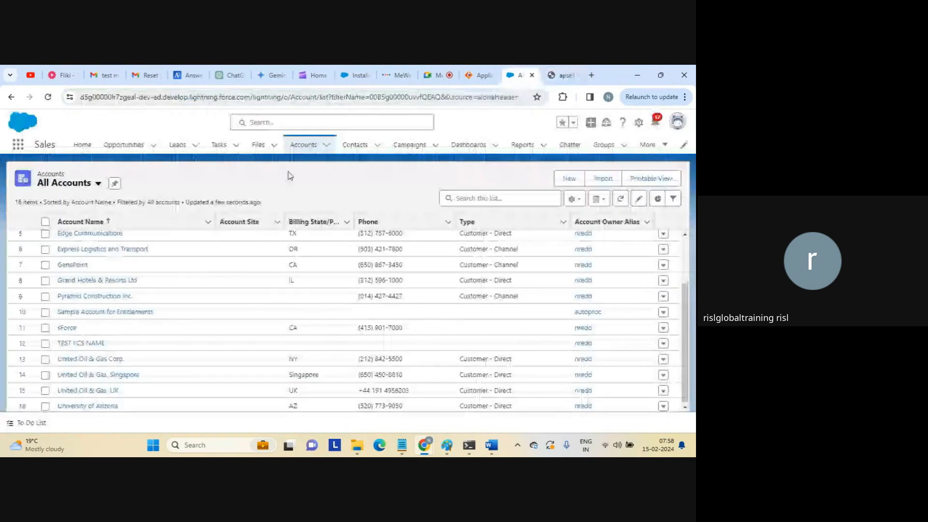
{"action": "left_click", "coordinate": [304, 98]}
{"action": "key", "text": "Return"}
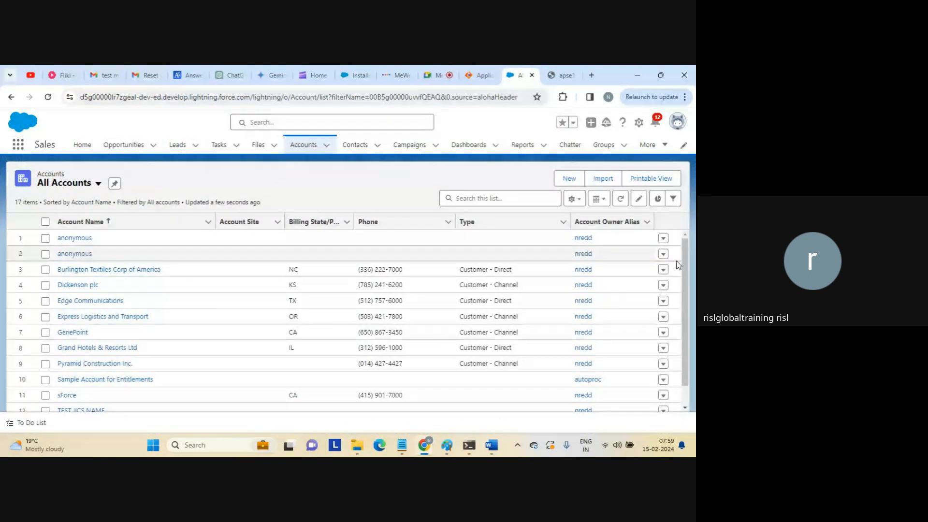
{"action": "scroll", "coordinate": [677, 265], "scroll_direction": "down", "scroll_amount": 1}
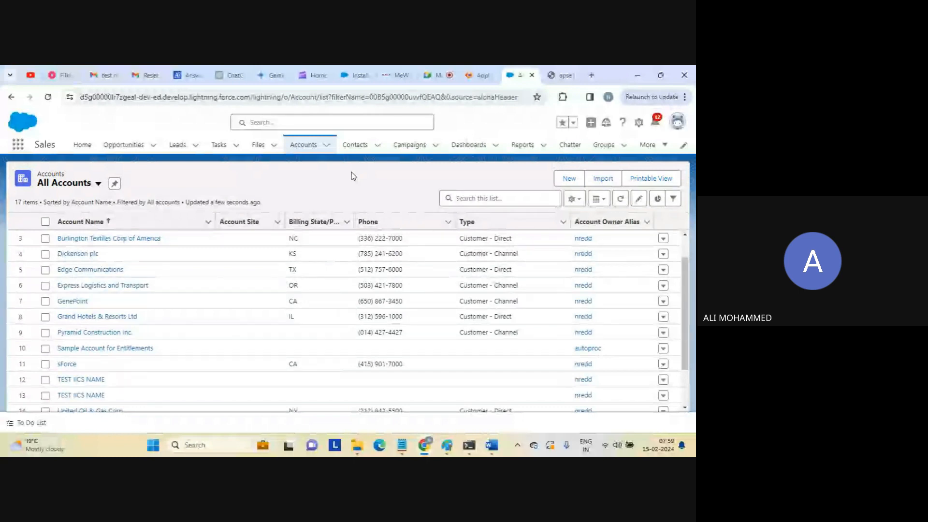
{"action": "left_click", "coordinate": [473, 77]}
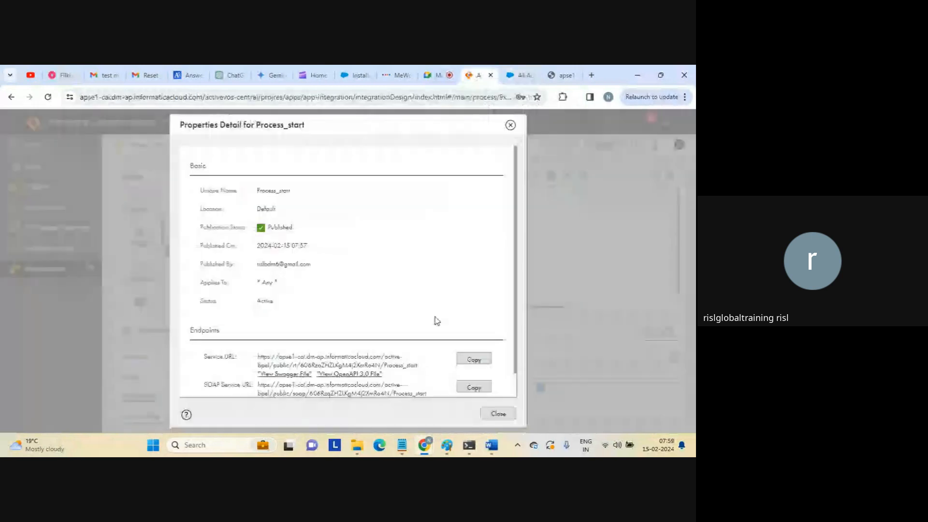
Insert a new Create step before the Account step and enlarge its properties panel.
{"action": "left_click", "coordinate": [498, 415]}
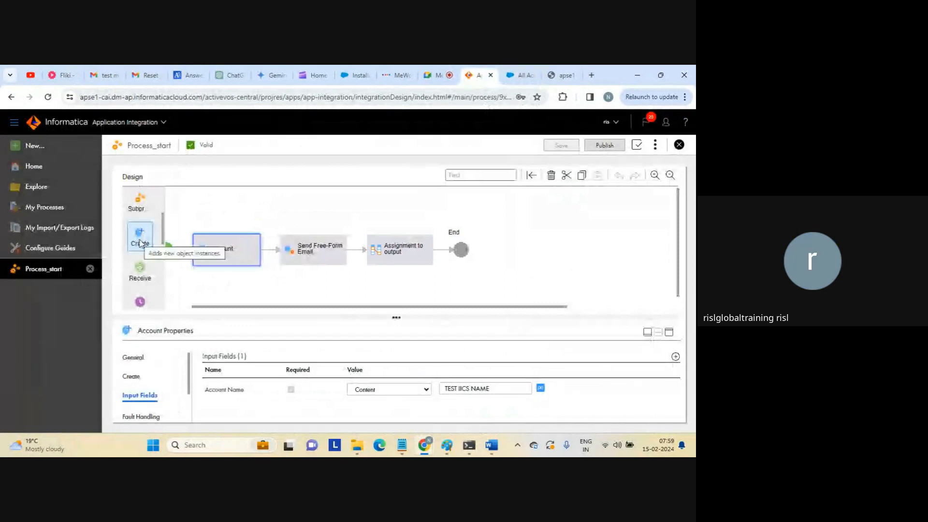
{"action": "left_click_drag", "start_coordinate": [140, 242], "coordinate": [183, 250]}
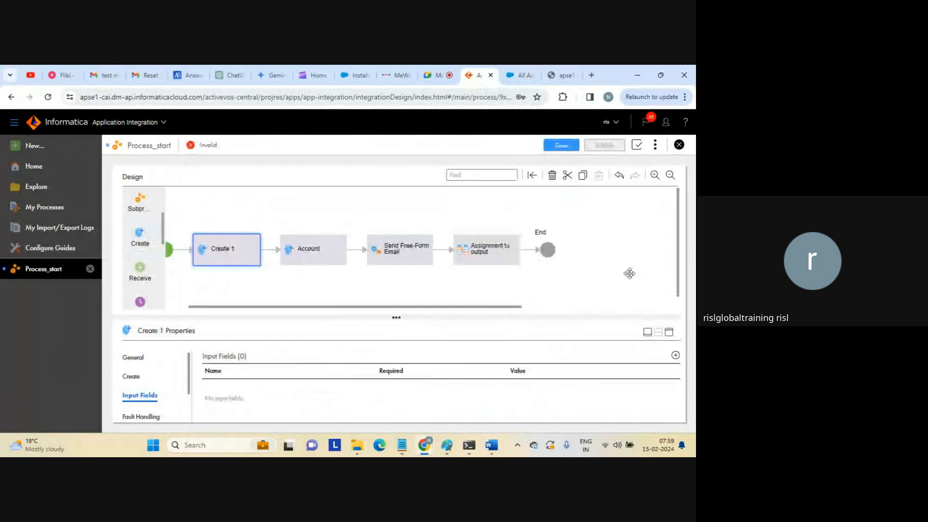
{"action": "left_click", "coordinate": [672, 335]}
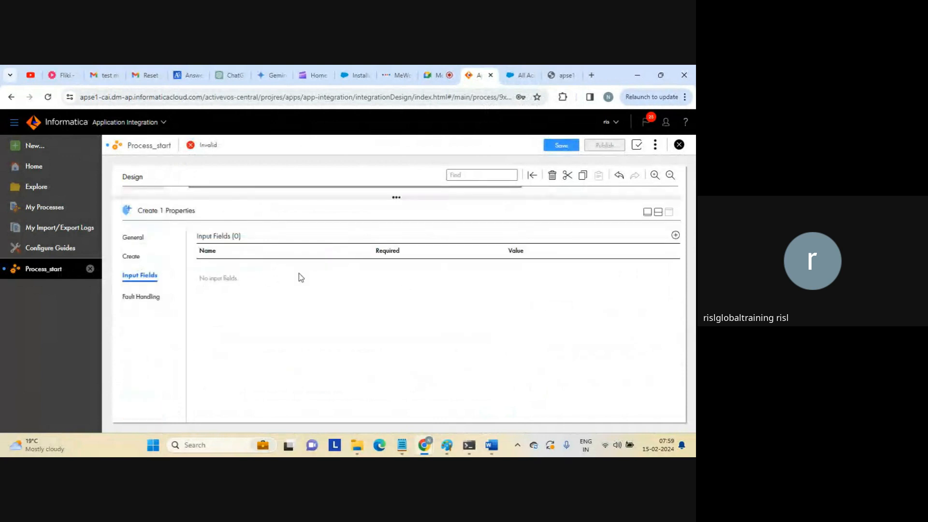
Make the new step create an Account record through the AppConnectionSalesforce connection.
{"action": "left_click", "coordinate": [132, 256]}
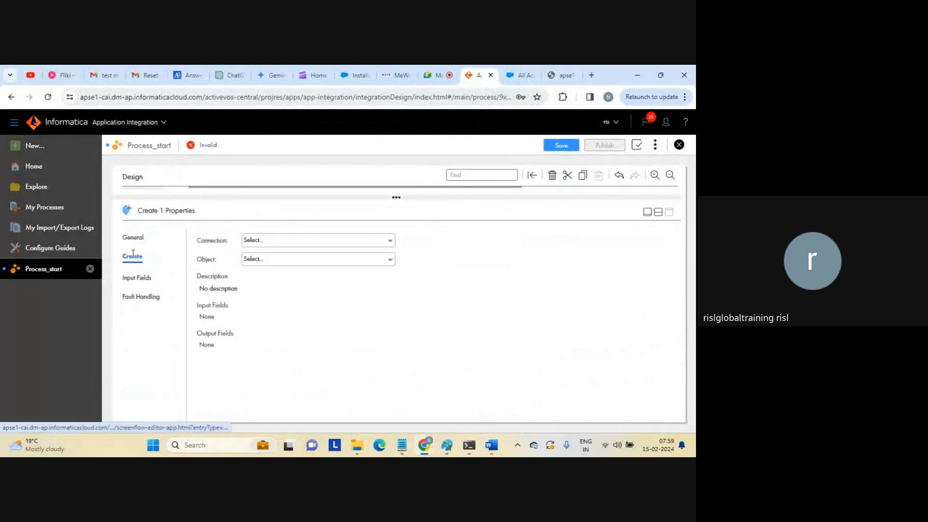
{"action": "left_click", "coordinate": [294, 244]}
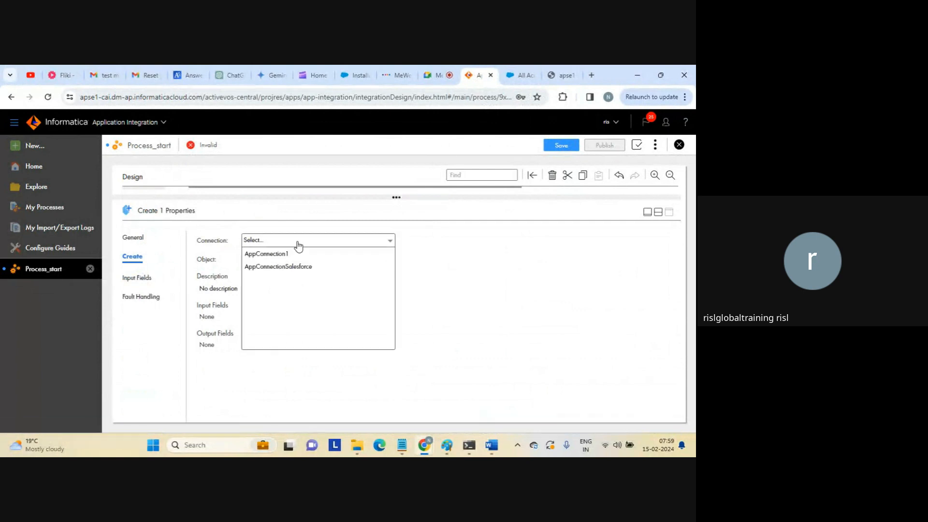
{"action": "left_click", "coordinate": [287, 266]}
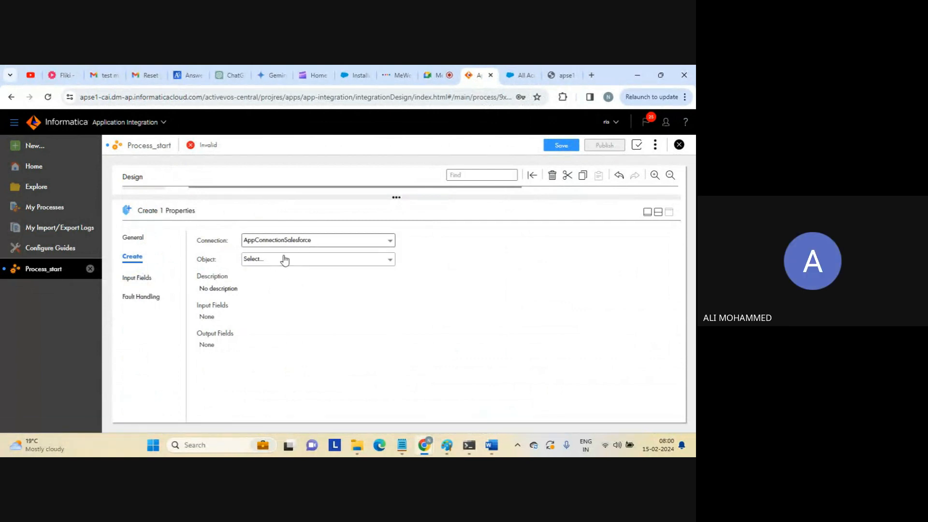
{"action": "left_click", "coordinate": [285, 260]}
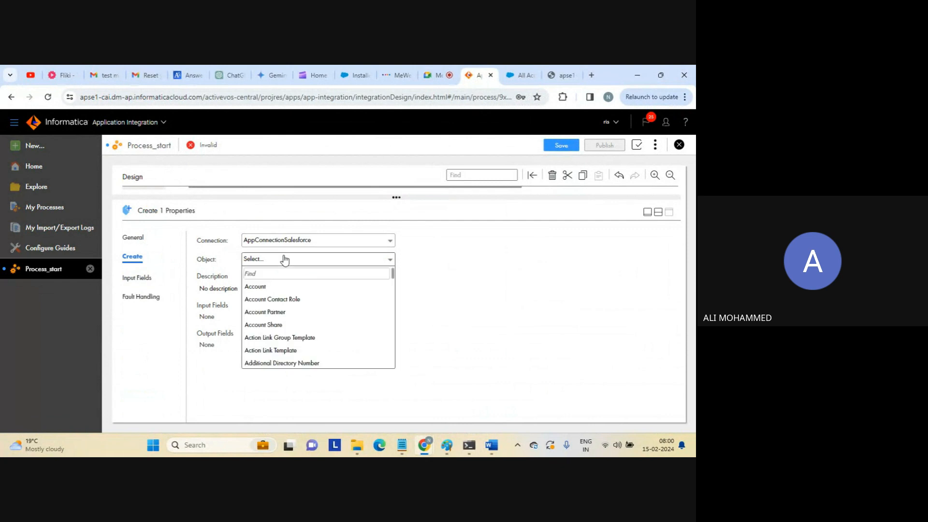
{"action": "left_click", "coordinate": [259, 286]}
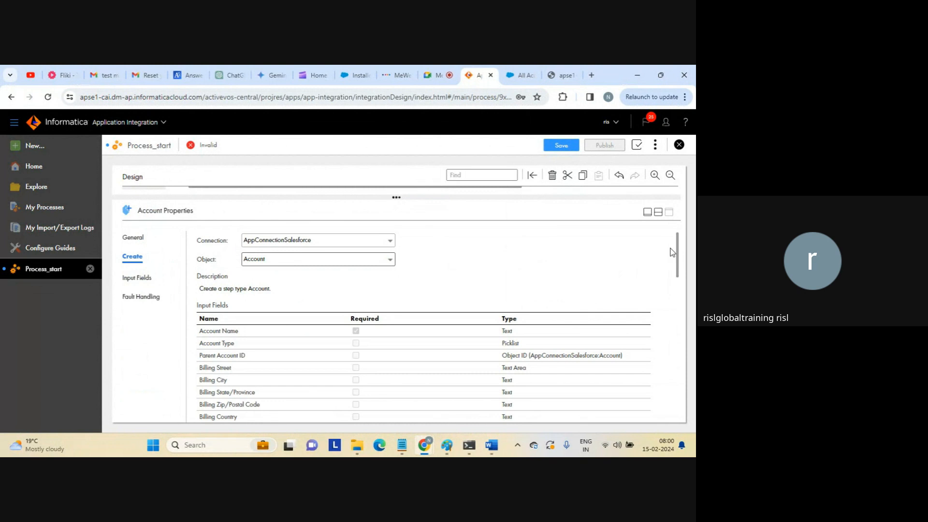
{"action": "left_click_drag", "start_coordinate": [677, 250], "coordinate": [679, 401]}
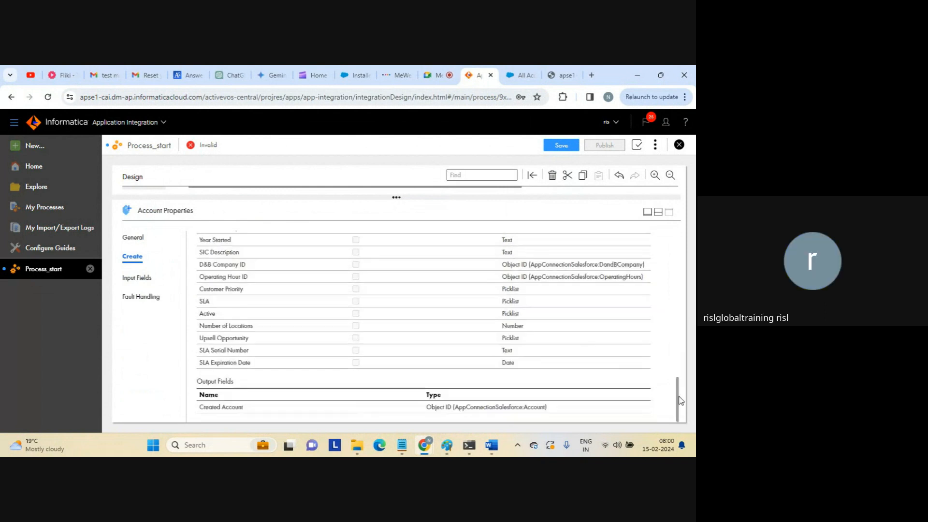
{"action": "scroll", "coordinate": [664, 336], "scroll_direction": "up", "scroll_amount": 8}
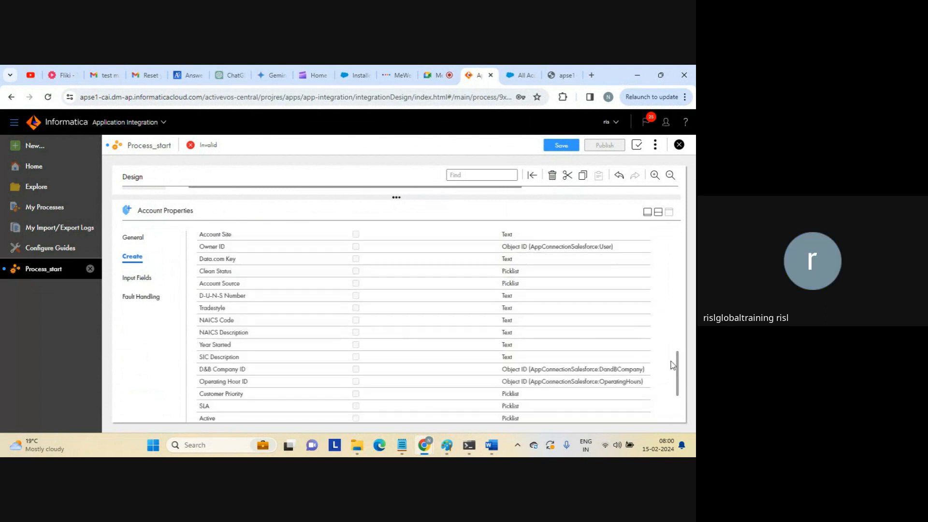
{"action": "scroll", "coordinate": [662, 331], "scroll_direction": "up", "scroll_amount": 1}
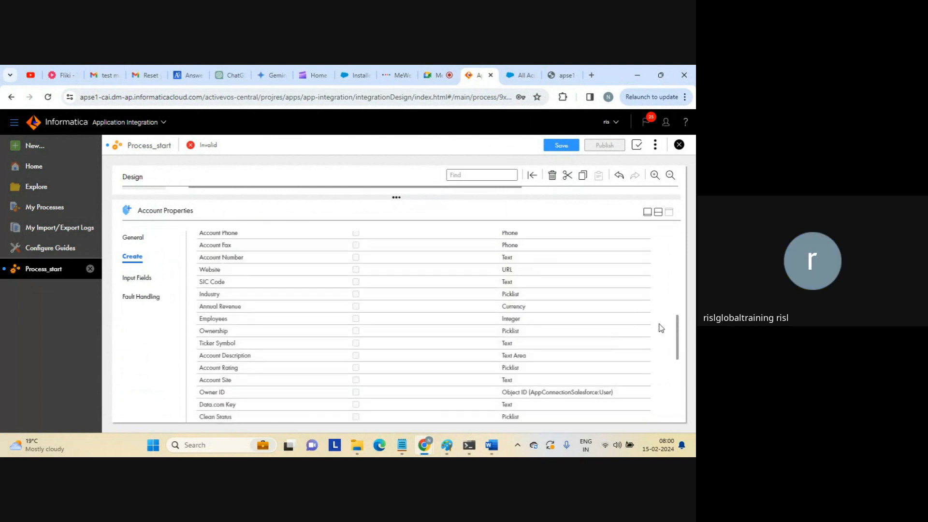
{"action": "scroll", "coordinate": [648, 263], "scroll_direction": "up", "scroll_amount": 5}
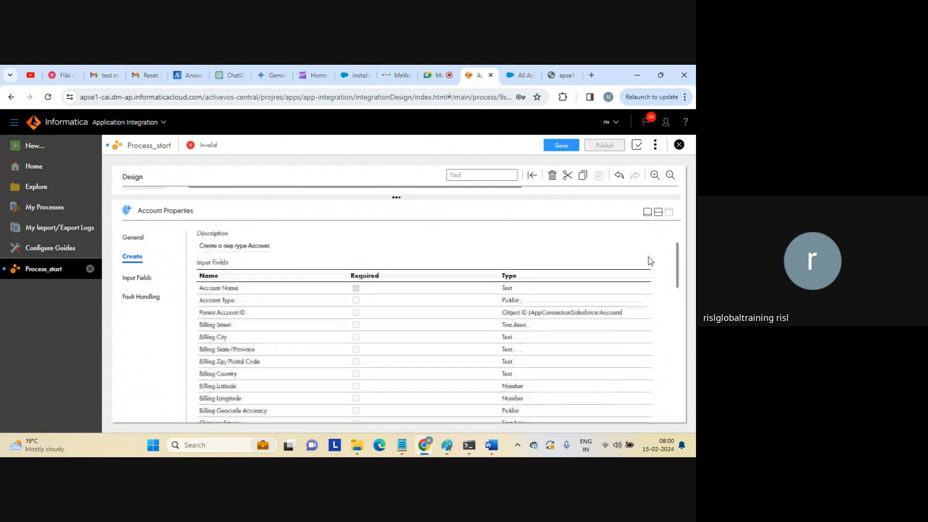
{"action": "scroll", "coordinate": [647, 257], "scroll_direction": "up", "scroll_amount": 2}
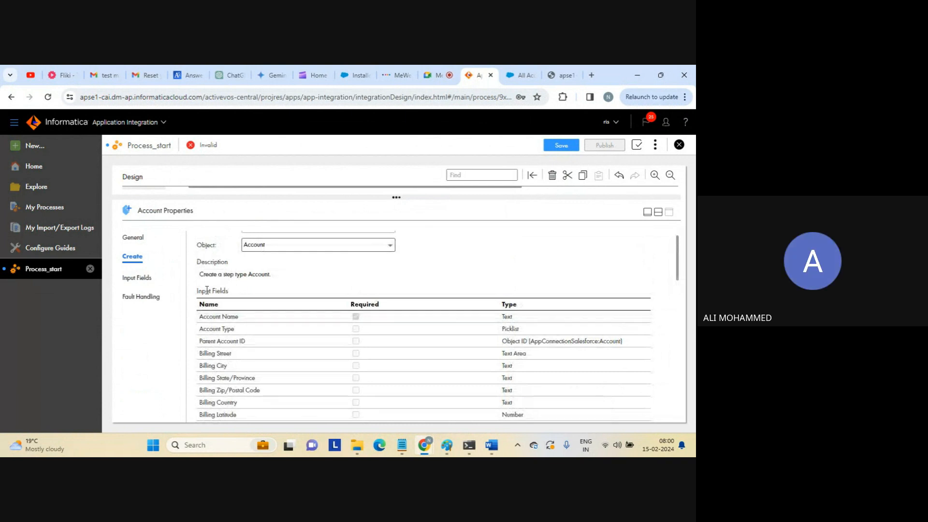
Set the new Account step's Account Name input to 'second entry'.
{"action": "left_click", "coordinate": [137, 280]}
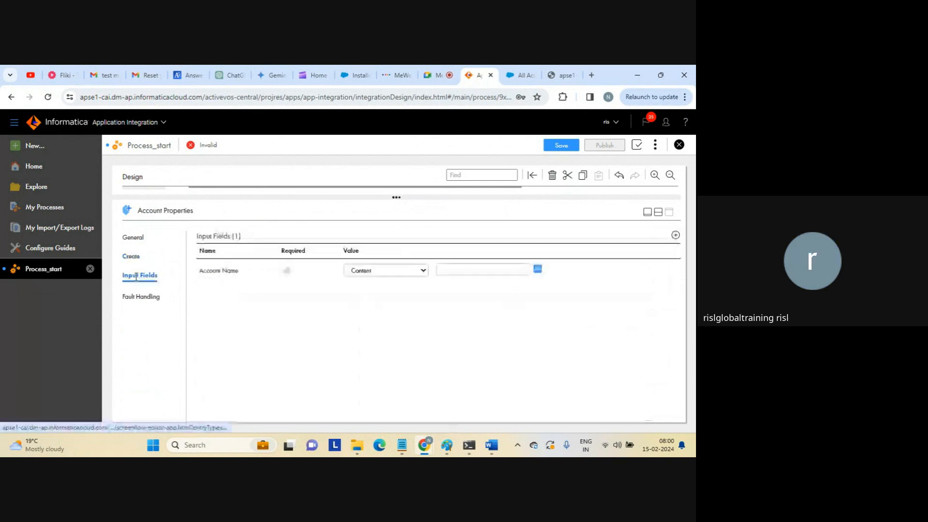
{"action": "left_click", "coordinate": [460, 269]}
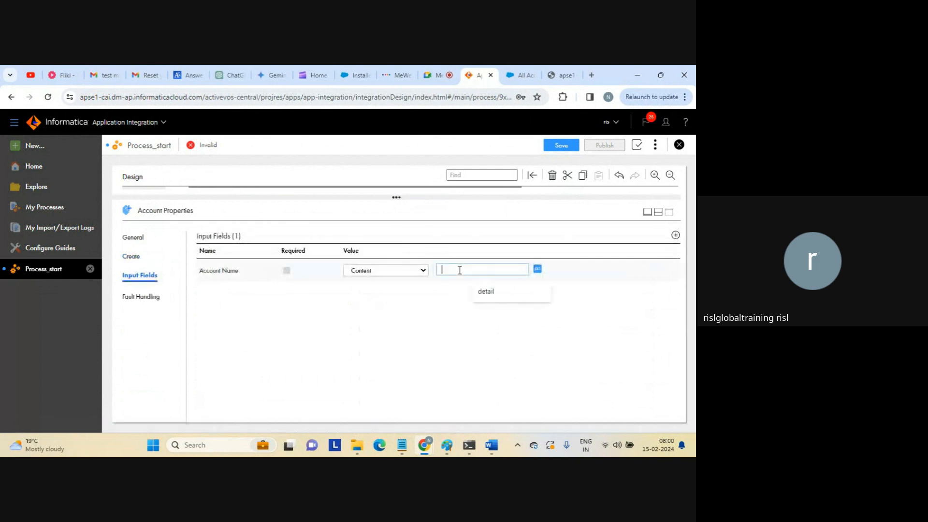
{"action": "key", "text": "Caps_Lock"}
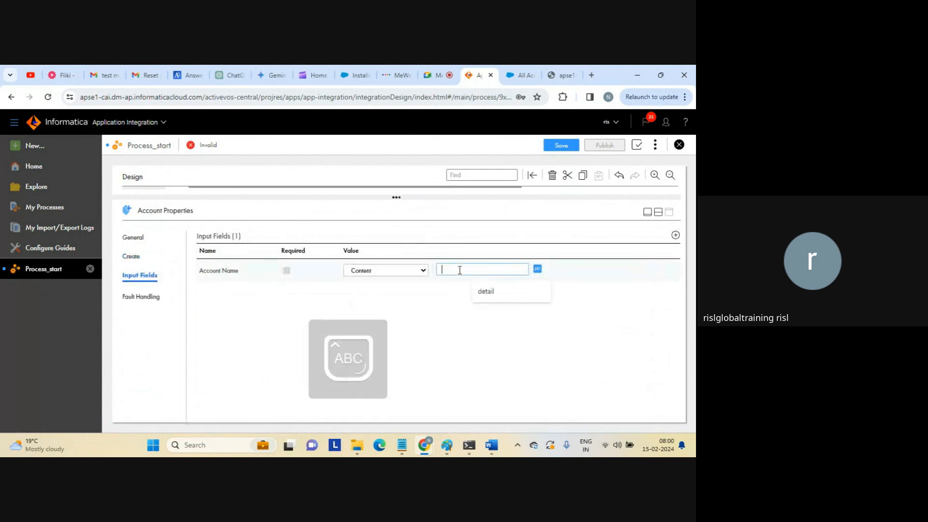
{"action": "key", "text": "Caps_Lock"}
{"action": "type", "text": "second entry"}
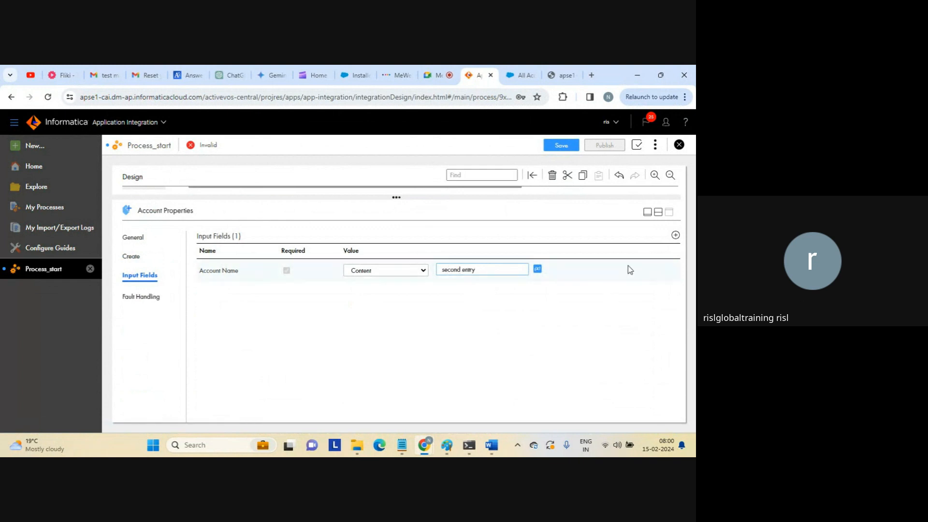
Save and publish Process_start, then copy its service URL from Properties Detail.
{"action": "left_click", "coordinate": [659, 213]}
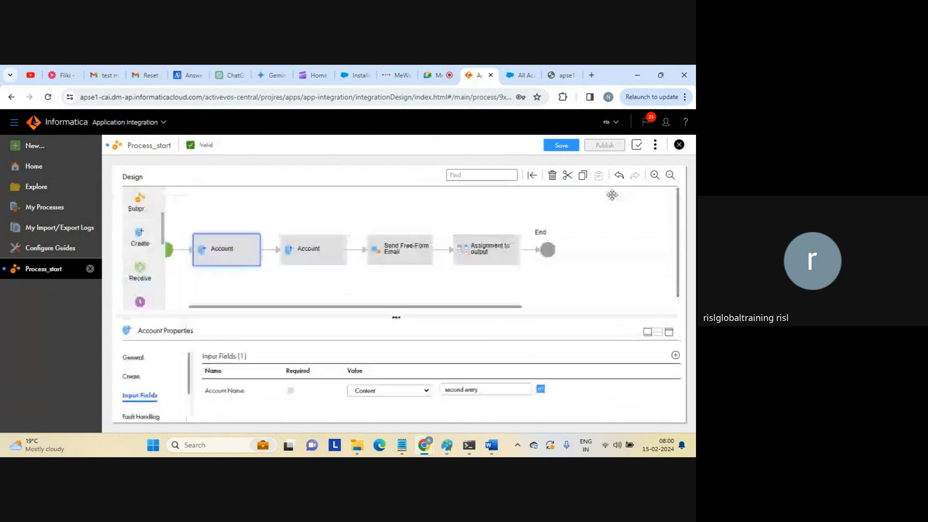
{"action": "left_click", "coordinate": [559, 146]}
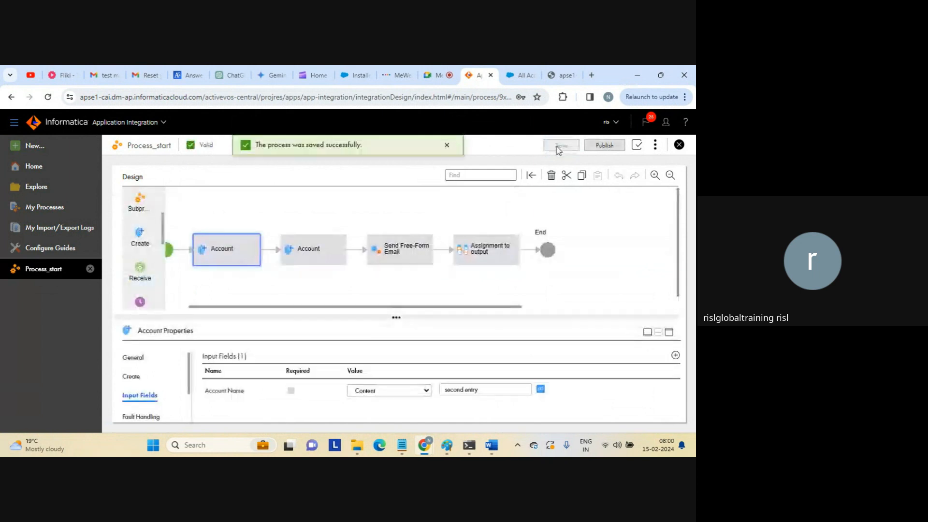
{"action": "left_click", "coordinate": [604, 147]}
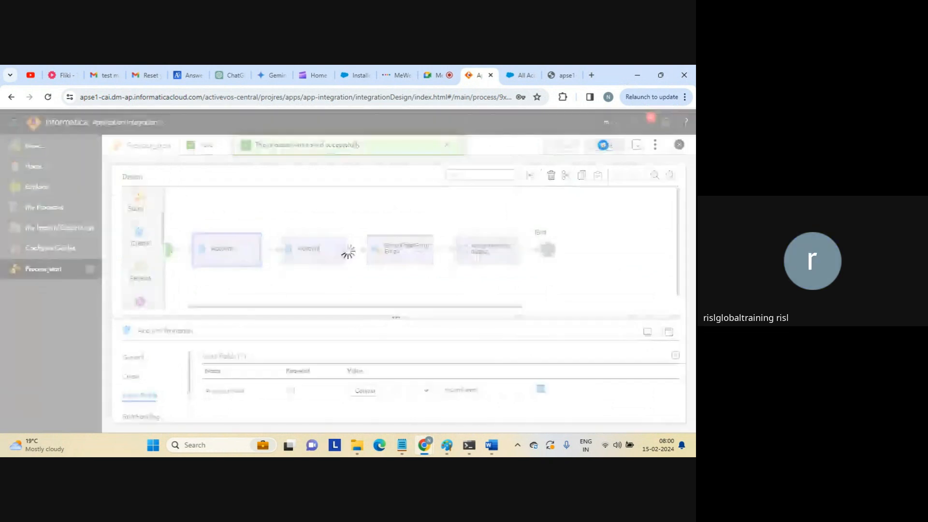
{"action": "left_click", "coordinate": [655, 145]}
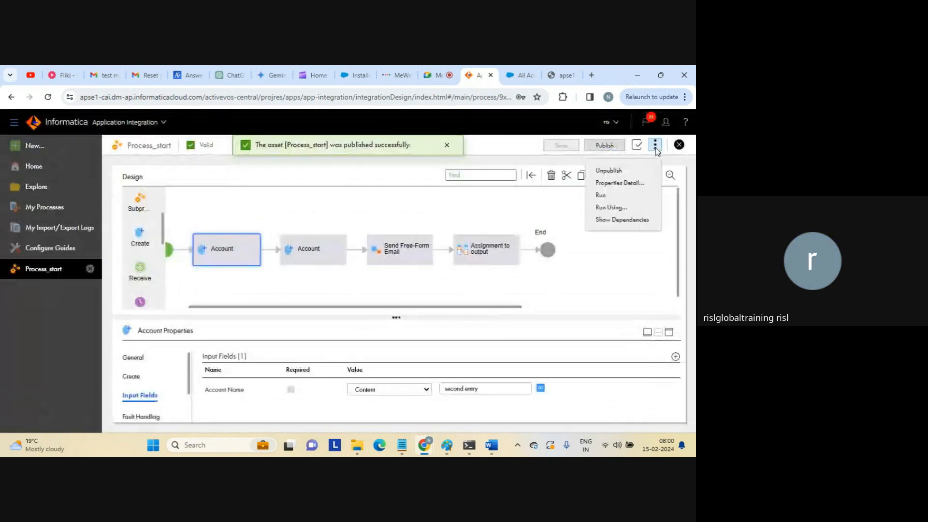
{"action": "left_click", "coordinate": [628, 183]}
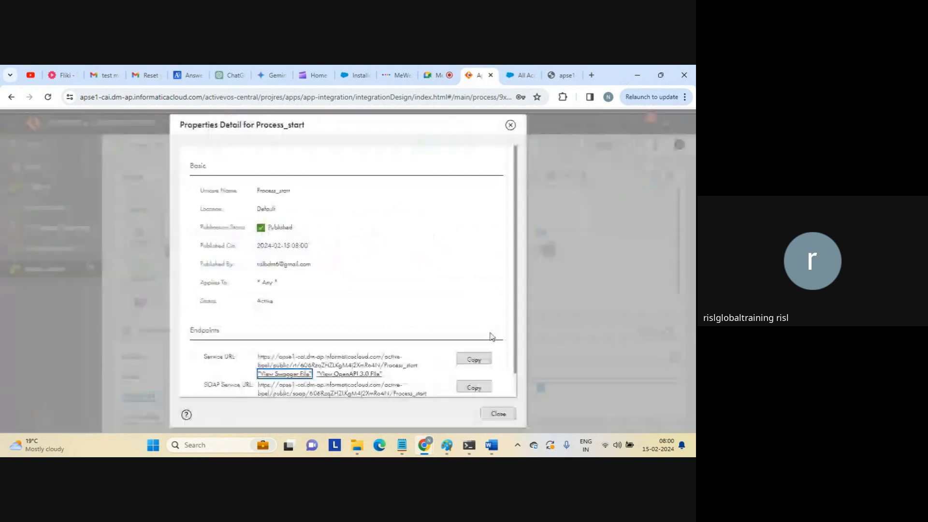
{"action": "left_click", "coordinate": [474, 359]}
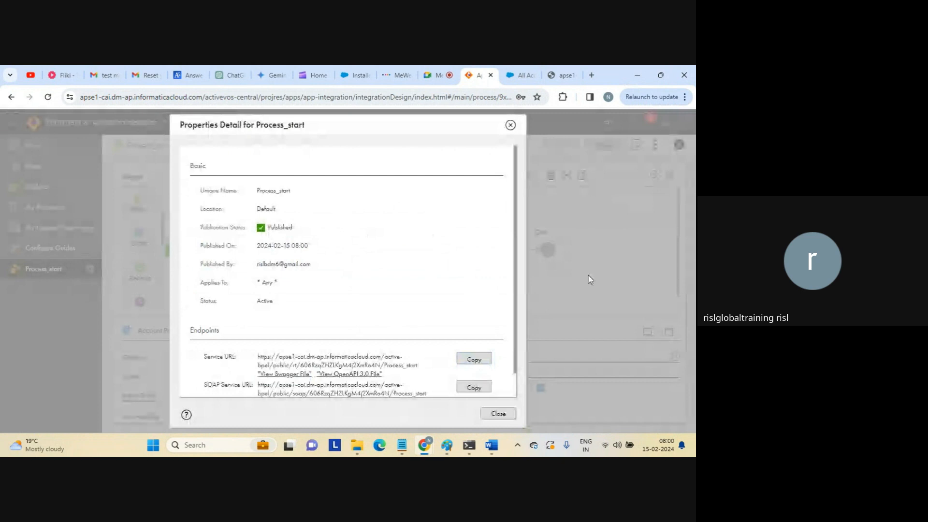
Paste Process_start's service URL into the spare tab to rerun the process, which returns {}.
{"action": "left_click", "coordinate": [498, 413]}
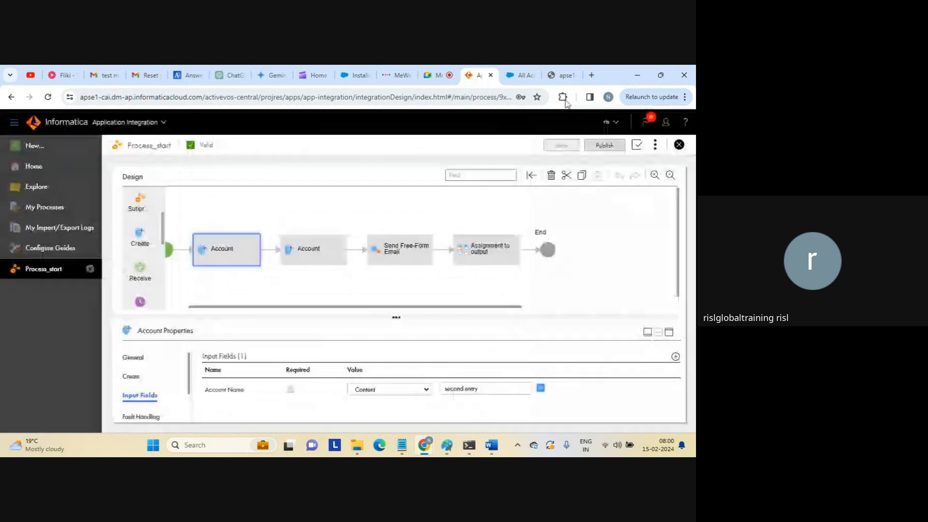
{"action": "left_click", "coordinate": [561, 75]}
{"action": "left_click", "coordinate": [441, 102]}
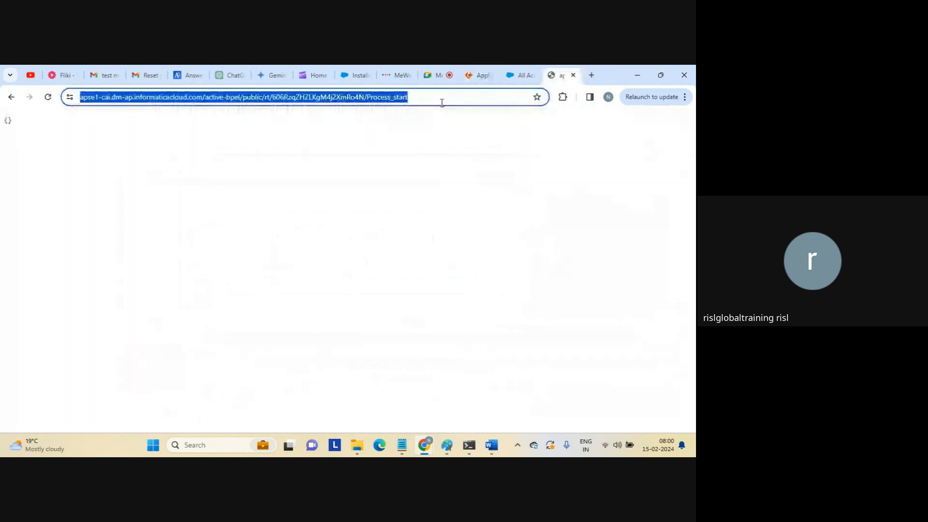
{"action": "key", "text": "ctrl+v"}
{"action": "key", "text": "Return"}
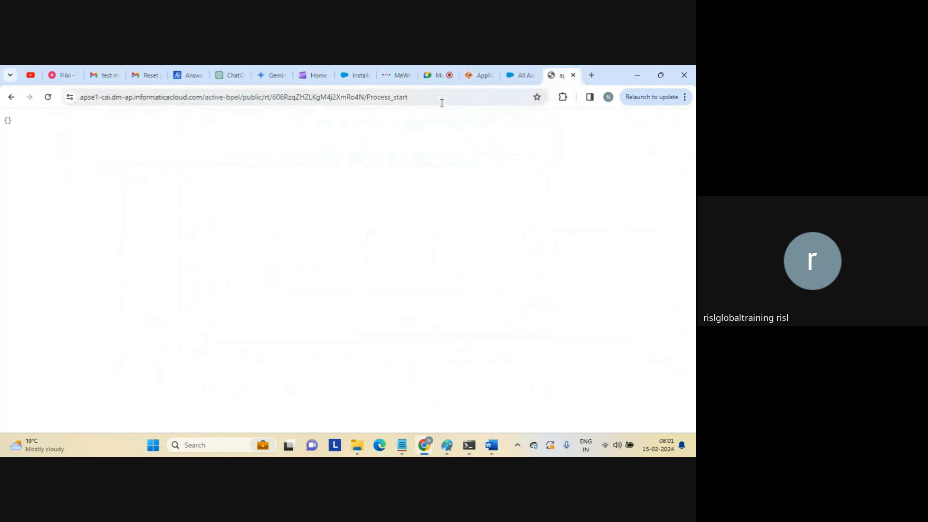
{"action": "left_click", "coordinate": [520, 76]}
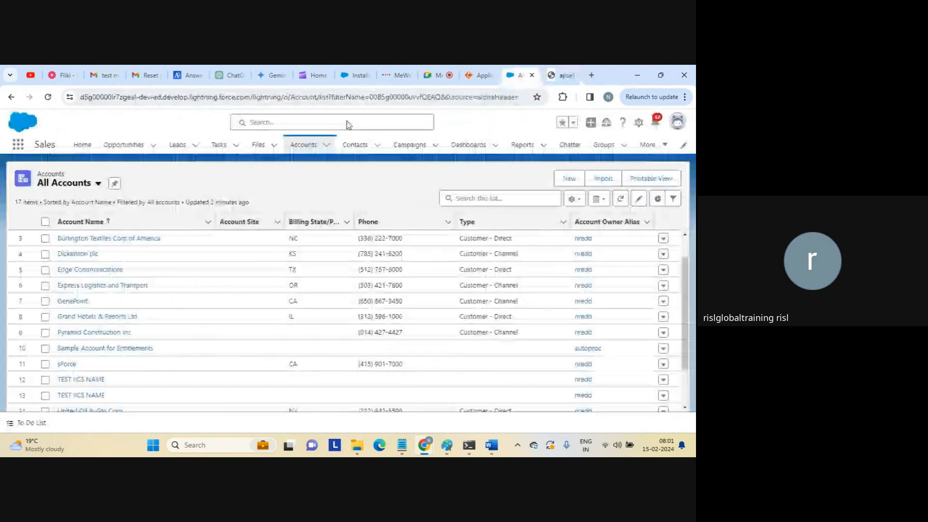
Reload All Accounts and scroll to find the new 'second entry' account among 19 items.
{"action": "left_click", "coordinate": [264, 98]}
{"action": "key", "text": "Return"}
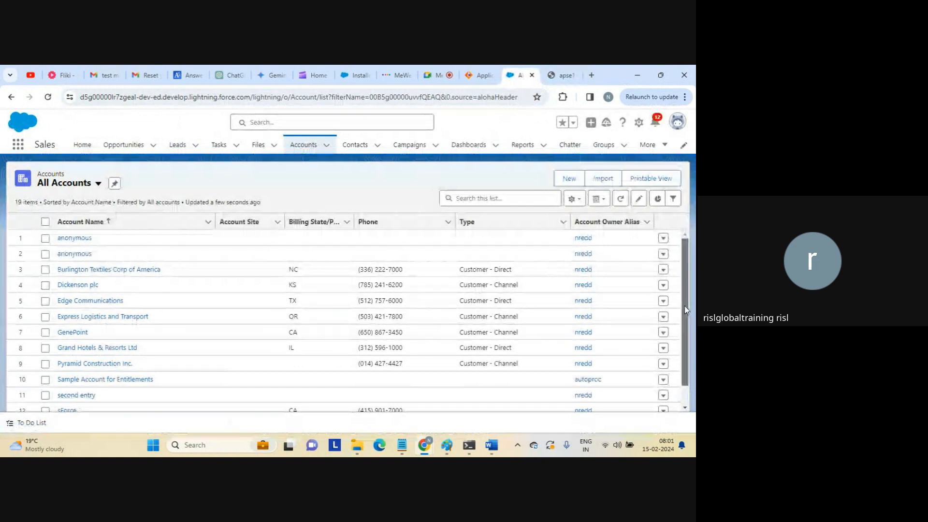
{"action": "scroll", "coordinate": [685, 357], "scroll_direction": "down", "scroll_amount": 1}
{"action": "scroll", "coordinate": [685, 357], "scroll_direction": "down", "scroll_amount": 2}
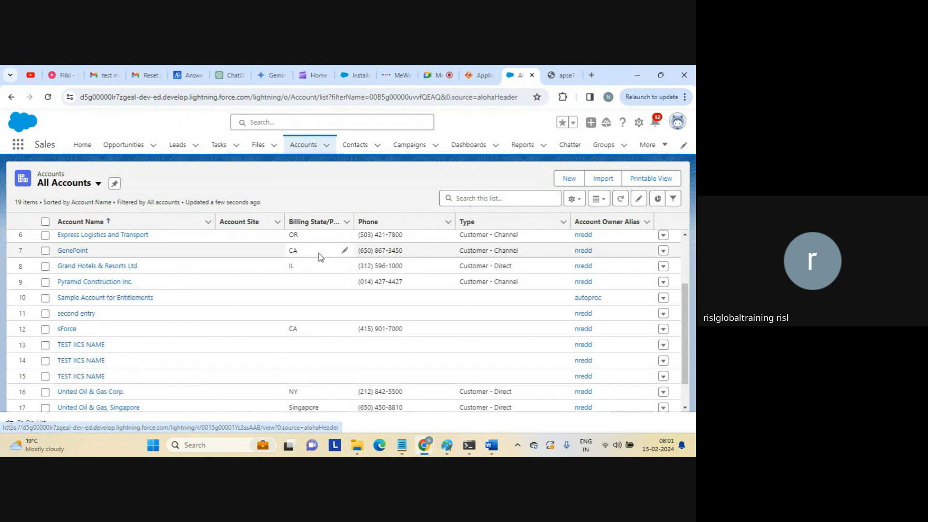
Back in Informatica, show Process_start's properties with its Text input field 'input'.
{"action": "left_click", "coordinate": [483, 75]}
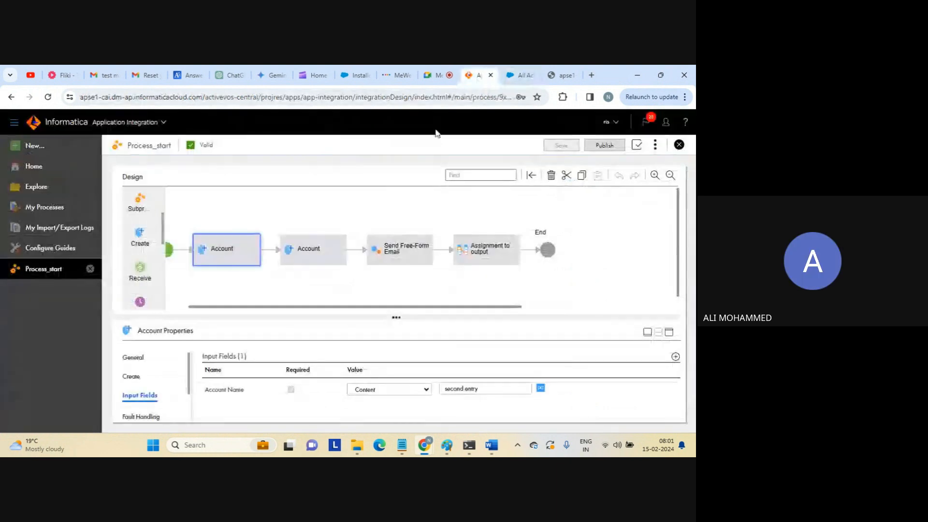
{"action": "left_click", "coordinate": [364, 203]}
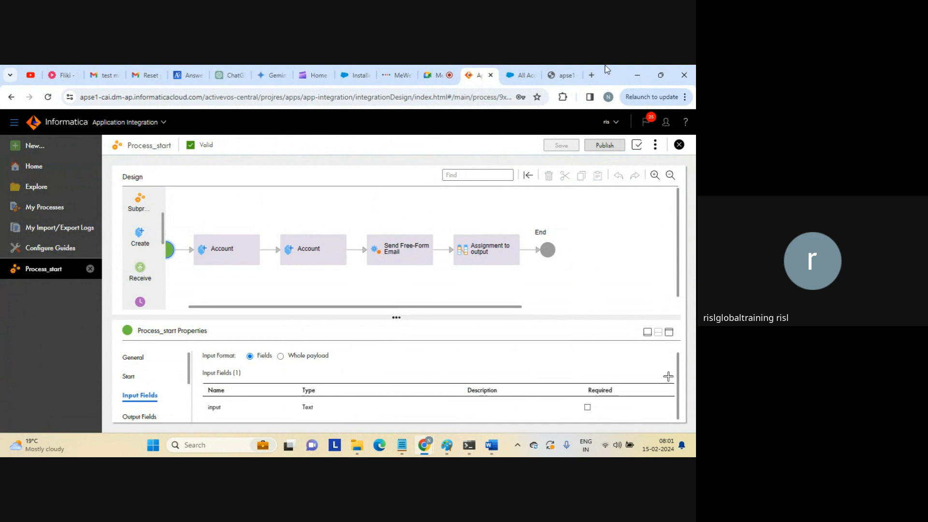
Start a GoTo Meeting session from the 'app' link in a new tab, then return to the service URL tab.
{"action": "left_click", "coordinate": [592, 76]}
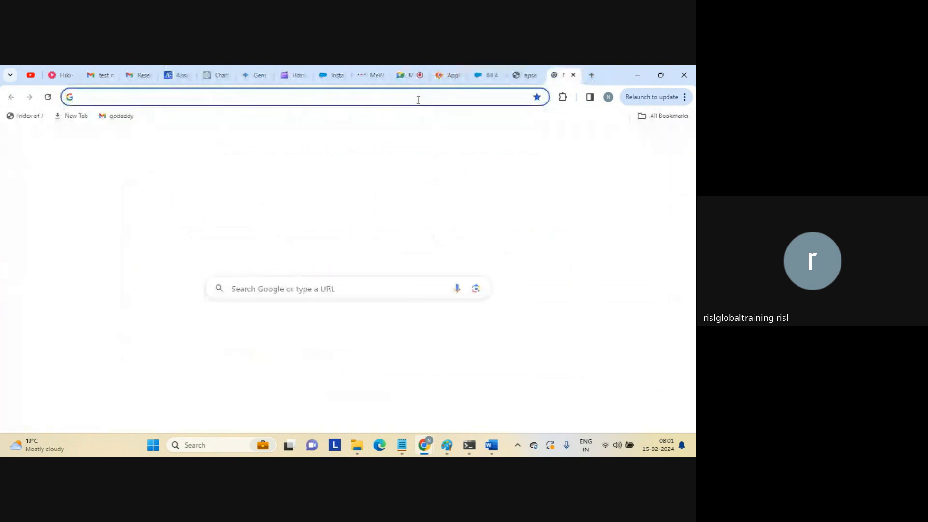
{"action": "key", "text": "Return"}
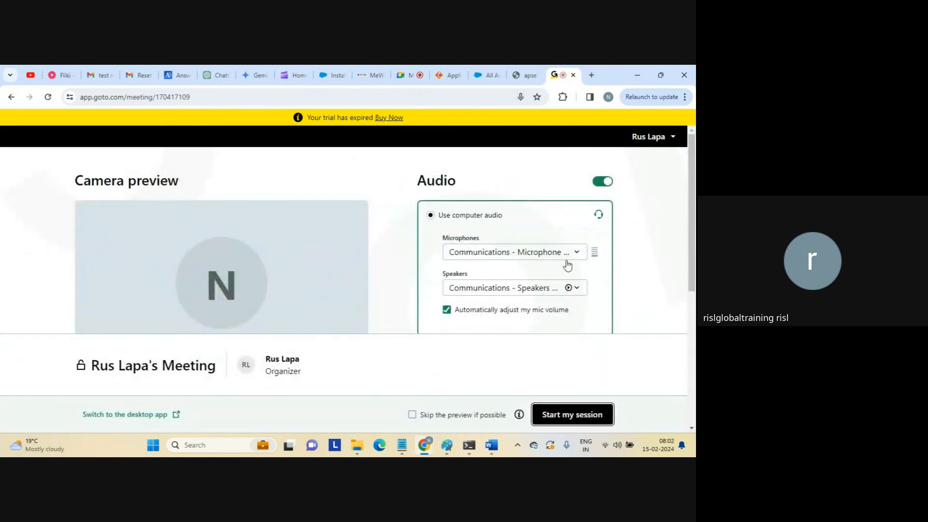
{"action": "left_click", "coordinate": [559, 412]}
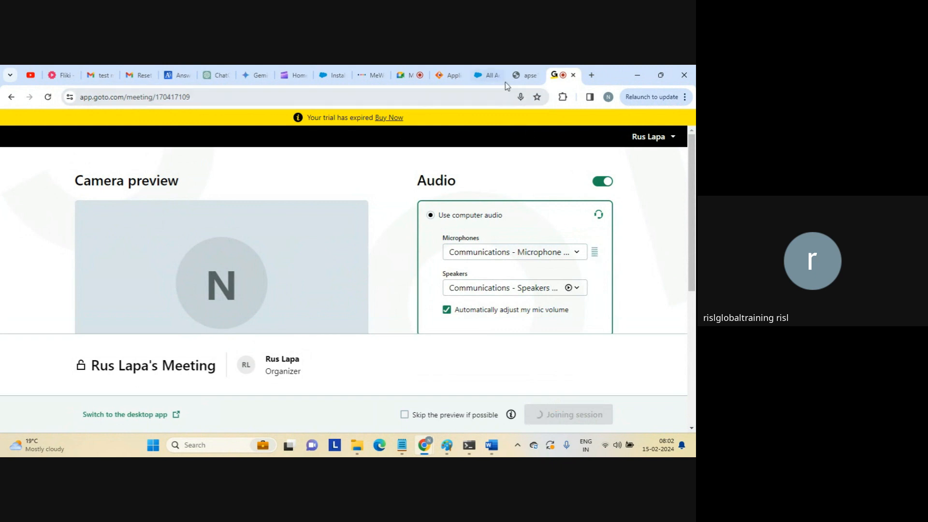
{"action": "left_click", "coordinate": [518, 75]}
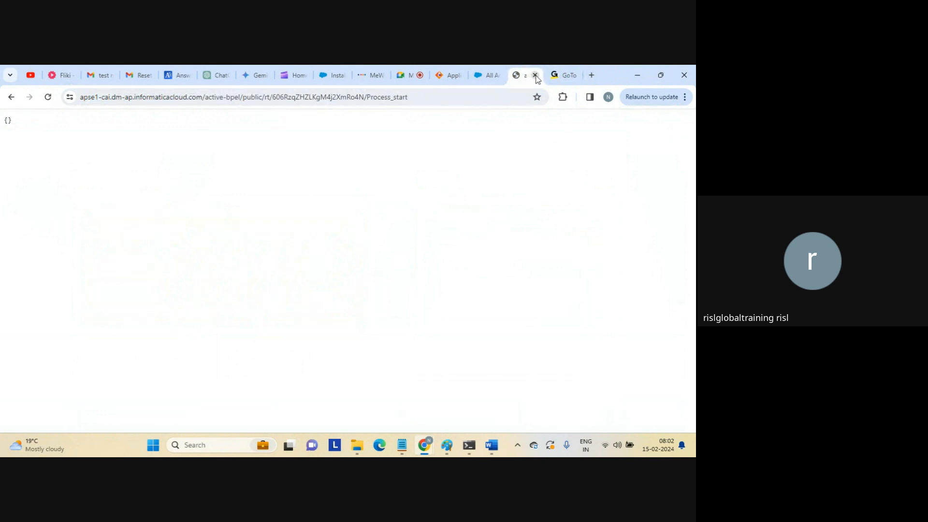
Leave the service URL tab for the Informatica process designer, then move to the Google Meet call.
{"action": "left_click", "coordinate": [458, 97]}
{"action": "left_click", "coordinate": [458, 97]}
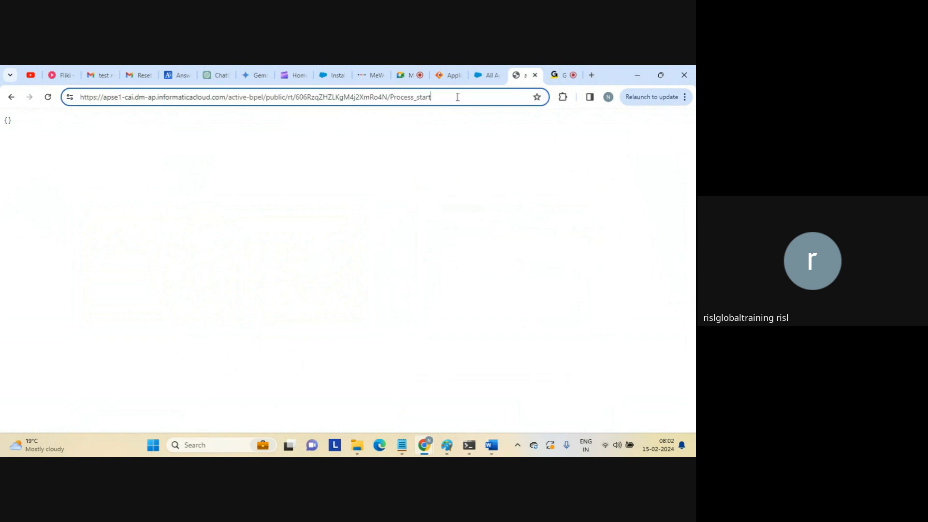
{"action": "left_click", "coordinate": [452, 77]}
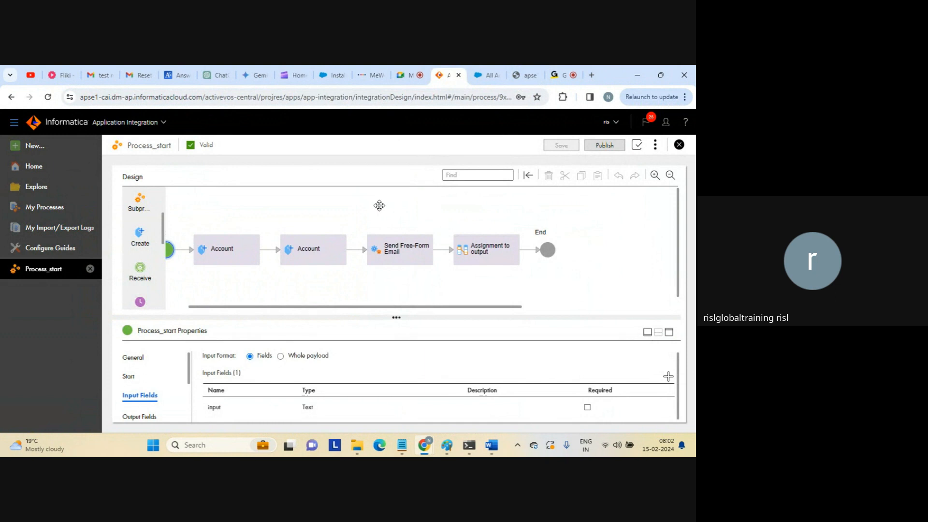
{"action": "mouse_move", "coordinate": [163, 224]}
{"action": "left_mouse_down"}
{"action": "mouse_move", "coordinate": [160, 293]}
{"action": "mouse_move", "coordinate": [155, 213]}
{"action": "left_mouse_up"}
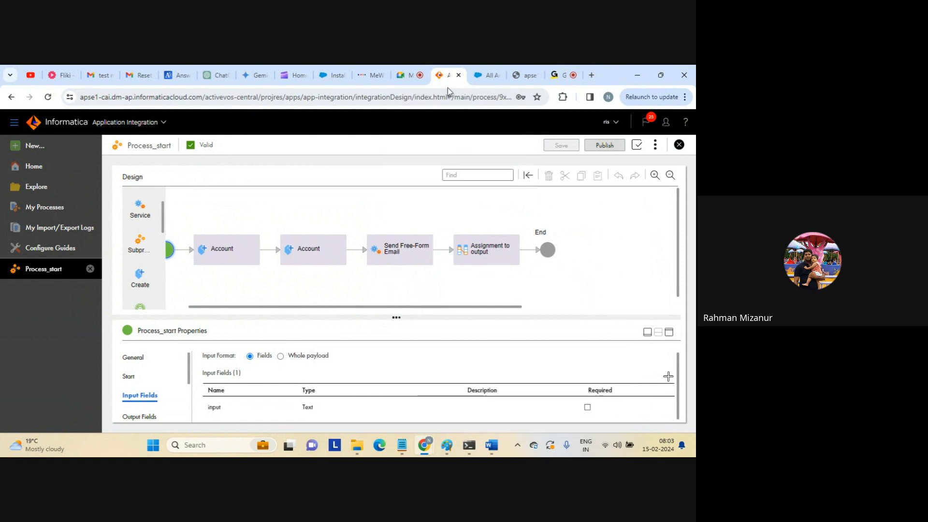
{"action": "left_click", "coordinate": [414, 78]}
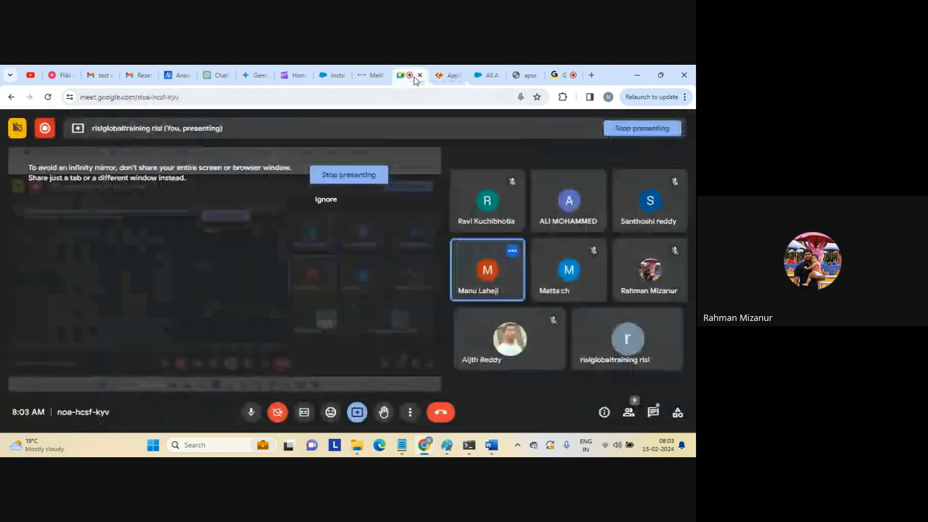